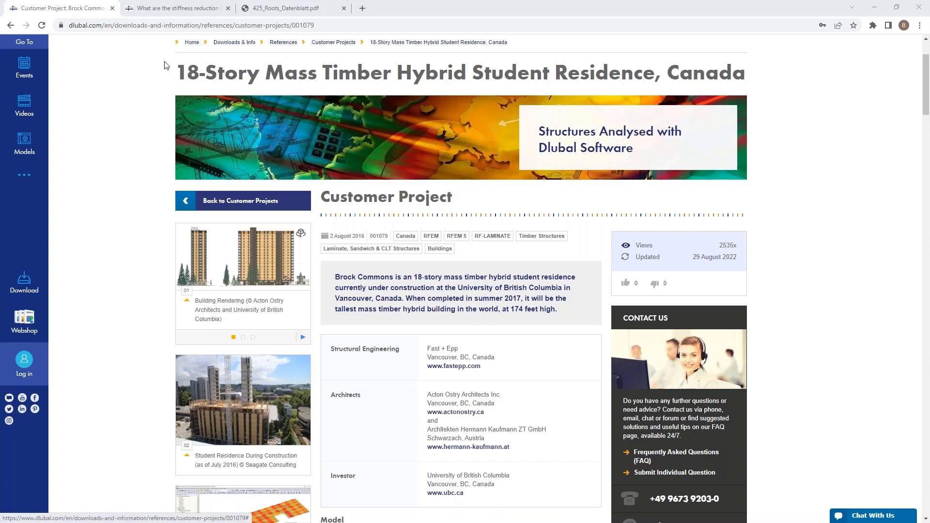
# Review the FAQ on stiffness reduction factors k33 and k88 and the project description in the Roots data sheet
pyautogui.click(171, 9)
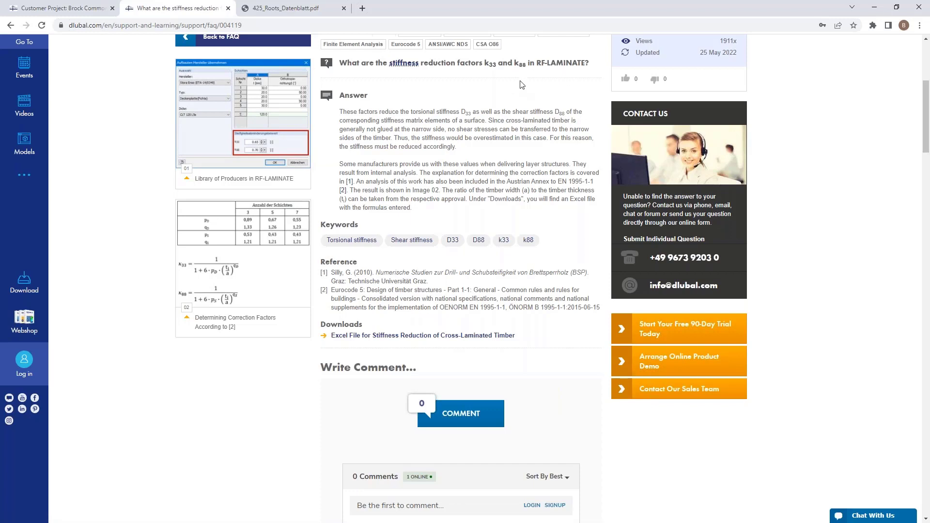
pyautogui.scroll(1, 287, 244)
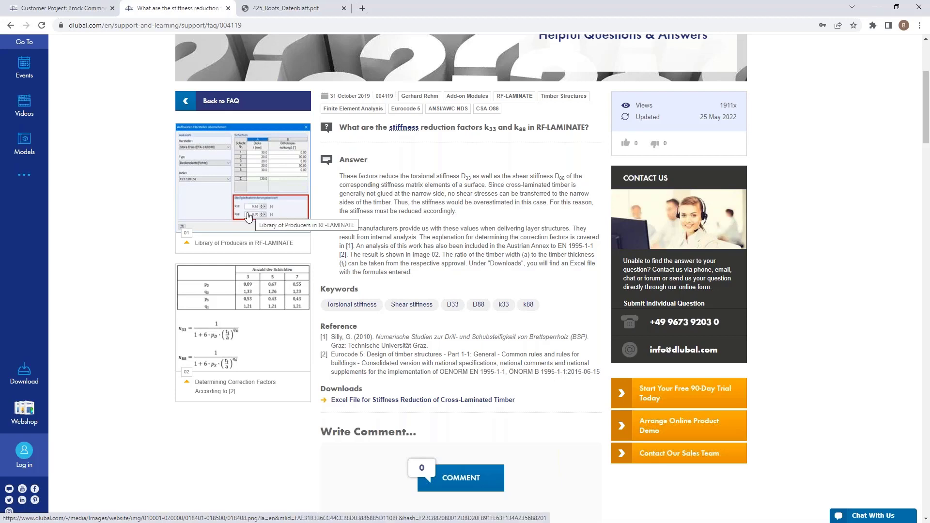
pyautogui.click(297, 10)
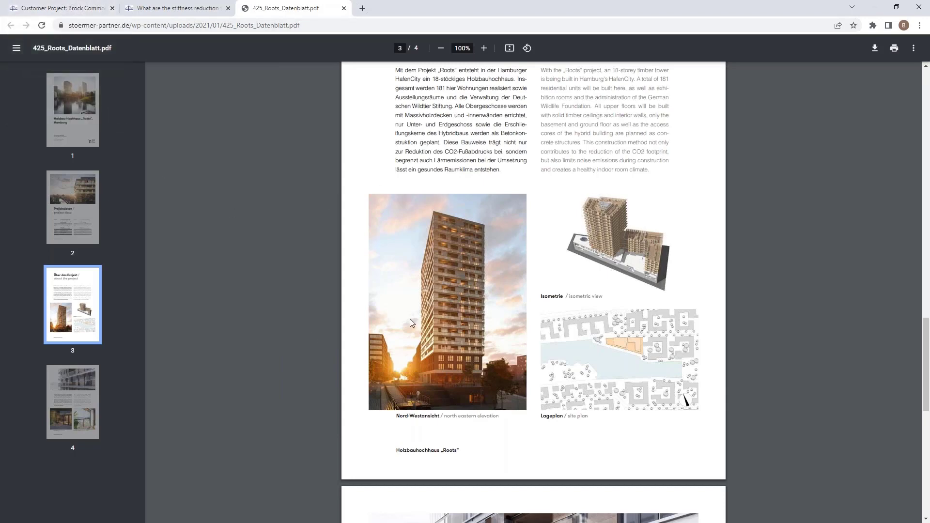
pyautogui.scroll(3, 410, 319)
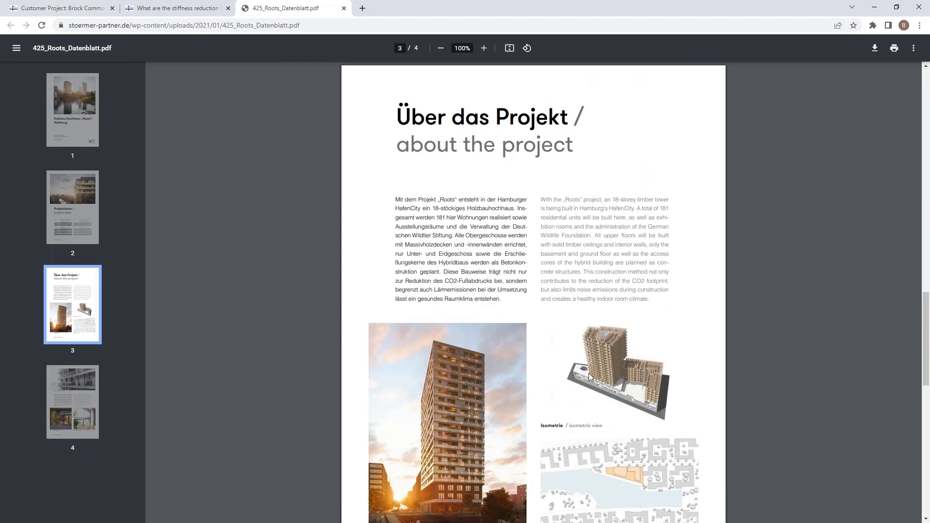
pyautogui.scroll(-2, 495, 429)
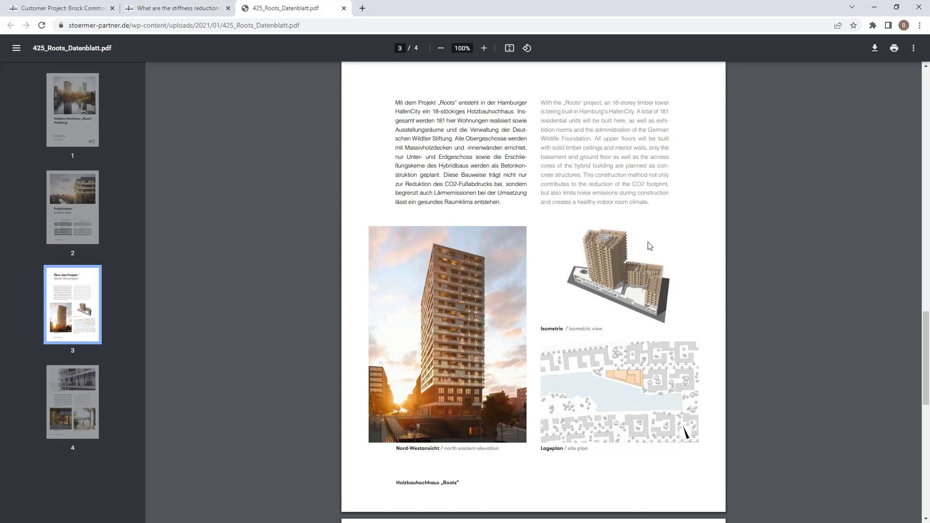
# Switch to RFEM and start a new model named 2D
pyautogui.click(874, 6)
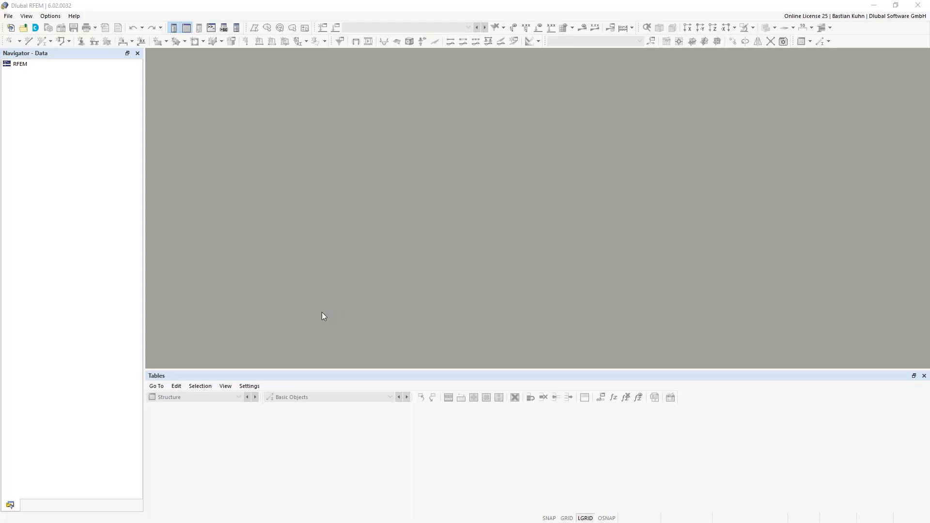
pyautogui.click(13, 28)
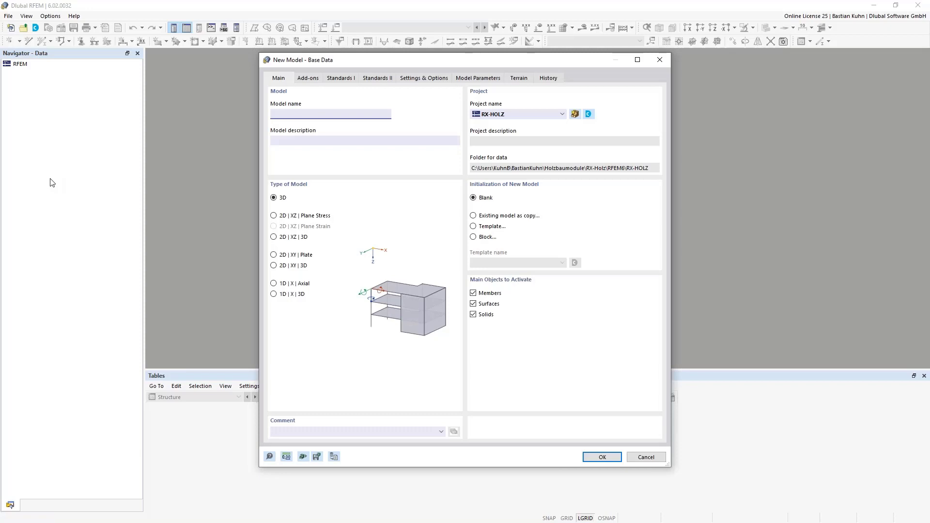
pyautogui.write('2D')
# Activate the Multilayer Surfaces add-on and deactivate the load wizards for the new model
pyautogui.click(309, 80)
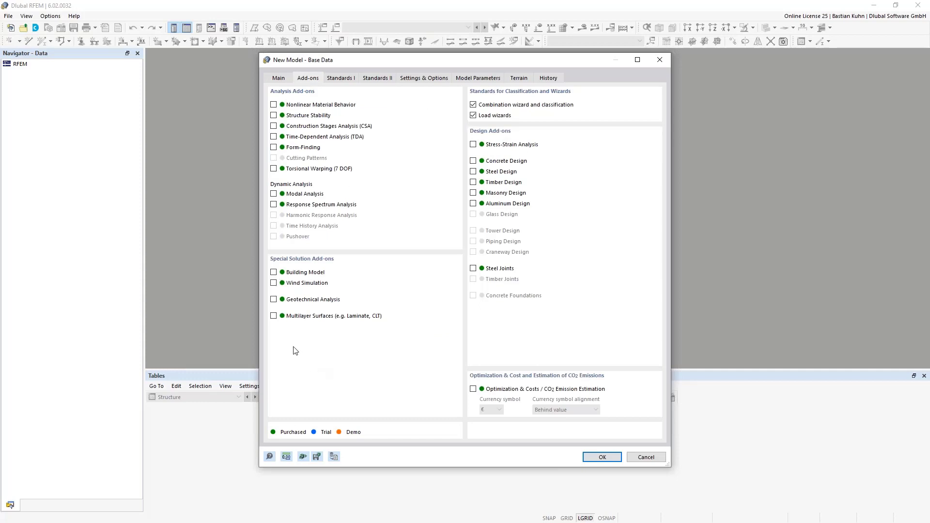
pyautogui.click(273, 316)
pyautogui.click(473, 116)
# Set the standard group for load case classification and combinations to EN 1990 | Timber
pyautogui.click(344, 78)
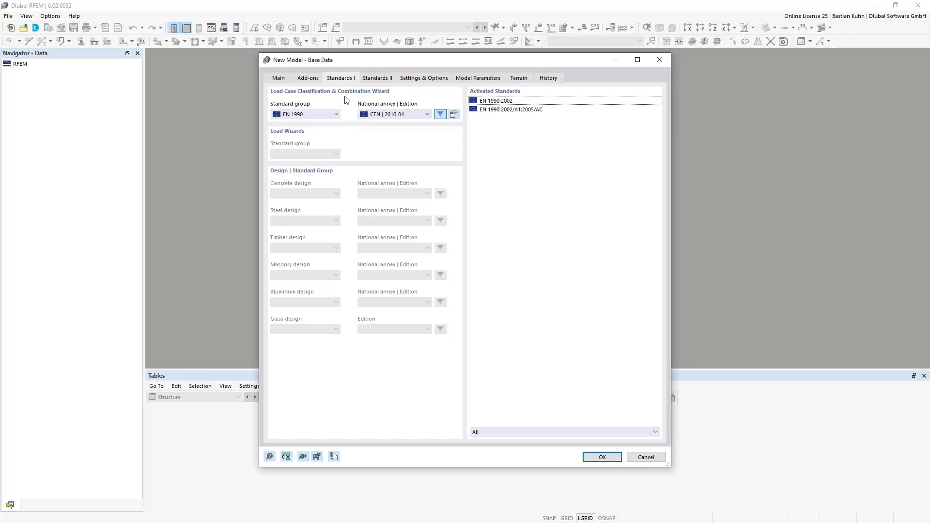
pyautogui.click(334, 115)
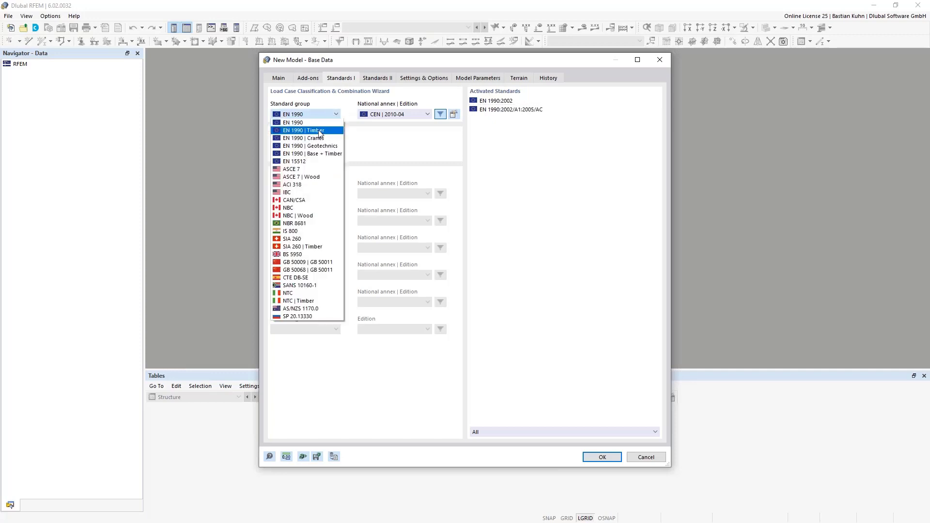
pyautogui.click(319, 130)
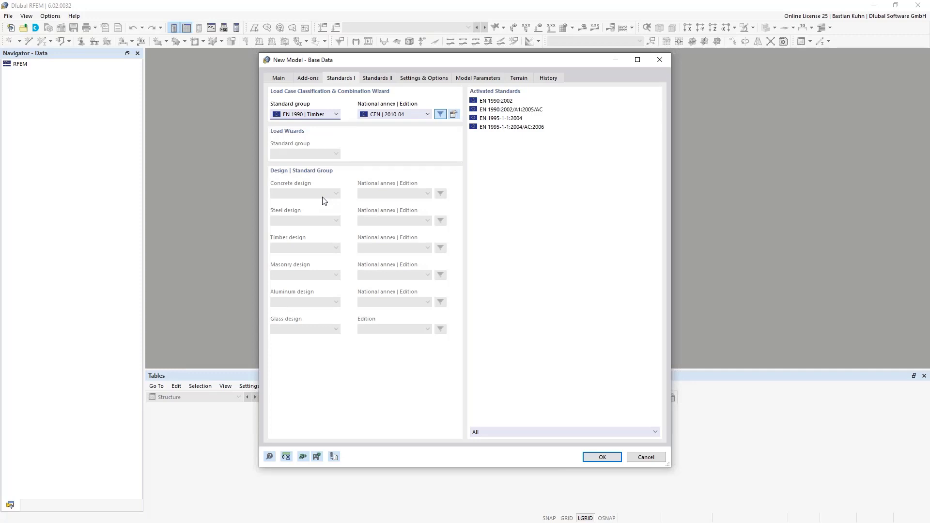
pyautogui.click(314, 117)
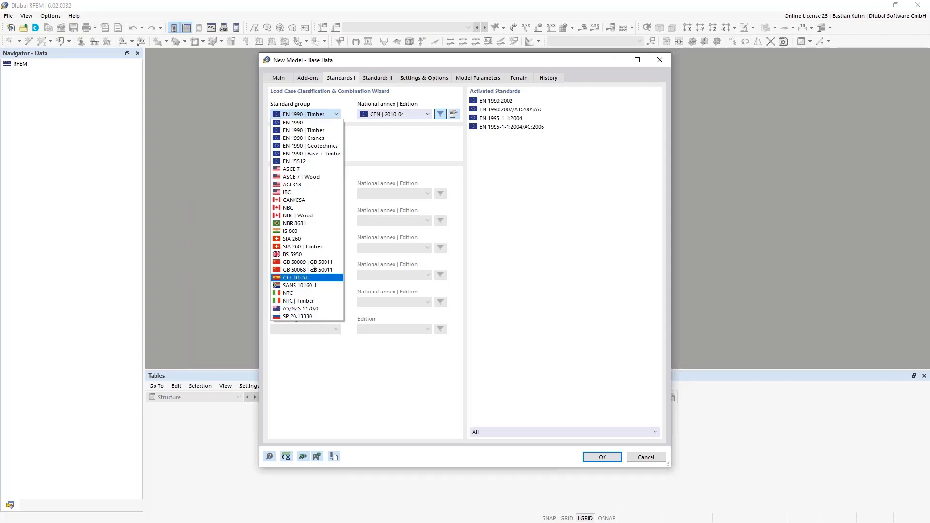
pyautogui.click(387, 150)
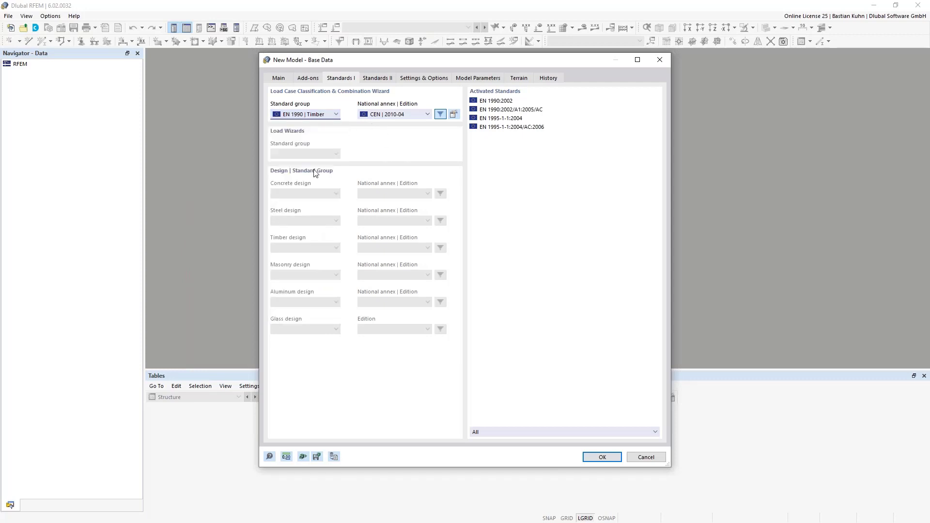
pyautogui.click(323, 115)
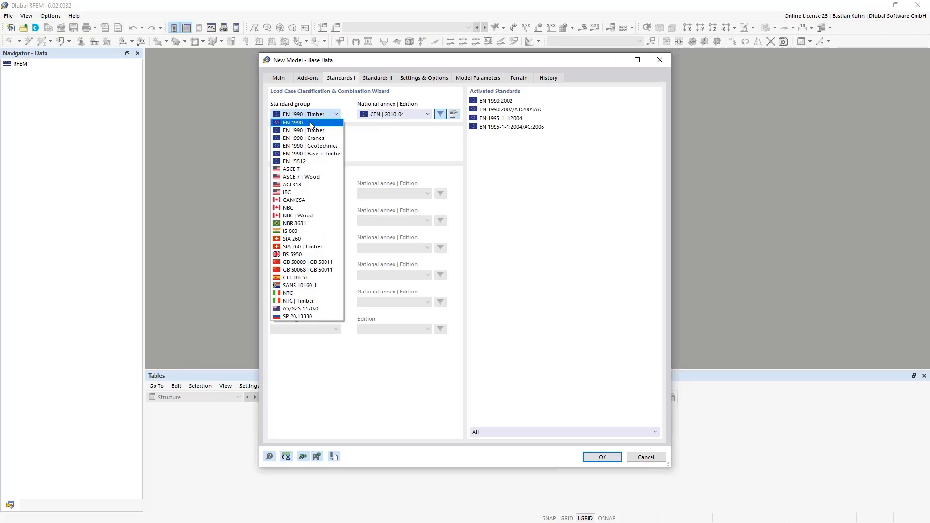
pyautogui.click(398, 139)
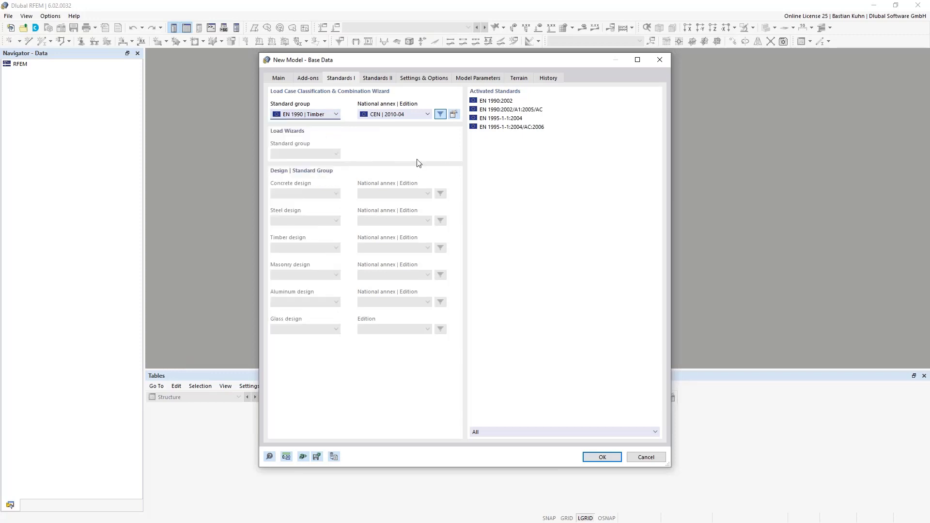
# Check the partial factors and deformation coefficient of the EN 1990 | Timber standard, and create the model
pyautogui.click(454, 114)
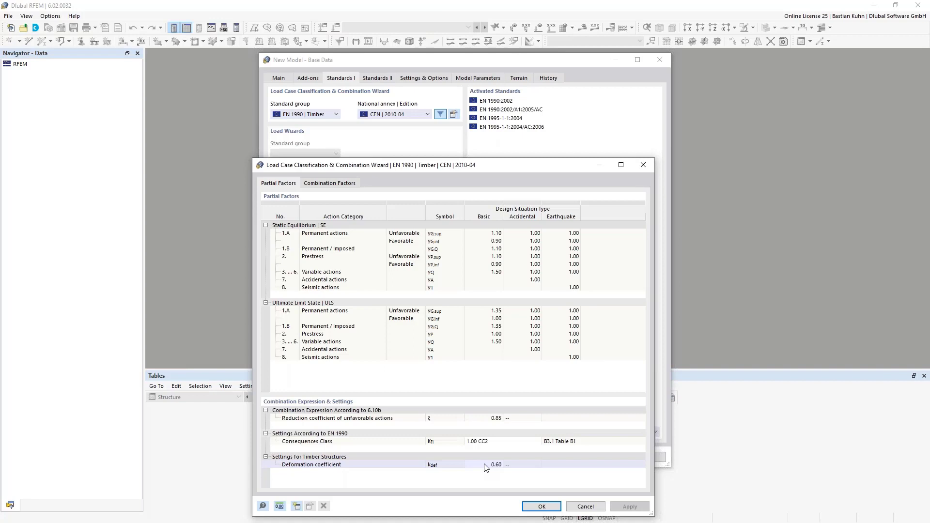
pyautogui.click(643, 166)
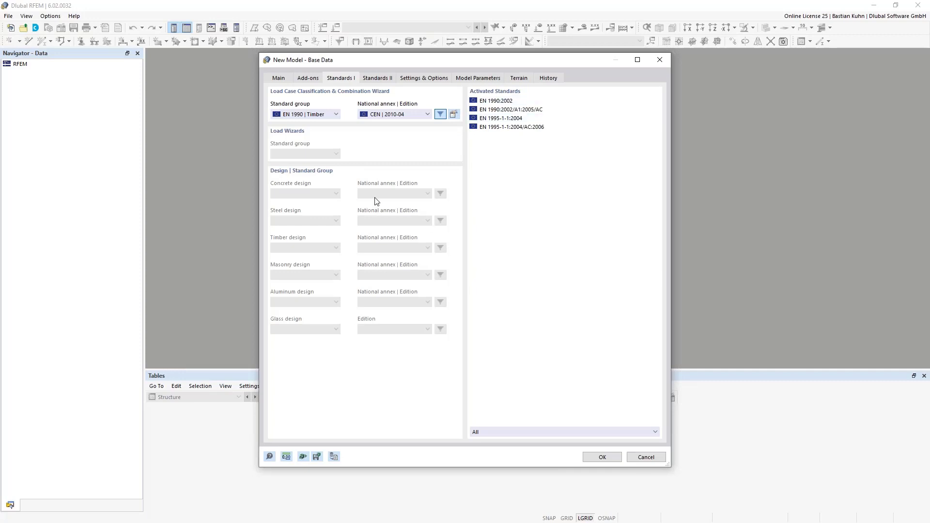
pyautogui.click(601, 458)
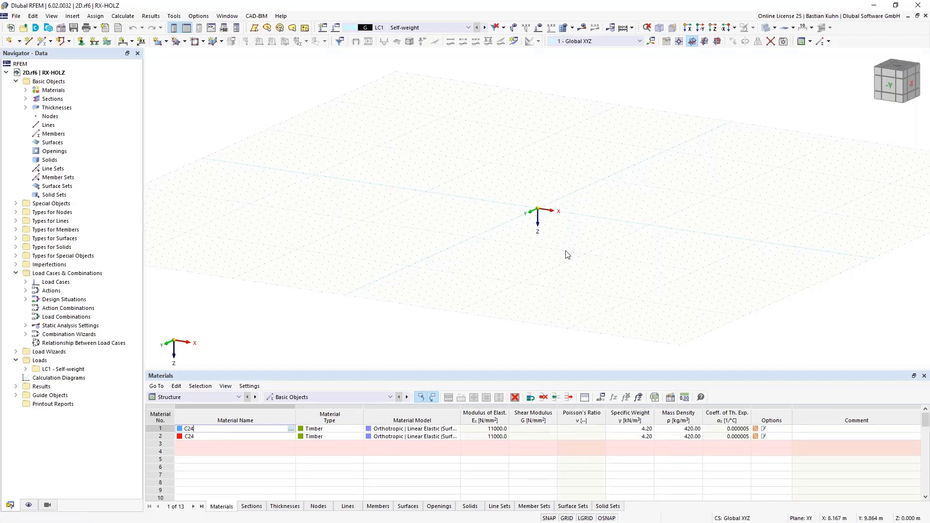
pyautogui.click(159, 42)
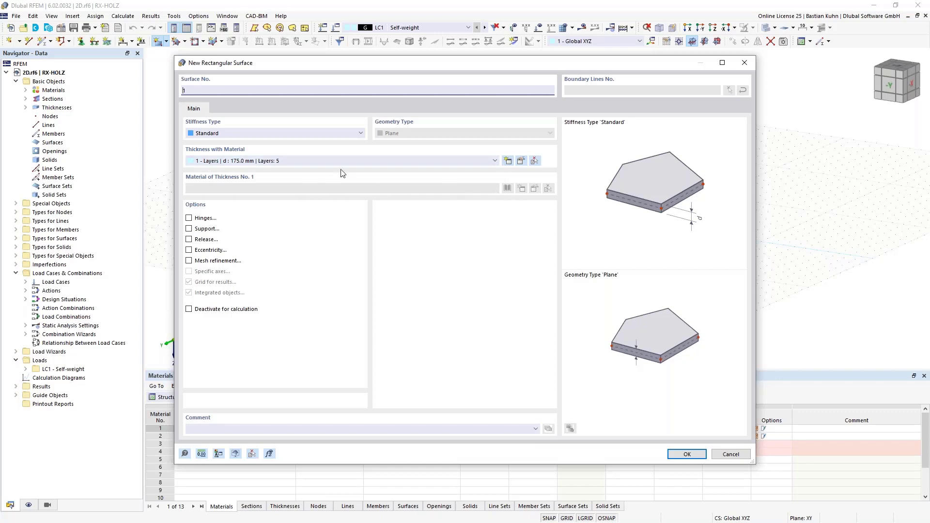
pyautogui.click(508, 161)
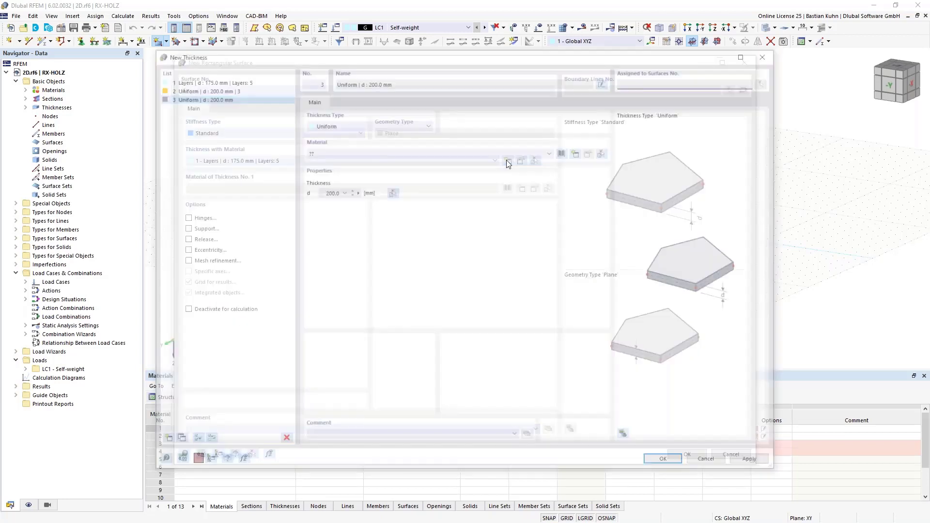
pyautogui.click(234, 81)
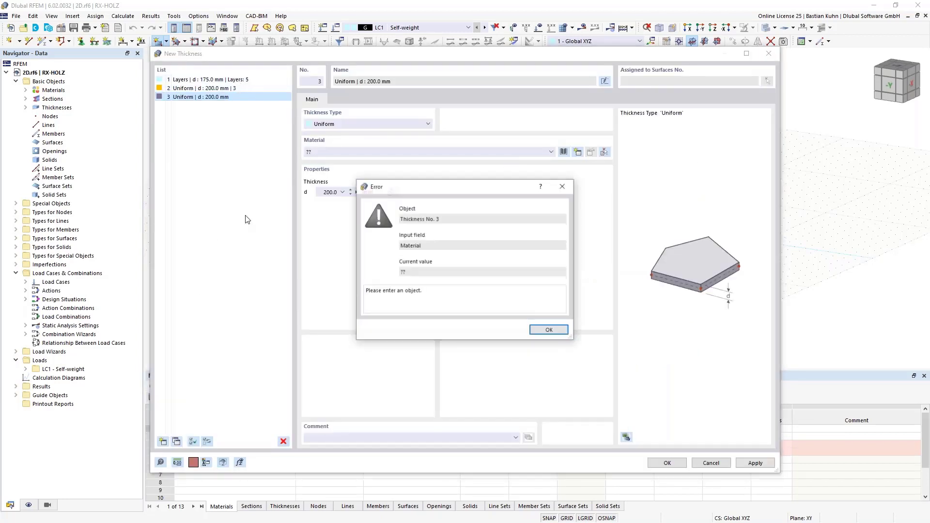
pyautogui.click(537, 331)
pyautogui.click(710, 463)
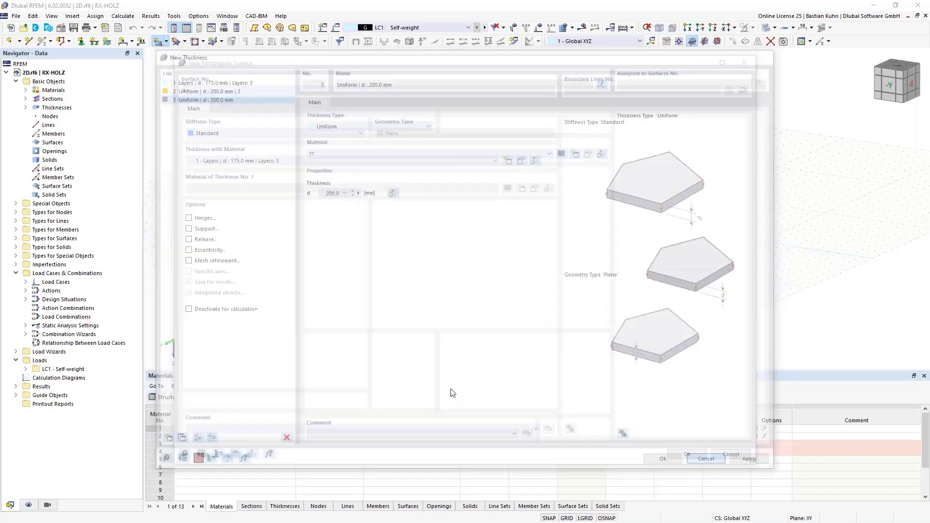
pyautogui.click(727, 455)
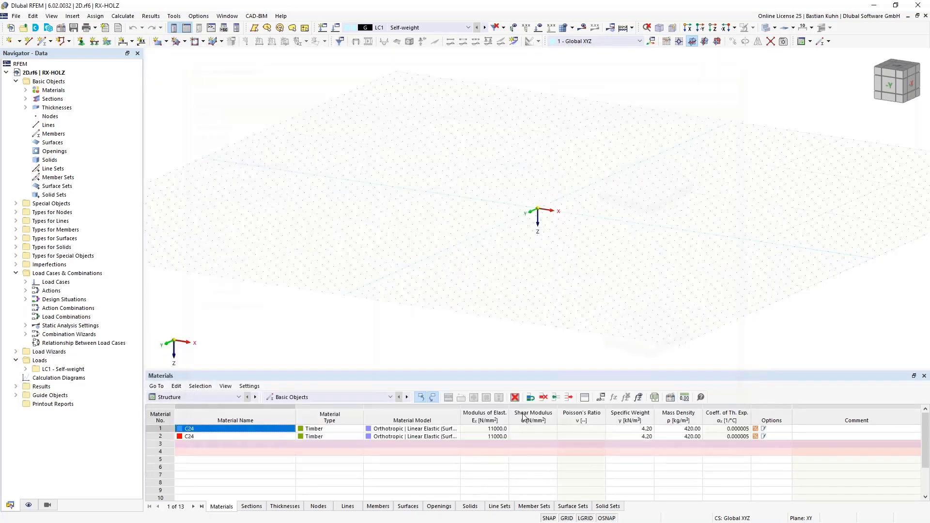
# Delete all unassigned thicknesses from the model
pyautogui.rightClick(53, 110)
pyautogui.click(82, 161)
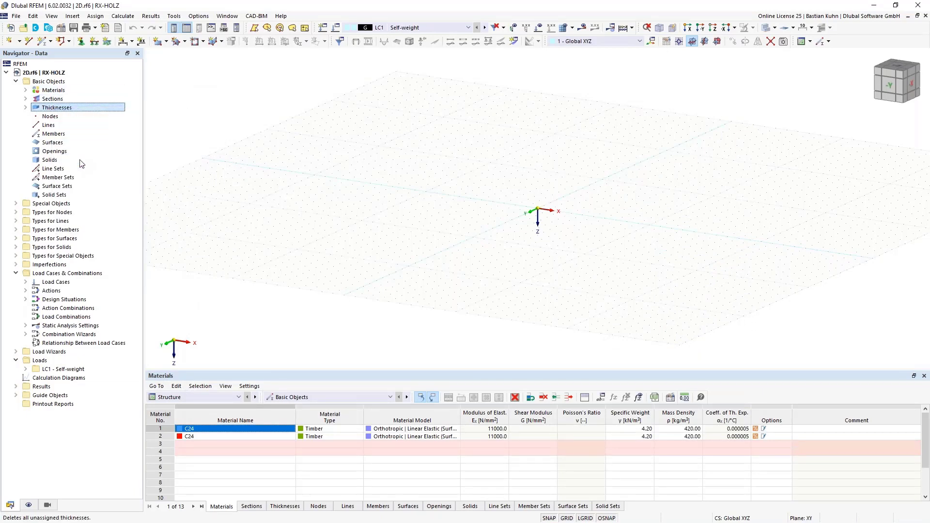
pyautogui.click(501, 307)
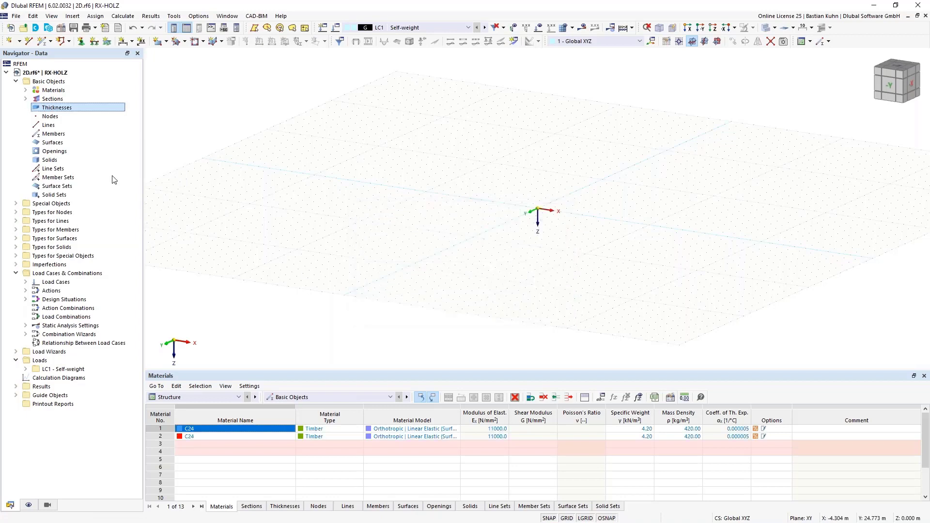
# Delete all unassigned sections from the model
pyautogui.click(49, 100)
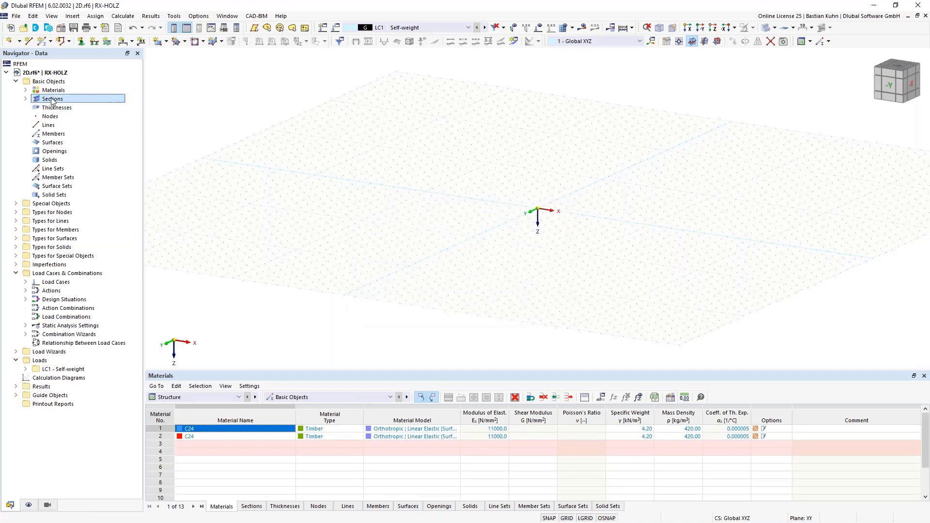
pyautogui.rightClick(52, 100)
pyautogui.click(101, 150)
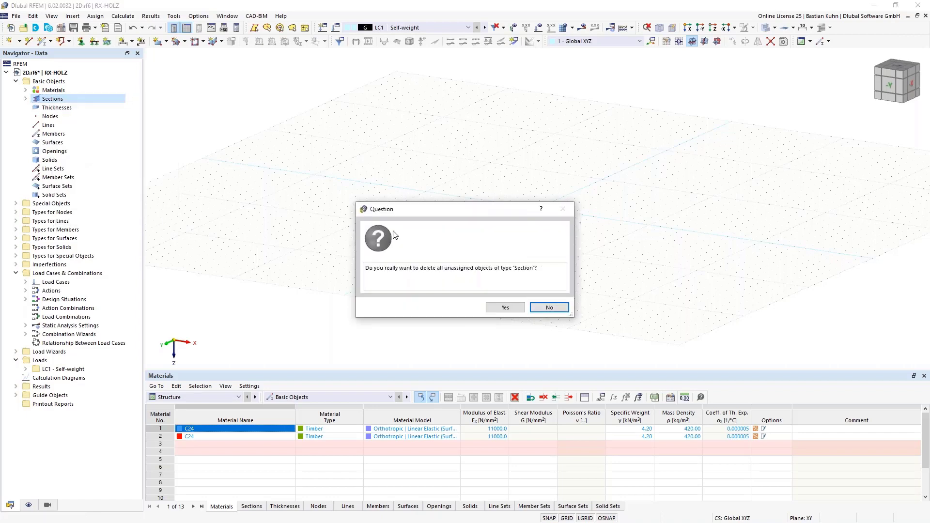
pyautogui.click(503, 307)
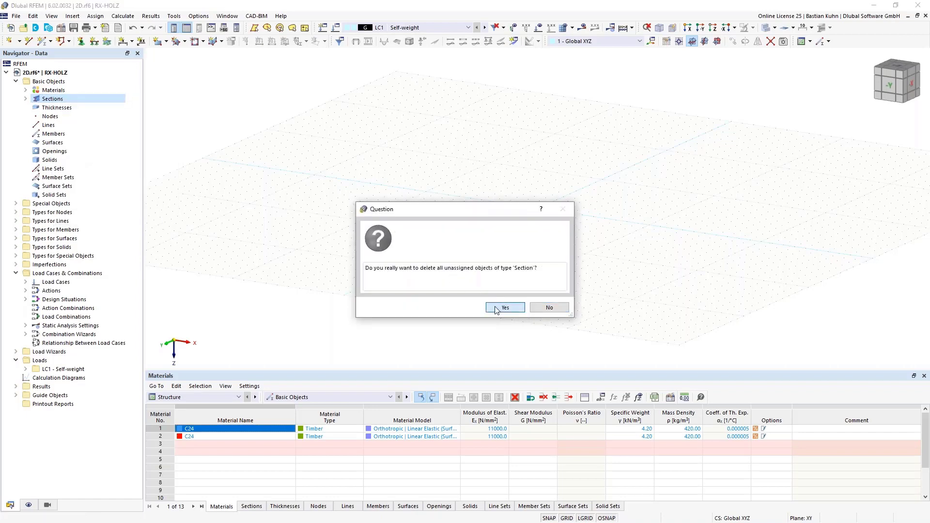
# Delete all unassigned materials from the model
pyautogui.click(53, 91)
pyautogui.rightClick(52, 91)
pyautogui.click(89, 143)
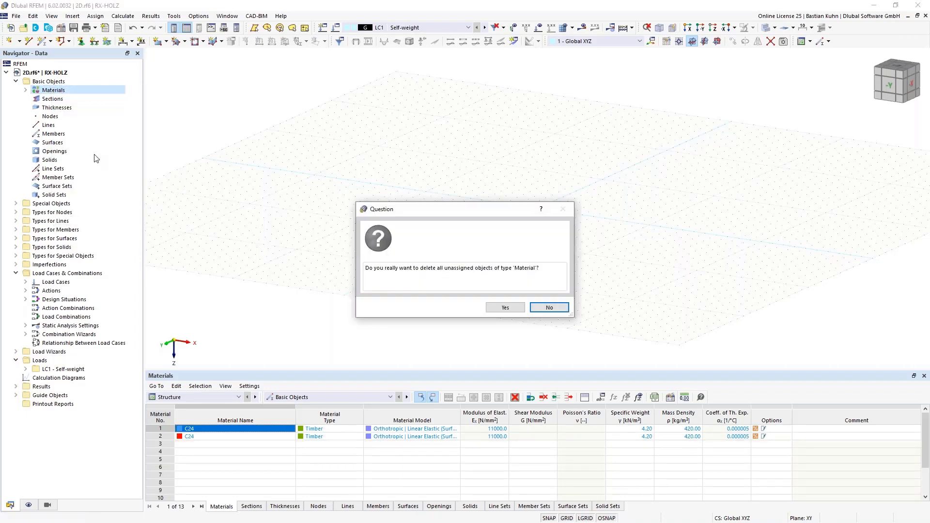
pyautogui.click(503, 308)
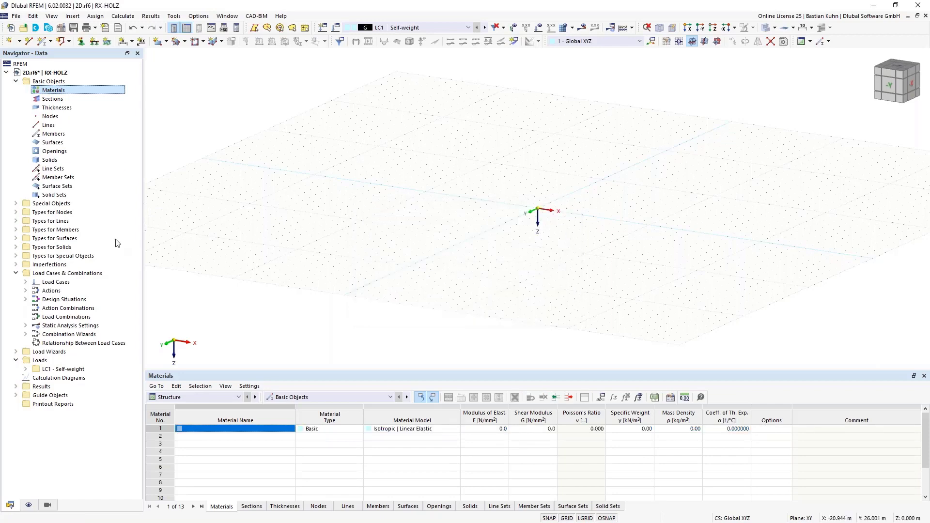
# Start a new rectangular surface with a new thickness of type Layers and open its layer table
pyautogui.click(157, 41)
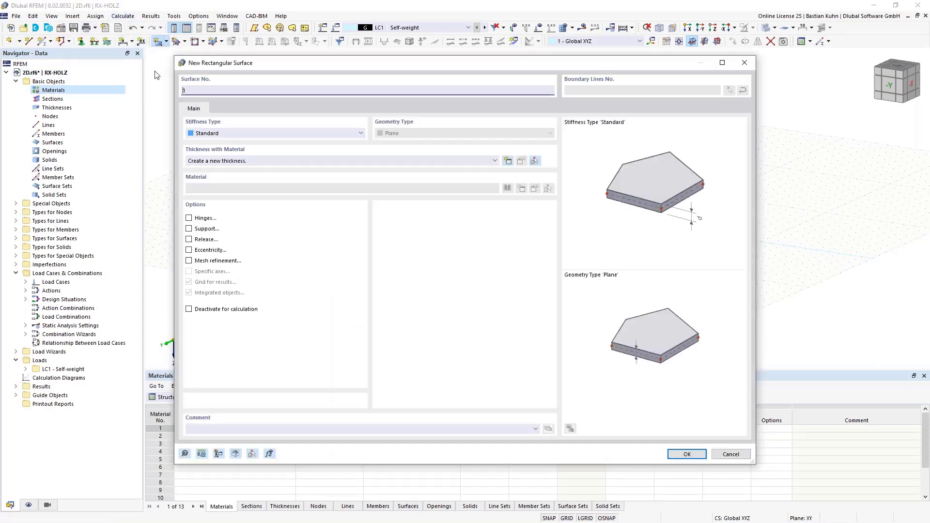
pyautogui.click(508, 161)
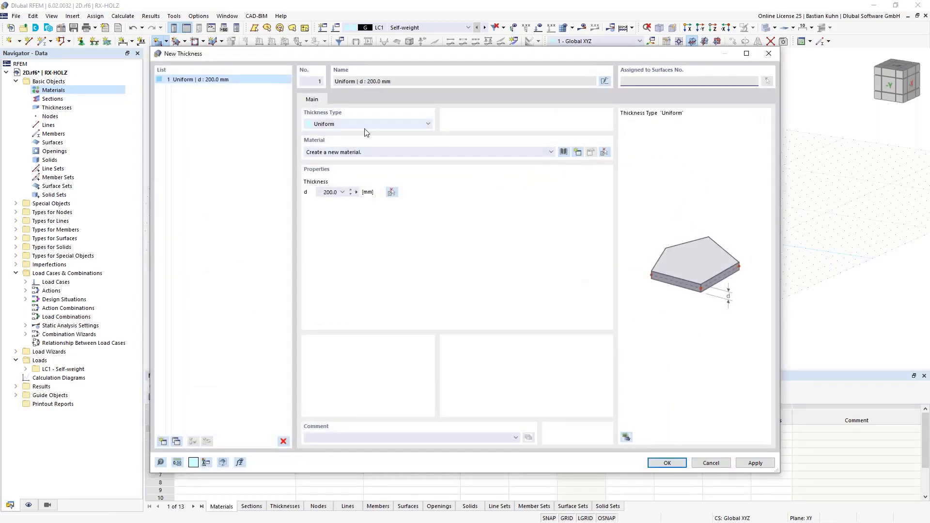
pyautogui.click(397, 124)
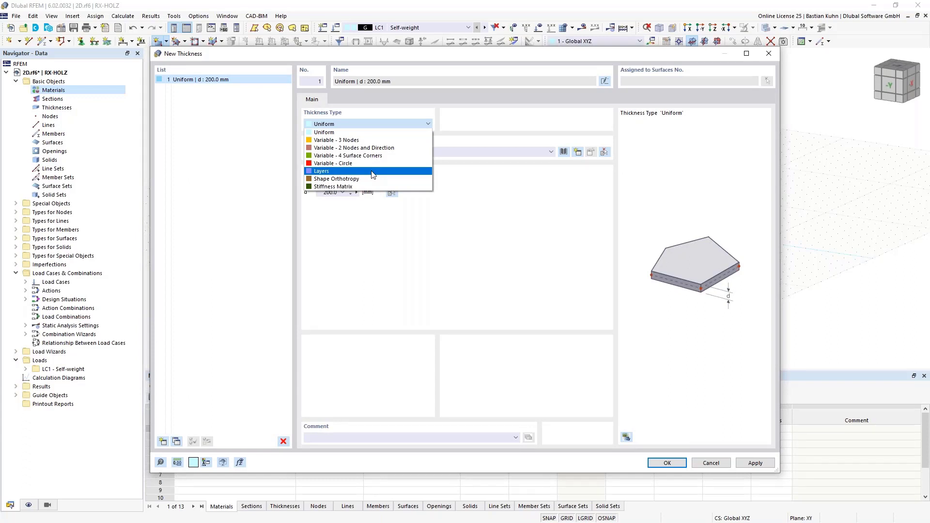
pyautogui.click(322, 173)
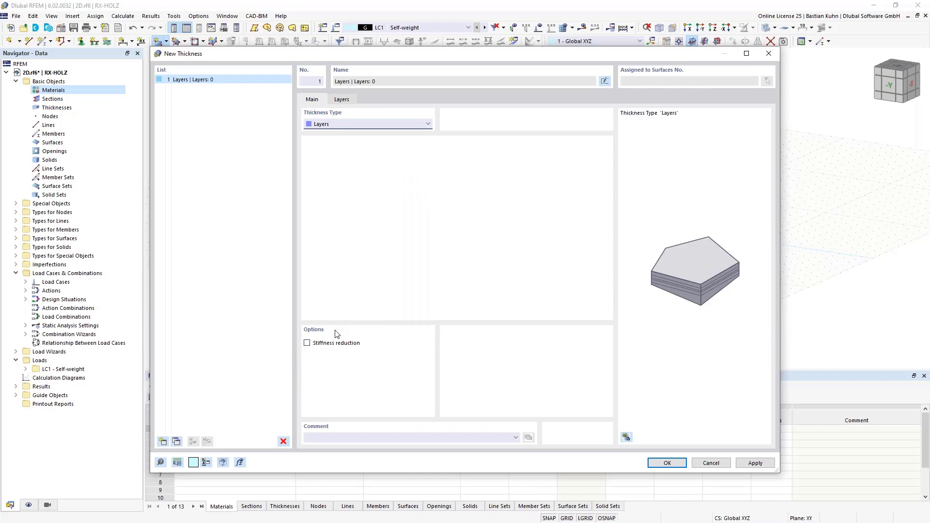
pyautogui.click(347, 101)
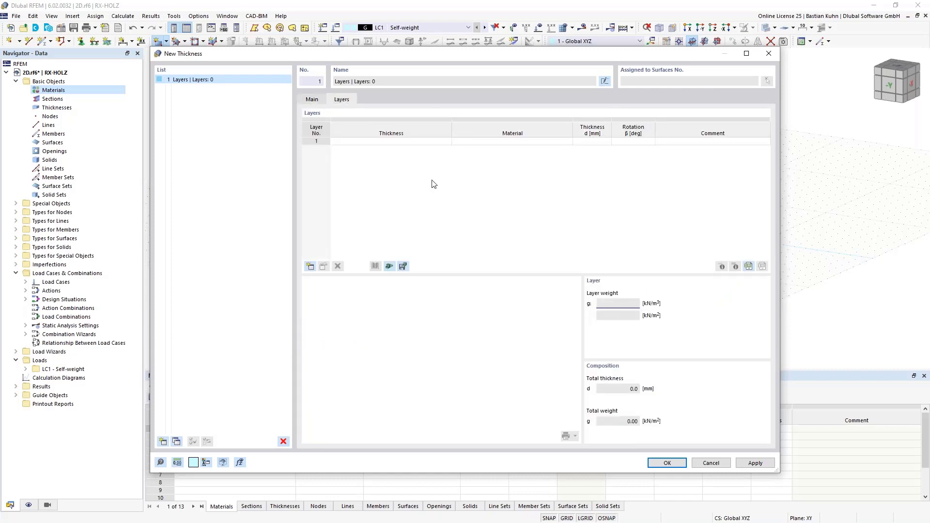
# Add the first layer to the layer table with its thickness defined Directly
pyautogui.click(418, 143)
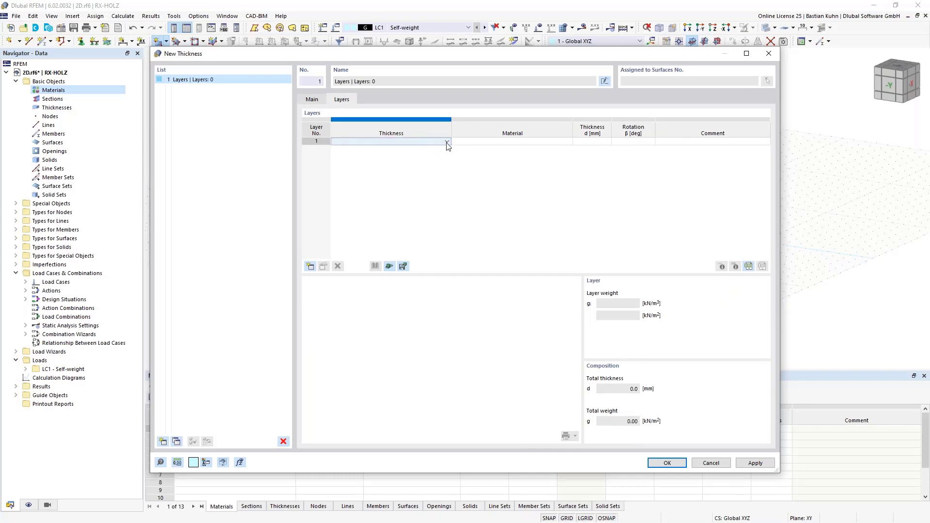
pyautogui.click(446, 142)
pyautogui.click(437, 149)
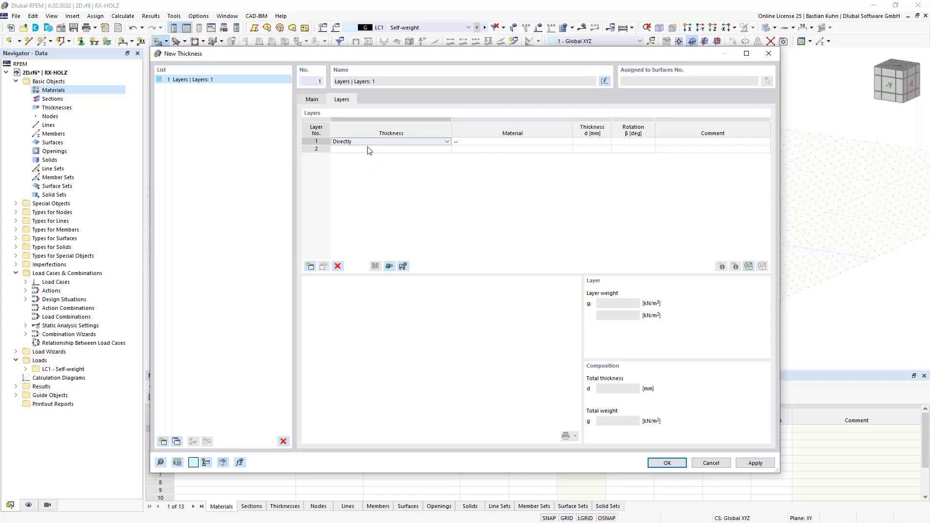
# Create a new material for layer 1 using the Orthotropic | Linear Elastic (Surfaces) material model
pyautogui.click(475, 142)
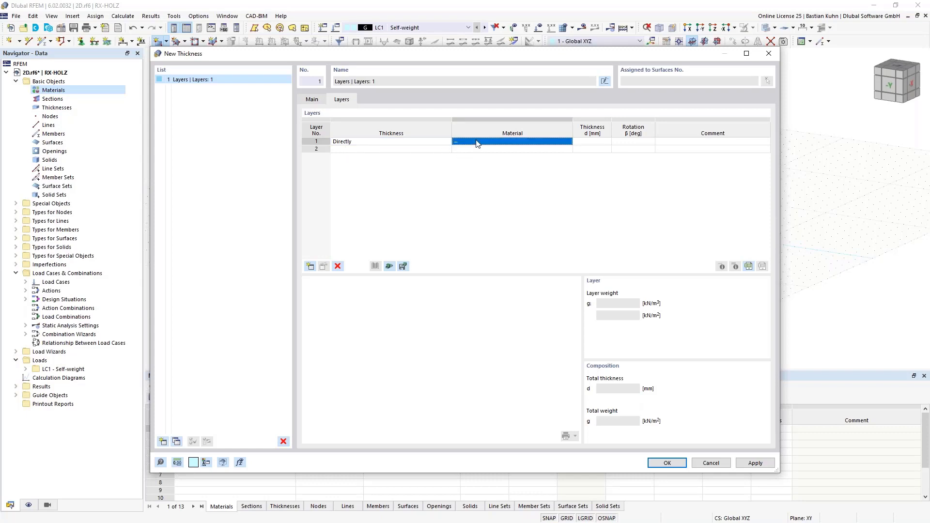
pyautogui.click(554, 145)
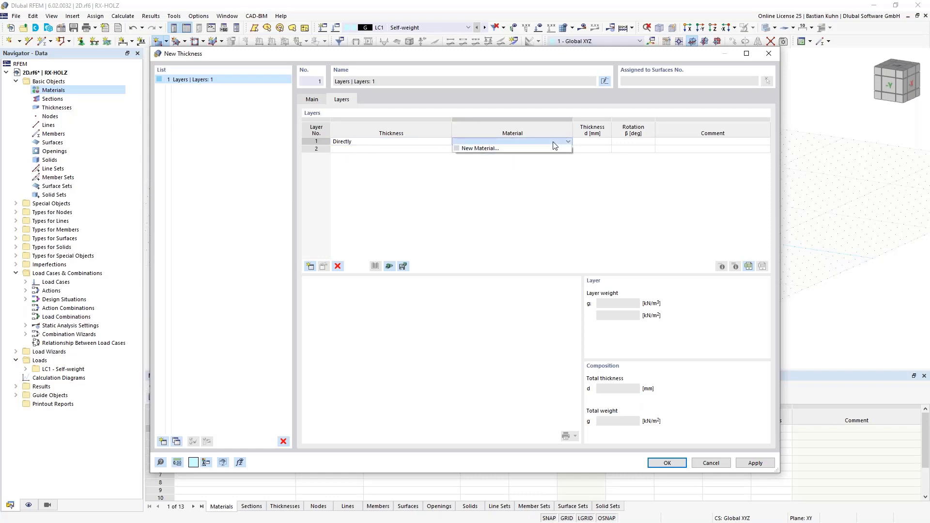
pyautogui.click(537, 150)
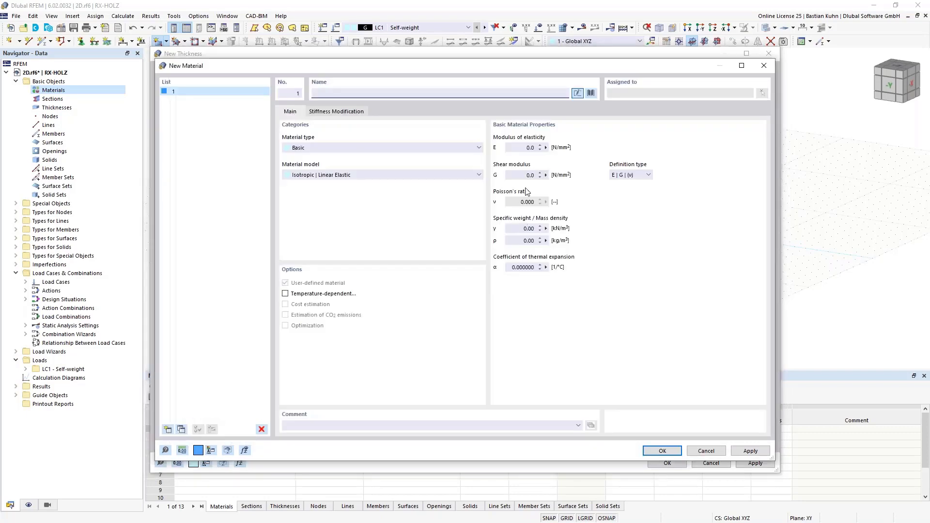
pyautogui.click(448, 176)
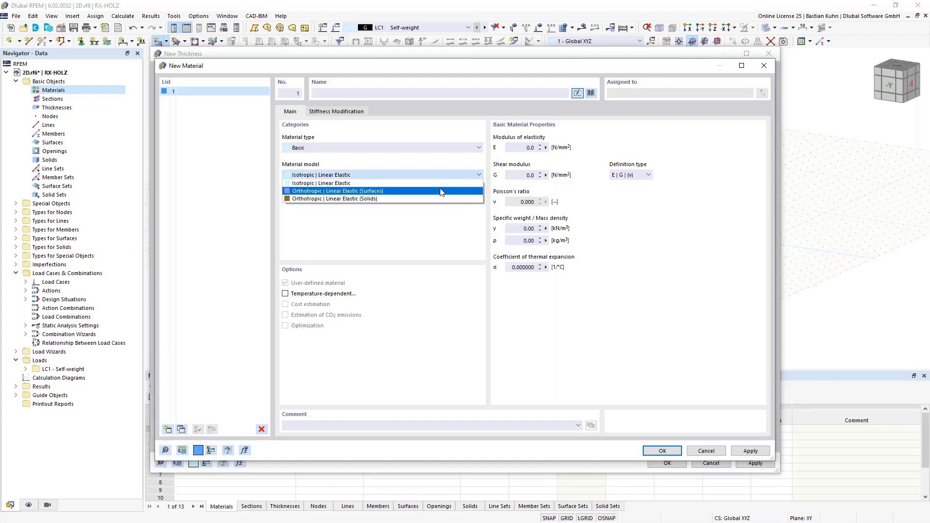
pyautogui.click(442, 191)
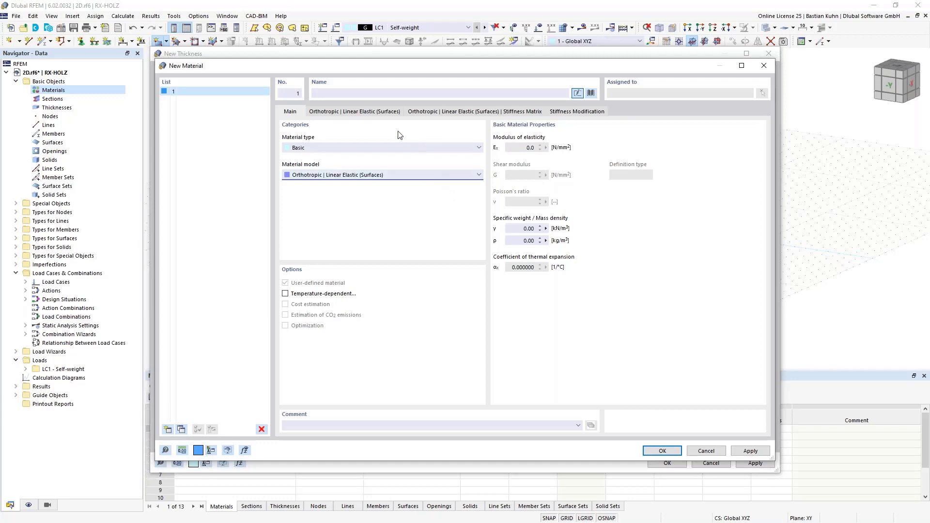
pyautogui.click(376, 112)
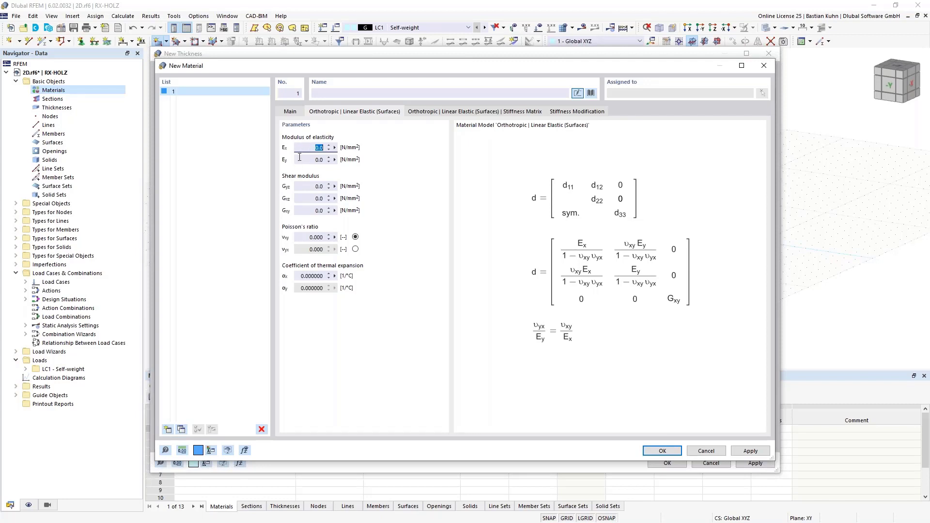
pyautogui.click(290, 111)
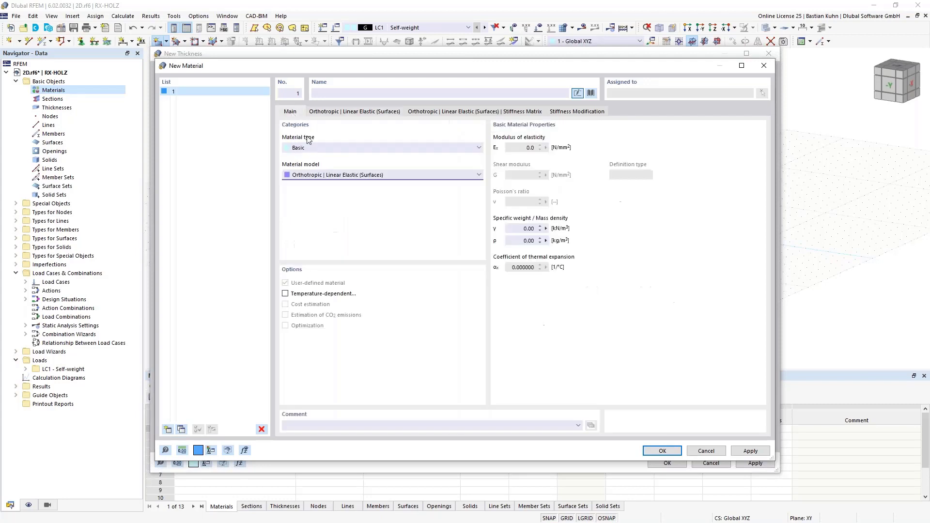
# Load the Binderholz cross laminated timber BBS 125 from the material library and examine its strengths and moduli
pyautogui.click(590, 93)
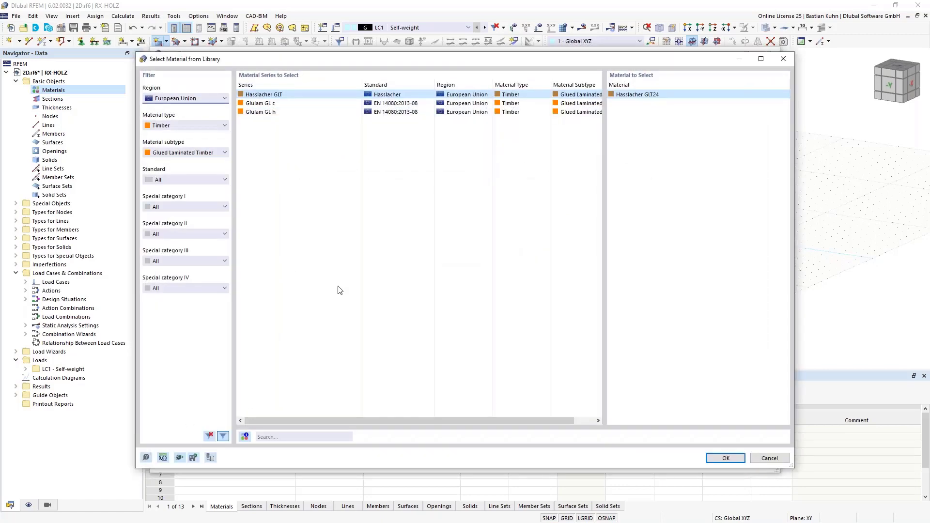
pyautogui.click(182, 99)
pyautogui.click(182, 100)
pyautogui.click(194, 153)
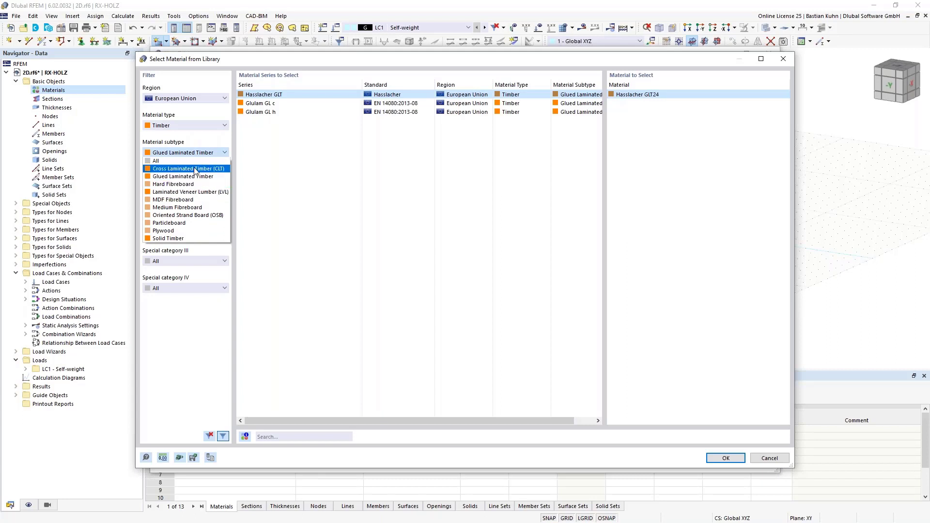
pyautogui.click(195, 169)
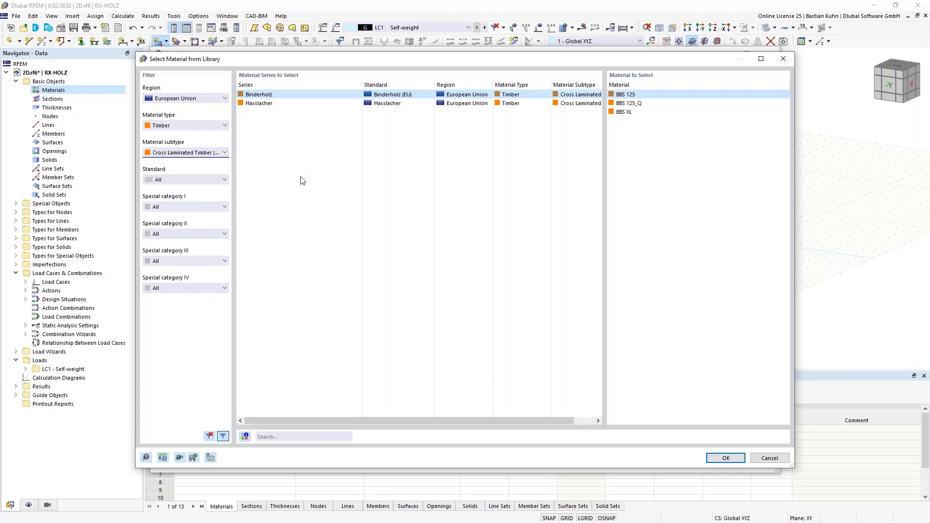
pyautogui.click(719, 458)
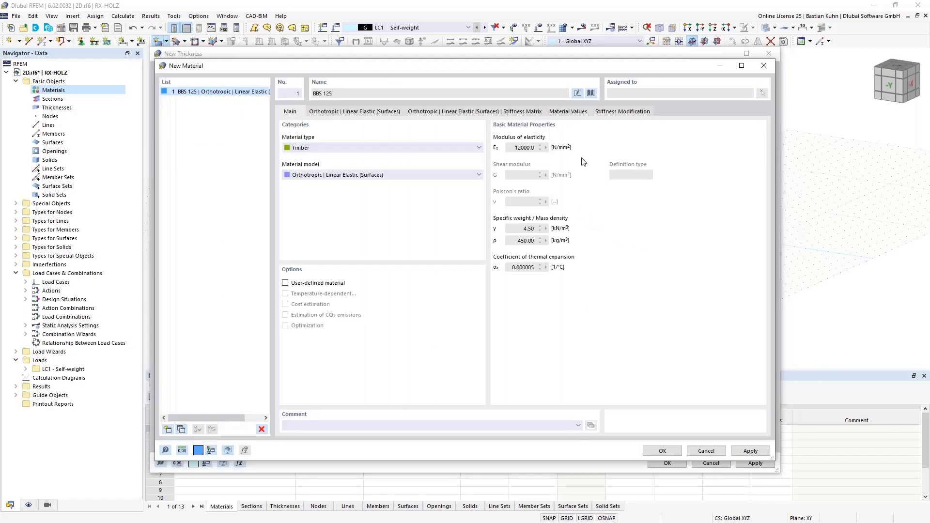
pyautogui.click(569, 112)
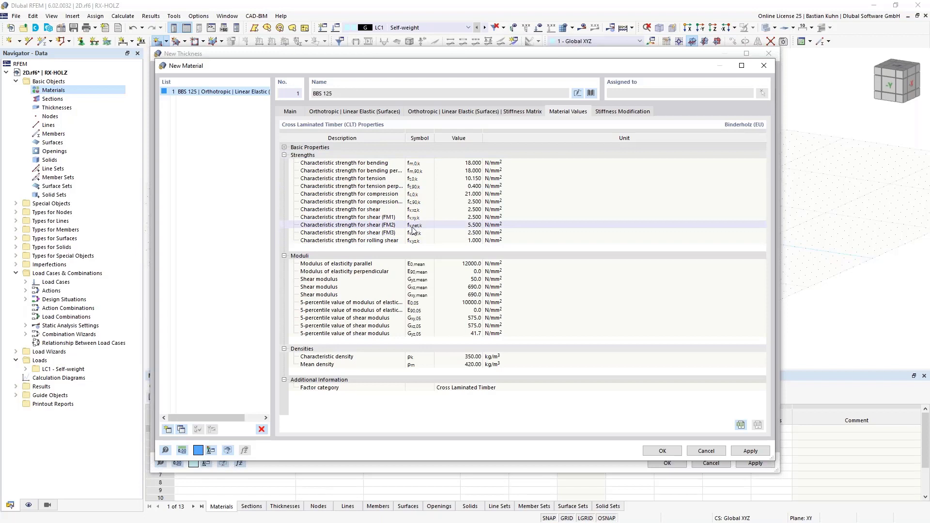
pyautogui.moveTo(411, 219); pyautogui.dragTo(416, 242)
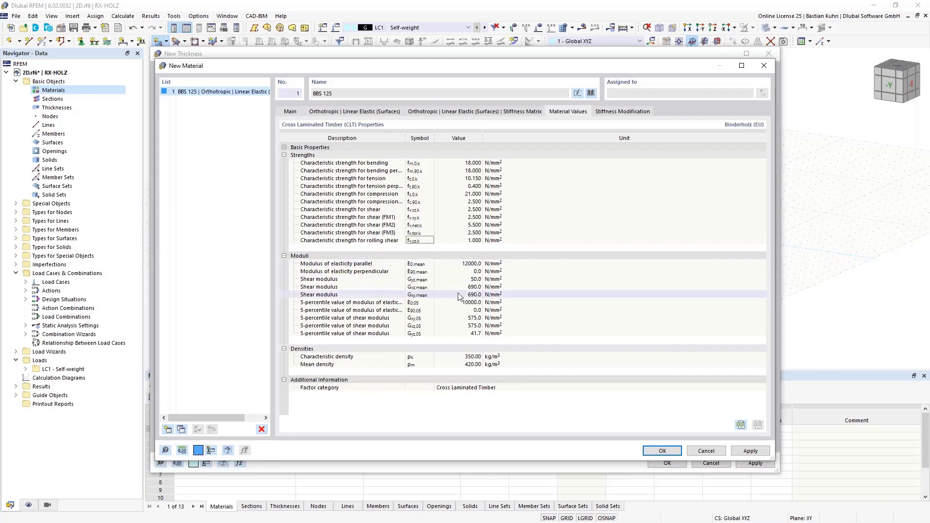
# Load solid timber C24 from the Softwood C series of the material library into the layer 1 material
pyautogui.click(591, 92)
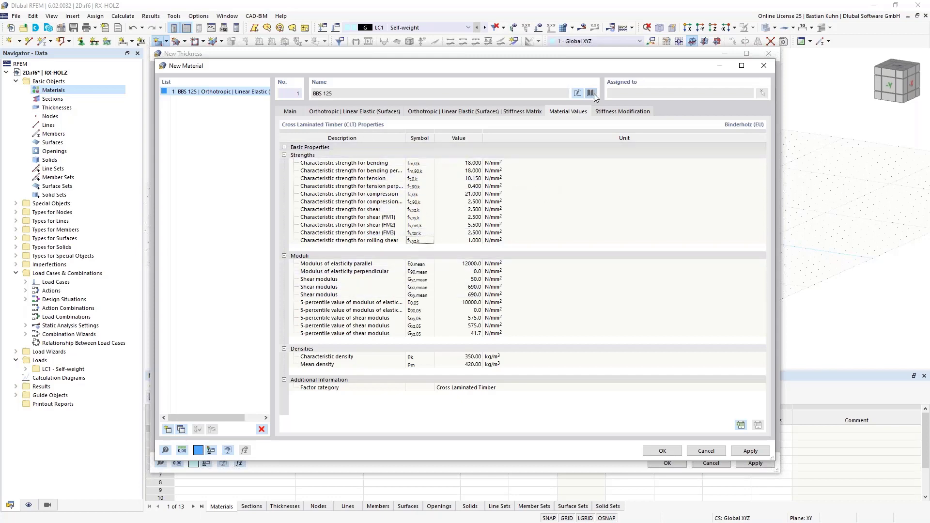
pyautogui.click(192, 153)
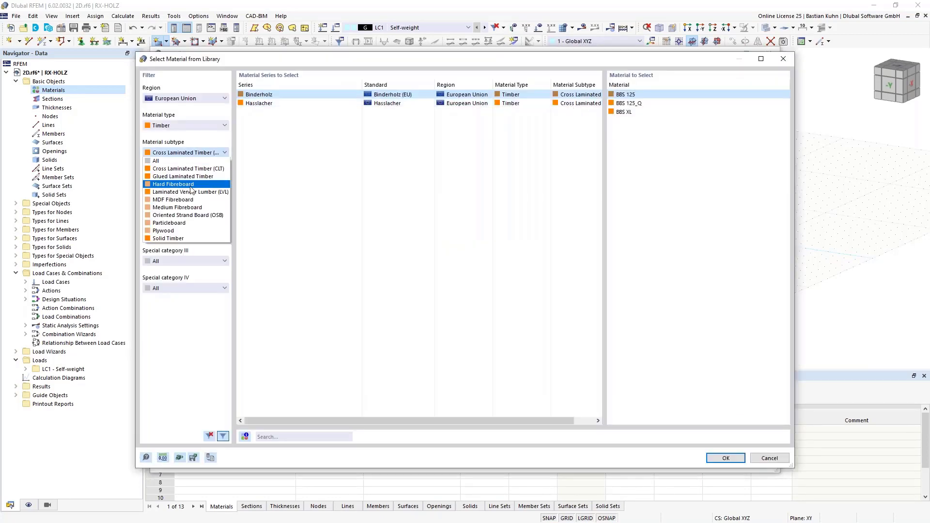
pyautogui.click(191, 239)
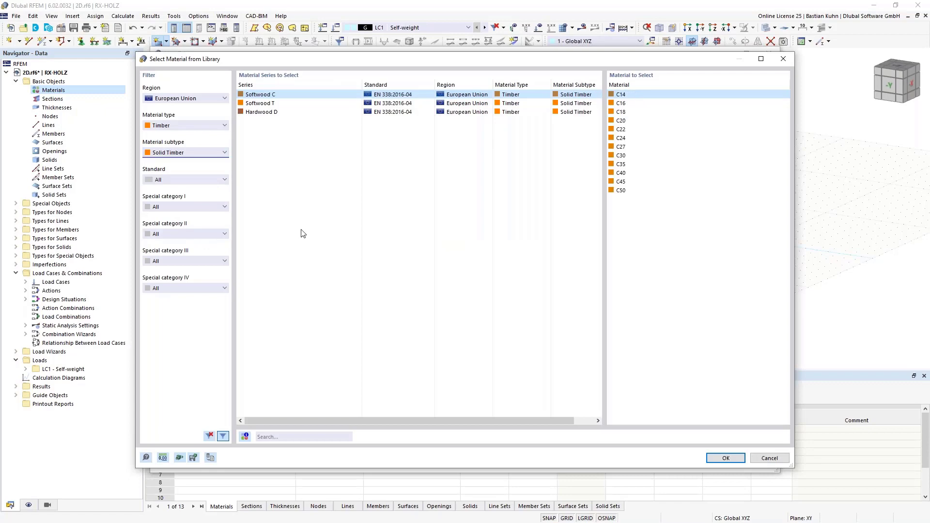
pyautogui.click(626, 139)
pyautogui.click(724, 458)
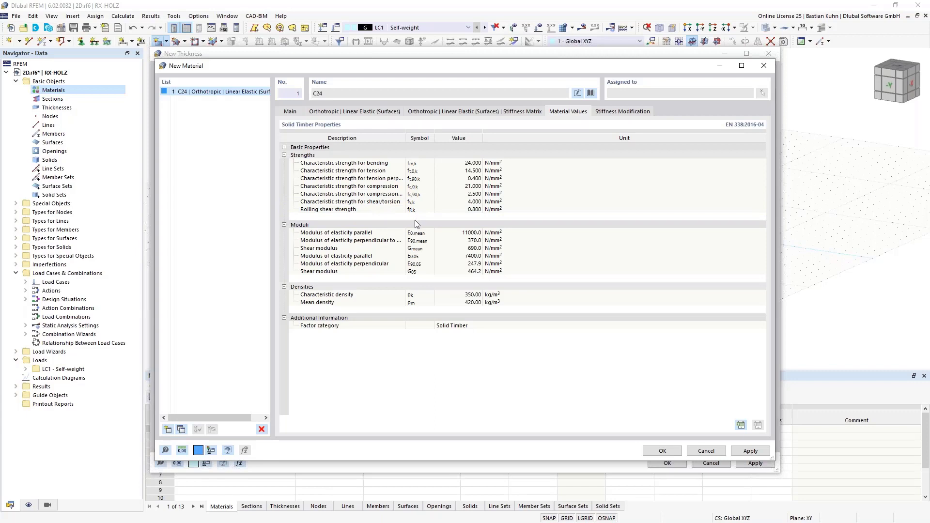
# Make the C24 material user-defined, set its modulus of elasticity Ey to 0.1 N/mm², and accept the material
pyautogui.click(291, 115)
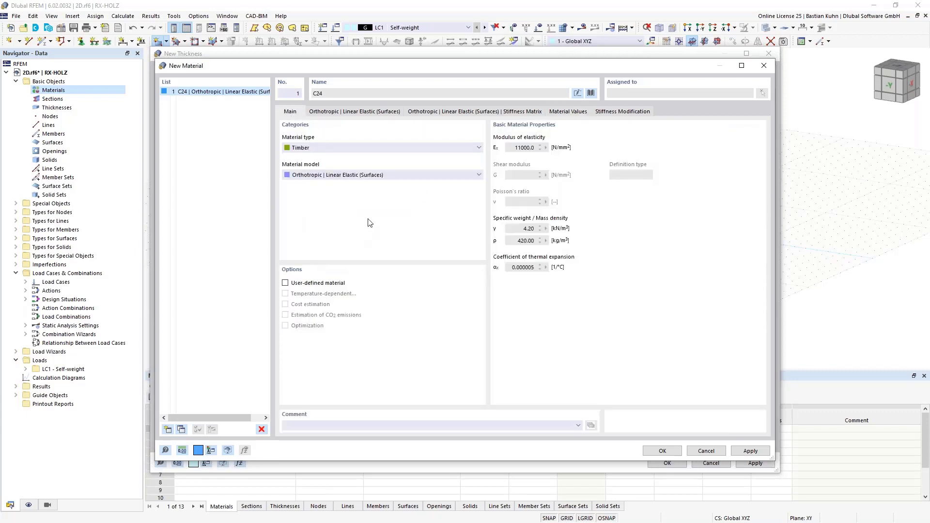
pyautogui.click(286, 283)
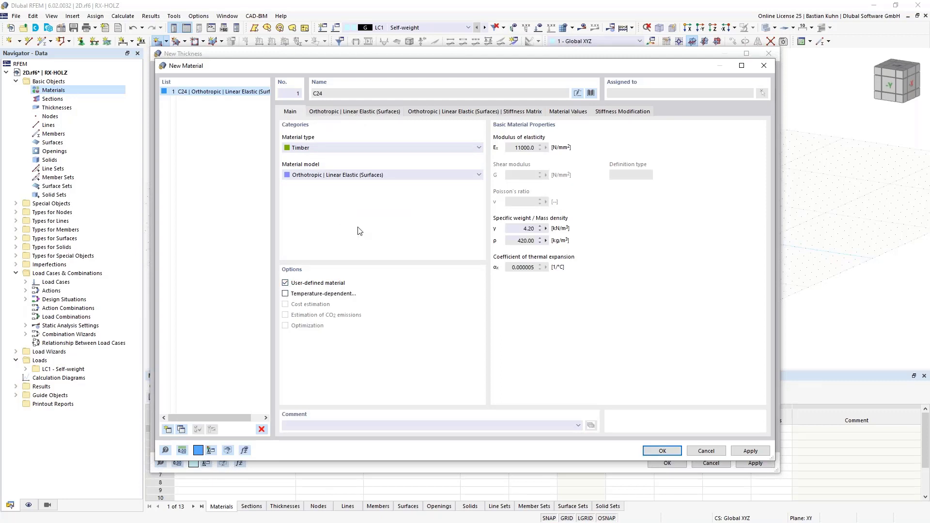
pyautogui.click(346, 112)
pyautogui.click(304, 160)
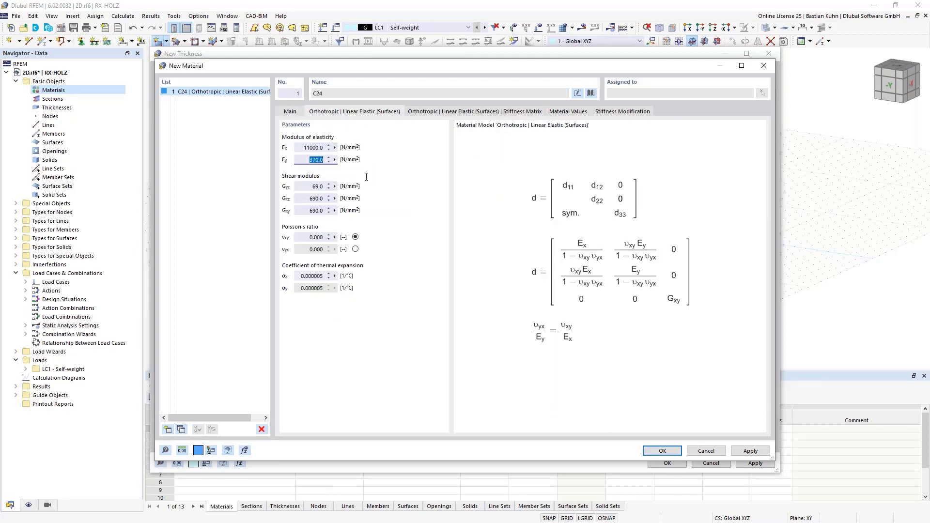
pyautogui.write('0,1')
pyautogui.click(310, 187)
pyautogui.click(660, 451)
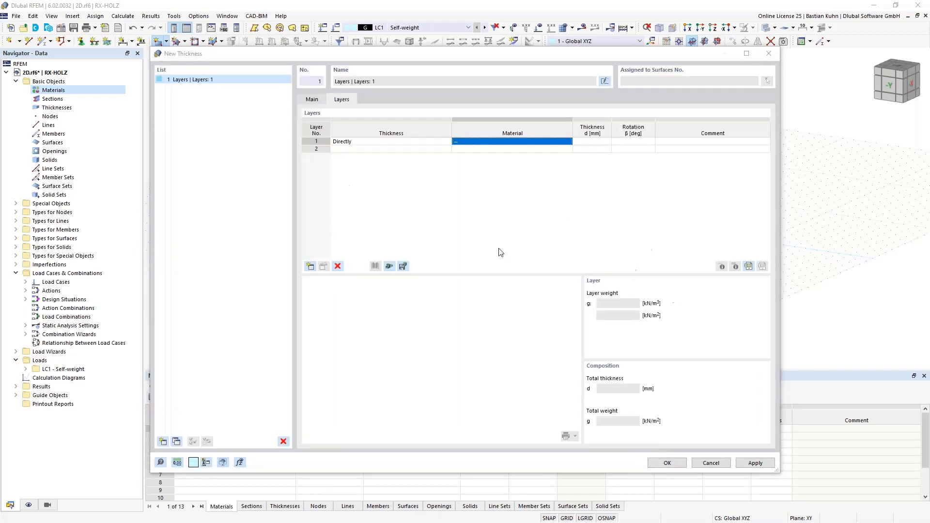
# Set layer 1 to a thickness of 35 mm with a rotation of 0.00 degrees
pyautogui.click(585, 142)
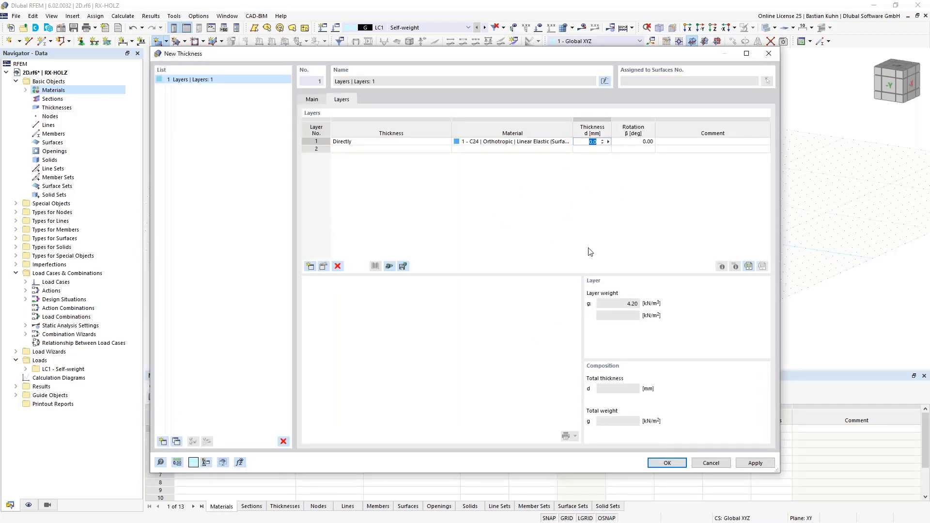
pyautogui.write('35')
pyautogui.press('Tab')
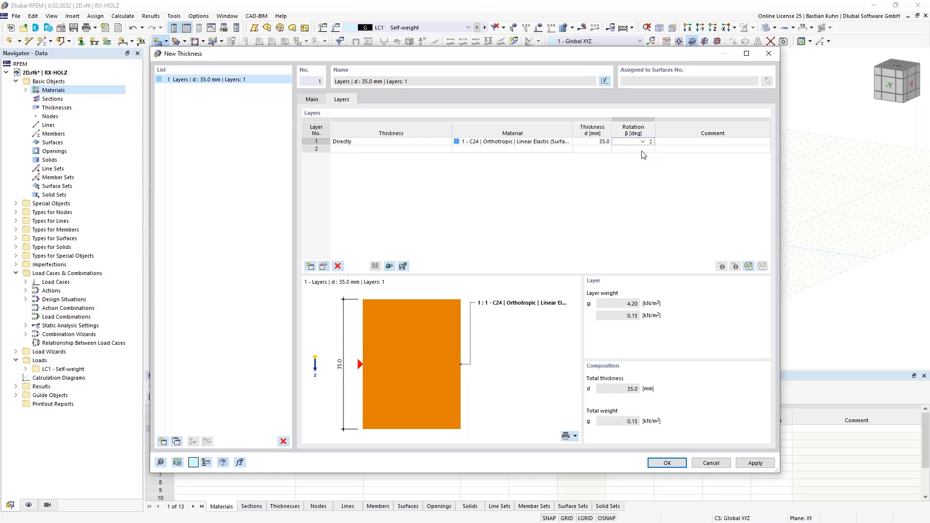
pyautogui.click(643, 142)
pyautogui.click(636, 149)
# Add layers 2 to 5 to the layer table, each with its thickness defined Directly
pyautogui.click(403, 150)
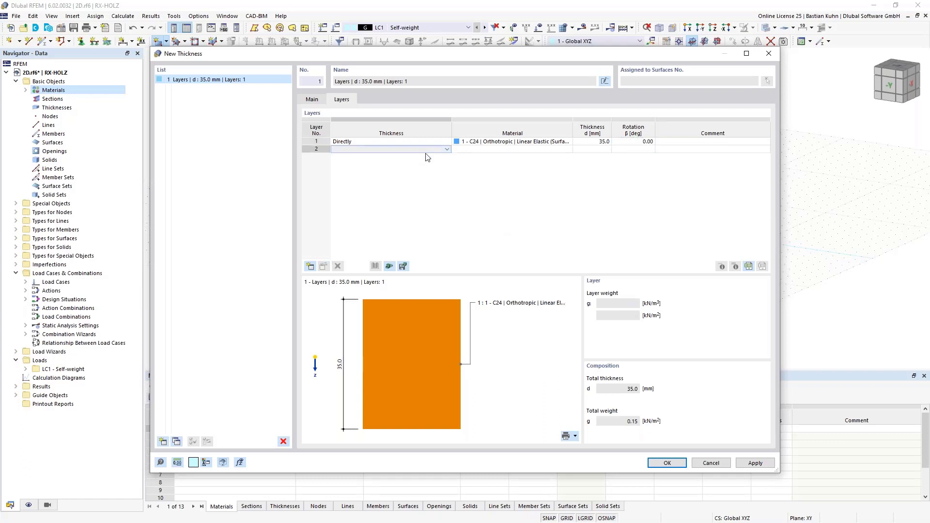
pyautogui.press('Down')
pyautogui.press('Down')
pyautogui.press('Down')
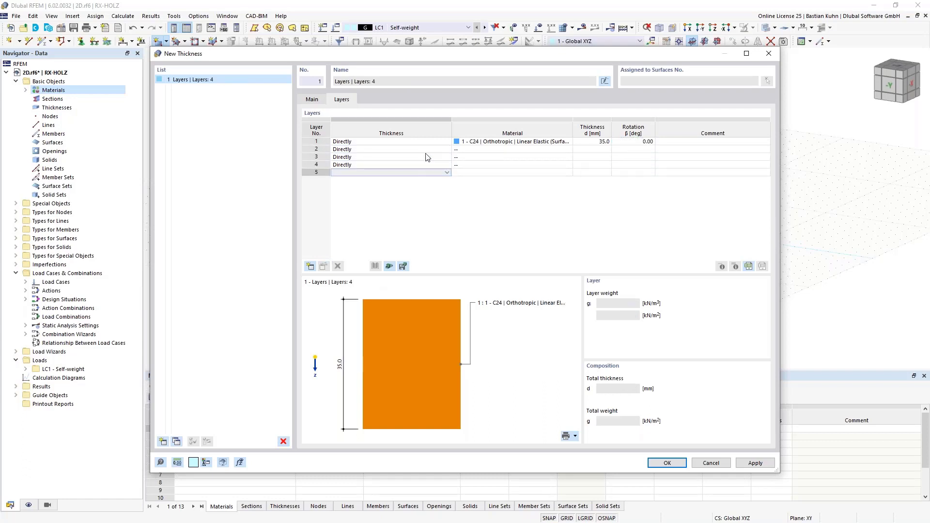
pyautogui.press('Down')
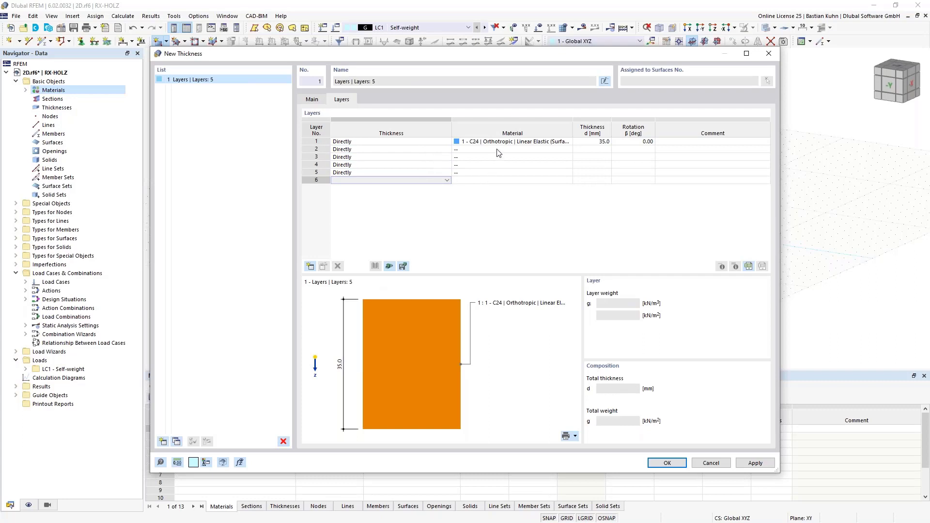
# Create a second material for layer 2 with the Orthotropic | Linear Elastic (Surfaces) model and load solid timber C24 from the library
pyautogui.click(497, 149)
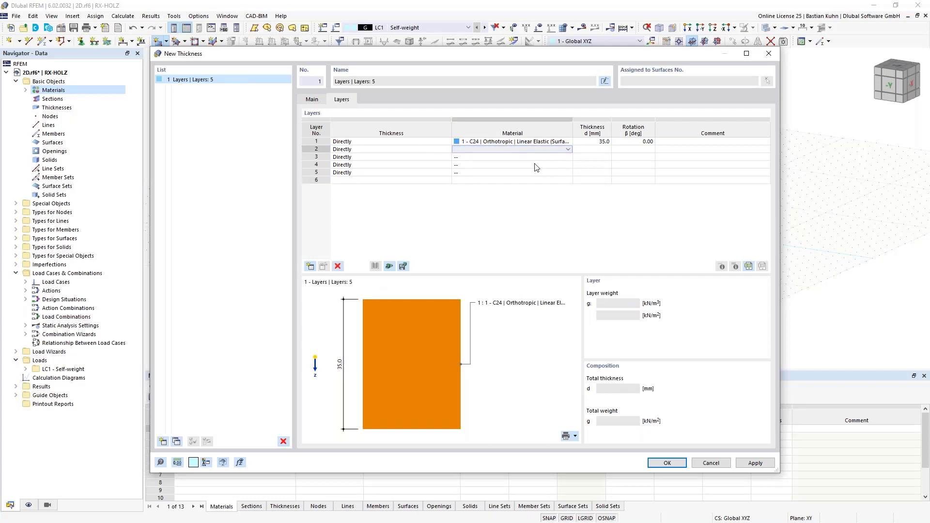
pyautogui.click(568, 150)
pyautogui.click(565, 161)
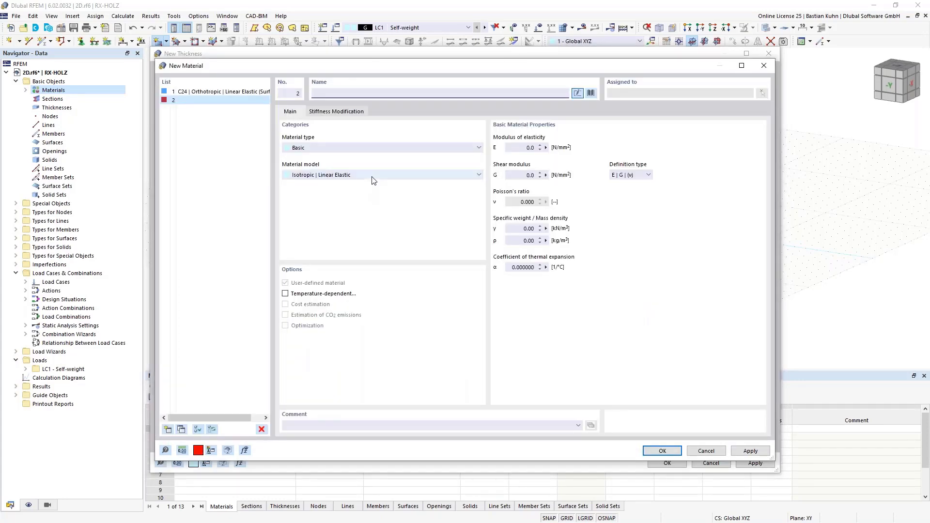
pyautogui.click(373, 180)
pyautogui.click(372, 194)
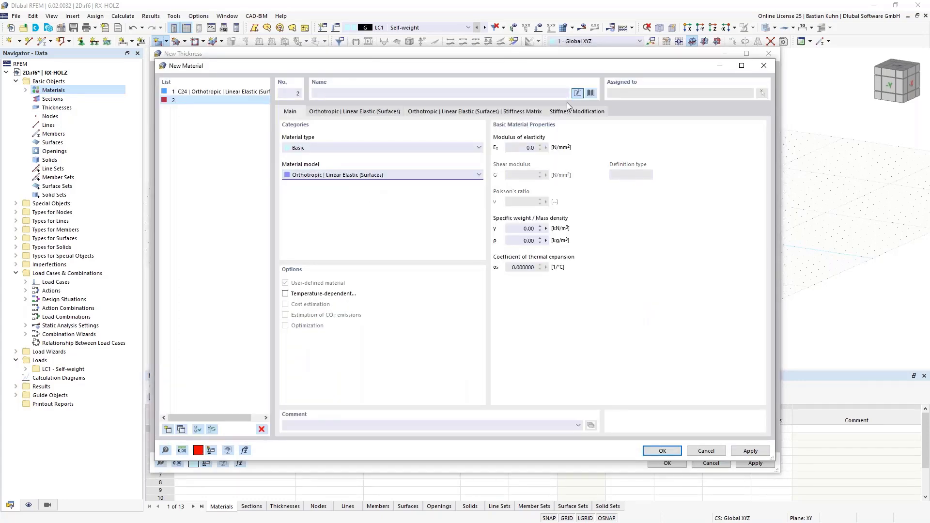
pyautogui.click(589, 93)
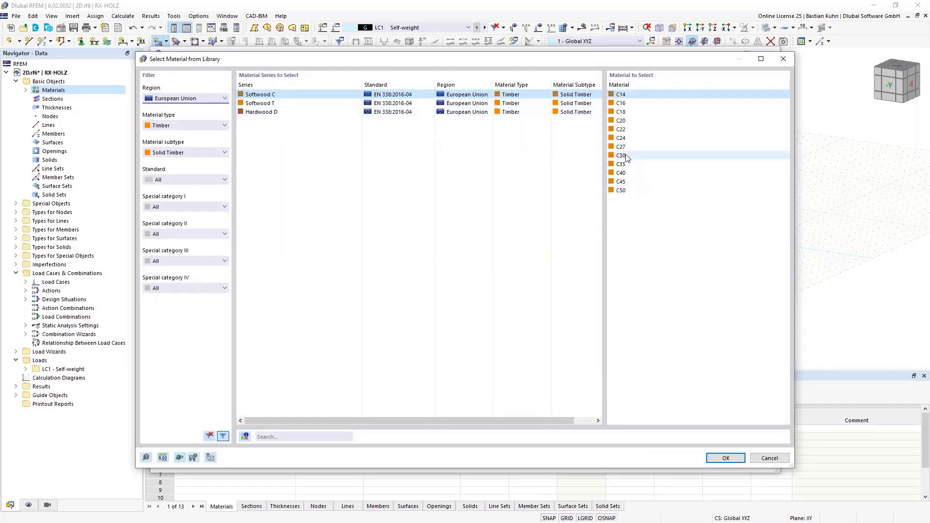
pyautogui.click(621, 138)
pyautogui.click(716, 458)
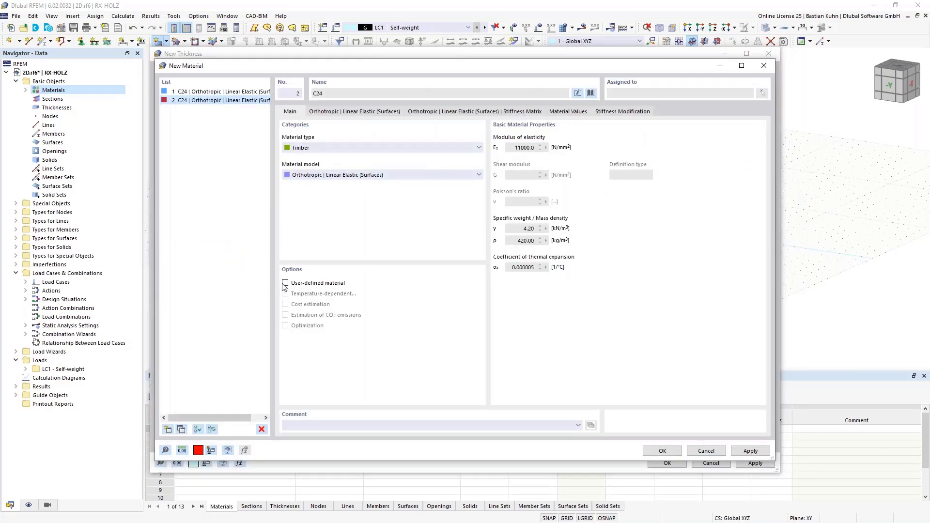
# Set the second C24 material's modulus of elasticity Ey to 0.1 N/mm² as a user-defined value and accept the material
pyautogui.click(348, 112)
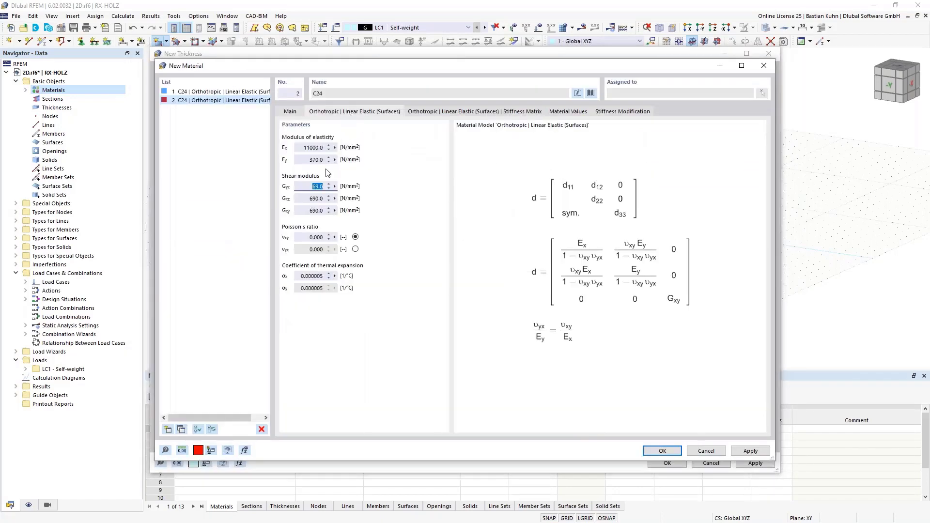
pyautogui.doubleClick(309, 160)
pyautogui.write('0,1')
pyautogui.click(662, 450)
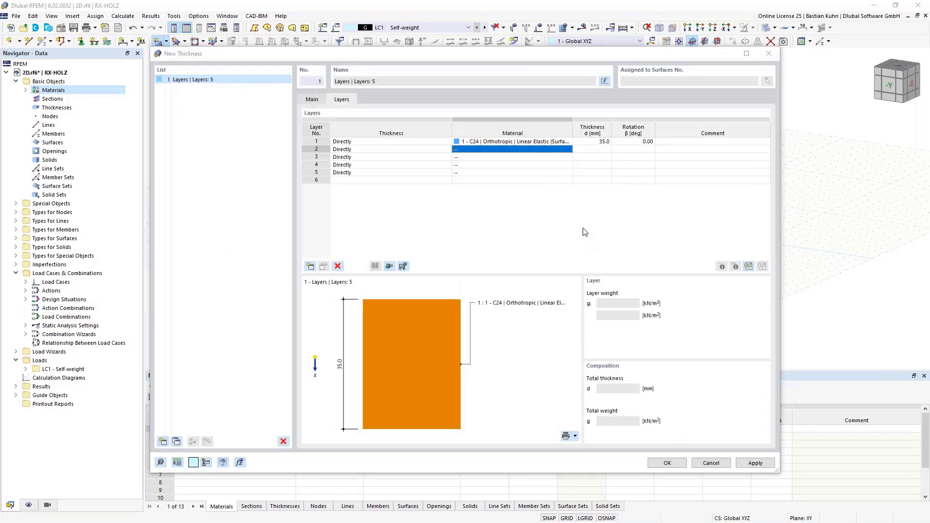
# Set the thickness of layers 2 to 5 to 35 mm each
pyautogui.click(592, 149)
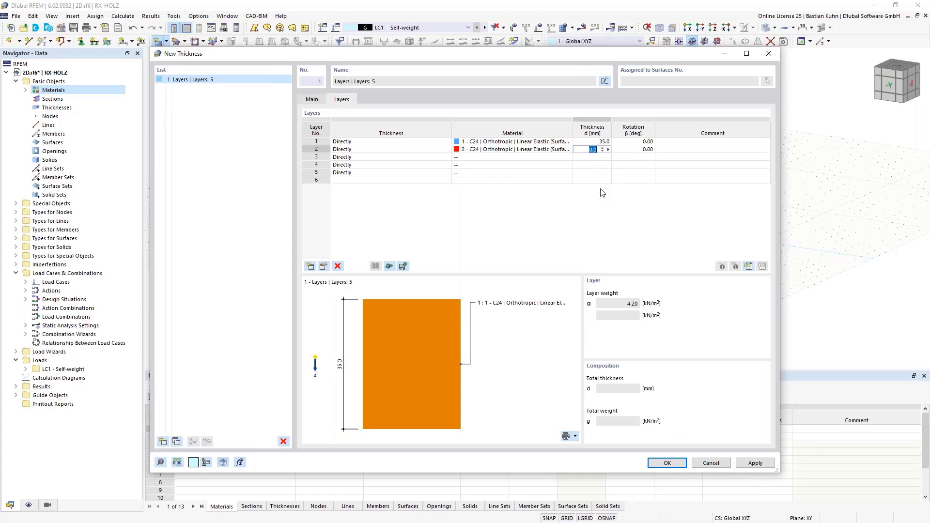
pyautogui.press('Return')
pyautogui.write('35')
pyautogui.press('Return')
pyautogui.write('35')
pyautogui.press('Return')
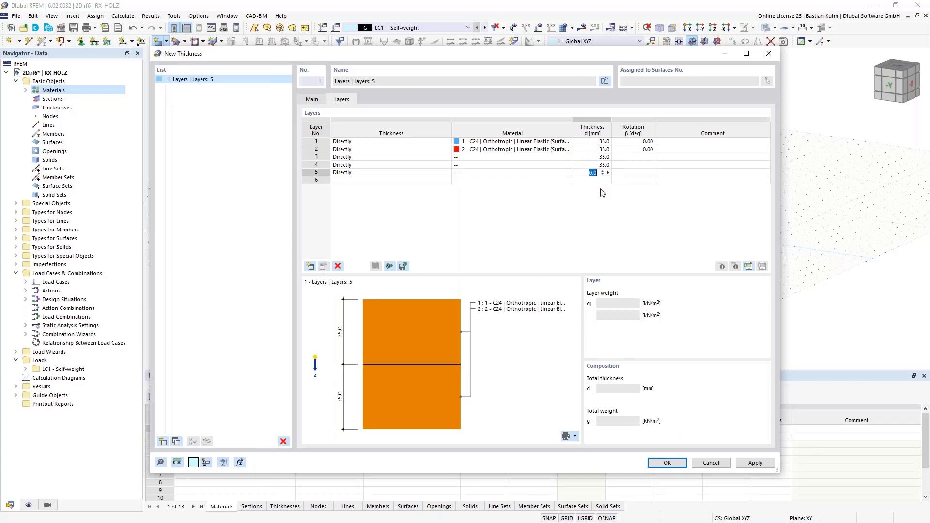
pyautogui.write('35')
pyautogui.press('Return')
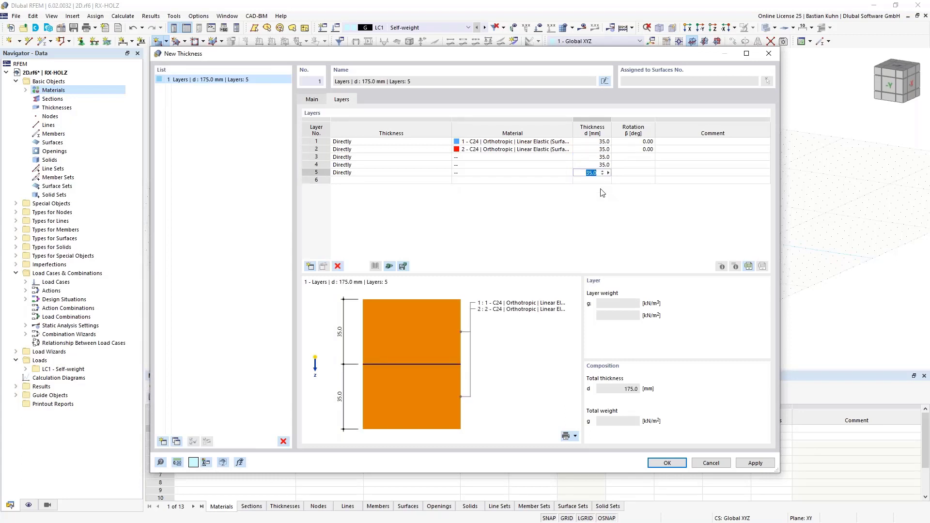
# Assign the first C24 material to layers 3 and 5 and the second C24 material to layer 4
pyautogui.click(547, 158)
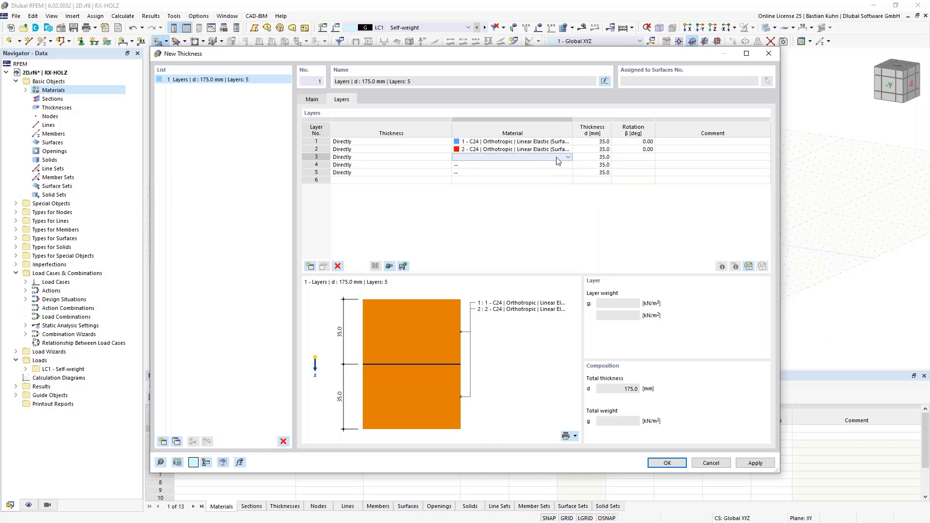
pyautogui.click(568, 158)
pyautogui.click(557, 164)
pyautogui.click(555, 165)
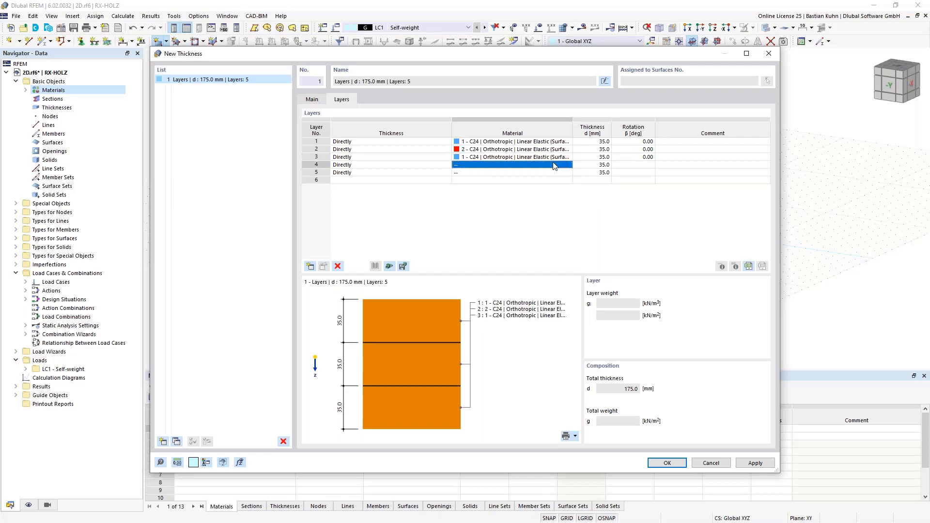
pyautogui.write('1')
pyautogui.press('Return')
pyautogui.write('1')
pyautogui.press('Return')
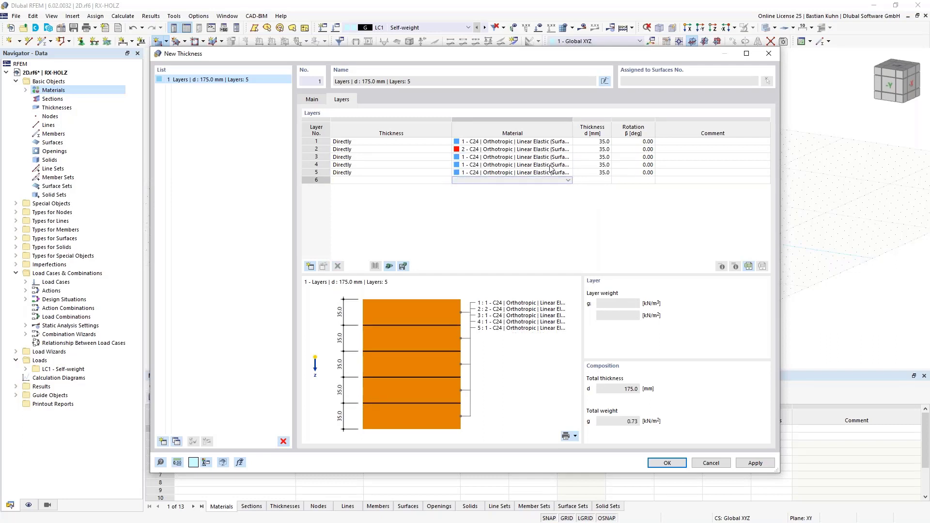
pyautogui.click(550, 164)
pyautogui.click(568, 164)
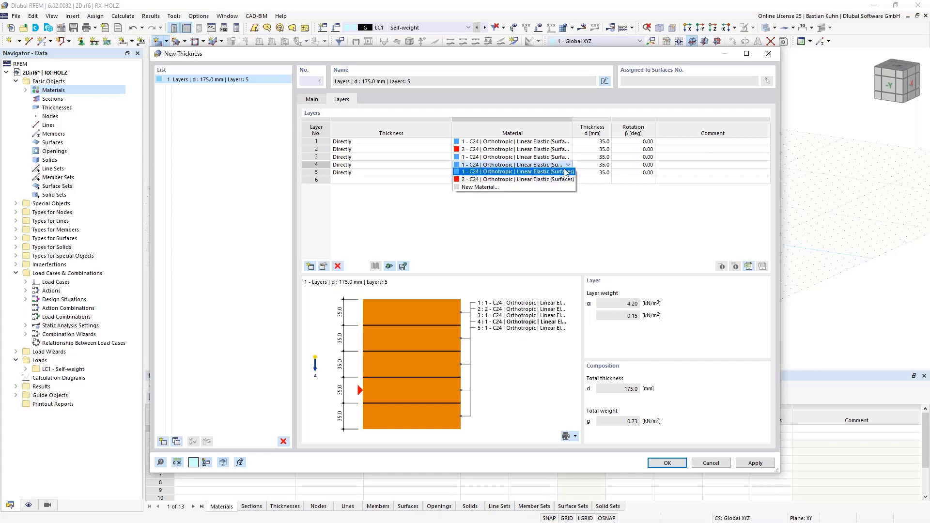
pyautogui.click(565, 181)
# Set the rotation of layers 2 and 4 to 90.00 degrees
pyautogui.click(645, 151)
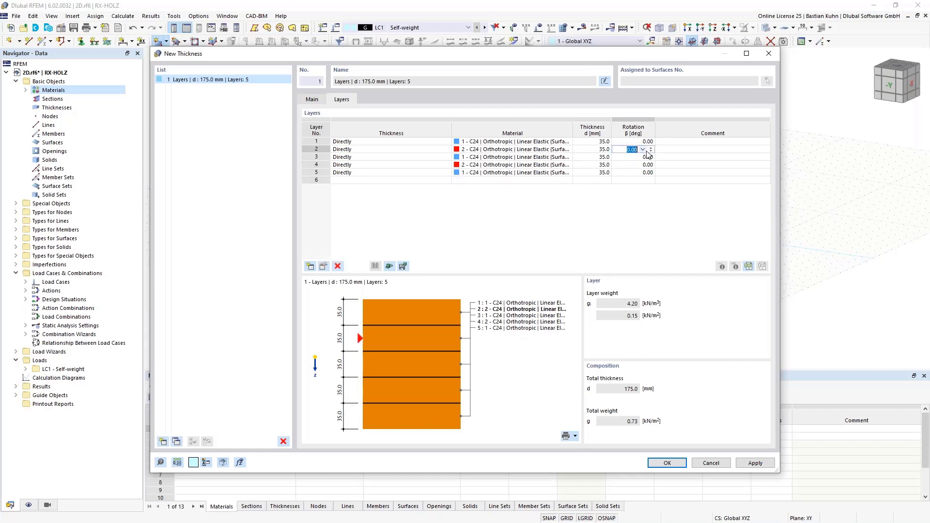
pyautogui.click(642, 149)
pyautogui.click(640, 165)
pyautogui.click(642, 165)
pyautogui.click(643, 166)
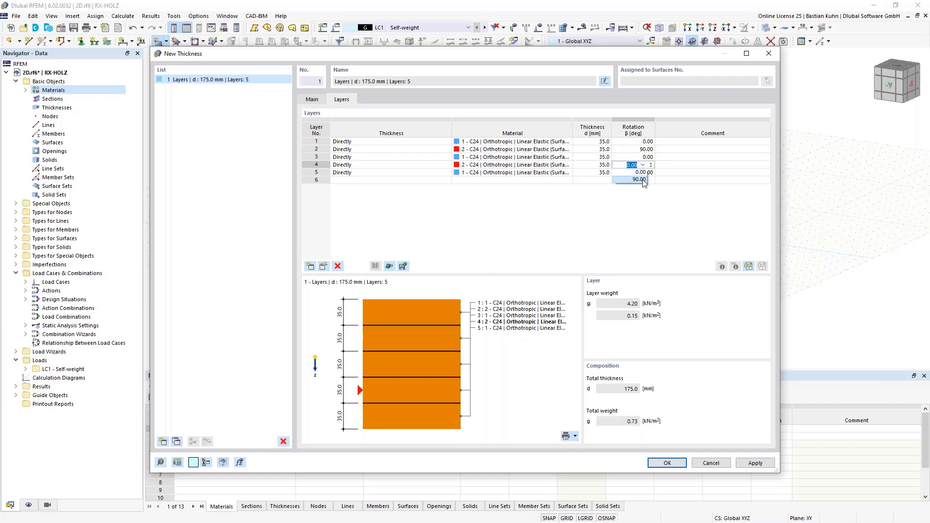
pyautogui.click(638, 179)
pyautogui.click(627, 149)
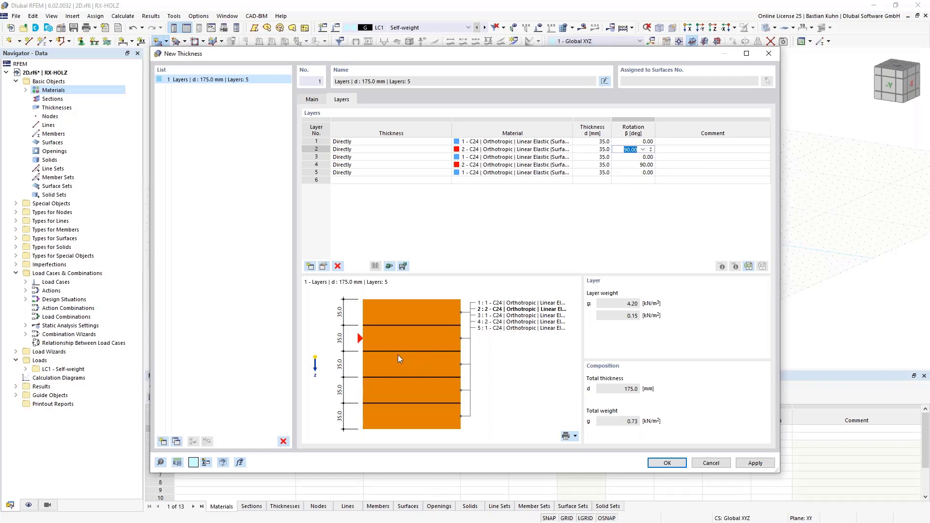
# Enable stiffness reduction for the layered thickness, enter multipliers for k33 (0.67) and k88, and accept the thickness
pyautogui.click(311, 99)
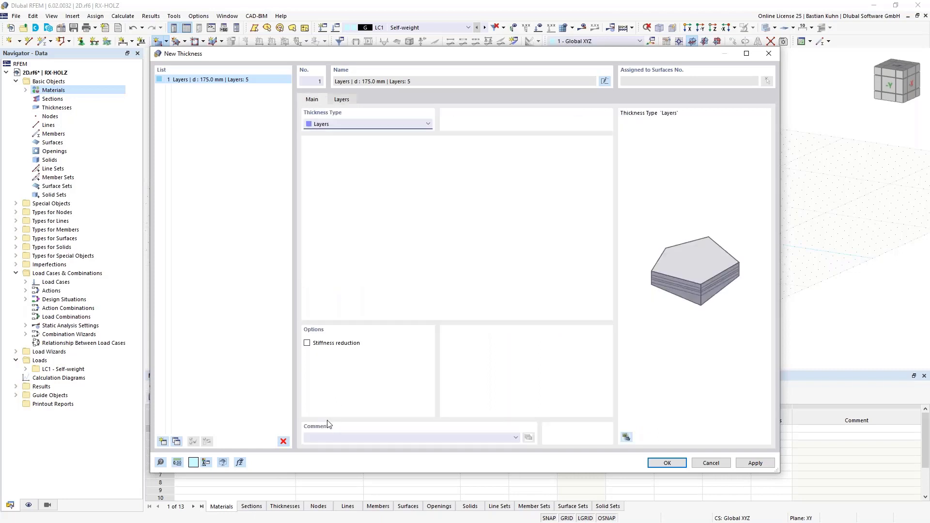
pyautogui.click(307, 344)
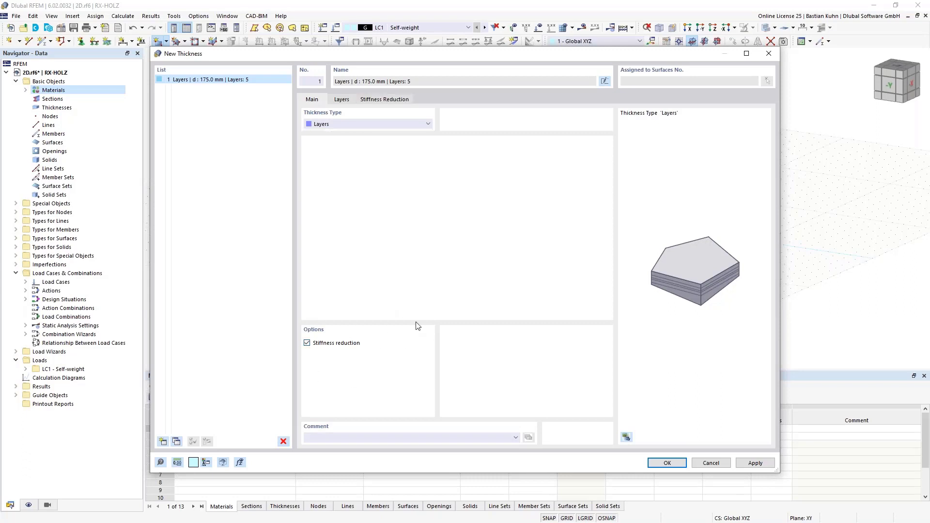
pyautogui.click(390, 99)
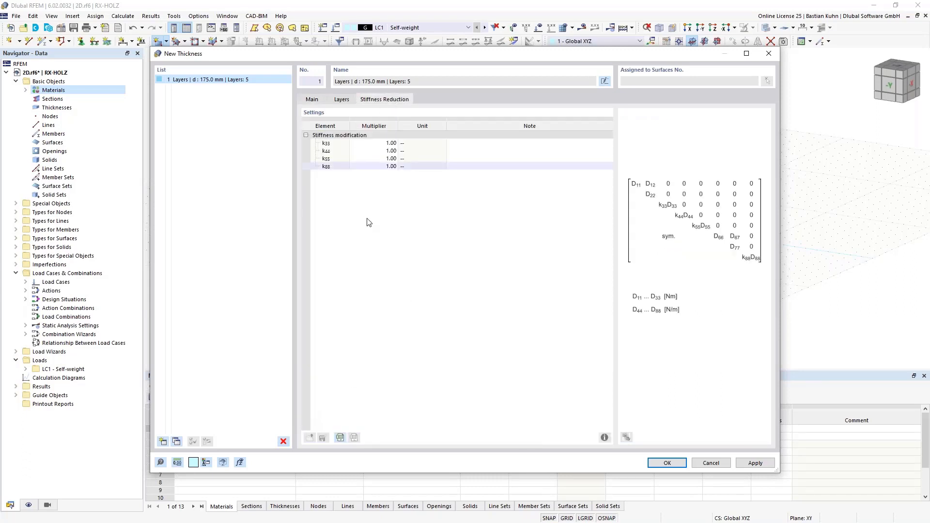
pyautogui.click(374, 144)
pyautogui.write('0,67')
pyautogui.click(364, 167)
pyautogui.write('0')
pyautogui.click(358, 144)
pyautogui.click(378, 151)
pyautogui.click(658, 463)
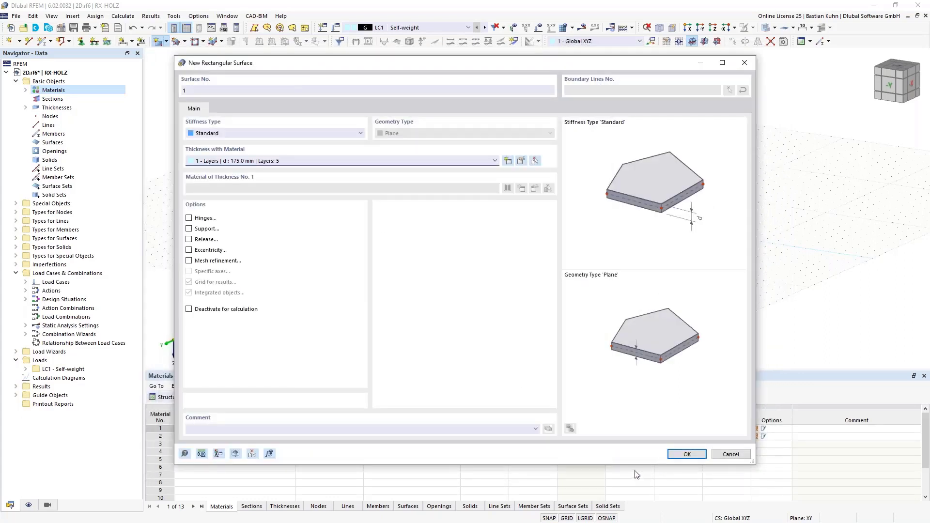
# Accept the surface settings and draw the rectangular surface in plan view from the origin to X 55.000 m, Y 3.000 m
pyautogui.click(683, 454)
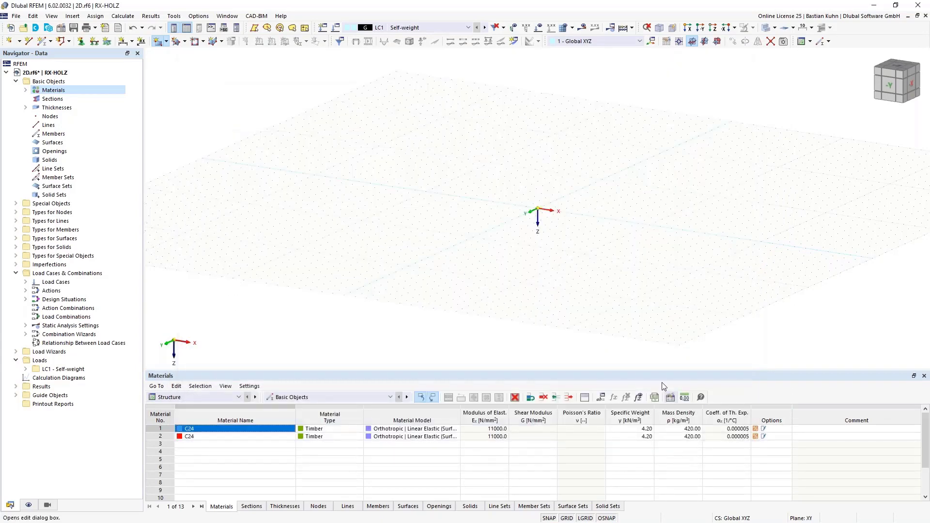
pyautogui.click(721, 27)
pyautogui.click(538, 208)
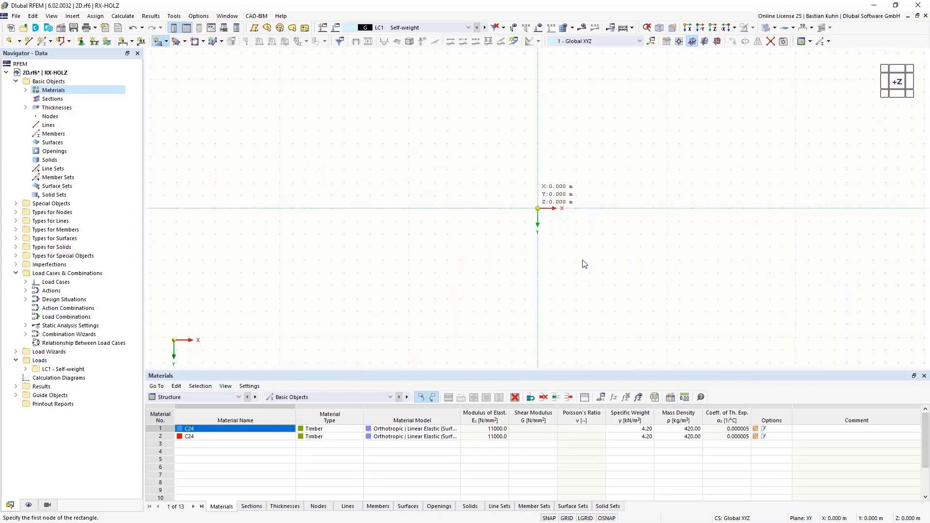
pyautogui.moveTo(669, 247); pyautogui.dragTo(326, 281, button='middle')
pyautogui.scroll(-2, 335, 281)
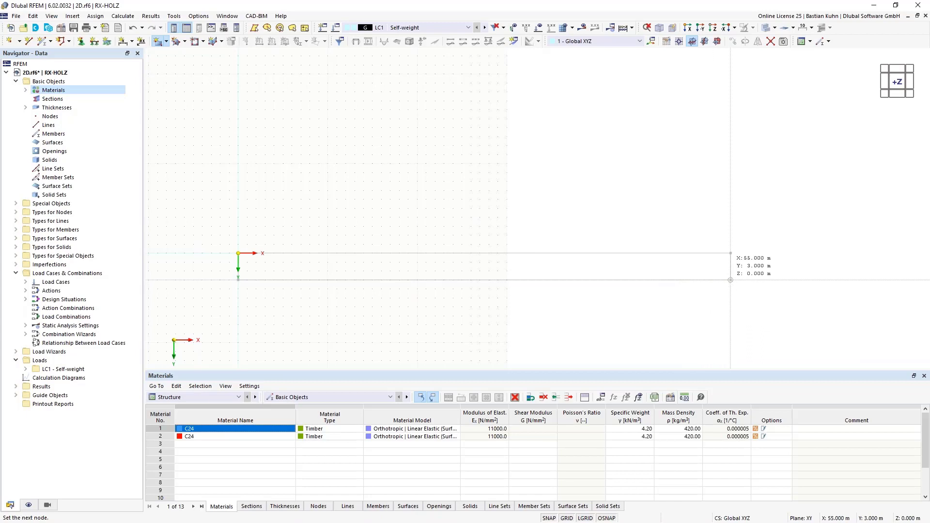
pyautogui.click(730, 280)
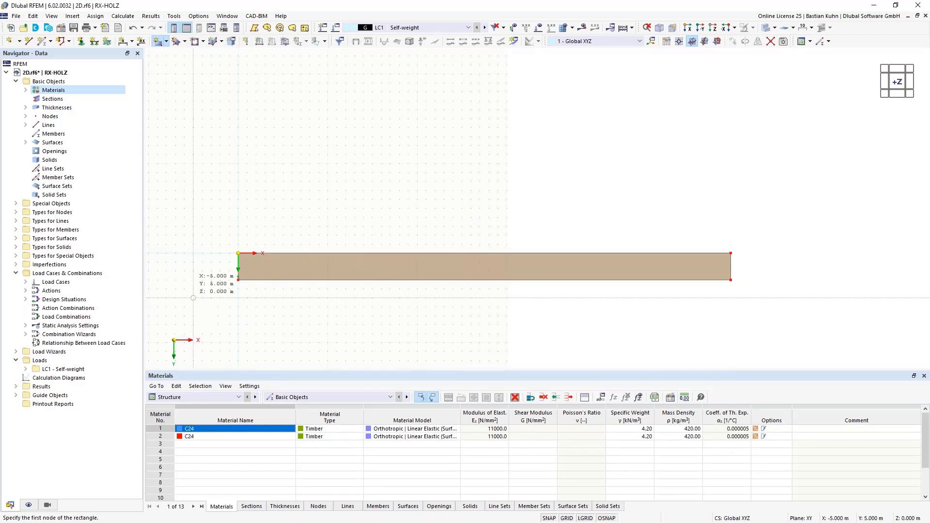
pyautogui.press('Escape')
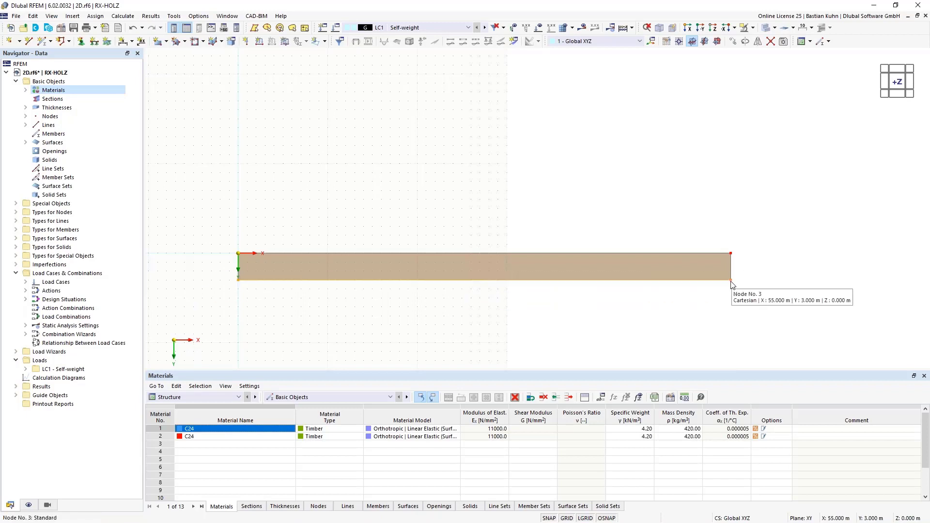
# Set the Y coordinate of the two nodes on the surface's edge away from the X axis to 3.5 m
pyautogui.rightClick(731, 282)
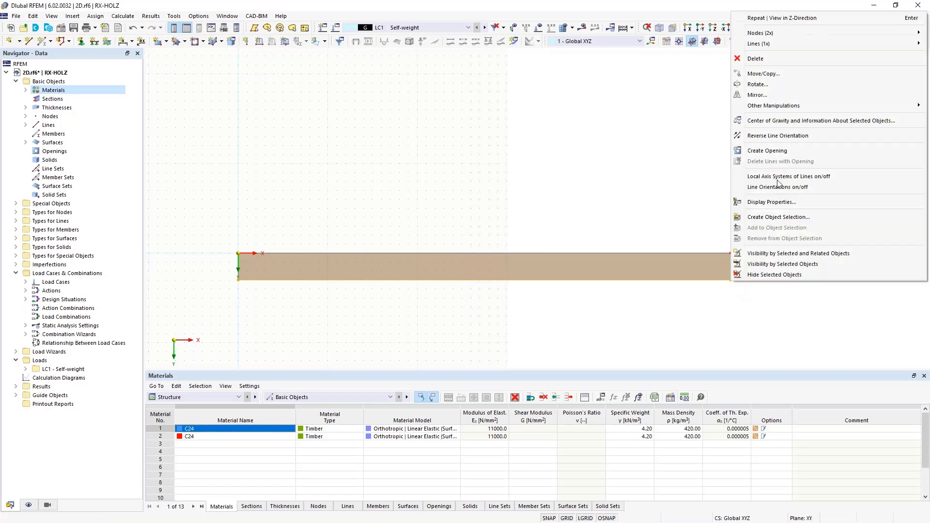
pyautogui.moveTo(766, 33)
pyautogui.click(700, 35)
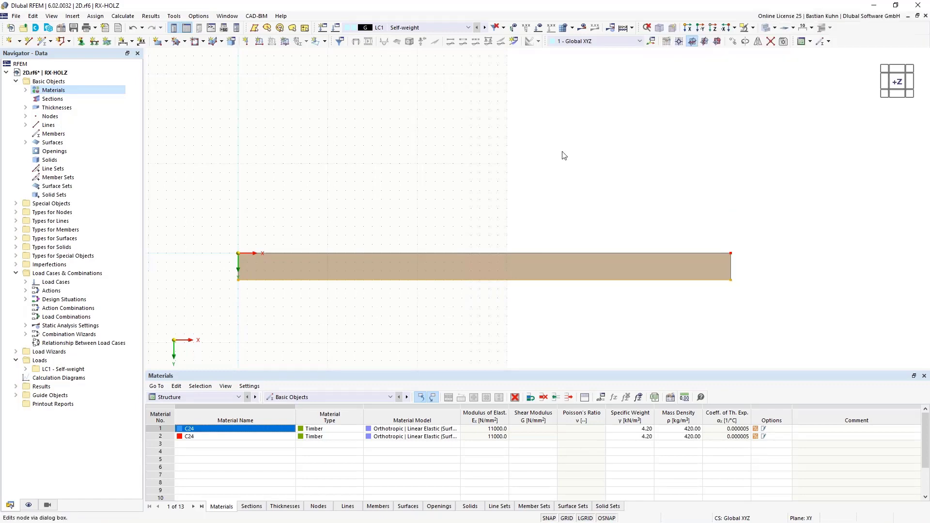
pyautogui.moveTo(382, 243); pyautogui.dragTo(414, 244)
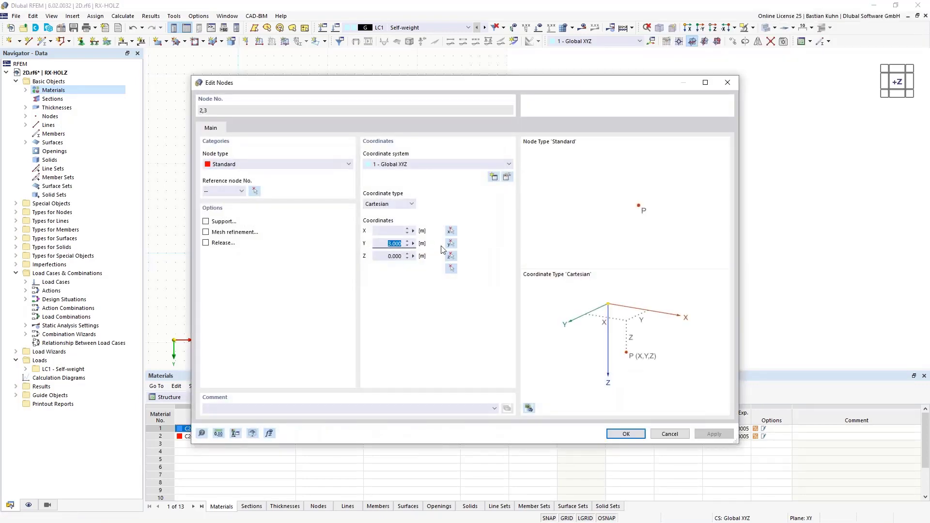
pyautogui.write('3,5')
pyautogui.press('Return')
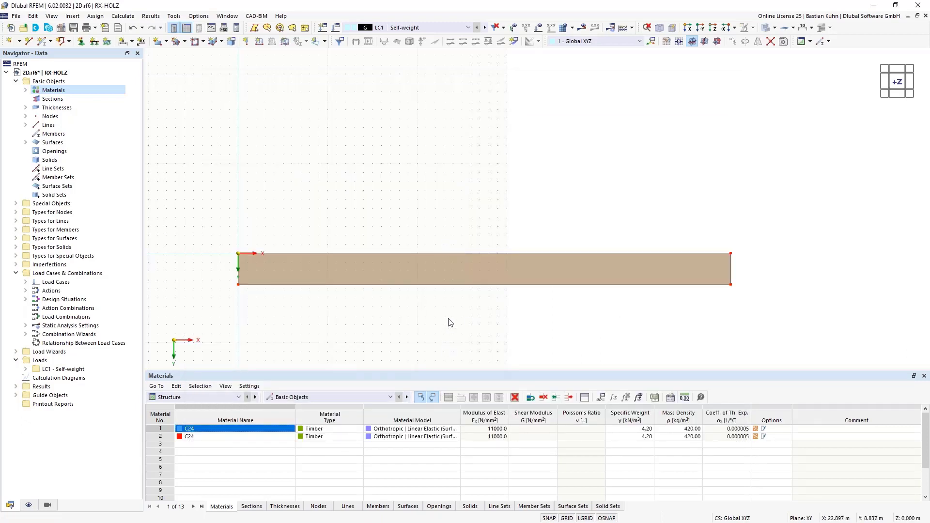
# Turn on the display of the surface axis systems x, y, z
pyautogui.moveTo(481, 315); pyautogui.dragTo(426, 239, button='middle')
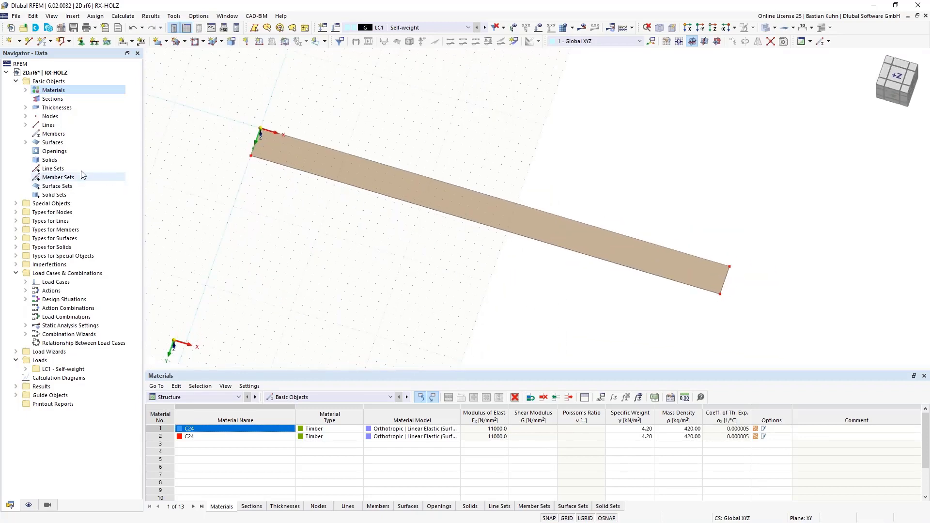
pyautogui.click(28, 505)
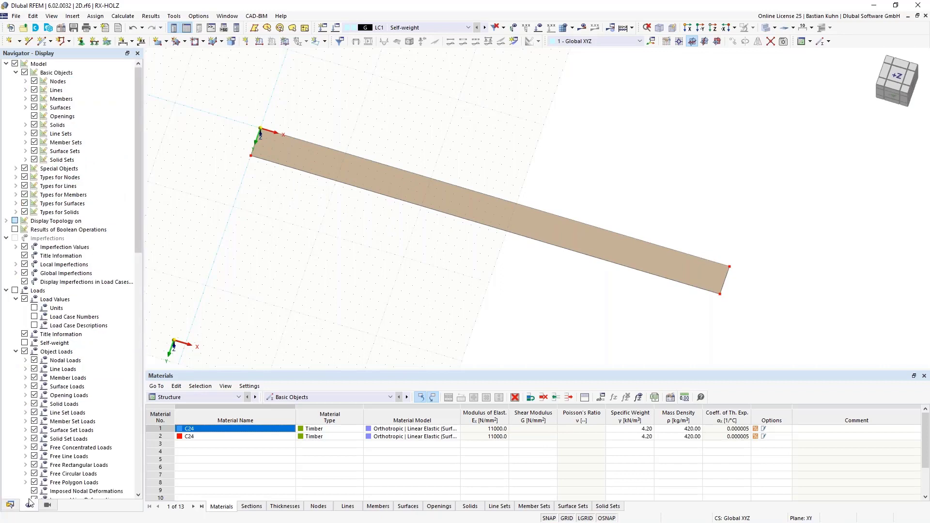
pyautogui.click(26, 107)
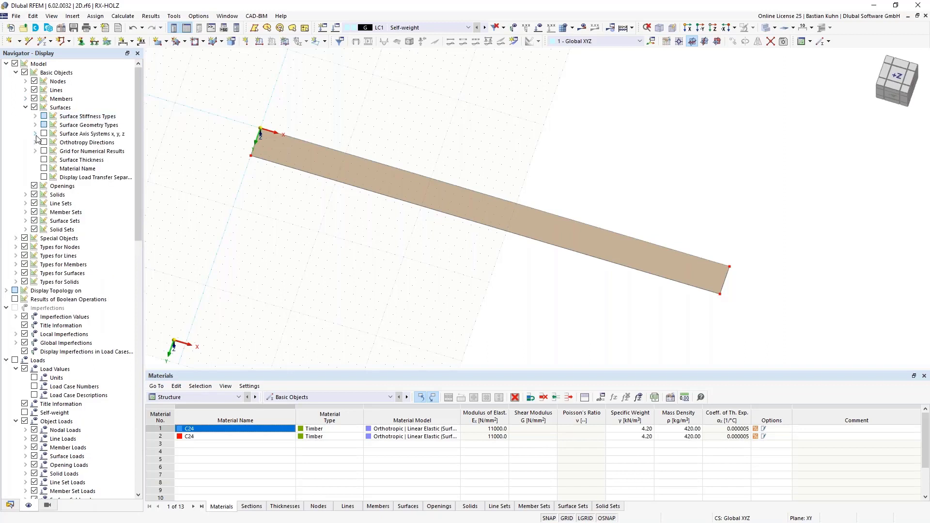
pyautogui.click(44, 133)
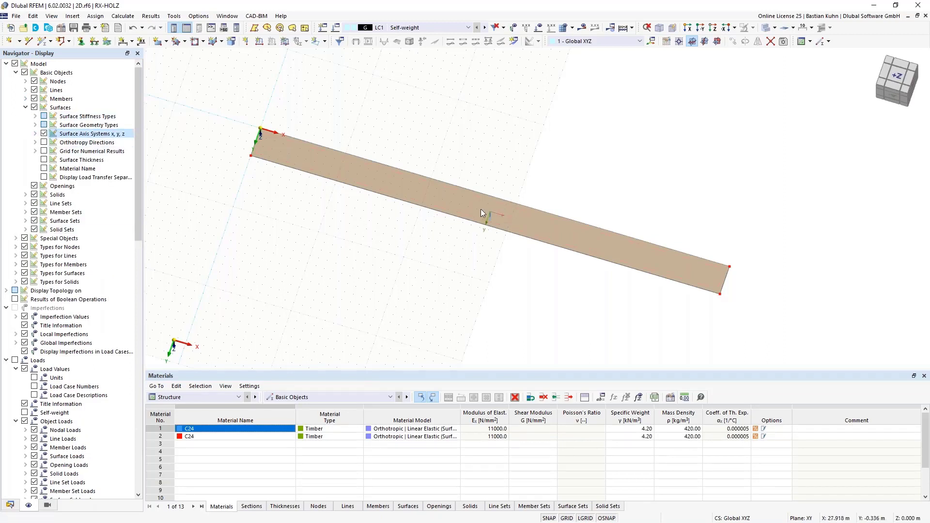
# Set the solid model's surface rendering to the "Filled incl. Thickness wit..." option
pyautogui.moveTo(489, 308); pyautogui.dragTo(453, 262, button='middle')
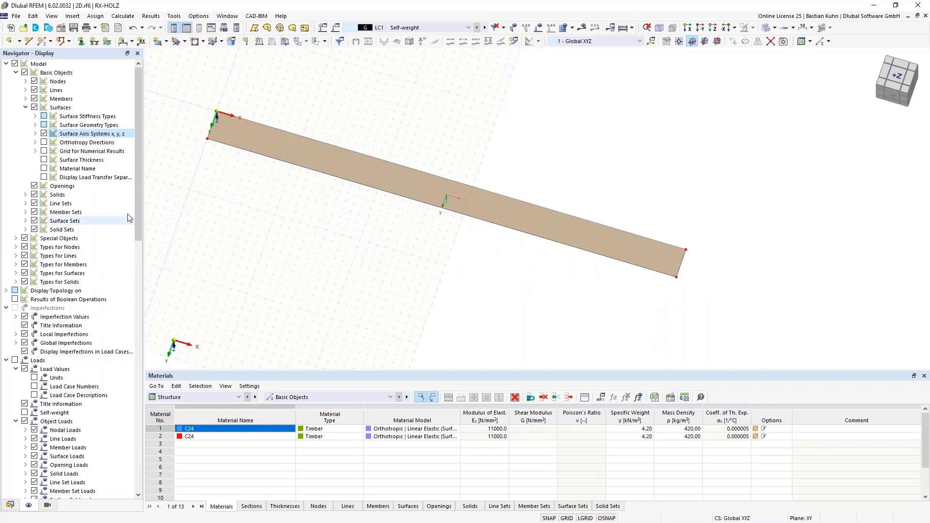
pyautogui.moveTo(138, 205); pyautogui.dragTo(138, 457)
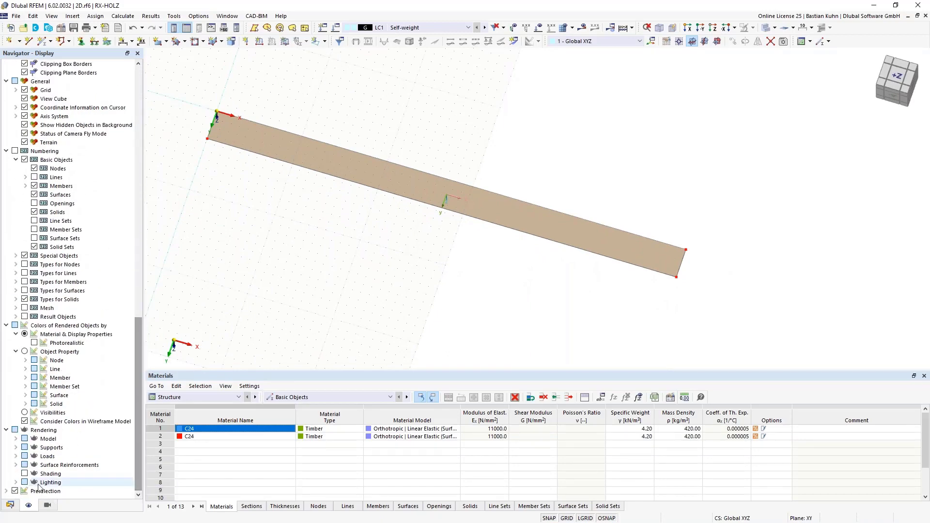
pyautogui.click(16, 438)
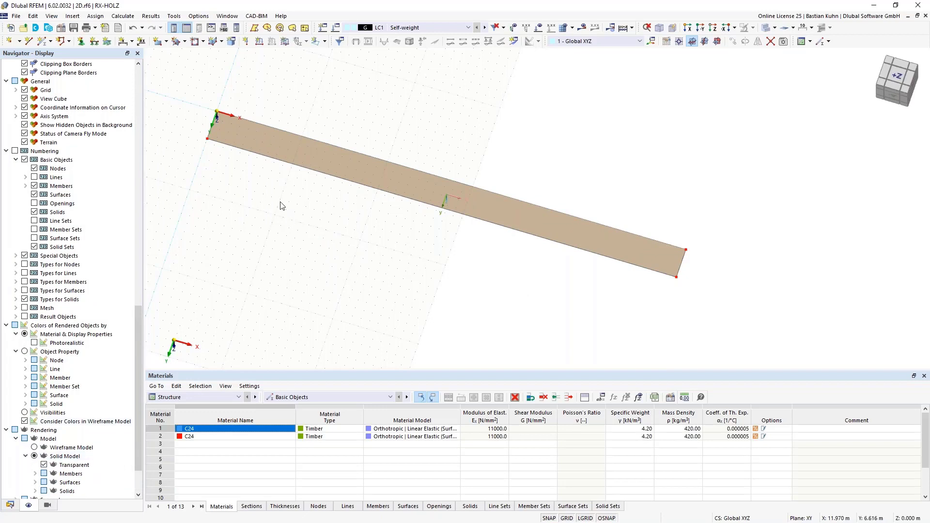
pyautogui.click(35, 483)
pyautogui.scroll(-4, 46, 460)
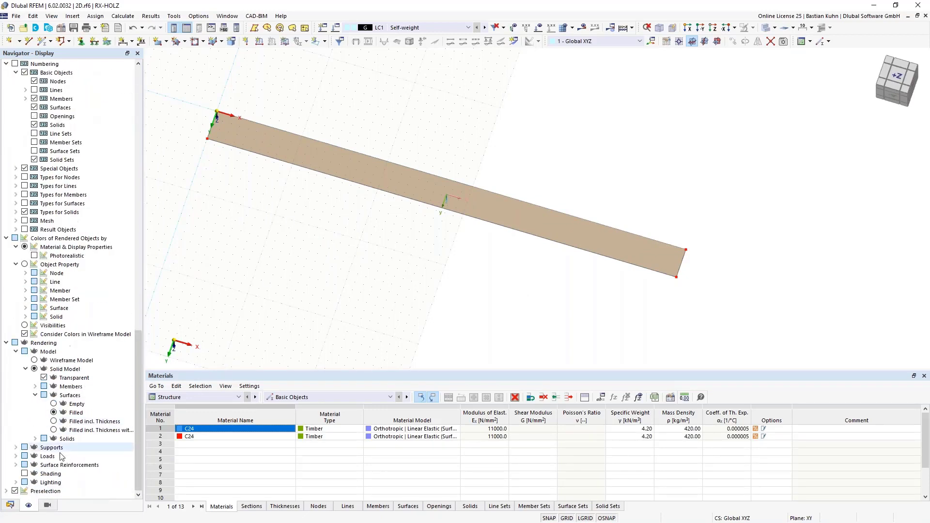
pyautogui.click(54, 430)
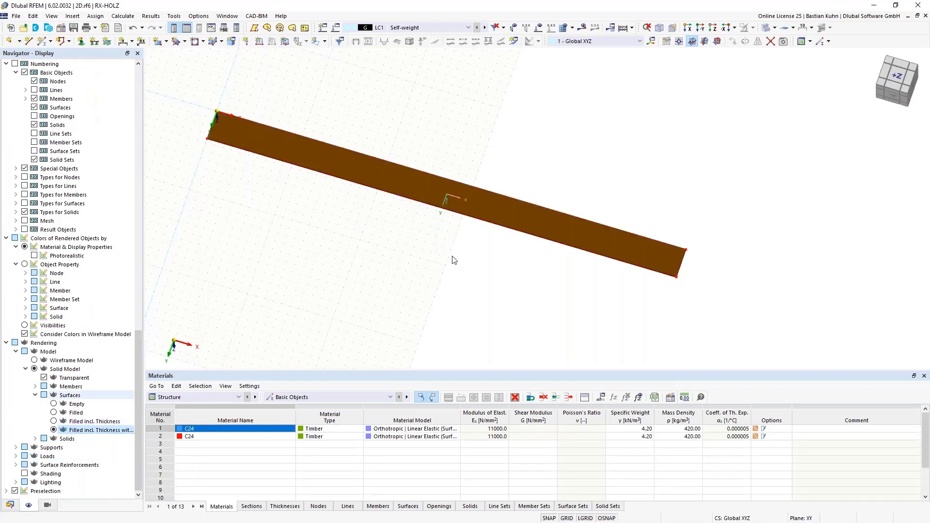
# Color the rendered surfaces by the object property Stiffness Type
pyautogui.scroll(-1, 579, 305)
pyautogui.moveTo(586, 299); pyautogui.dragTo(553, 236, button='middle')
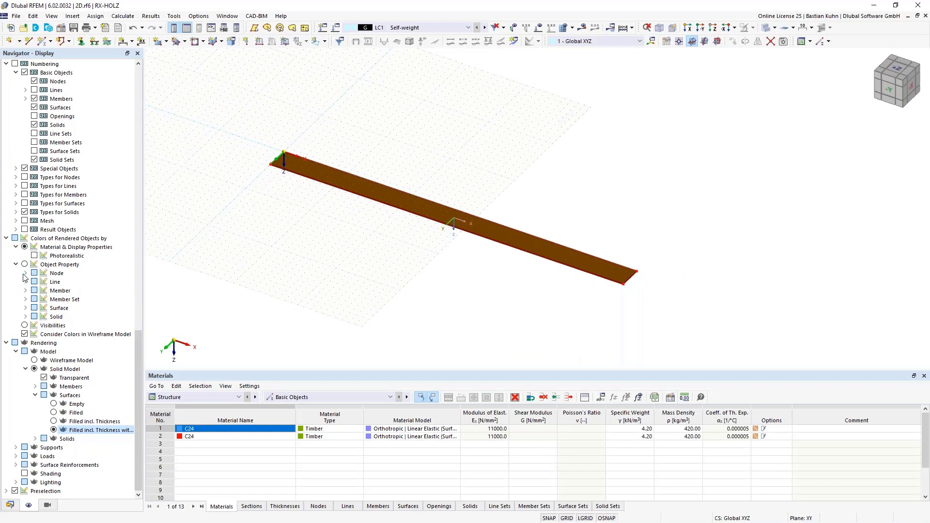
pyautogui.click(26, 308)
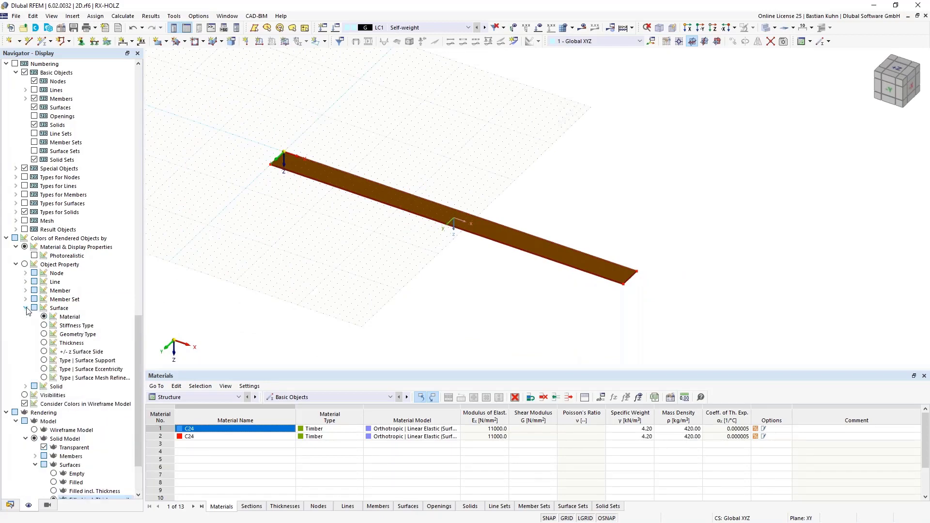
pyautogui.click(43, 326)
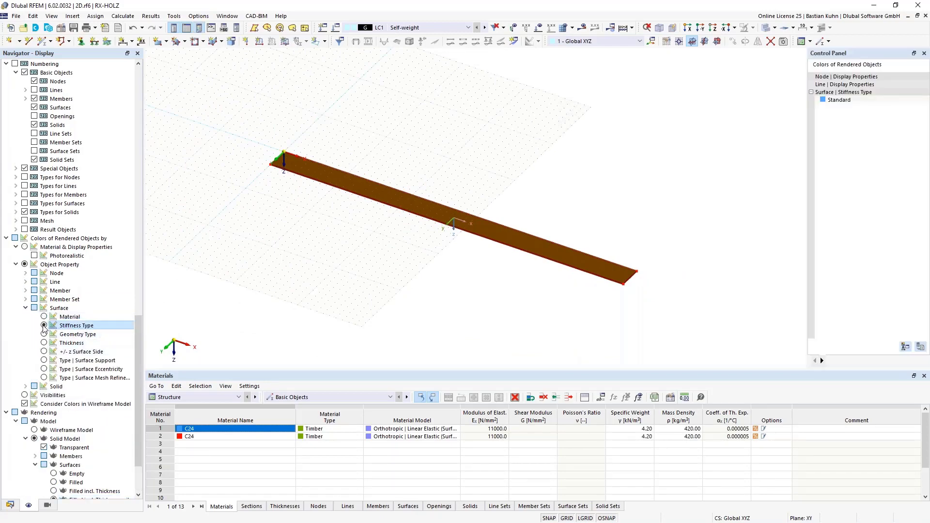
# Color the rendered surfaces by Material to distinguish the layers of the C24 plate
pyautogui.scroll(3, 568, 281)
pyautogui.scroll(5, 568, 281)
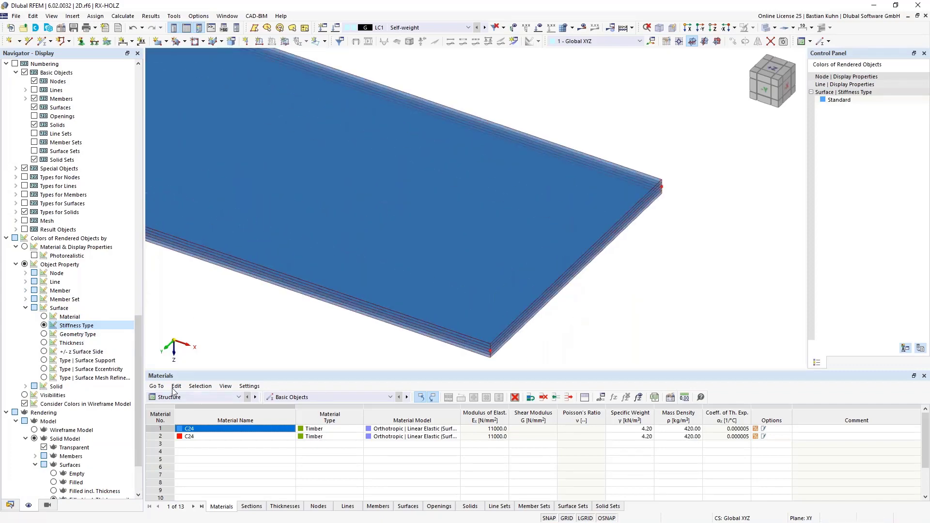
pyautogui.click(44, 317)
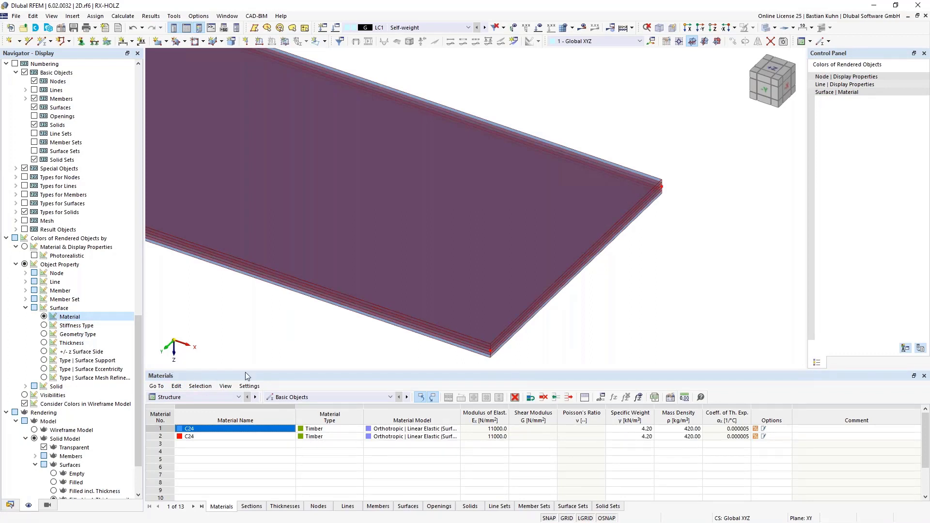
pyautogui.scroll(-3, 424, 362)
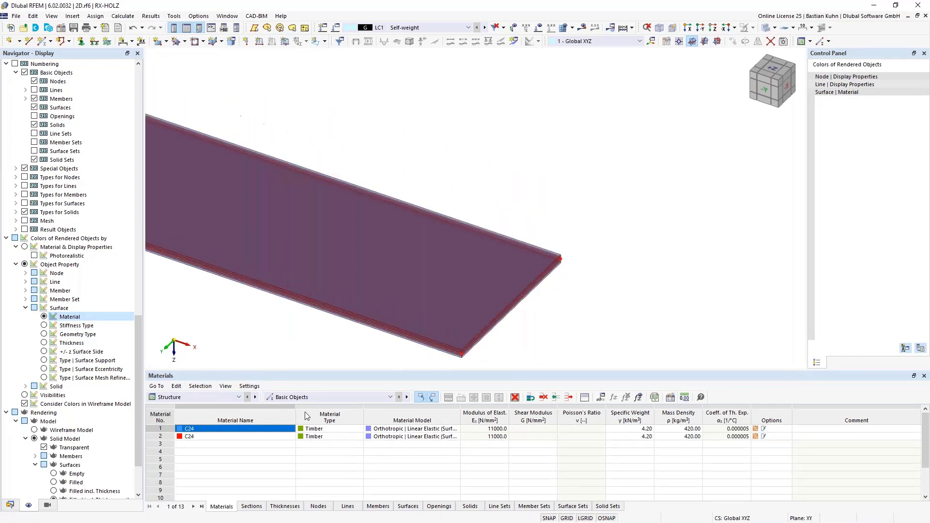
pyautogui.scroll(-2, 117, 453)
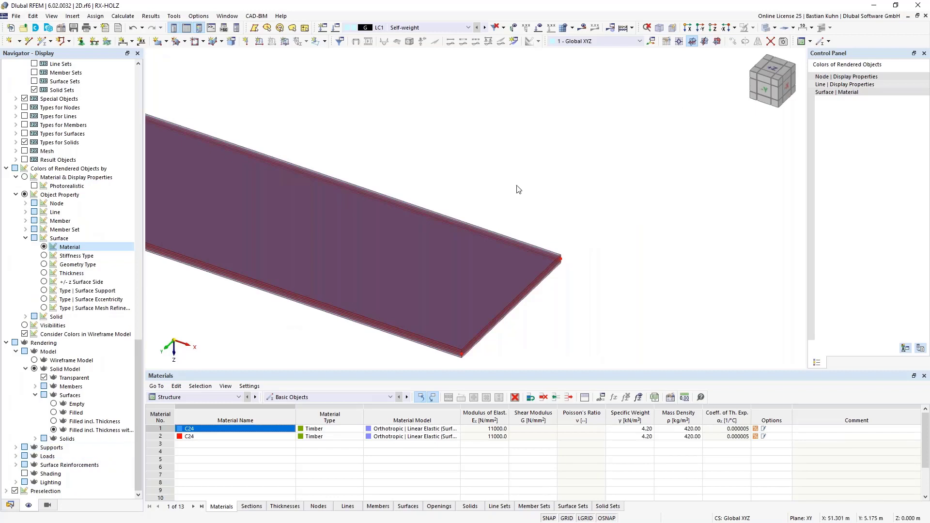
# Turn off the transparent display mode to view the layered surface as opaque, and turn it back on
pyautogui.click(765, 27)
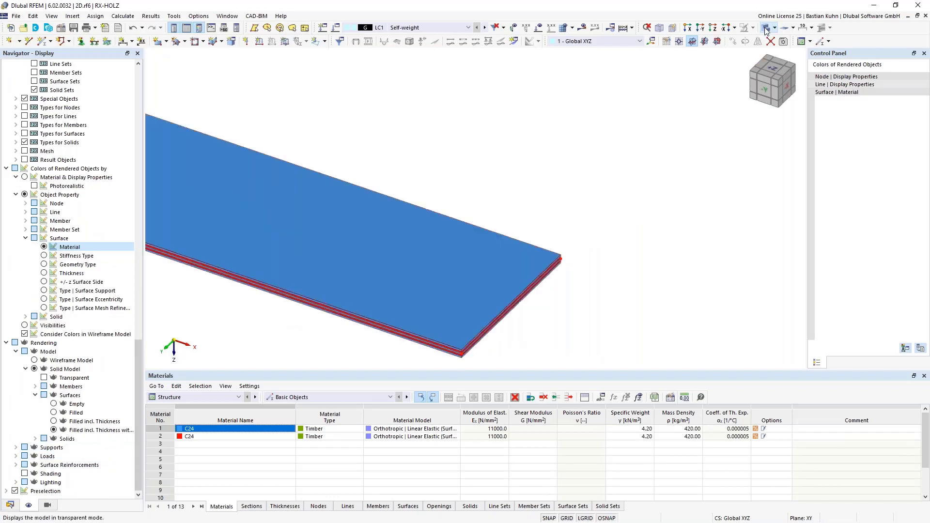
pyautogui.scroll(-3, 370, 347)
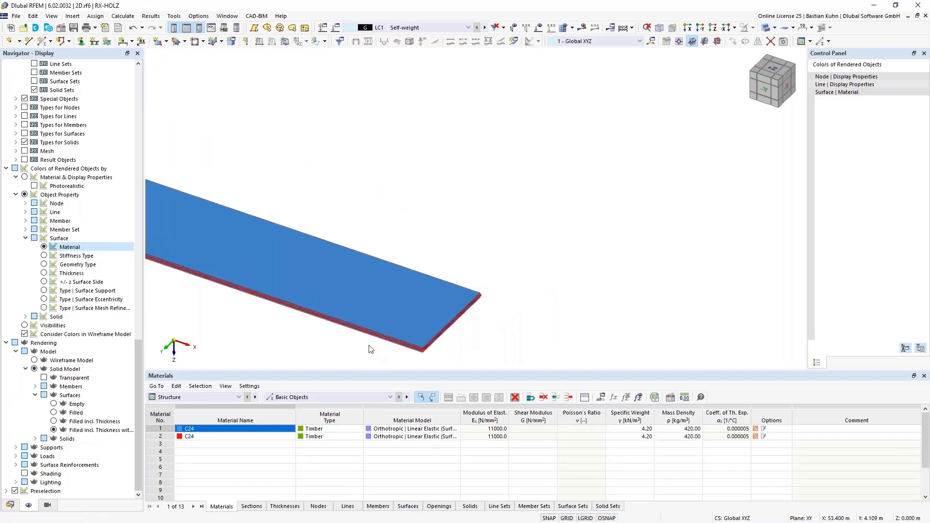
pyautogui.moveTo(460, 314); pyautogui.dragTo(583, 297, button='middle')
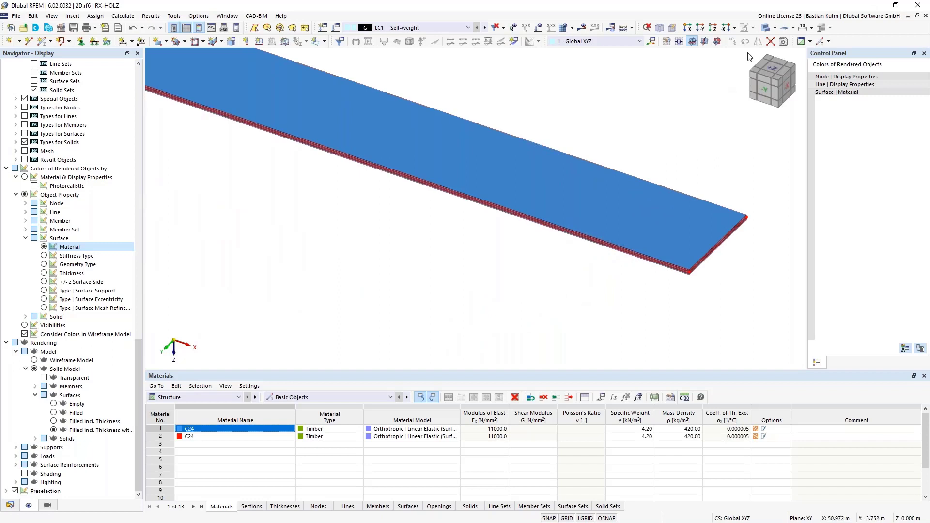
pyautogui.click(764, 29)
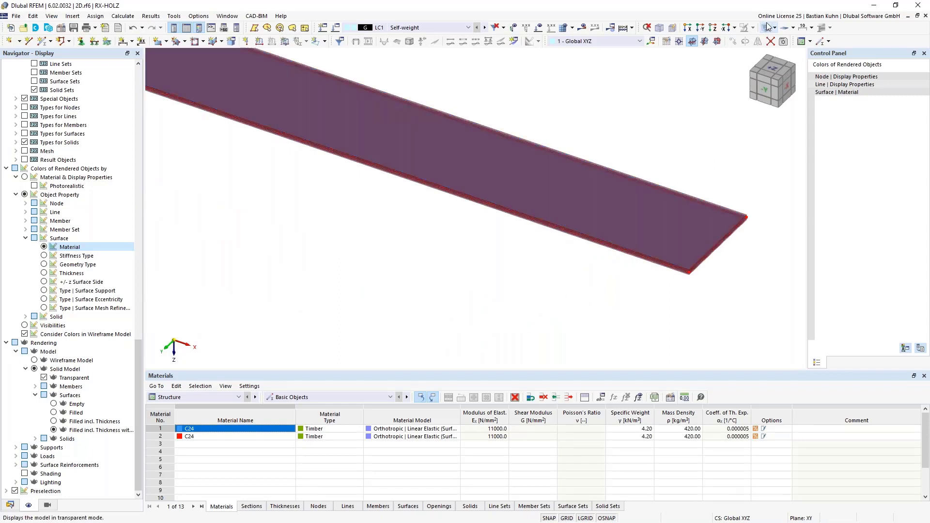
# Switch the model to wireframe display and view it along the Z axis
pyautogui.click(765, 29)
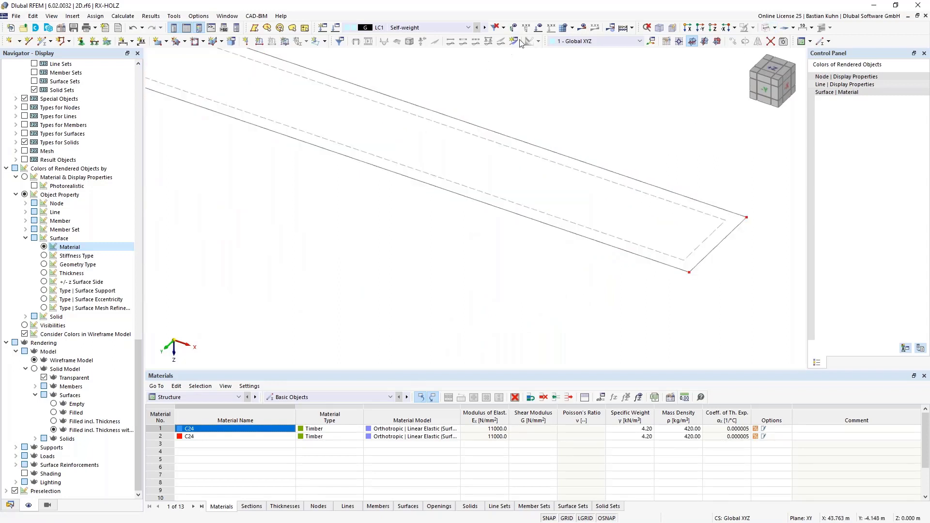
pyautogui.click(700, 29)
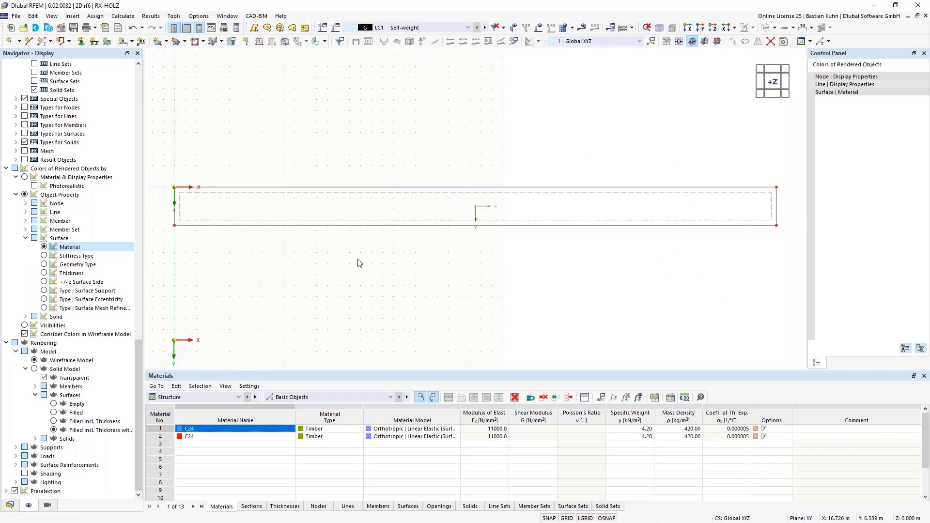
# Copy the surface in 3 steps with a displacement of 3.5 m in the Y direction
pyautogui.rightClick(181, 199)
pyautogui.click(233, 186)
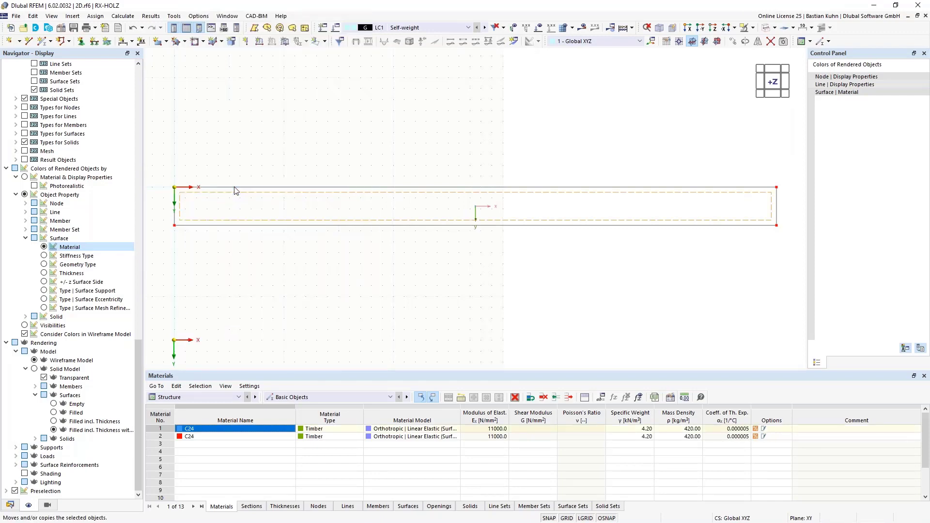
pyautogui.click(323, 180)
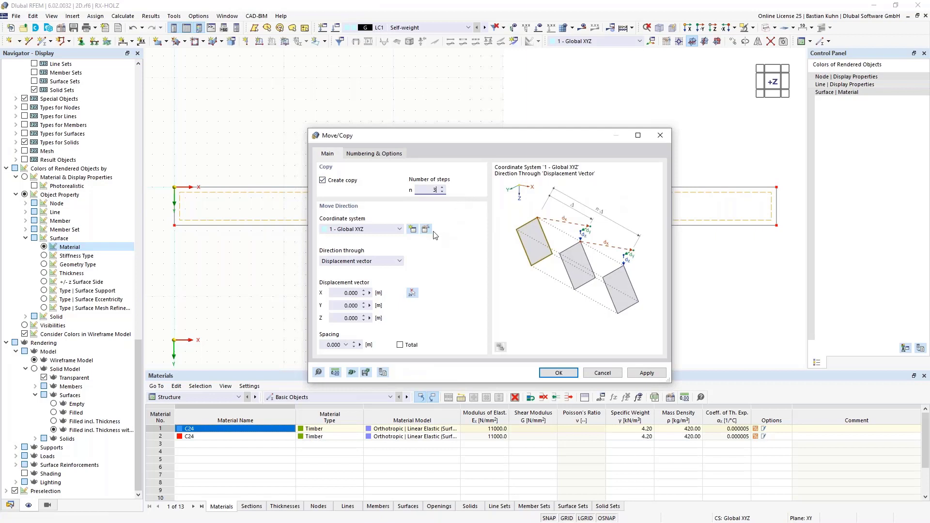
pyautogui.click(349, 305)
pyautogui.click(546, 369)
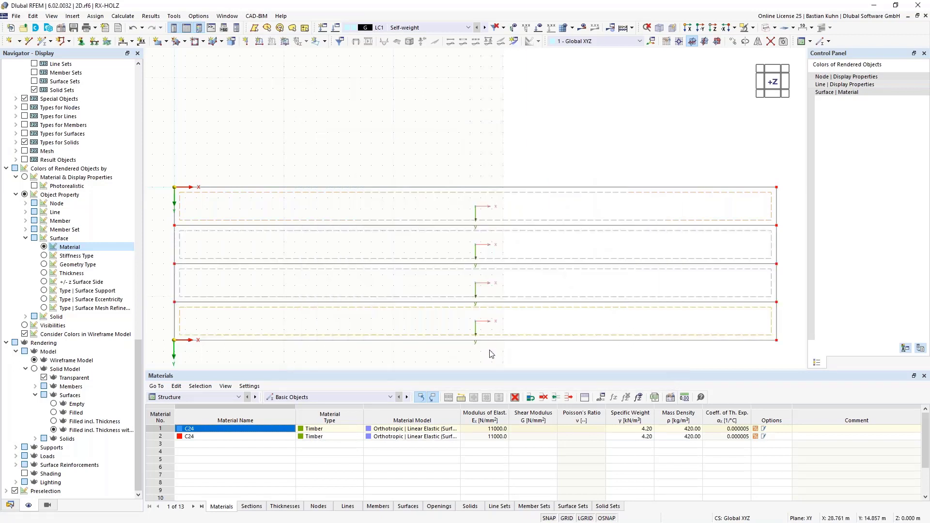
# Turn off the display of the surface axis systems x, y, z
pyautogui.moveTo(477, 345); pyautogui.dragTo(484, 272, button='middle')
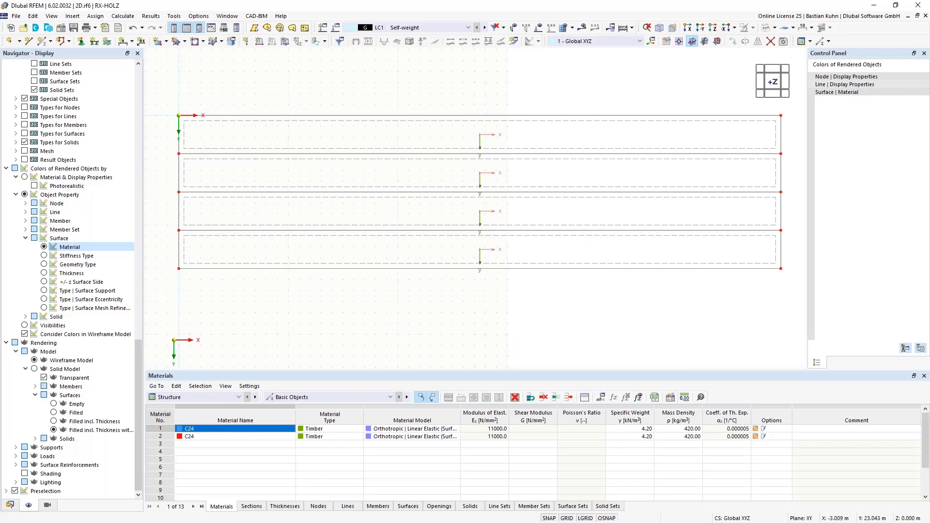
pyautogui.moveTo(139, 387); pyautogui.dragTo(138, 115)
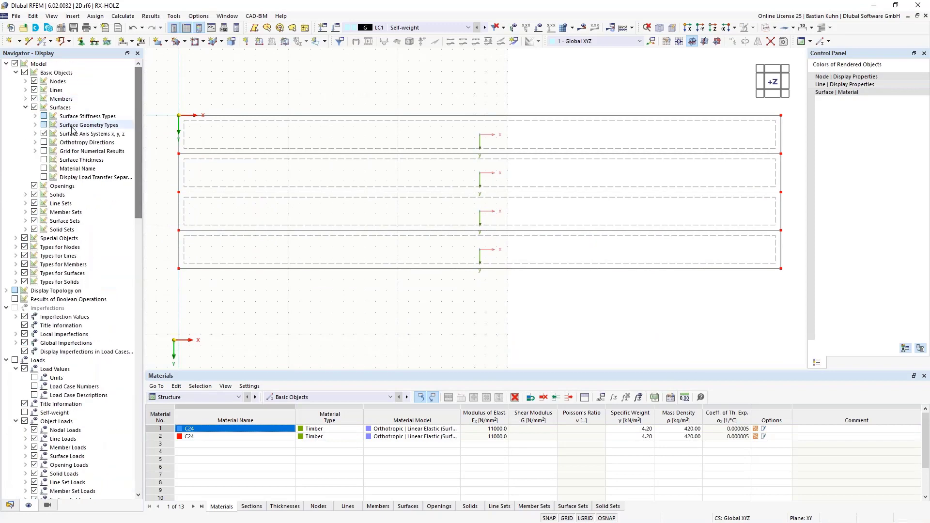
pyautogui.click(44, 134)
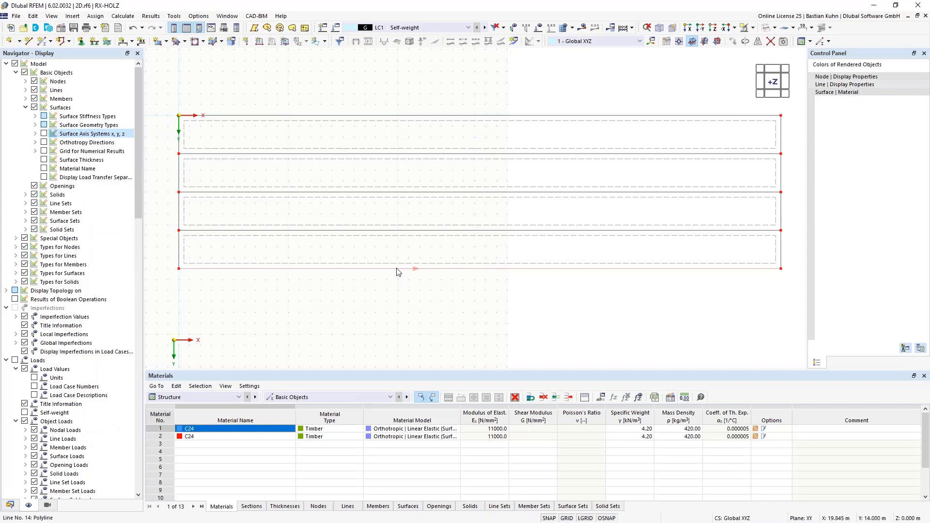
# Divide the two long lines bounding the surface strip farthest from the X axis using 3 intermediate nodes
pyautogui.rightClick(413, 234)
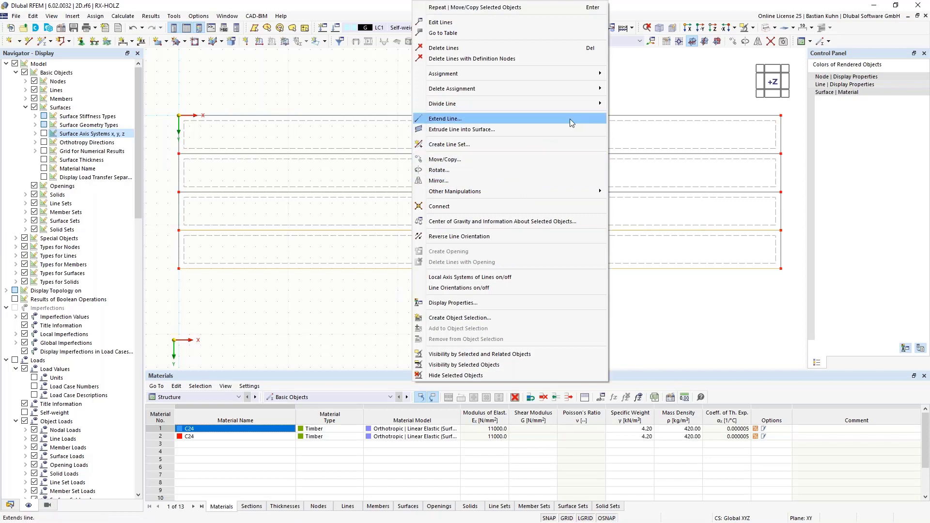
pyautogui.moveTo(569, 103)
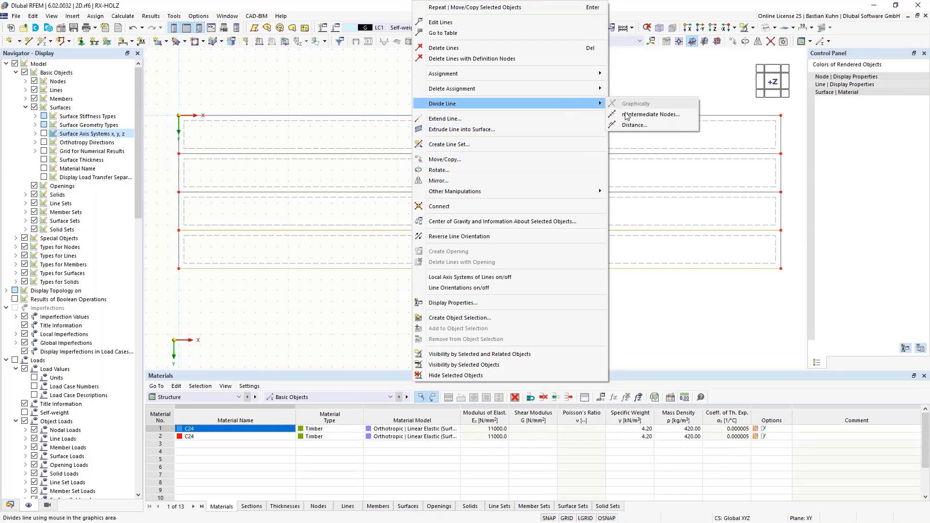
pyautogui.click(639, 121)
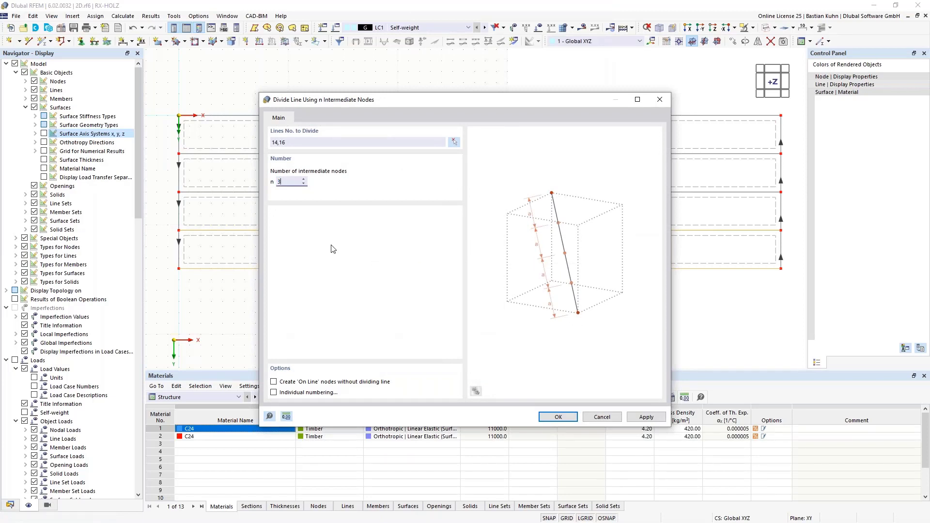
pyautogui.click(557, 417)
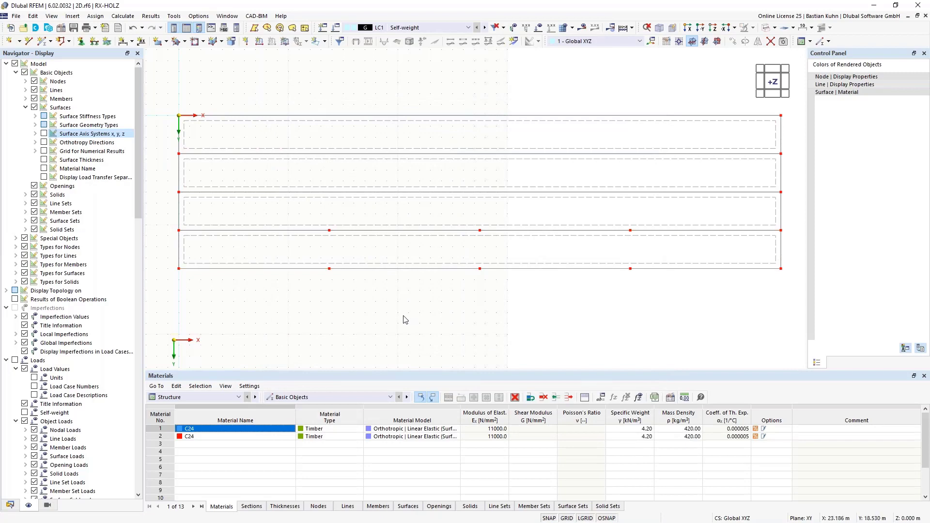
# Set the X coordinate of the first pair of intermediate nodes, nearest the Y axis, to 12 m
pyautogui.moveTo(347, 297); pyautogui.dragTo(319, 222)
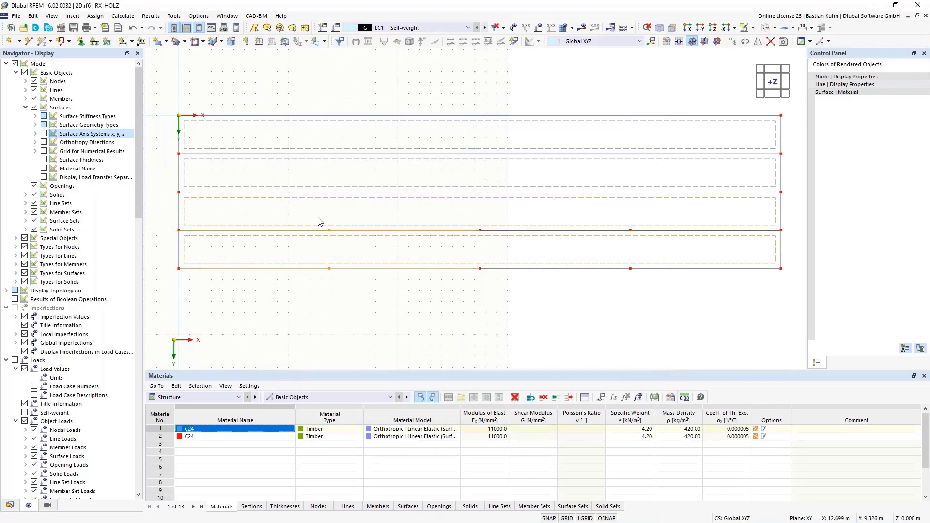
pyautogui.click(319, 218)
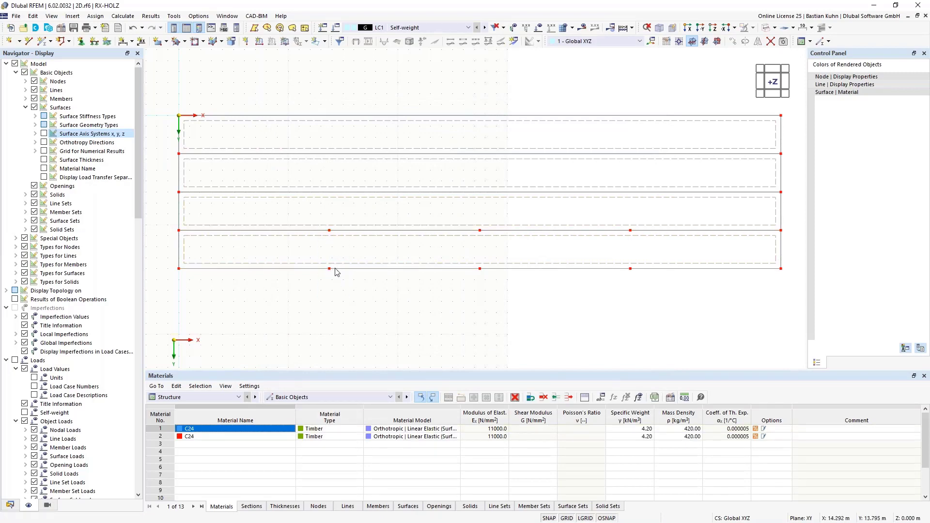
pyautogui.moveTo(321, 218); pyautogui.dragTo(341, 296)
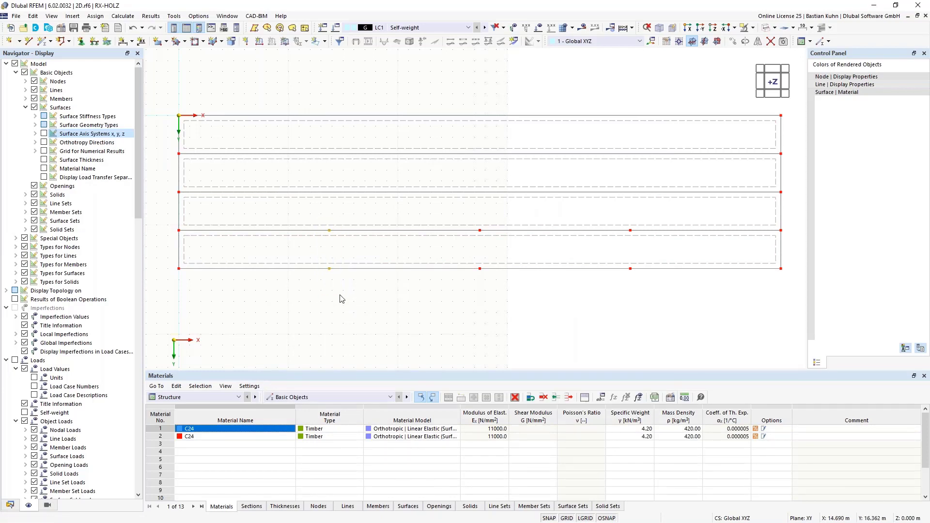
pyautogui.rightClick(329, 270)
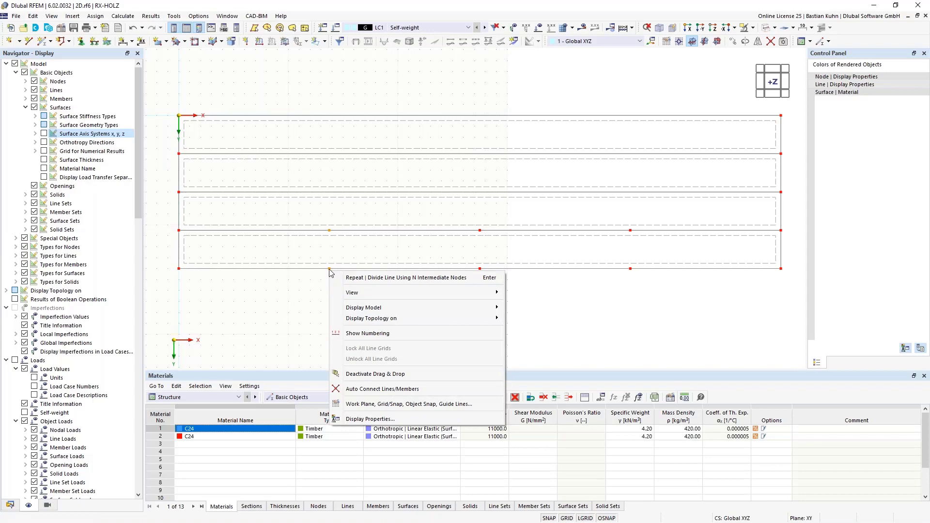
pyautogui.rightClick(330, 269)
pyautogui.moveTo(425, 324)
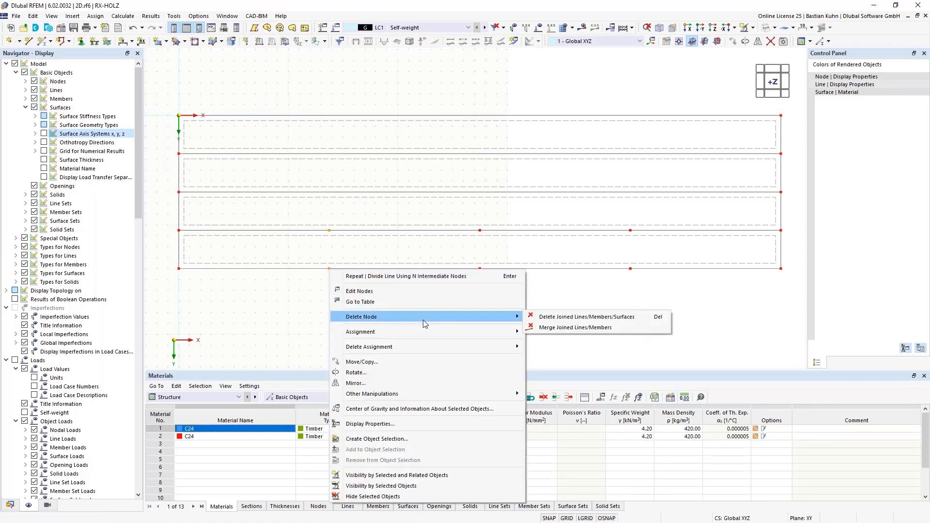
pyautogui.click(474, 291)
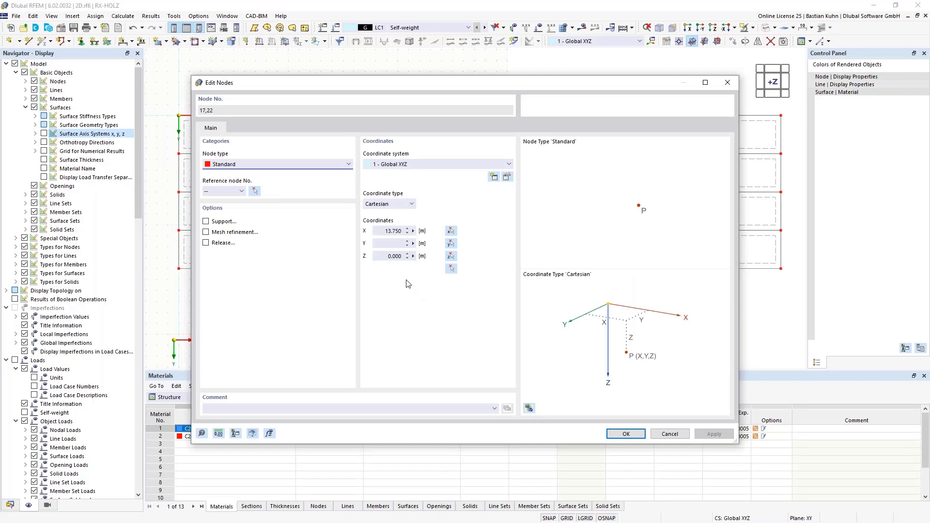
pyautogui.doubleClick(390, 231)
pyautogui.write('12')
pyautogui.press('Return')
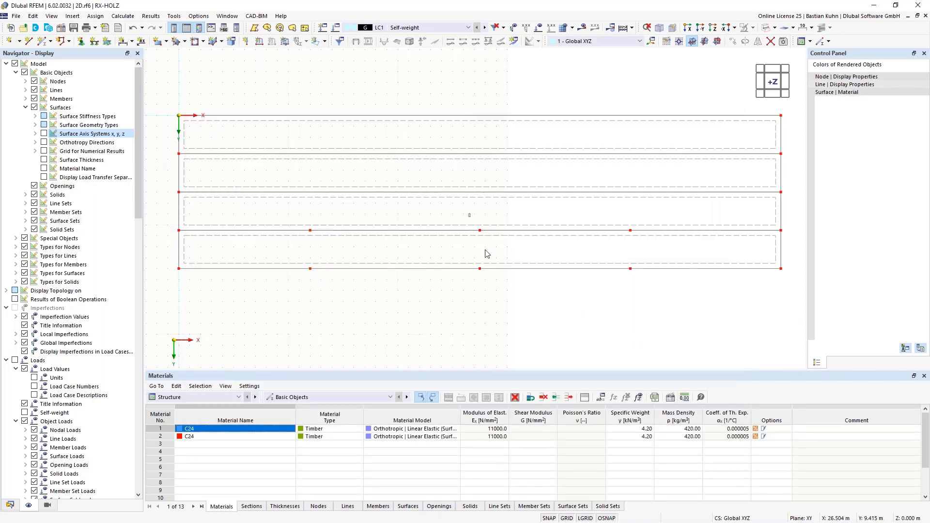
# Set the X coordinate of the middle pair of intermediate nodes on the divided lines to 18 m
pyautogui.moveTo(468, 214); pyautogui.dragTo(497, 280)
pyautogui.rightClick(481, 273)
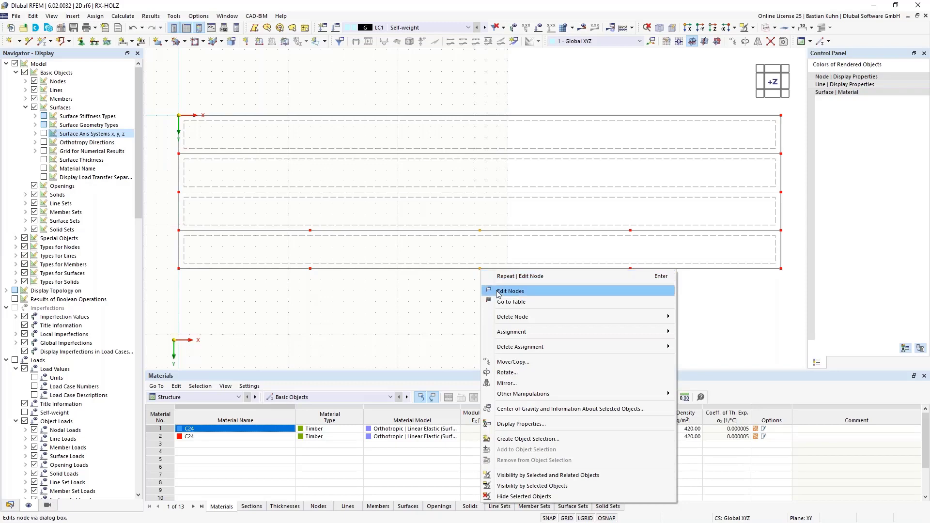
pyautogui.click(499, 289)
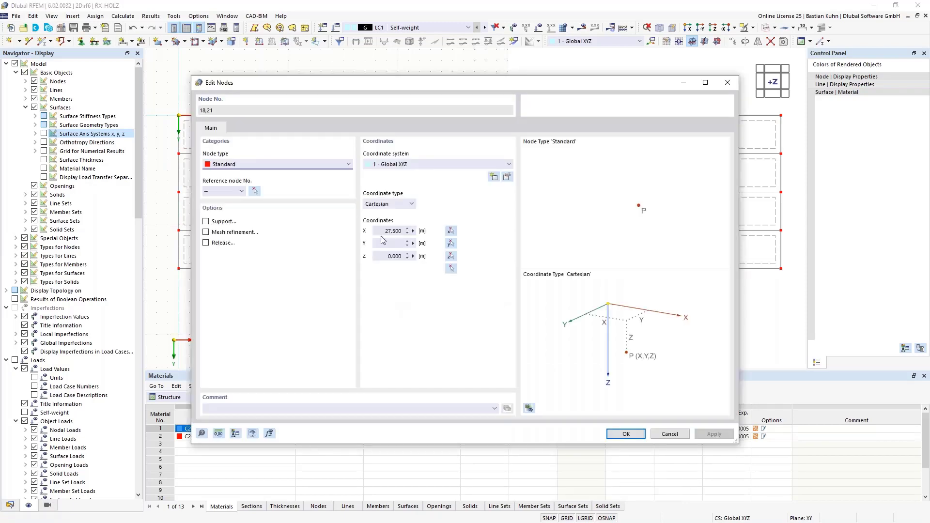
pyautogui.moveTo(382, 231); pyautogui.dragTo(444, 230)
pyautogui.write('18')
pyautogui.press('Return')
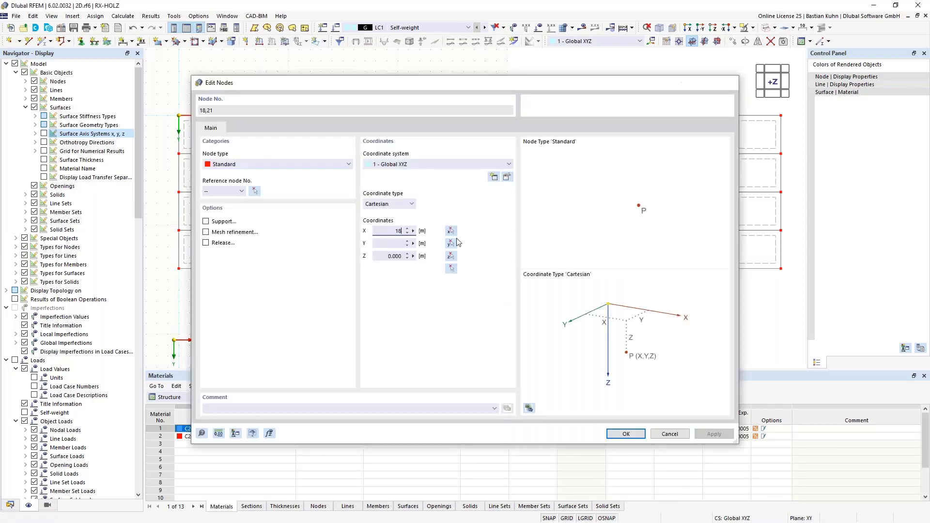
# Set the X coordinate of the third pair of intermediate nodes on the divided lines to 37 m
pyautogui.moveTo(615, 212); pyautogui.dragTo(638, 300)
pyautogui.rightClick(630, 269)
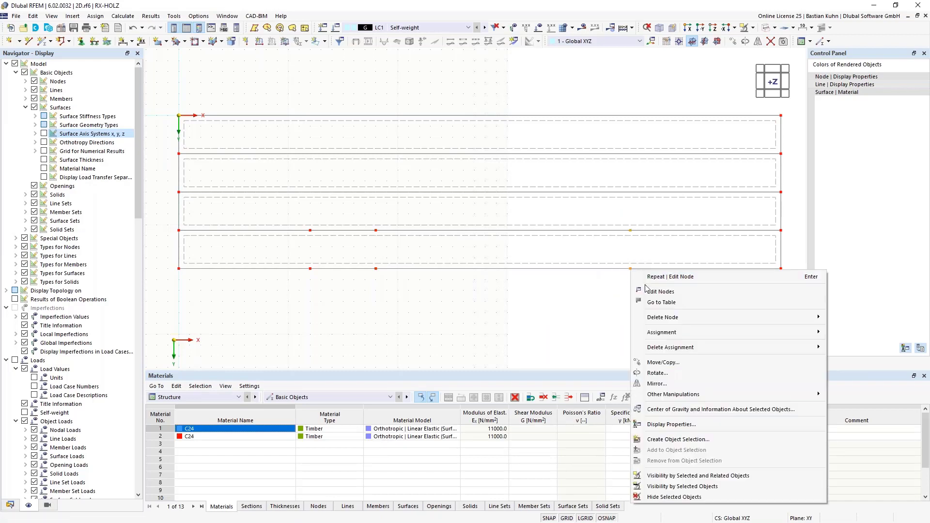
pyautogui.click(650, 291)
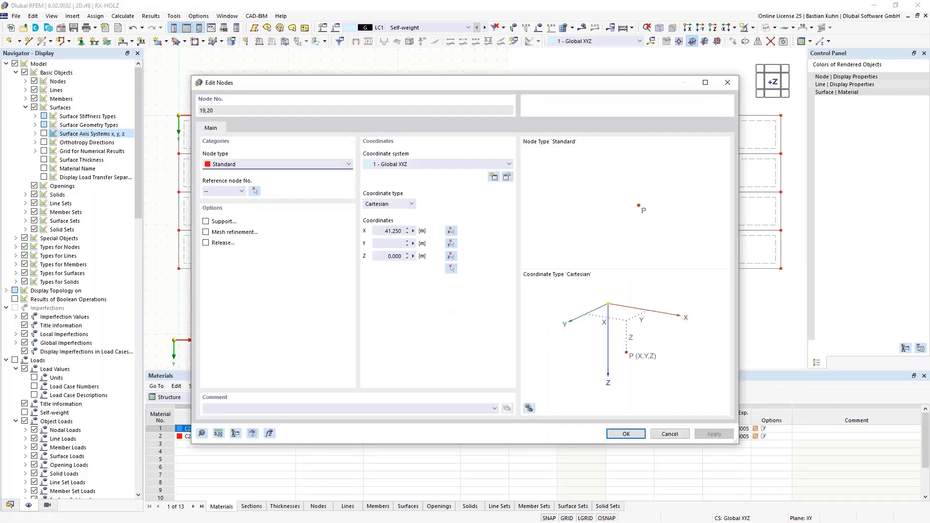
pyautogui.moveTo(385, 232); pyautogui.dragTo(400, 234)
pyautogui.write('37')
pyautogui.press('Return')
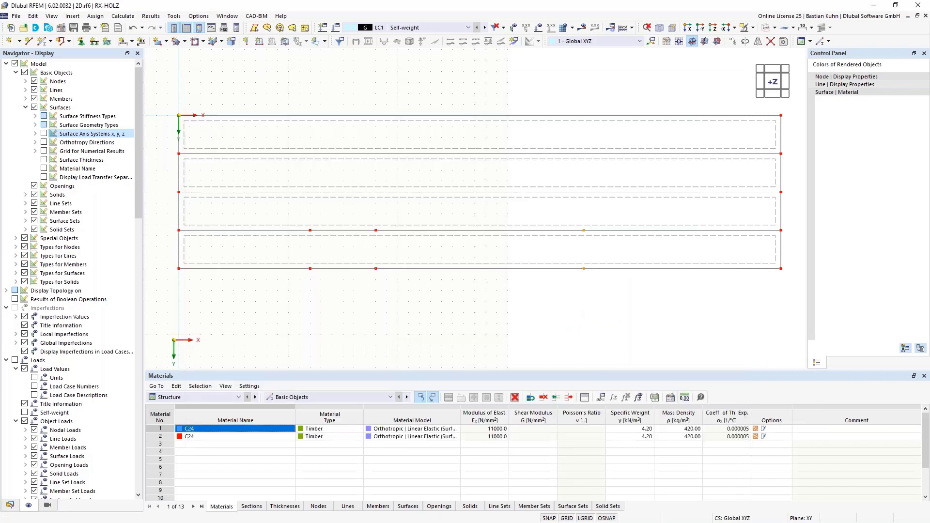
# Copy the three intermediate nodes on the inner edge of the farthest strip once, displaced by -1.5 m in Y
pyautogui.click(438, 253)
pyautogui.click(310, 230)
pyautogui.click(376, 230)
pyautogui.rightClick(585, 231)
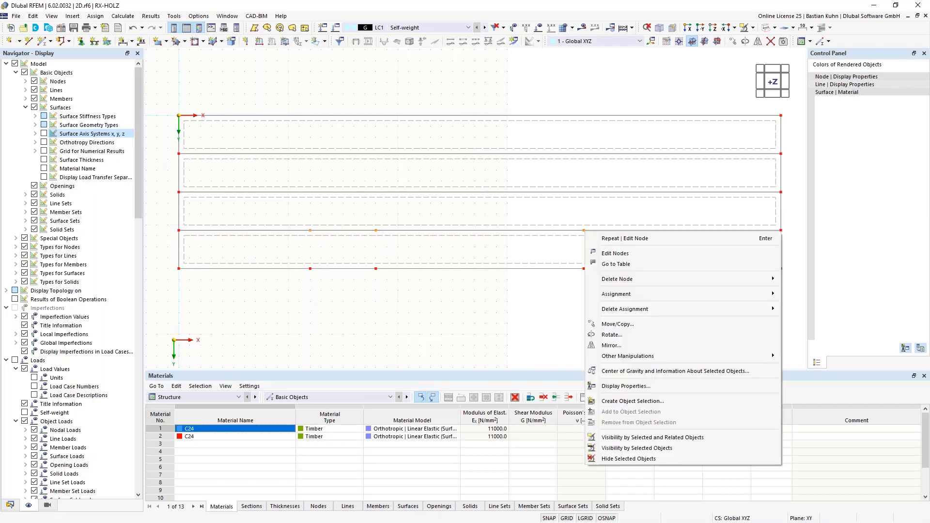
pyautogui.click(618, 324)
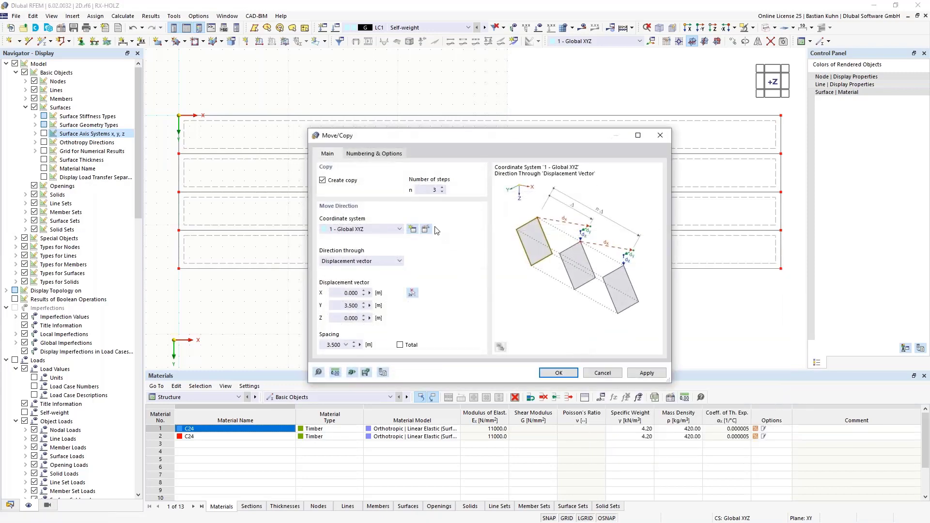
pyautogui.write('1')
pyautogui.click(341, 305)
pyautogui.click(548, 376)
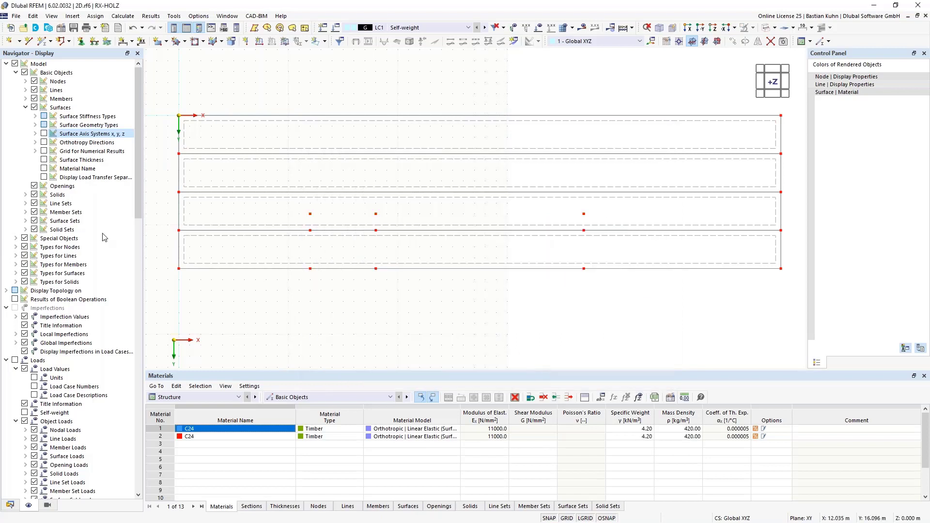
# Draw connected single lines from X 12 m, Y 14 m up to Y 9 m, across to X 18 m and back to Y 14 m
pyautogui.click(29, 41)
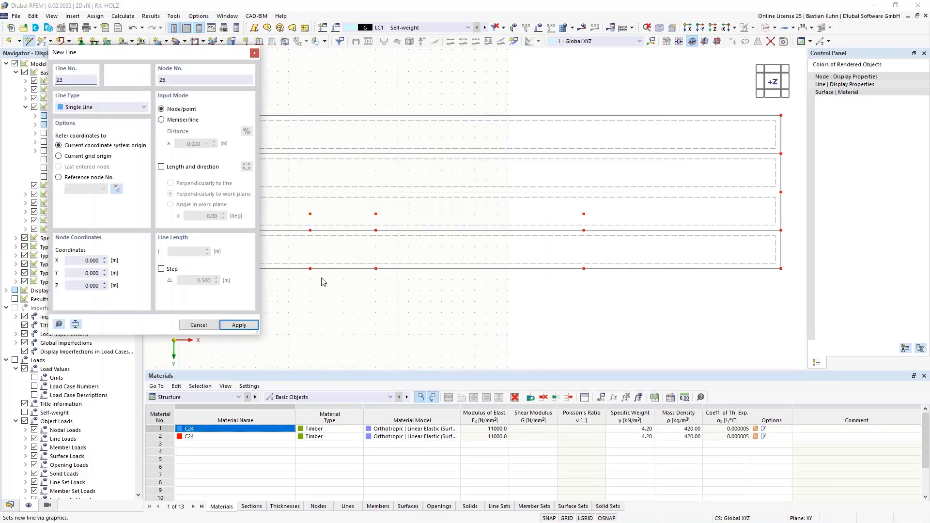
pyautogui.click(311, 214)
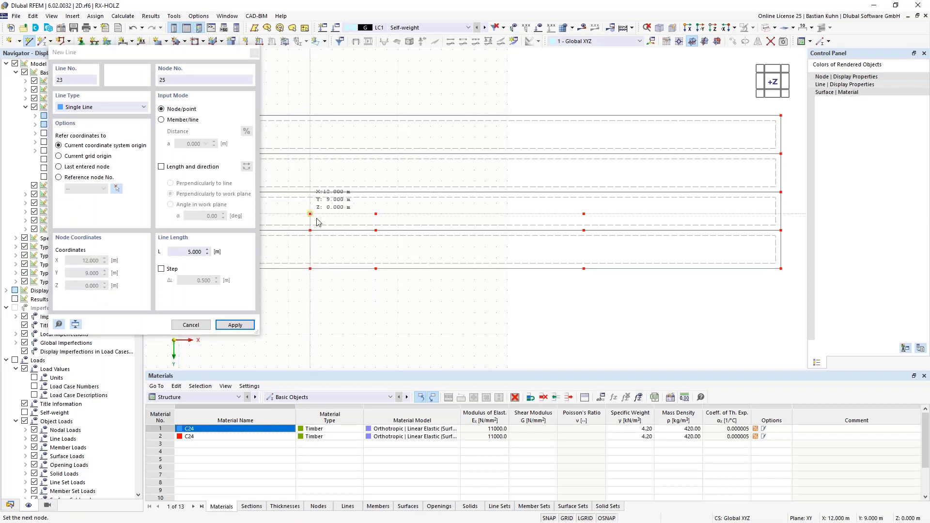
pyautogui.click(375, 214)
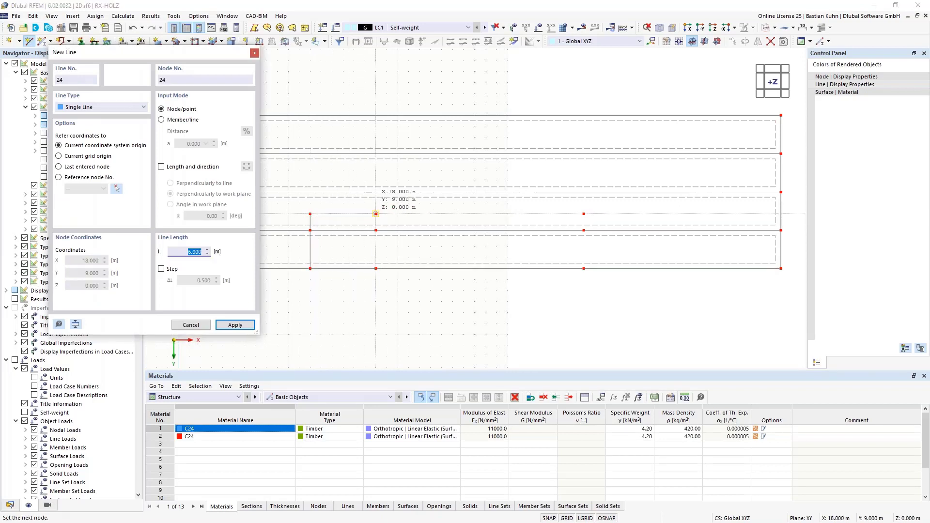
pyautogui.click(376, 230)
pyautogui.click(375, 268)
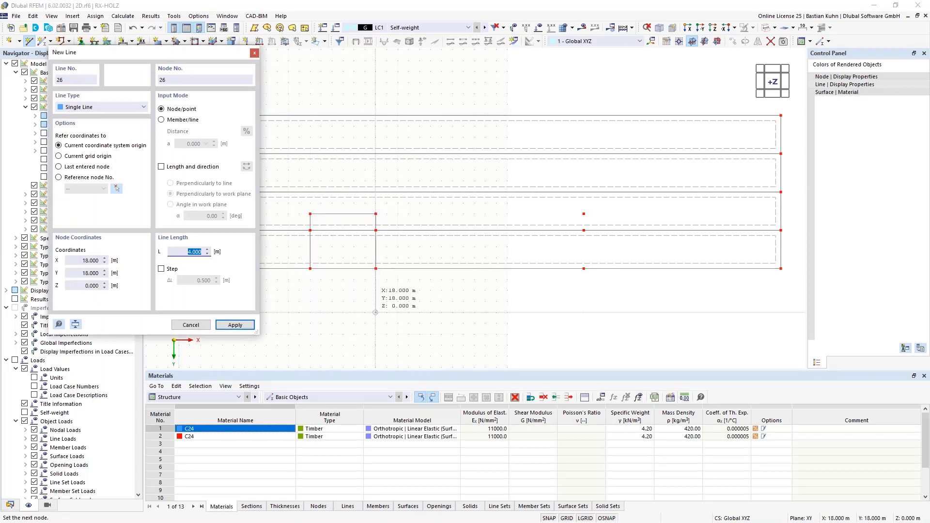
pyautogui.press('Escape')
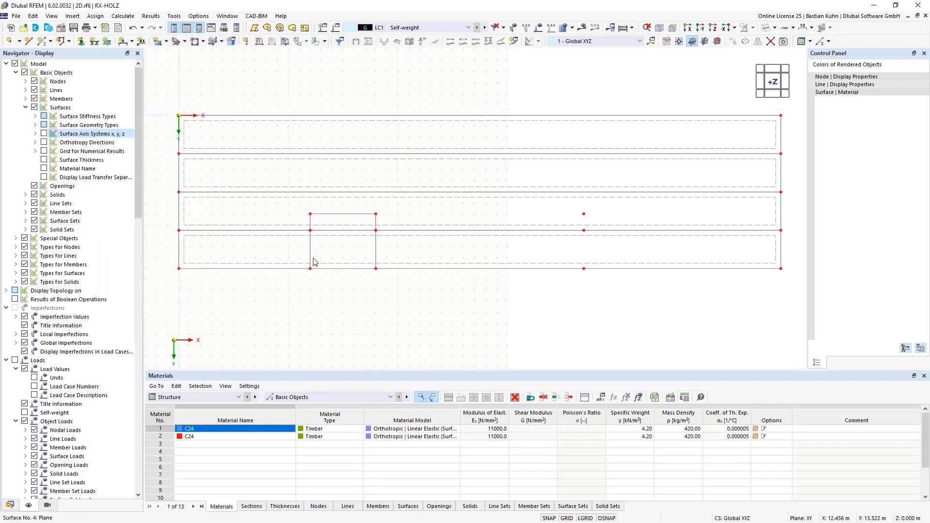
# Copy the lines of the three-sided opening outline so the copy starts at the nodes at X 37 m
pyautogui.click(310, 253)
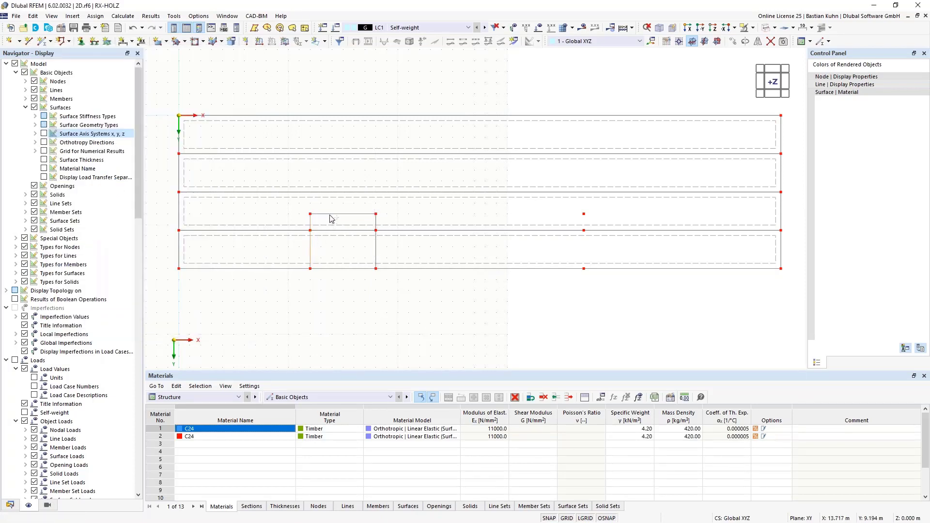
pyautogui.click(331, 217)
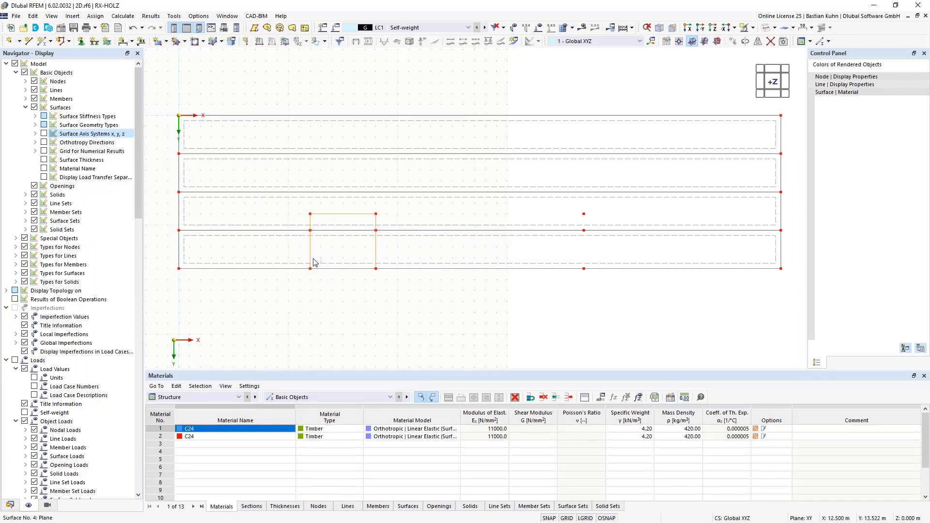
pyautogui.keyDown('ctrl'); pyautogui.moveTo(310, 252); pyautogui.dragTo(587, 270); pyautogui.keyUp('ctrl')
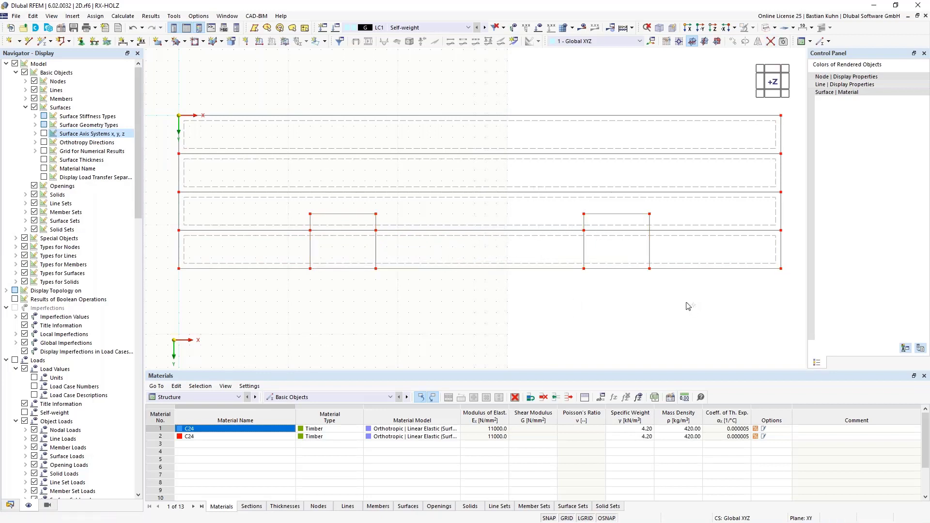
# Connect both opening outlines with the crossing lines and divide the two affected strip surfaces with the intersecting lines
pyautogui.moveTo(686, 301); pyautogui.dragTo(564, 213)
pyautogui.moveTo(400, 295); pyautogui.dragTo(286, 207)
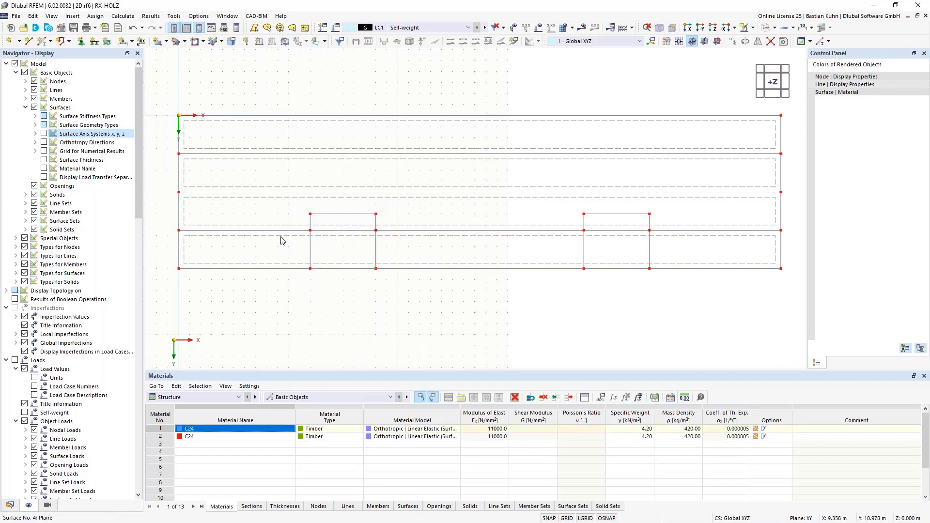
pyautogui.rightClick(281, 202)
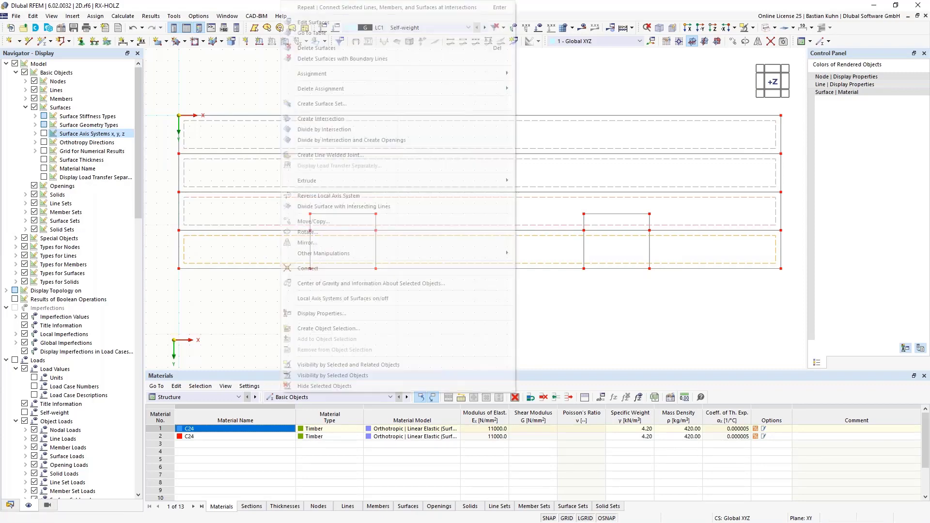
pyautogui.click(361, 206)
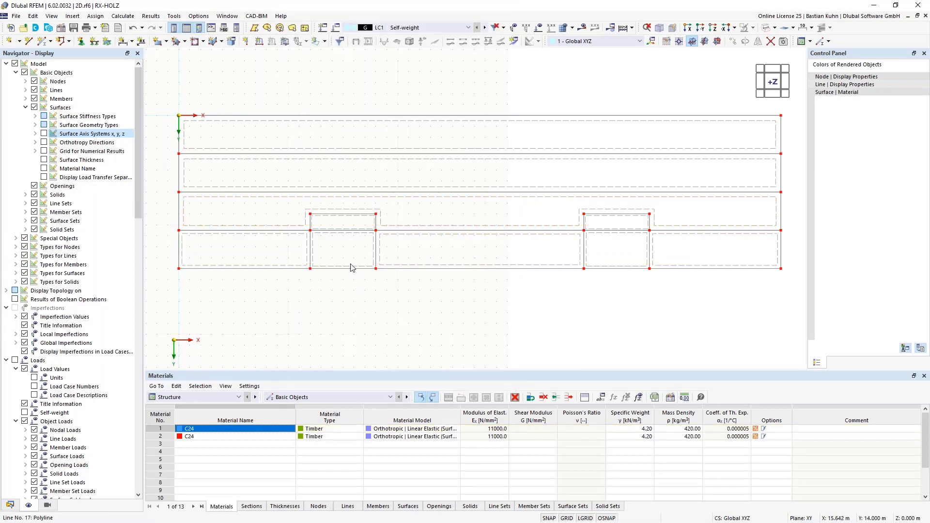
# Delete the surfaces and strip-edge segments inside both rectangular outlines, and check the openings in solid display before returning to wireframe
pyautogui.moveTo(354, 251); pyautogui.dragTo(330, 230)
pyautogui.press('Delete')
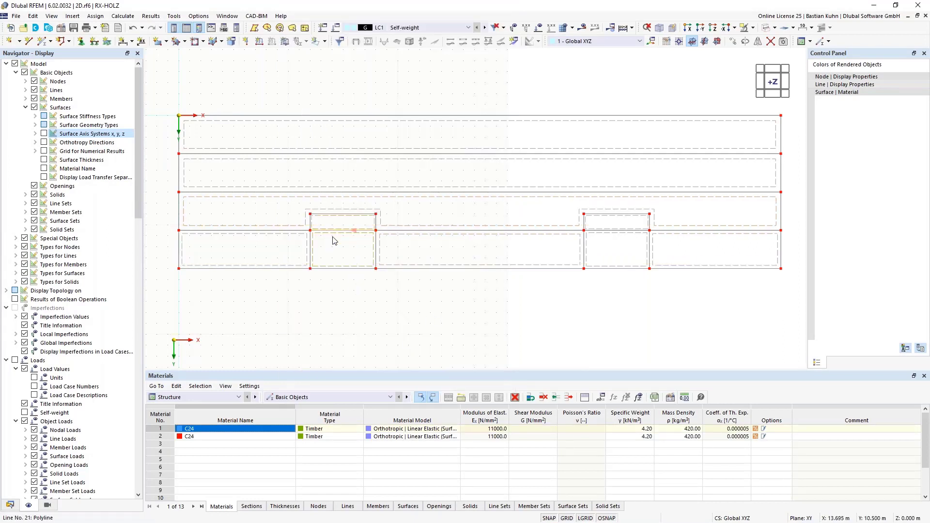
pyautogui.click(611, 231)
pyautogui.press('Delete')
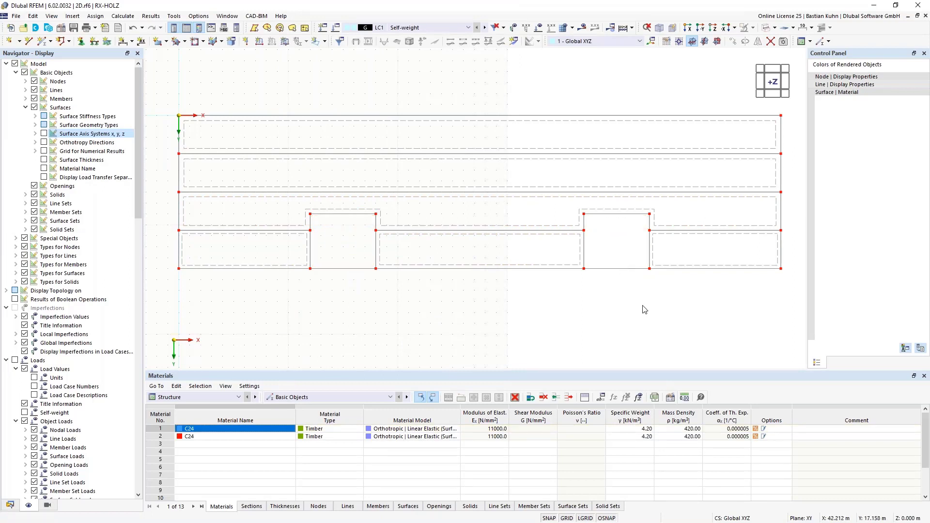
pyautogui.click(766, 29)
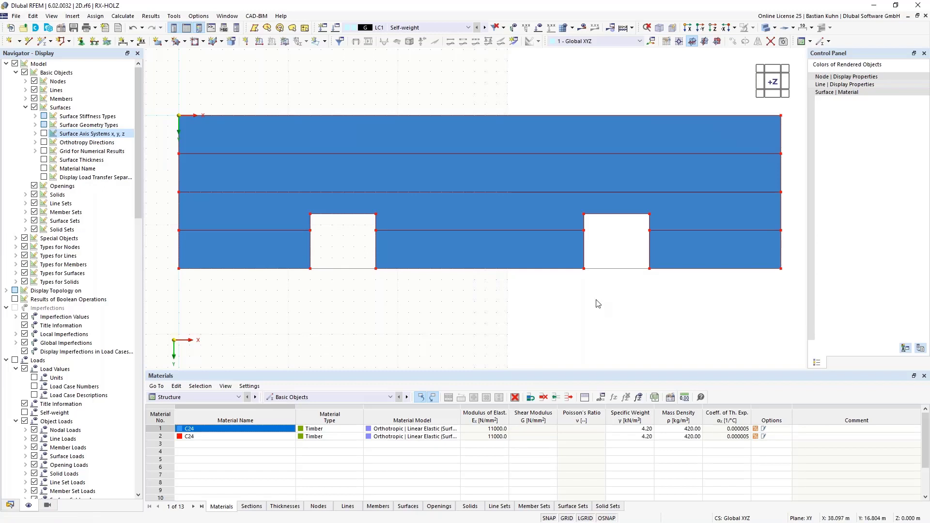
pyautogui.click(764, 29)
pyautogui.click(764, 29)
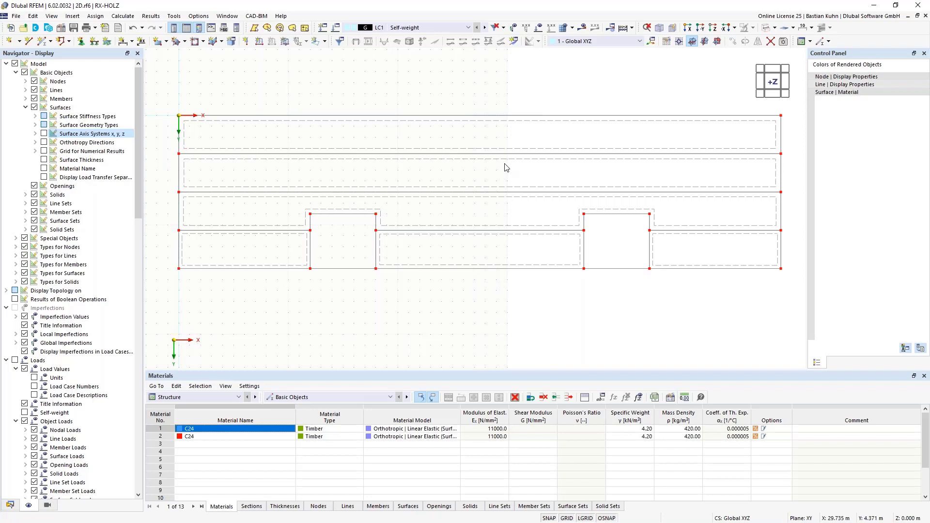
# Copy the outer edge line lying on the X axis once with a Y displacement of 0.4 m
pyautogui.rightClick(449, 119)
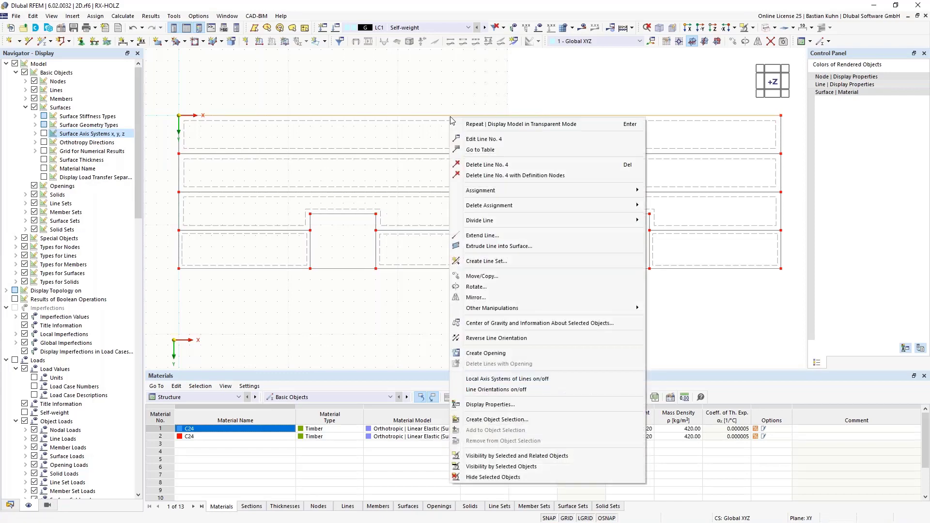
pyautogui.click(490, 276)
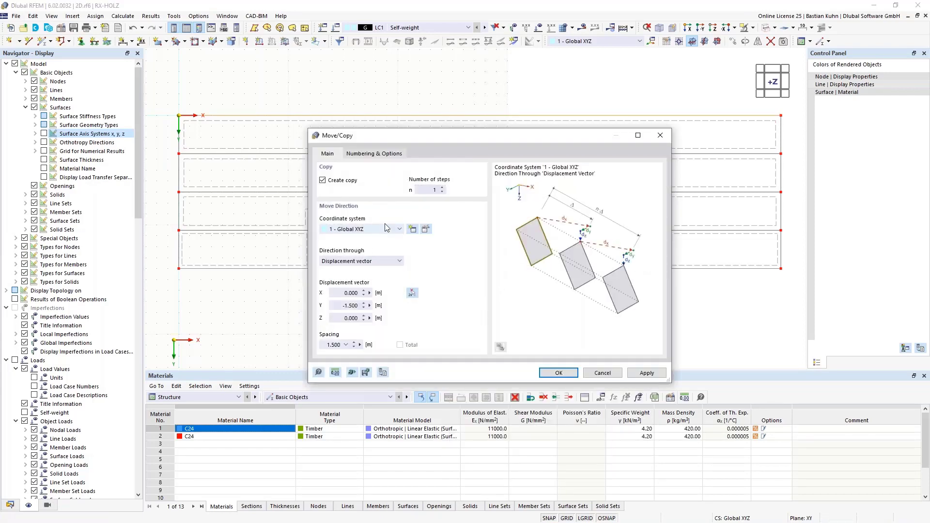
pyautogui.doubleClick(341, 306)
pyautogui.write('0')
pyautogui.click(558, 372)
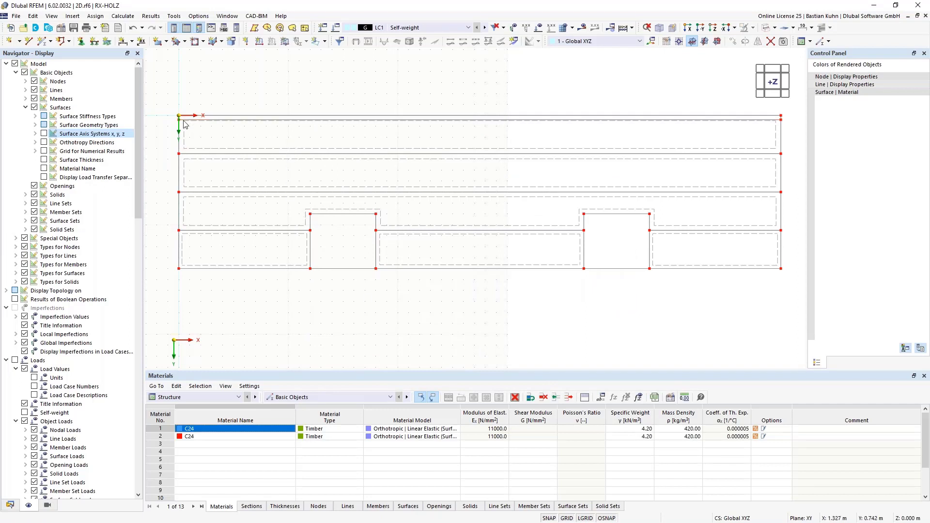
# Copy the line parallel to the X-axis edge once with a Y displacement of 13.2 m
pyautogui.scroll(3, 184, 124)
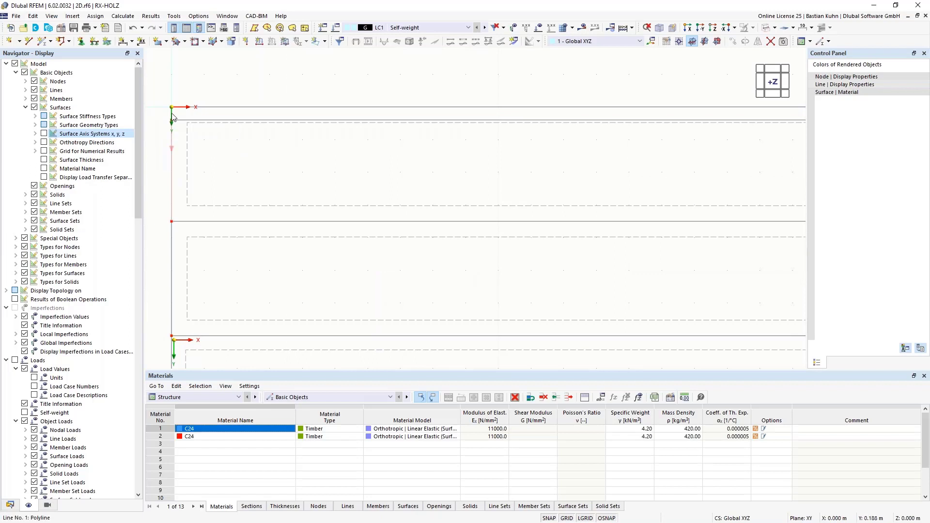
pyautogui.scroll(-3, 173, 119)
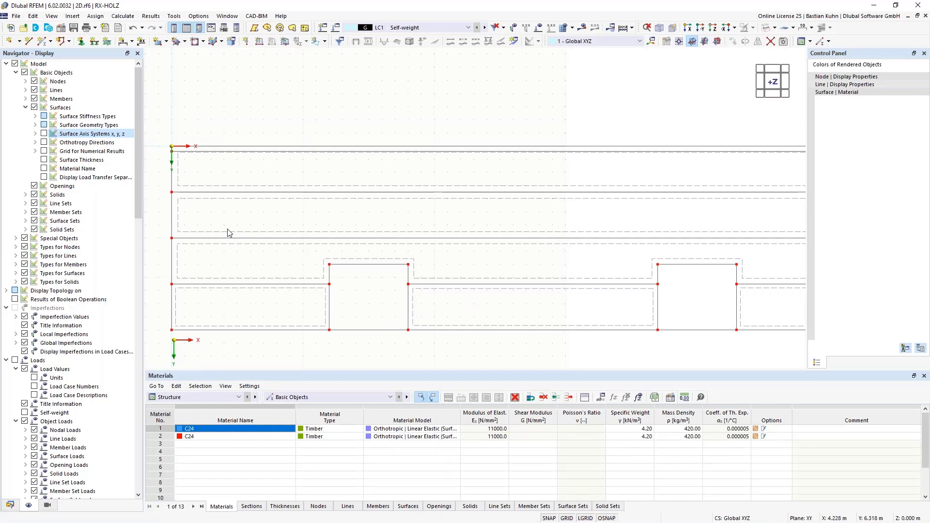
pyautogui.rightClick(250, 154)
pyautogui.click(290, 312)
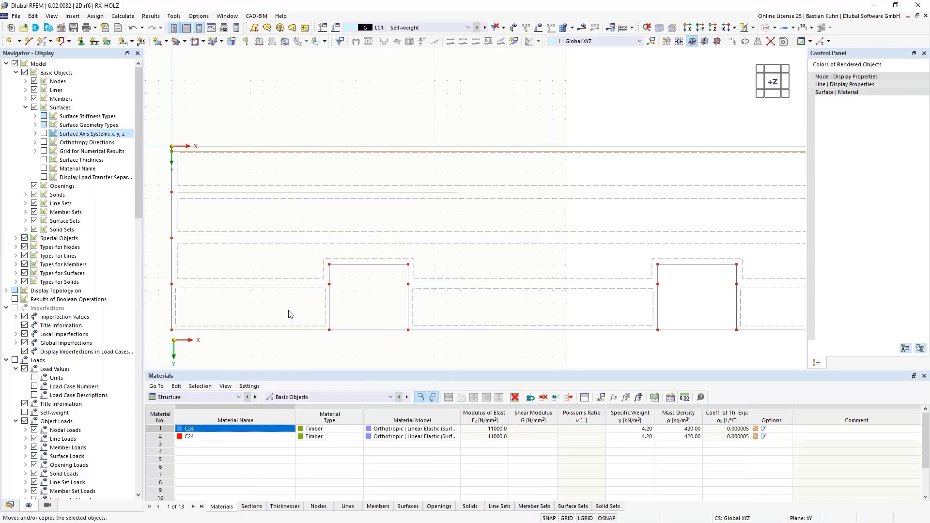
pyautogui.click(339, 303)
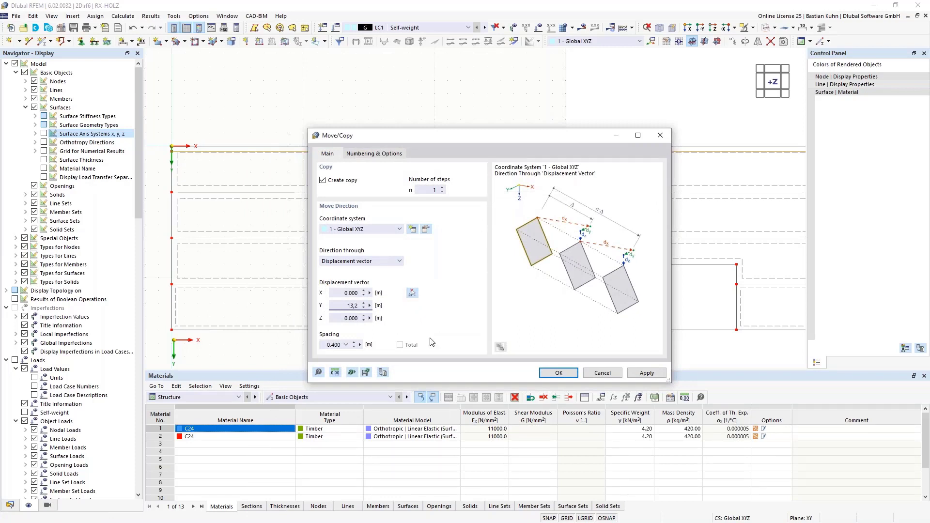
pyautogui.click(552, 374)
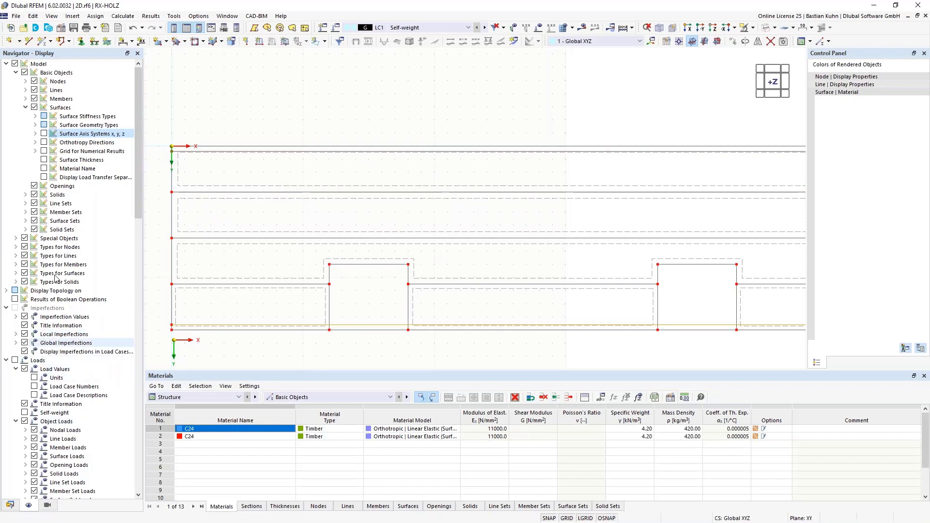
# Display the line orientations and reverse the long line between the first and second strips
pyautogui.click(25, 89)
pyautogui.click(44, 99)
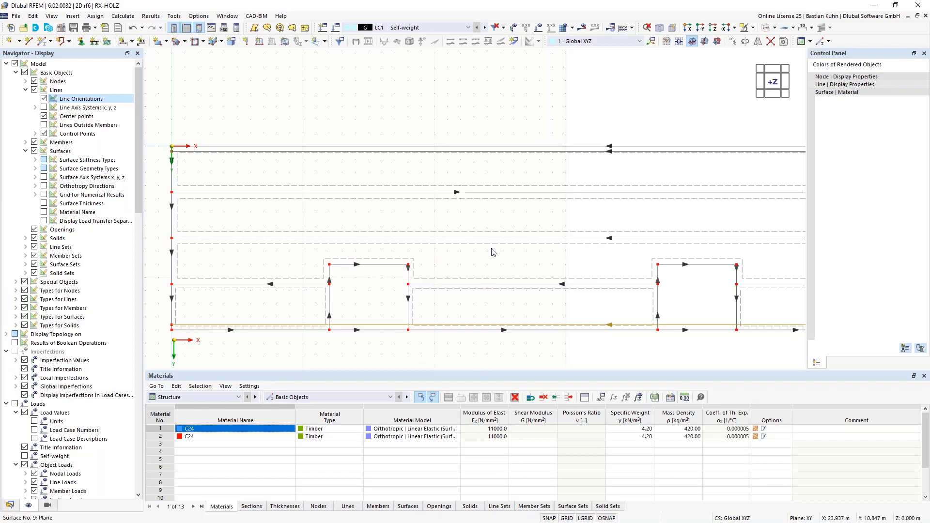
pyautogui.rightClick(485, 196)
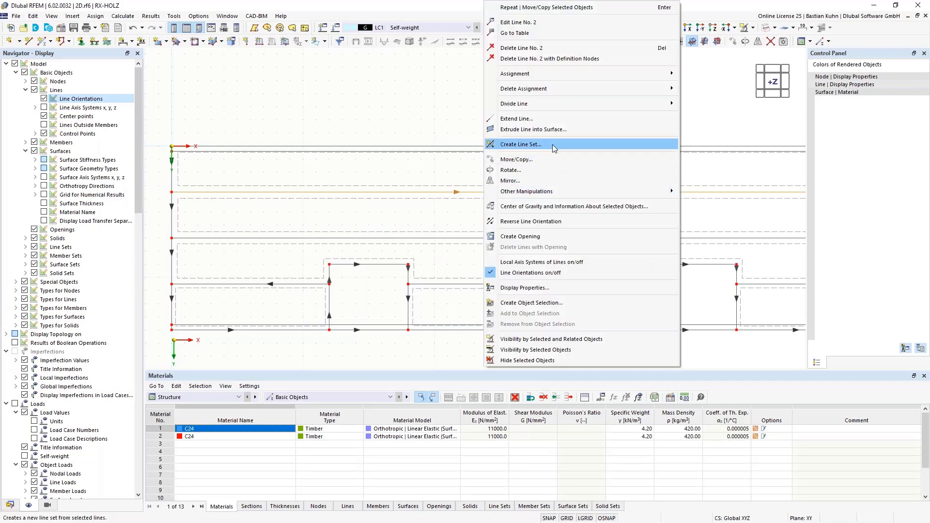
pyautogui.click(542, 221)
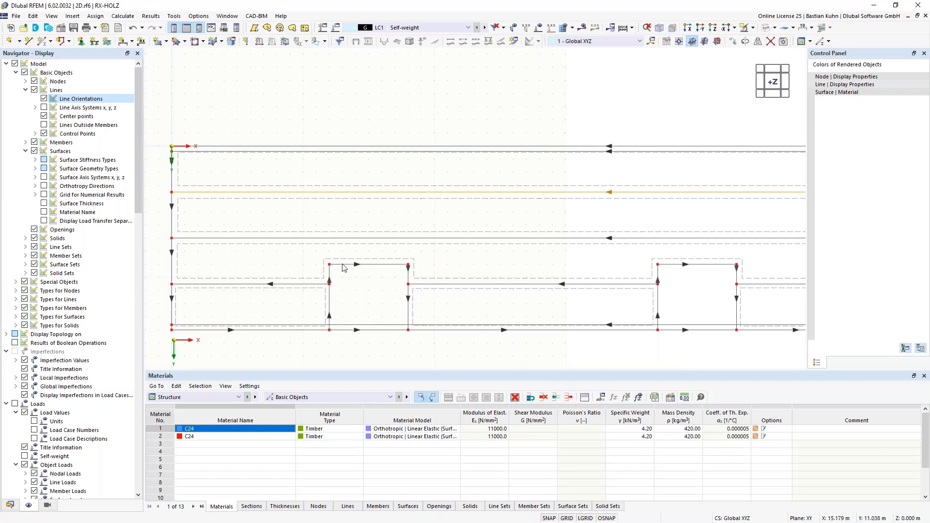
# Divide the four full-length inner lines and the short strip-edge segment nearest the Y axis using a distance from the line end
pyautogui.click(312, 194)
pyautogui.click(282, 157)
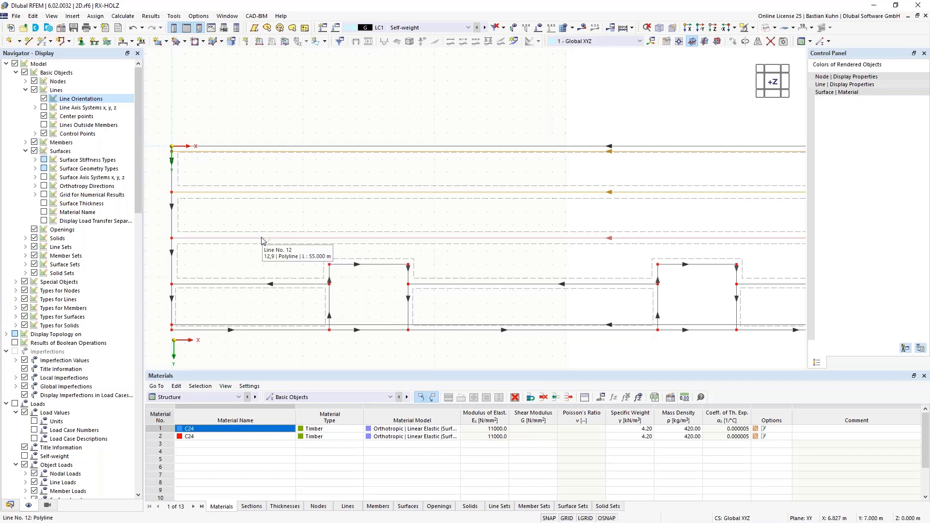
pyautogui.click(263, 251)
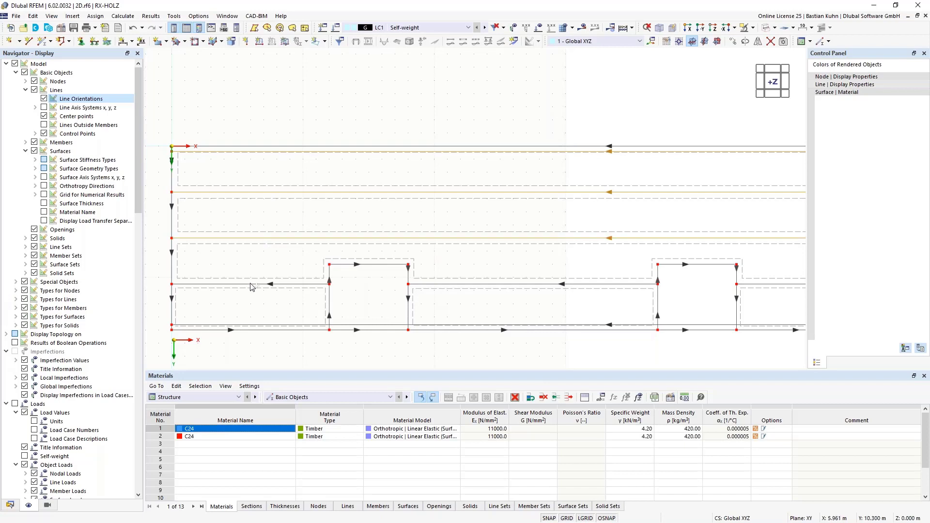
pyautogui.rightClick(256, 328)
pyautogui.moveTo(443, 104)
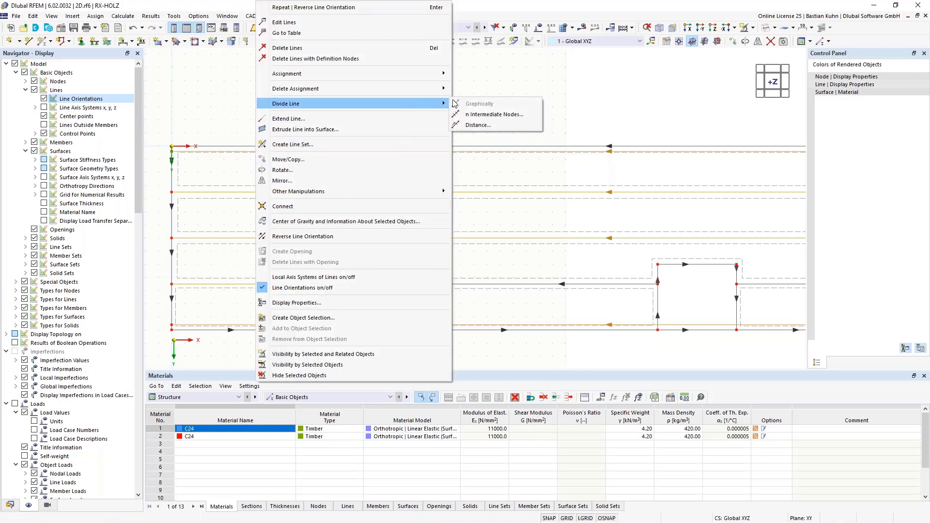
pyautogui.click(477, 125)
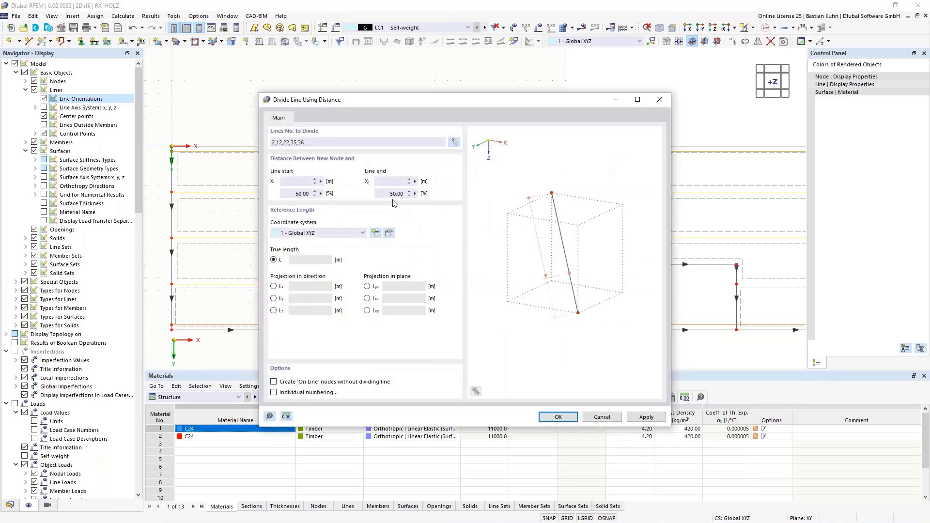
pyautogui.click(393, 183)
pyautogui.press('Return')
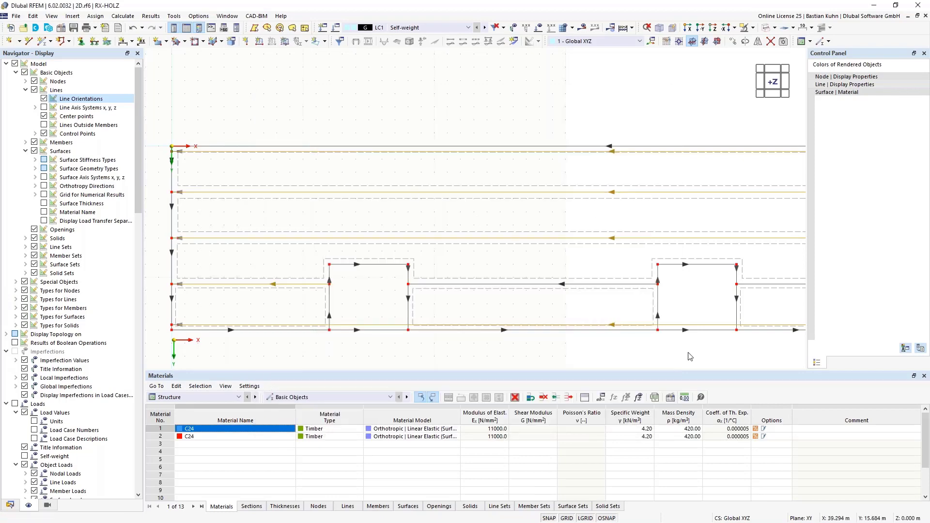
pyautogui.moveTo(688, 352); pyautogui.dragTo(603, 284, button='middle')
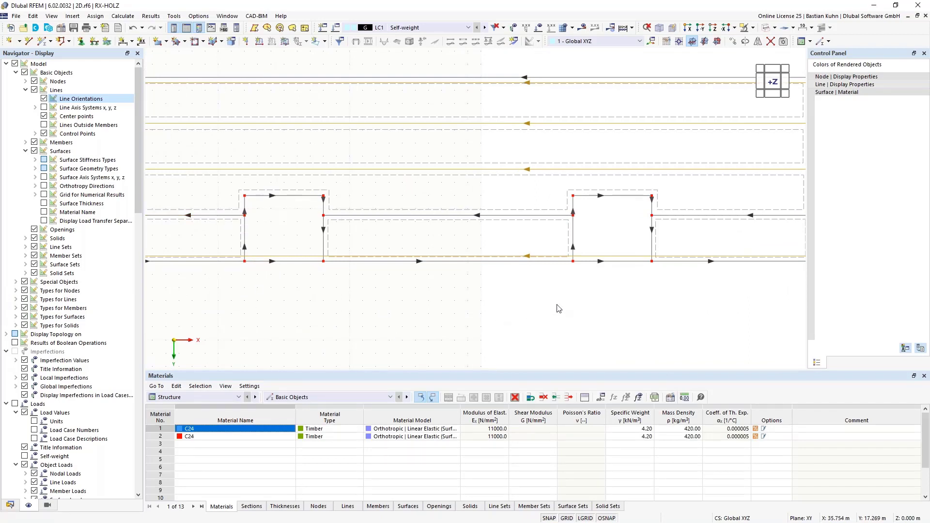
# Divide the four full-length inner lines and the short strip-edge segment farthest from the Y axis at 0.5 m from the line start
pyautogui.rightClick(697, 215)
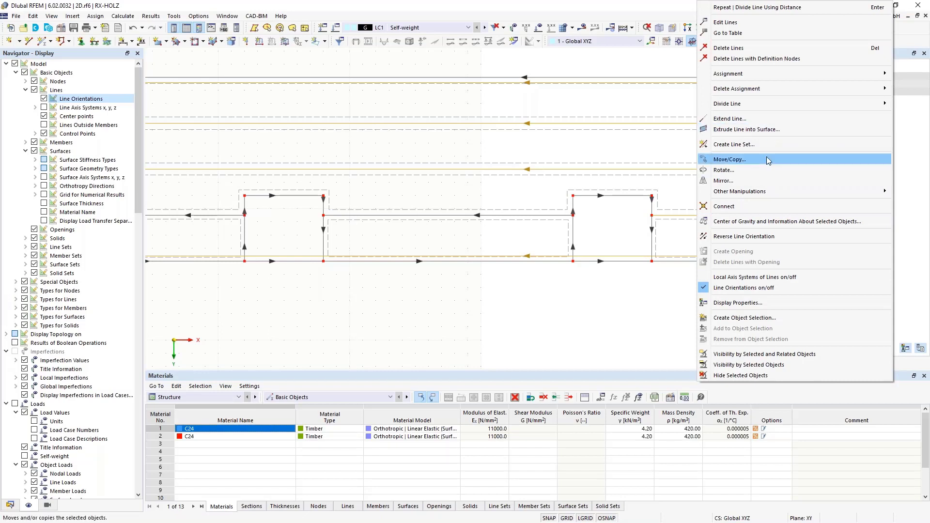
pyautogui.moveTo(752, 106)
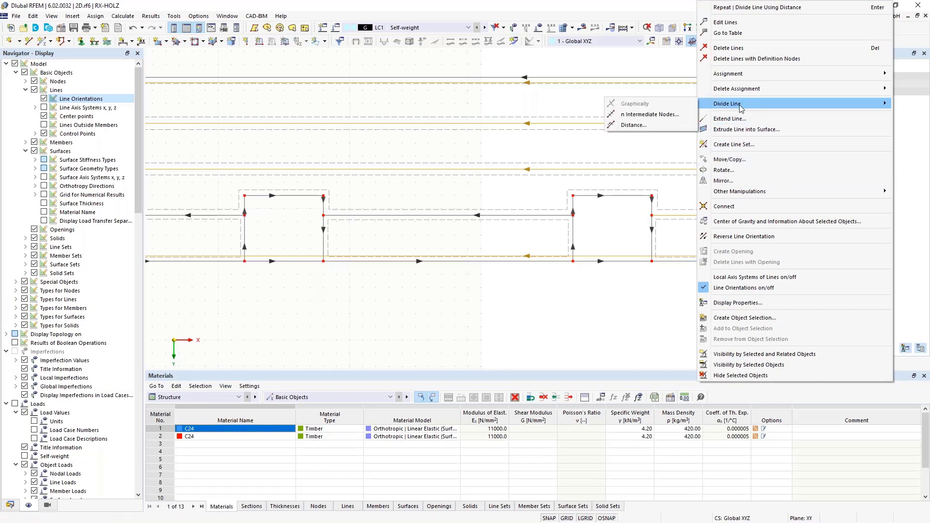
pyautogui.click(635, 125)
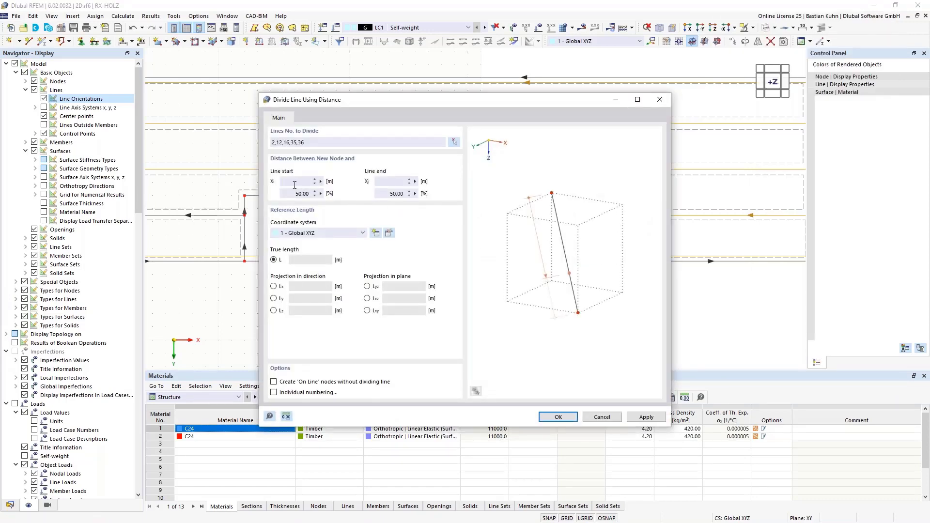
pyautogui.click(295, 182)
pyautogui.write('0,5')
pyautogui.press('Return')
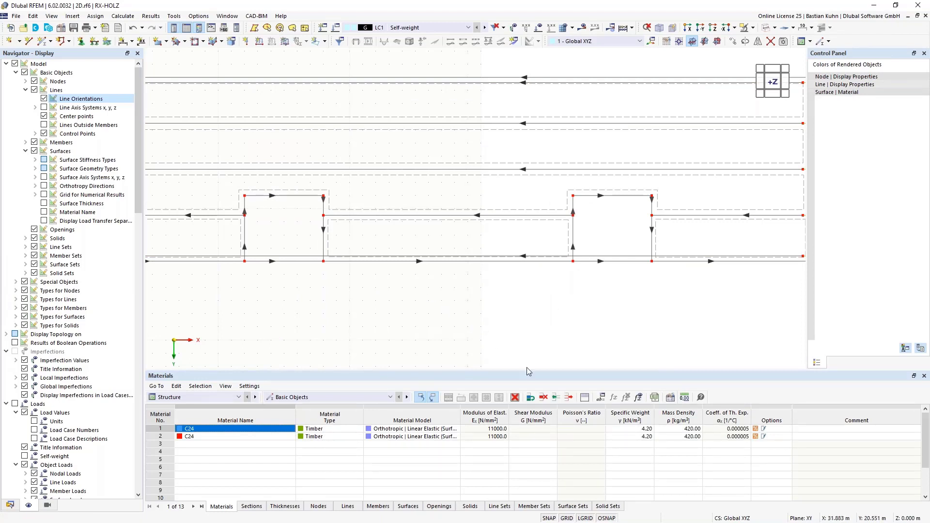
# Divide the four long inner lines using 11 intermediate nodes, created as On Line nodes without dividing the lines
pyautogui.scroll(-2, 497, 337)
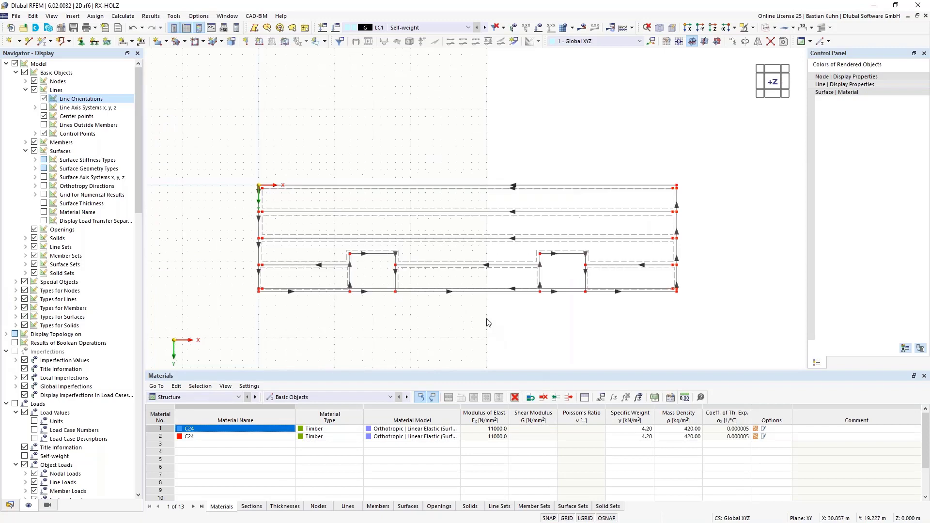
pyautogui.click(475, 282)
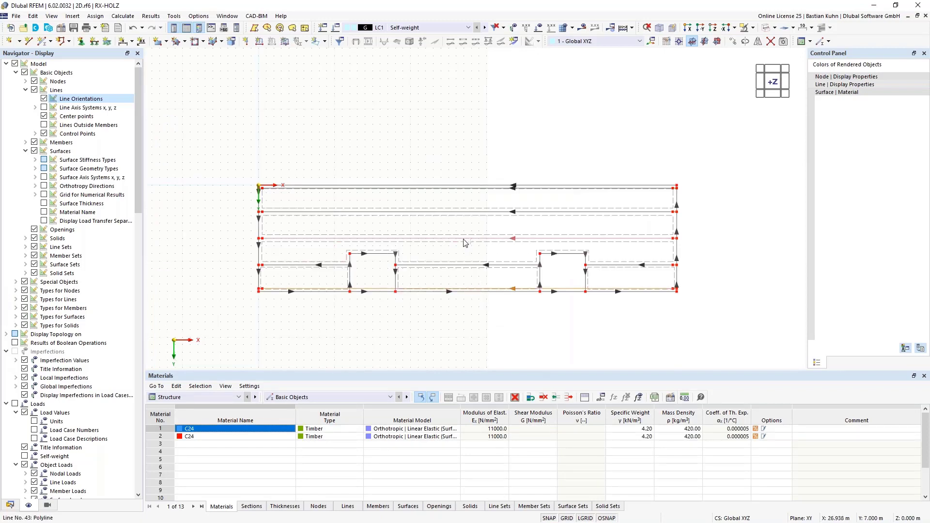
pyautogui.click(464, 239)
pyautogui.click(461, 212)
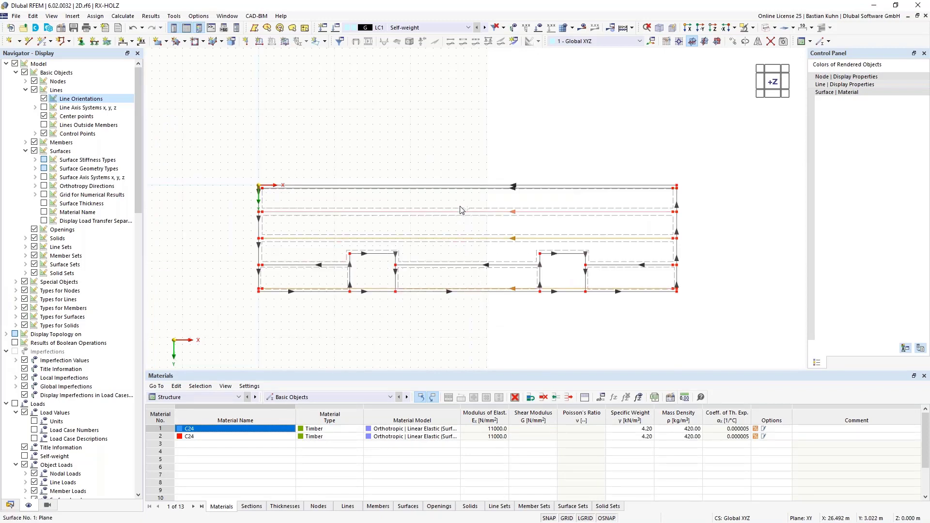
pyautogui.click(462, 192)
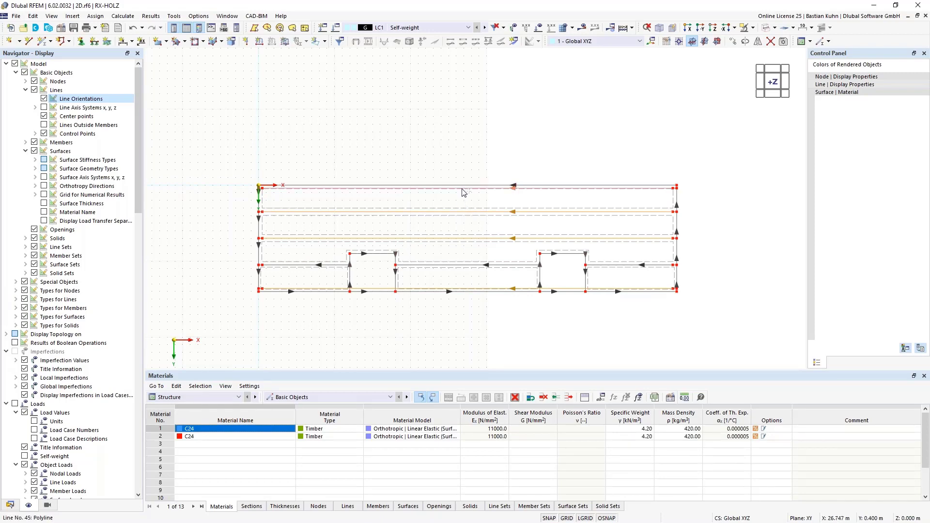
pyautogui.rightClick(462, 193)
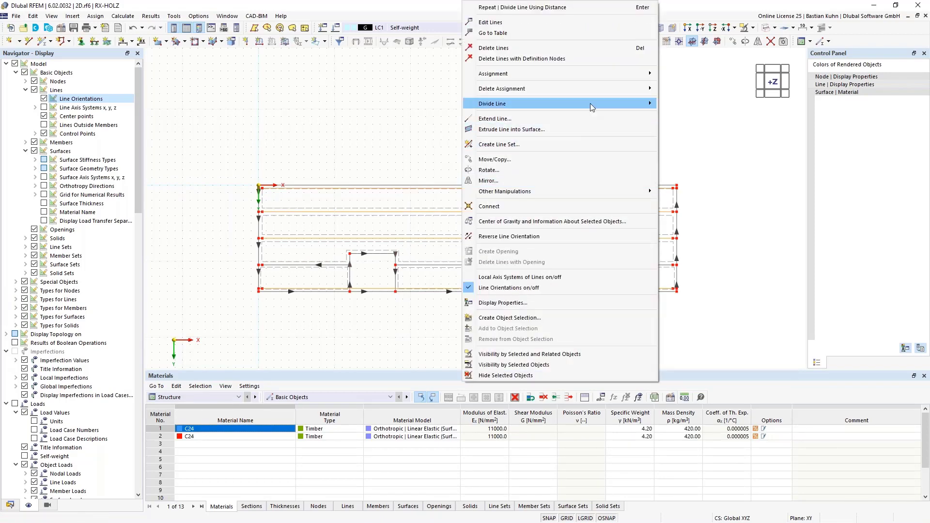
pyautogui.moveTo(657, 104)
pyautogui.click(699, 114)
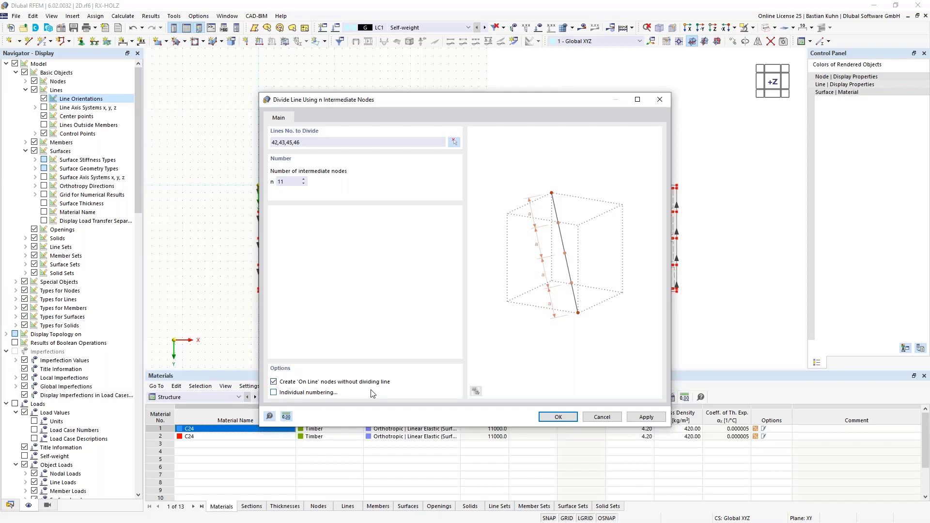
pyautogui.click(557, 418)
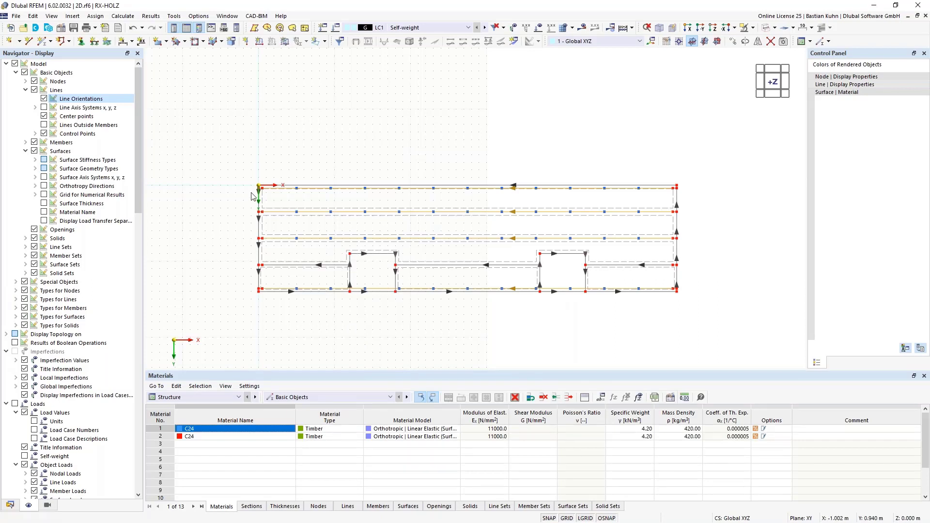
# Delete the short end segments at both ends of the two offset lines near the outer long edges
pyautogui.scroll(2, 251, 197)
pyautogui.scroll(3, 234, 208)
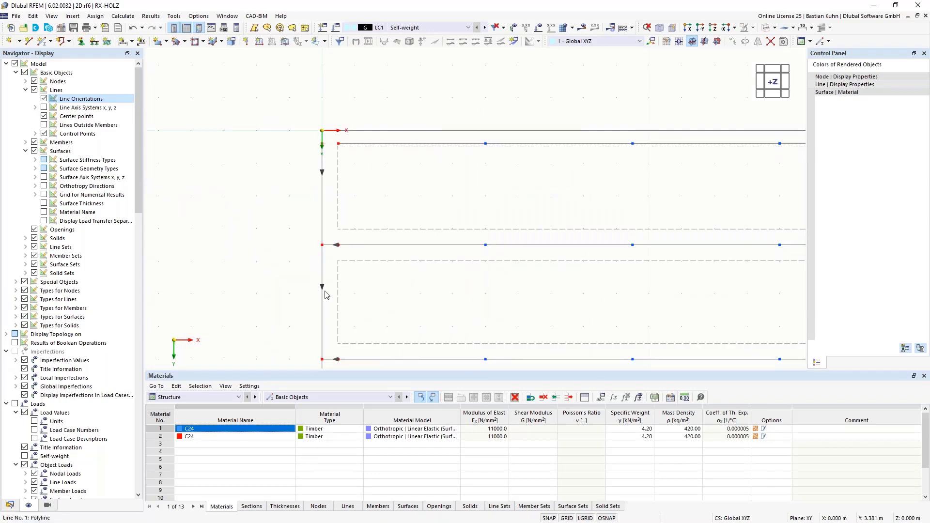
pyautogui.scroll(-3, 321, 271)
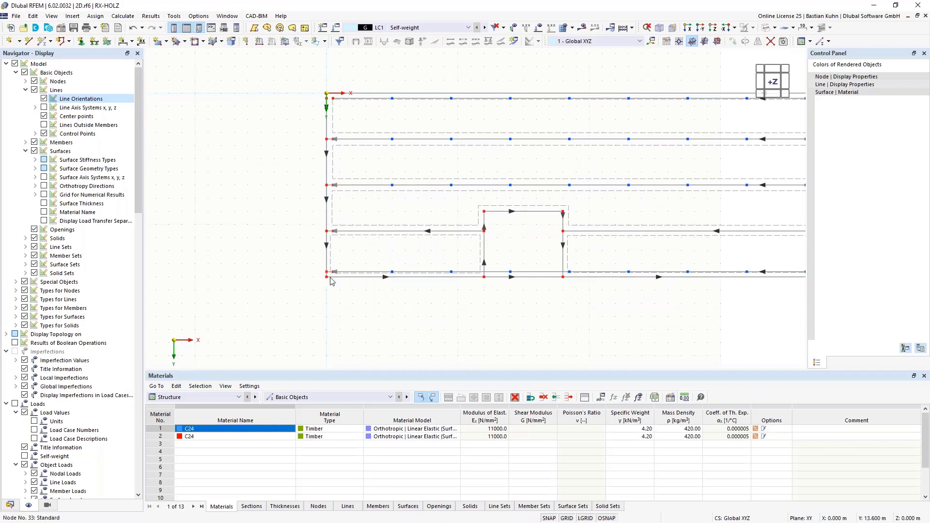
pyautogui.scroll(3, 328, 276)
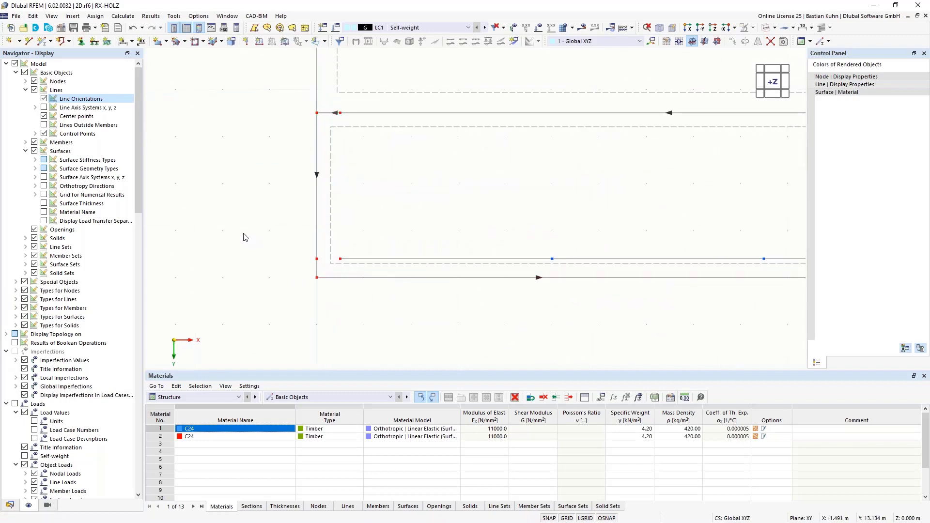
pyautogui.scroll(-9, 244, 233)
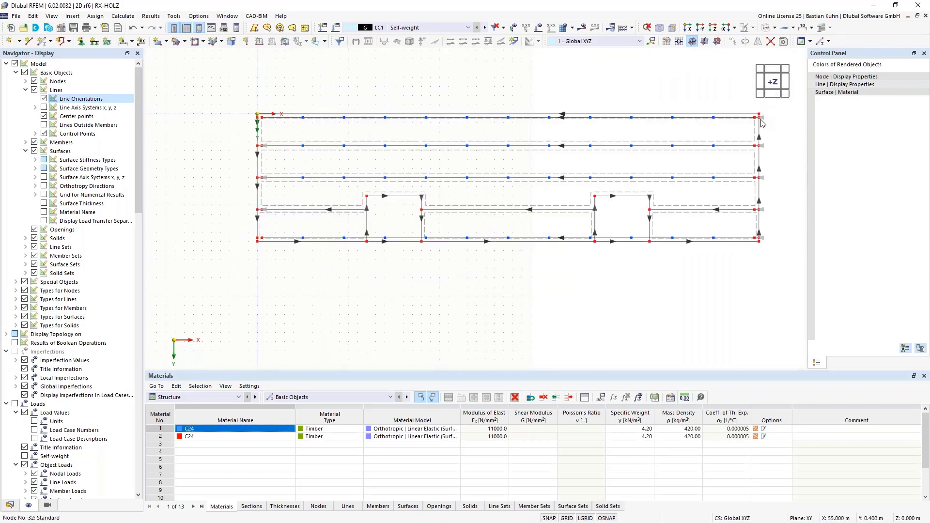
pyautogui.scroll(5, 744, 116)
pyautogui.scroll(-4, 731, 140)
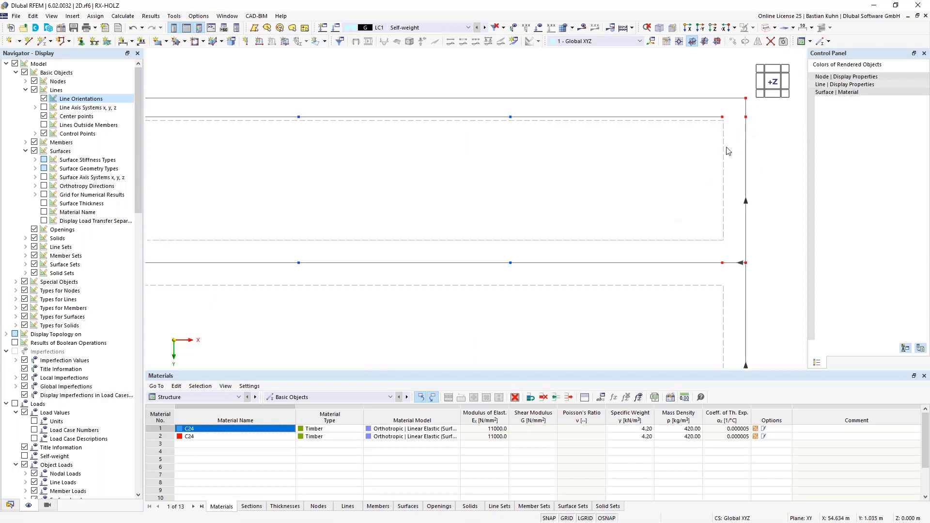
pyautogui.scroll(5, 644, 231)
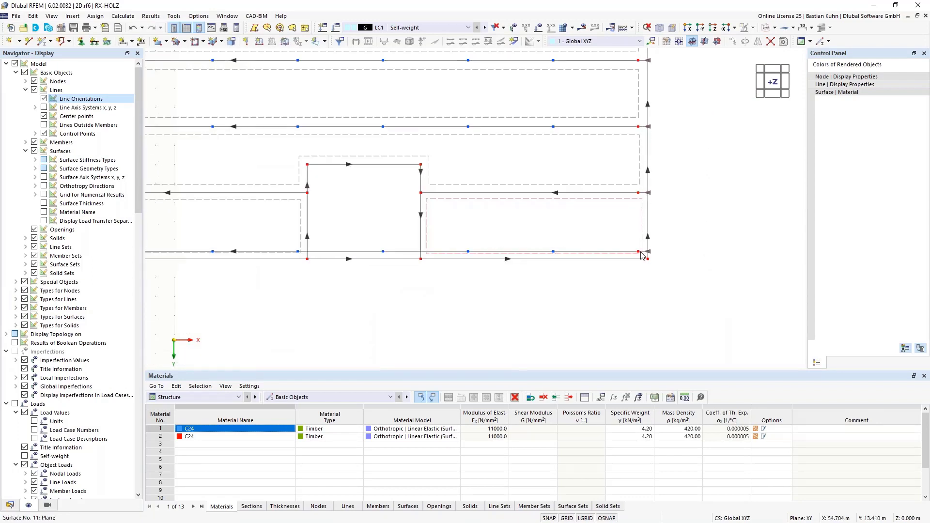
pyautogui.scroll(-3, 575, 287)
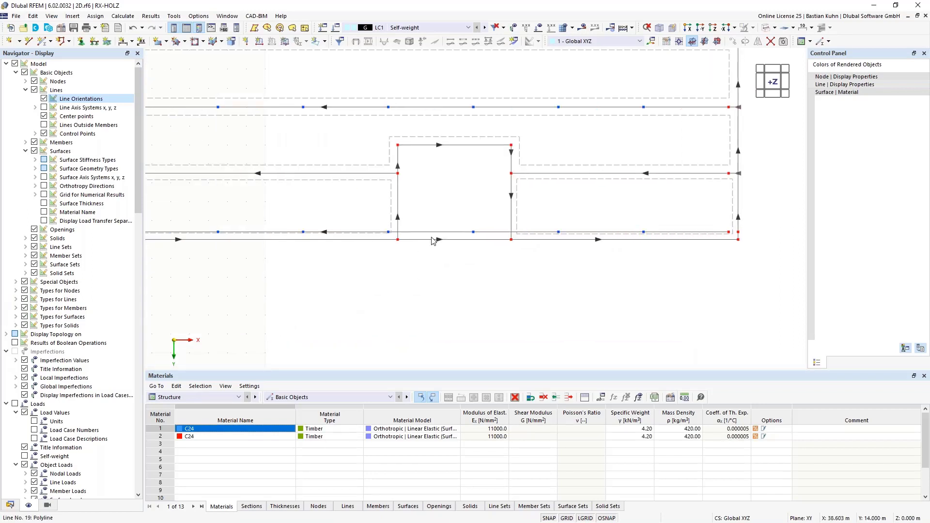
# Connect the offset line at 13.6 m with the side edges of both openings at their intersections
pyautogui.scroll(-4, 545, 276)
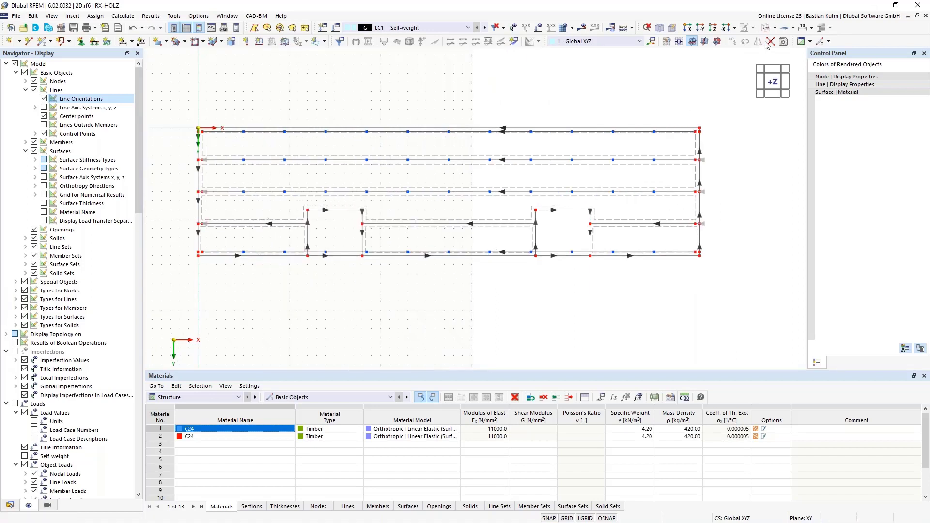
pyautogui.moveTo(597, 279); pyautogui.dragTo(530, 211)
pyautogui.moveTo(369, 272); pyautogui.dragTo(291, 199)
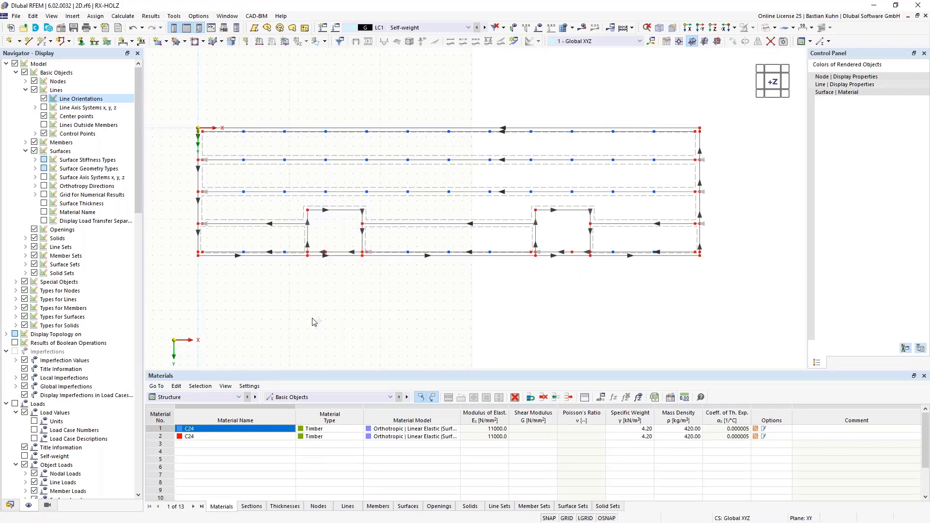
# Copy the offset line's intermediate nodes lying outside the openings once with a Y displacement of -3.1 m
pyautogui.scroll(2, 289, 276)
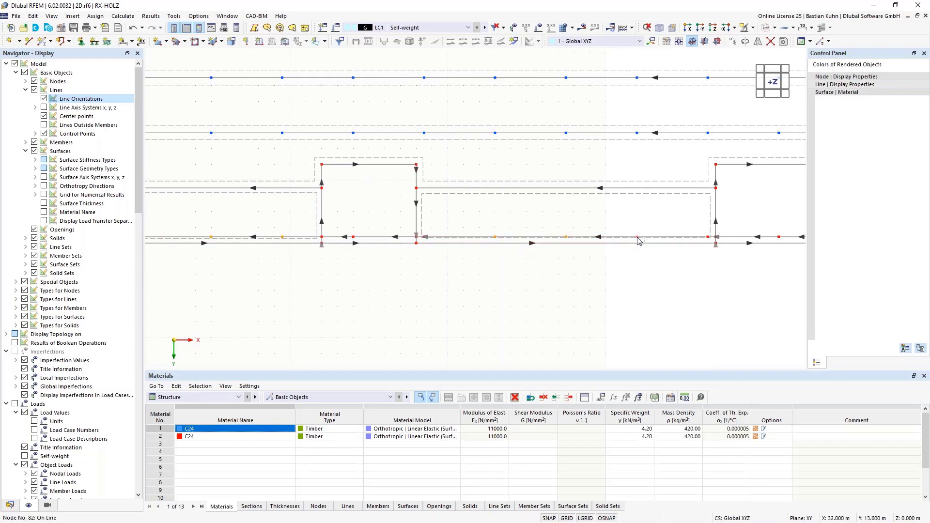
pyautogui.scroll(-5, 588, 276)
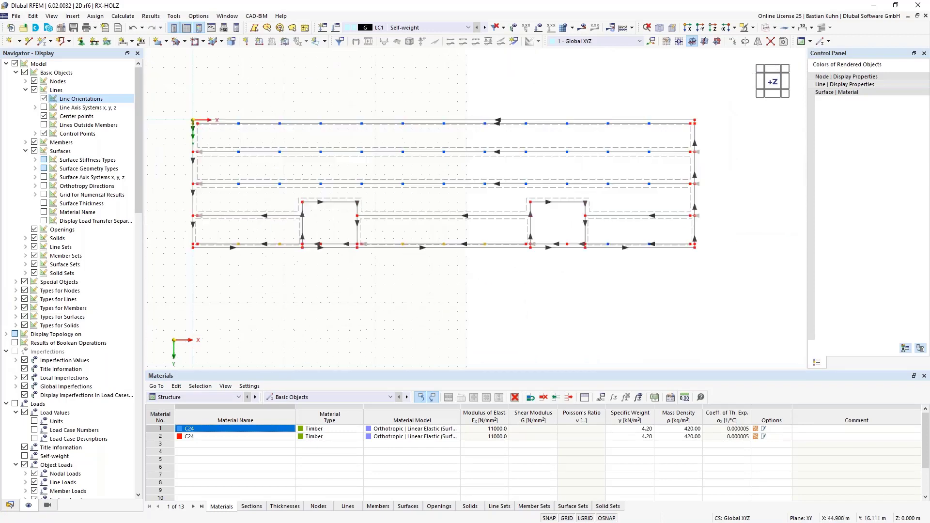
pyautogui.rightClick(651, 247)
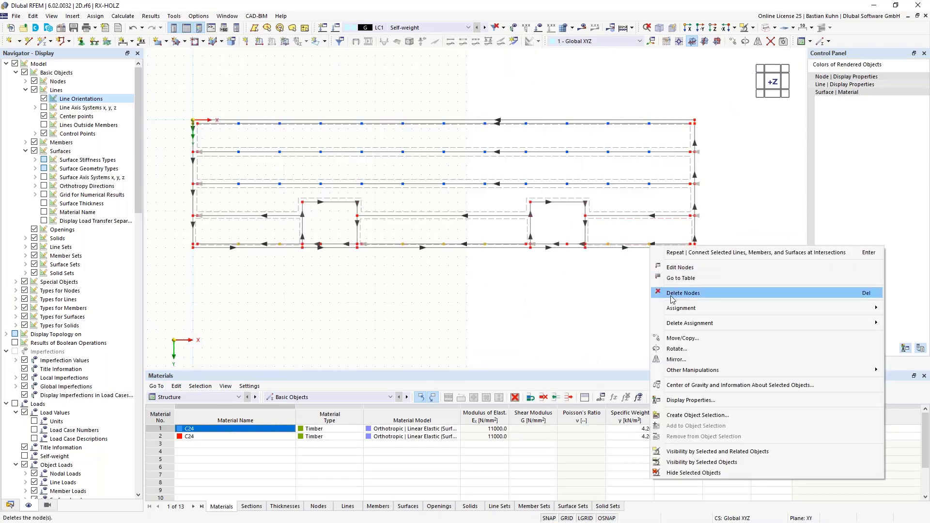
pyautogui.click(673, 339)
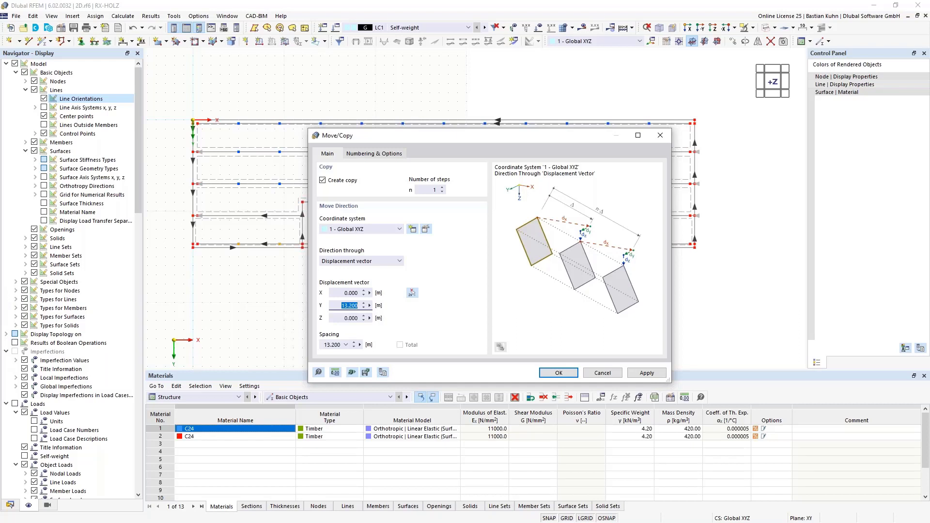
pyautogui.write('-3,1')
pyautogui.click(549, 372)
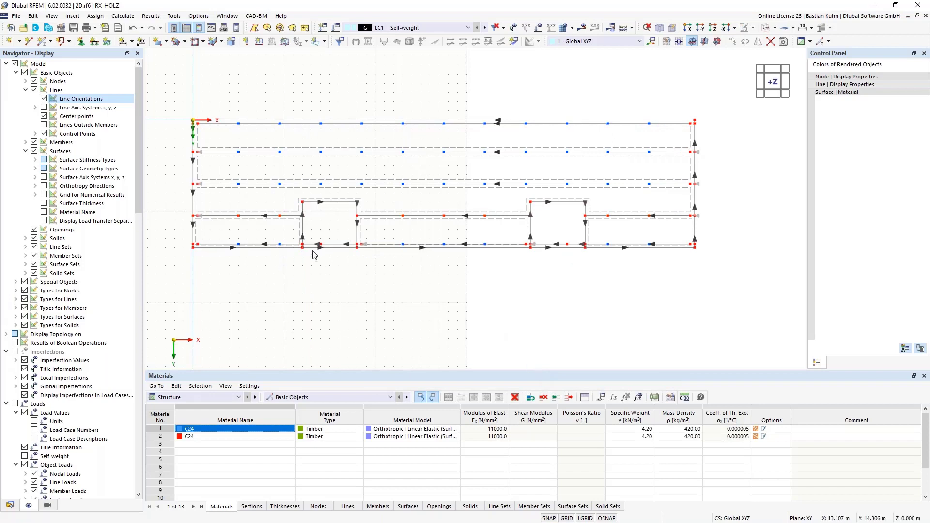
# Connect the lines and nodes of the offset line in the two end sections, outside the openings
pyautogui.scroll(4, 313, 254)
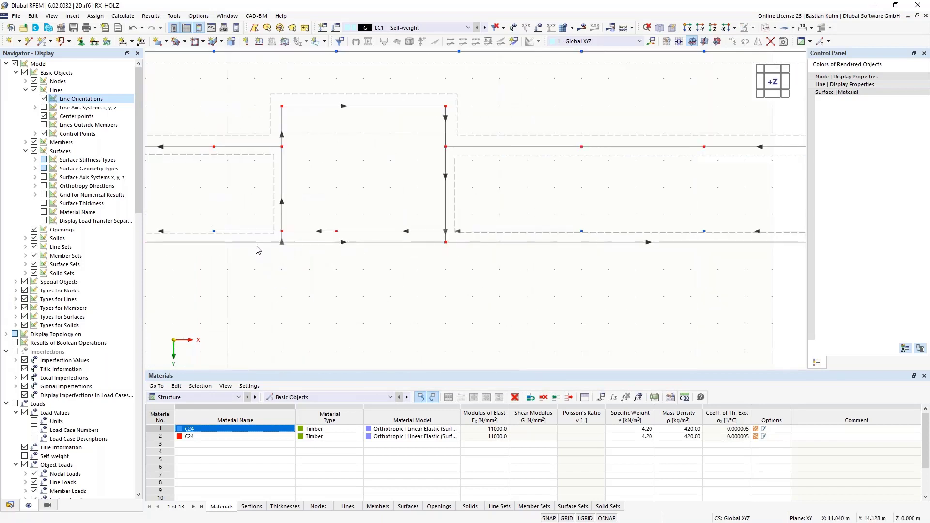
pyautogui.scroll(-2, 257, 246)
pyautogui.scroll(-3, 461, 253)
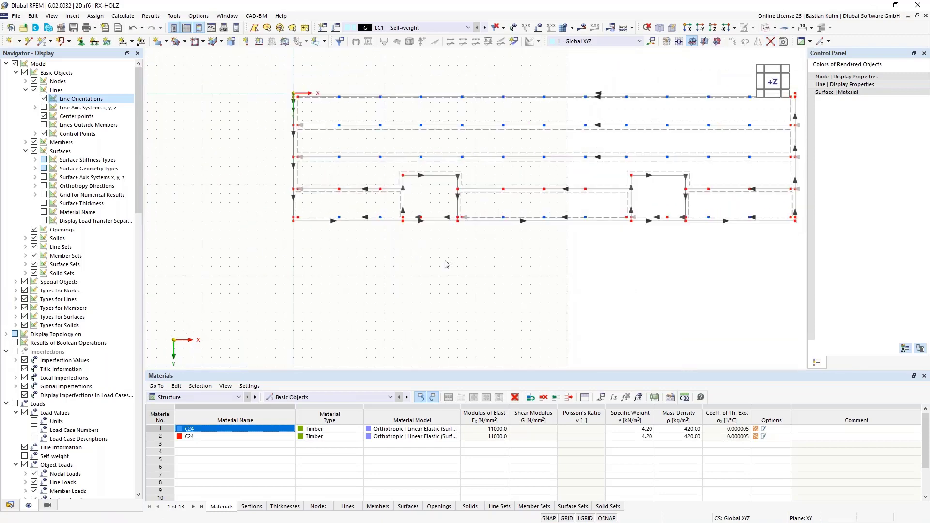
pyautogui.moveTo(413, 244); pyautogui.dragTo(318, 209)
pyautogui.moveTo(780, 232); pyautogui.dragTo(689, 196)
pyautogui.scroll(1, 772, 227)
# Delete the offset-line pieces crossing the opening farthest from the Y axis and the piece between it and the end section's first node
pyautogui.moveTo(771, 227); pyautogui.dragTo(614, 268, button='middle')
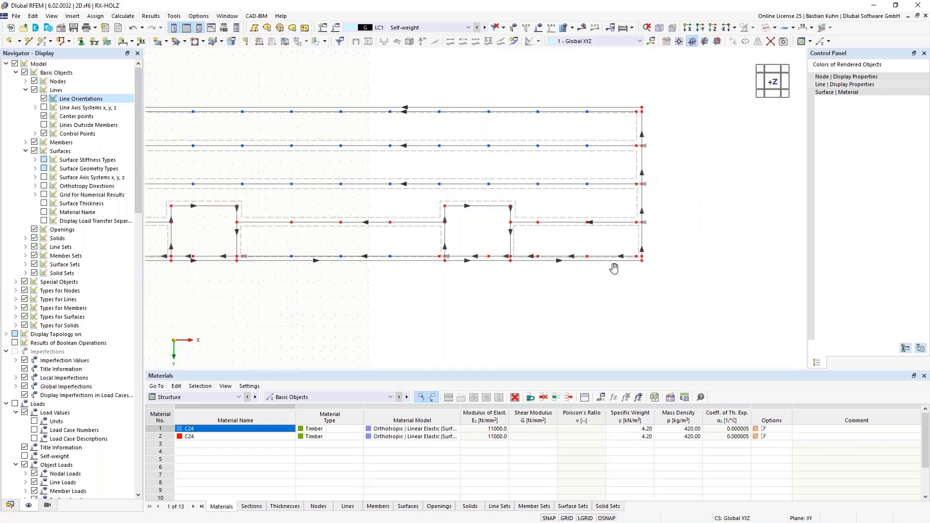
pyautogui.scroll(4, 614, 269)
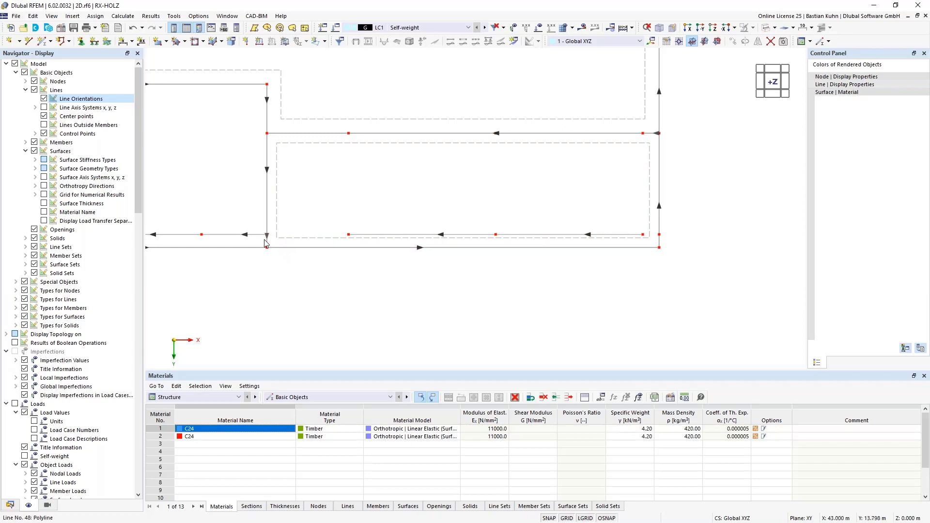
pyautogui.scroll(-2, 248, 288)
pyautogui.moveTo(335, 278); pyautogui.dragTo(507, 250, button='middle')
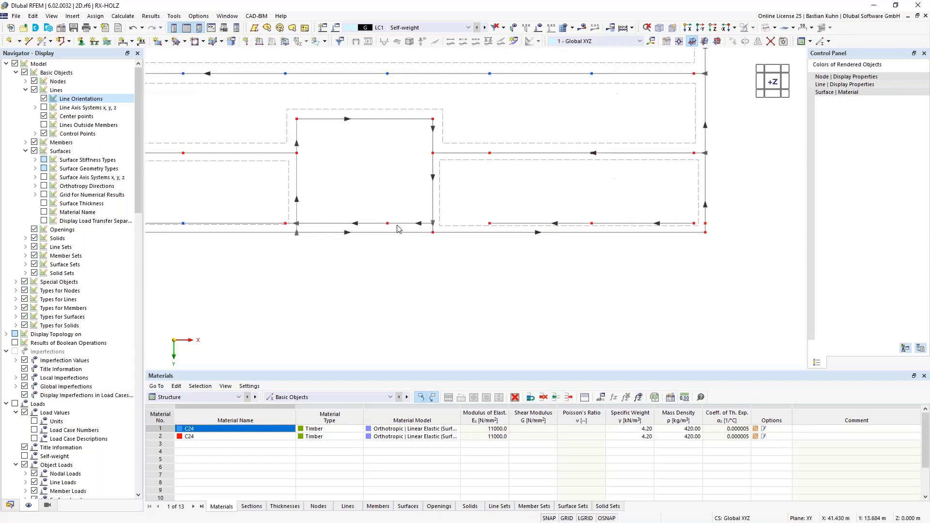
pyautogui.scroll(3, 401, 229)
pyautogui.moveTo(402, 230); pyautogui.dragTo(313, 221)
pyautogui.press('Delete')
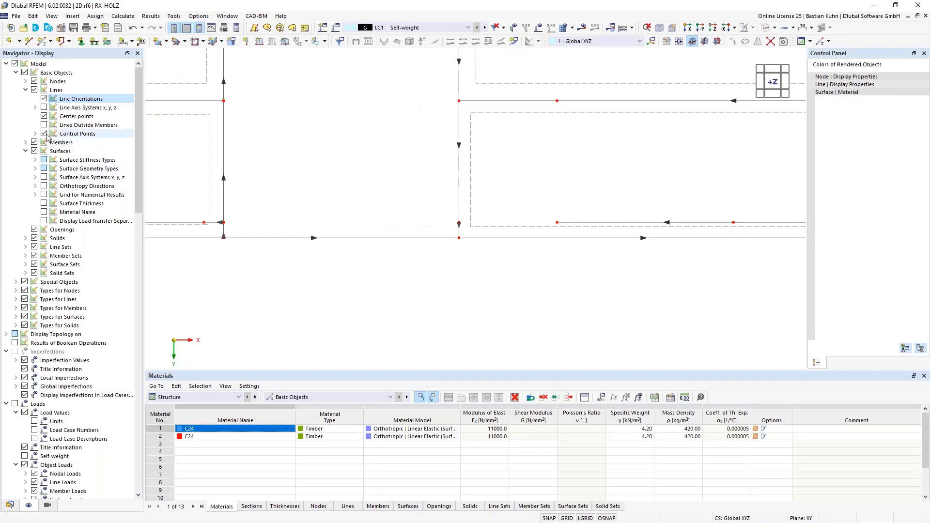
# Turn off the display of line orientations in the model
pyautogui.click(43, 99)
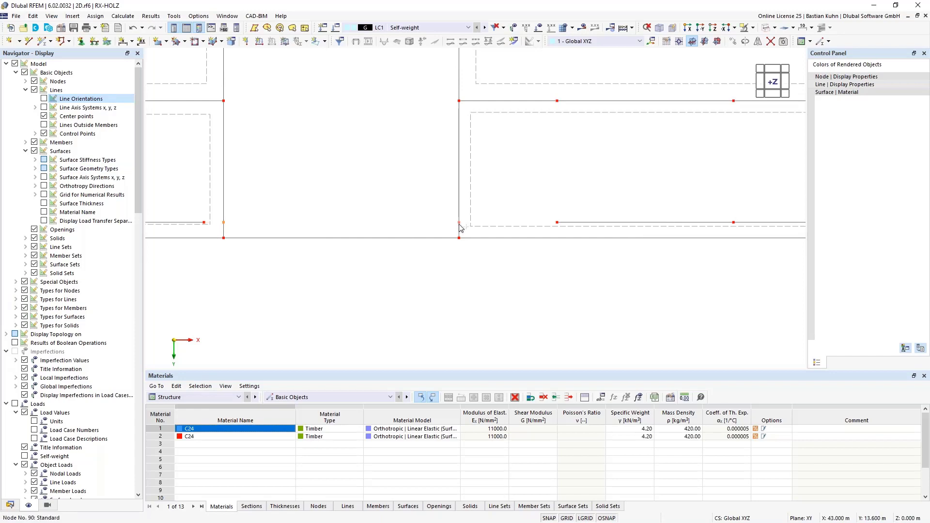
pyautogui.scroll(-2, 460, 228)
pyautogui.moveTo(512, 276); pyautogui.dragTo(768, 232, button='middle')
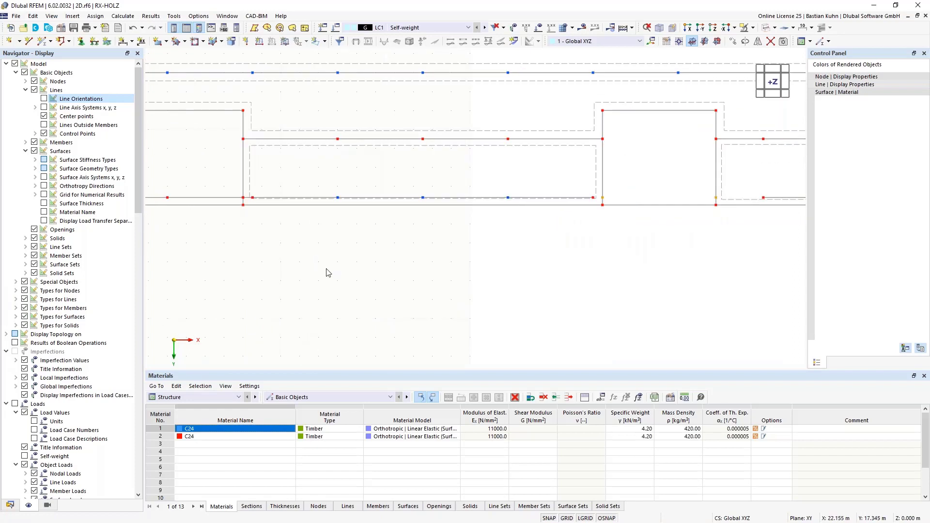
pyautogui.scroll(-1, 325, 272)
pyautogui.moveTo(266, 271); pyautogui.dragTo(399, 271, button='middle')
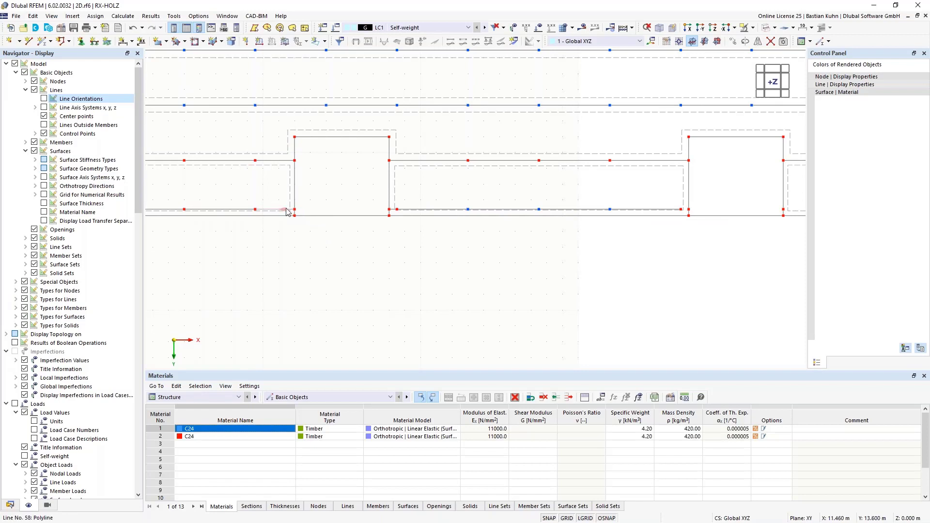
# Try to delete the short offset-line piece between the opening nearest the Y axis and the middle section's first node
pyautogui.scroll(3, 396, 213)
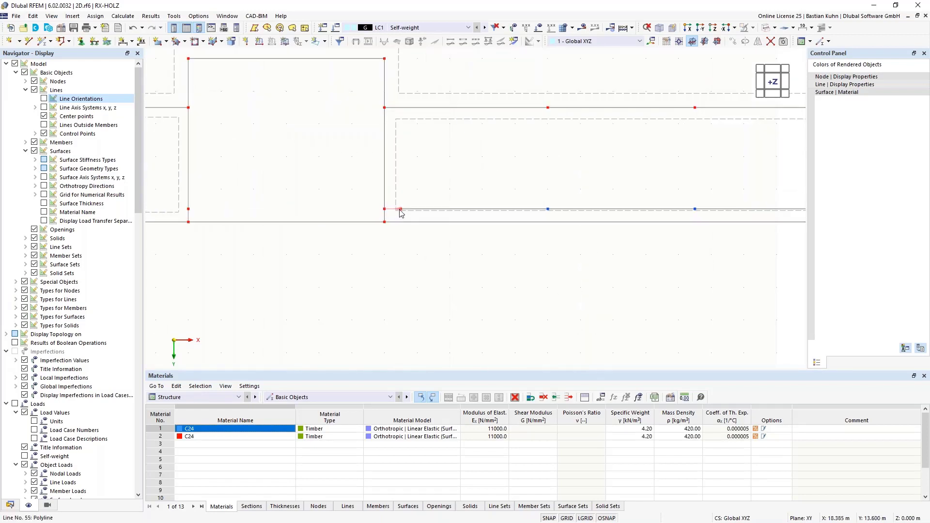
pyautogui.click(401, 210)
pyautogui.press('Delete')
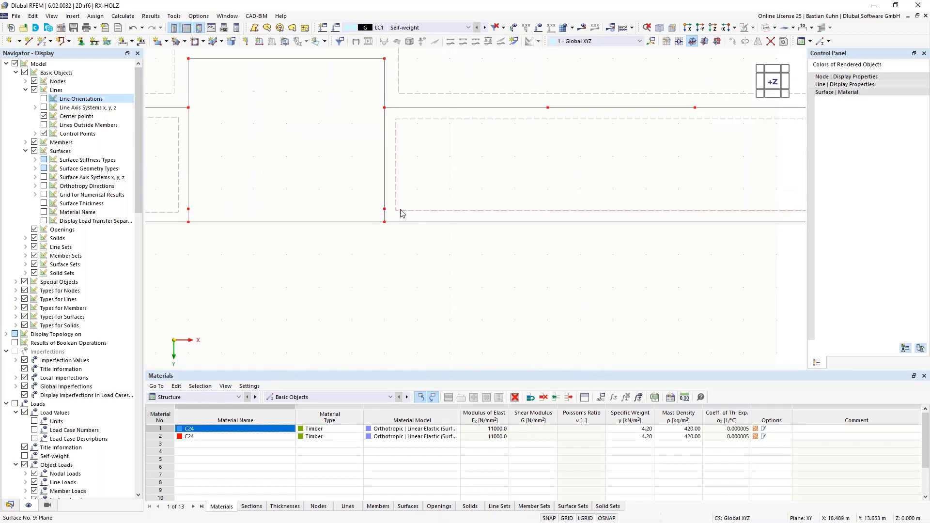
pyautogui.click(133, 28)
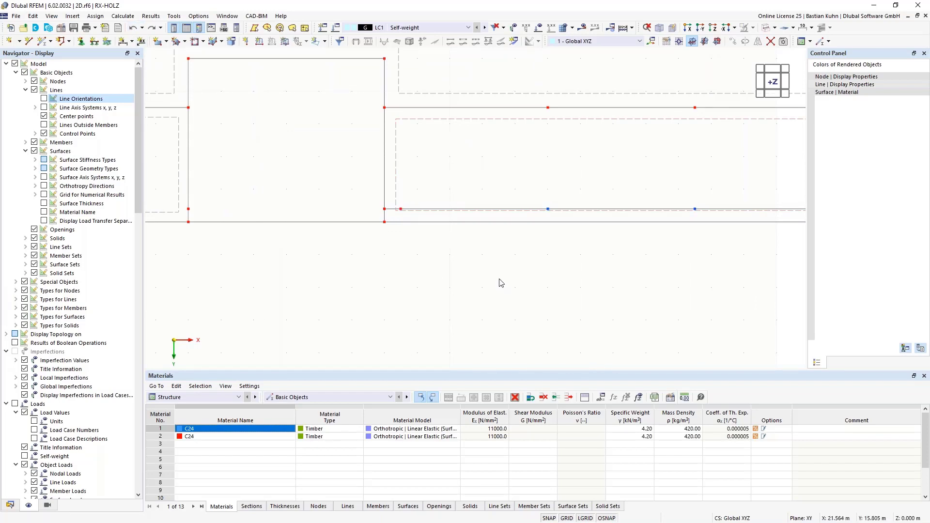
# Connect the middle section's offset line with its nodes and delete the short pieces between its end nodes and both openings
pyautogui.scroll(-3, 496, 279)
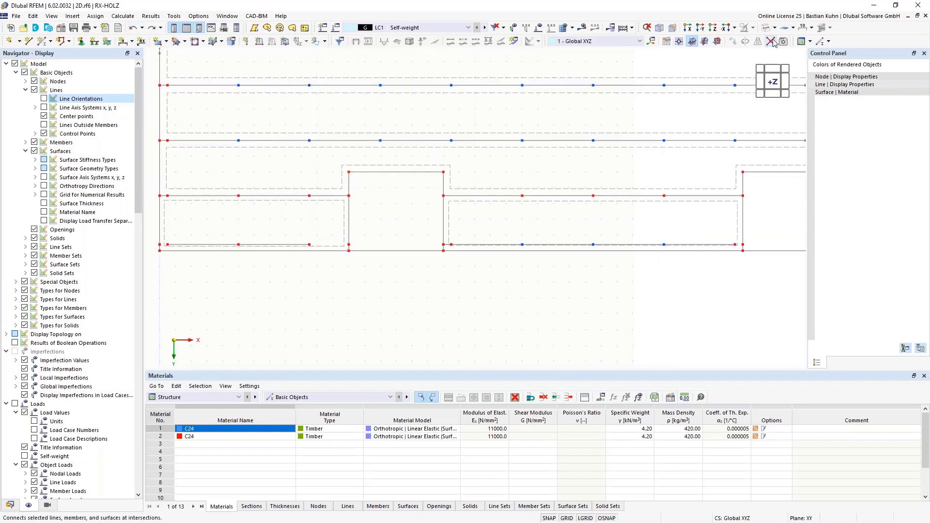
pyautogui.moveTo(718, 285); pyautogui.dragTo(493, 218)
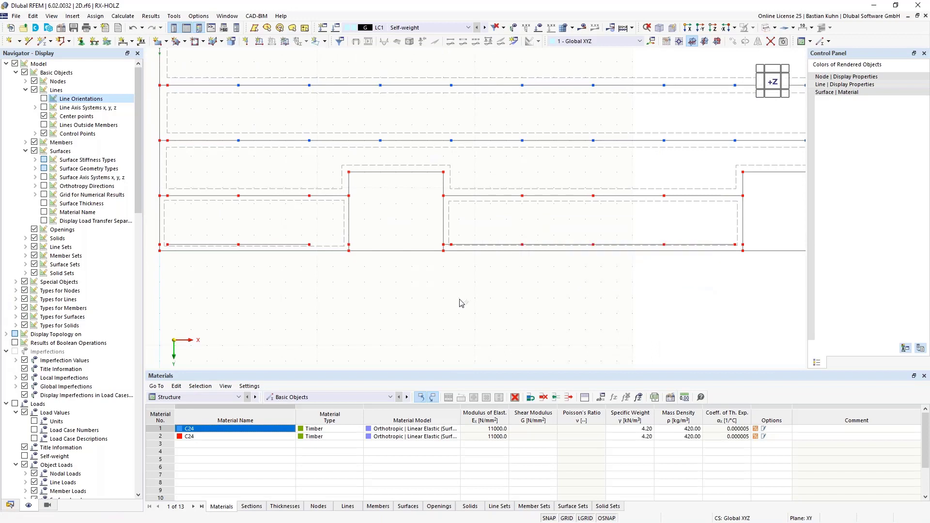
pyautogui.scroll(3, 450, 267)
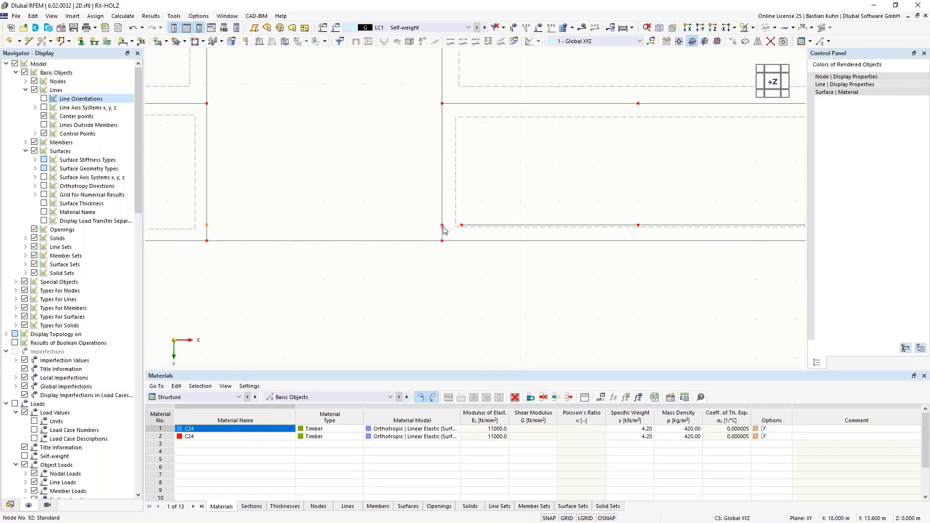
pyautogui.scroll(-3, 600, 264)
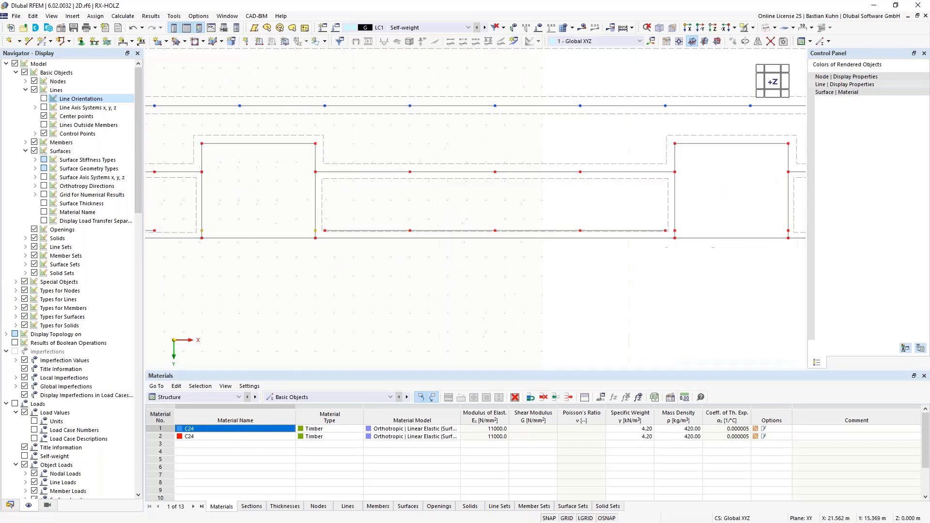
pyautogui.scroll(2, 566, 240)
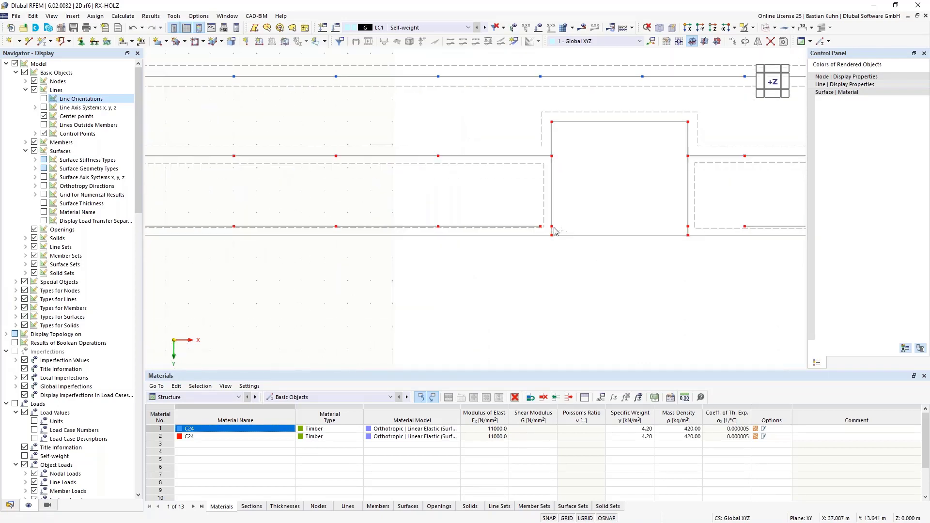
# Delete the leftover nodes at 13.6 m on the side edges of both openings, merging the joined lines
pyautogui.rightClick(688, 229)
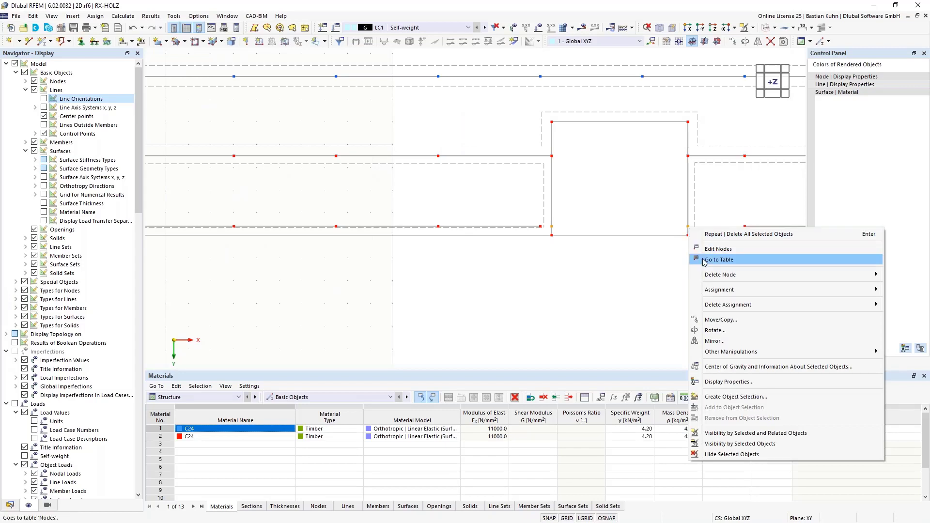
pyautogui.moveTo(712, 274)
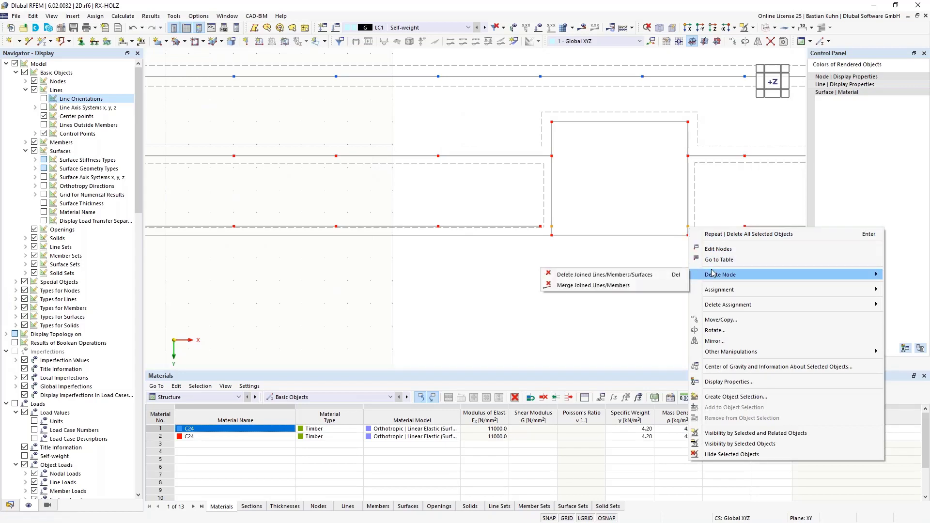
pyautogui.click(643, 285)
pyautogui.scroll(-1, 577, 308)
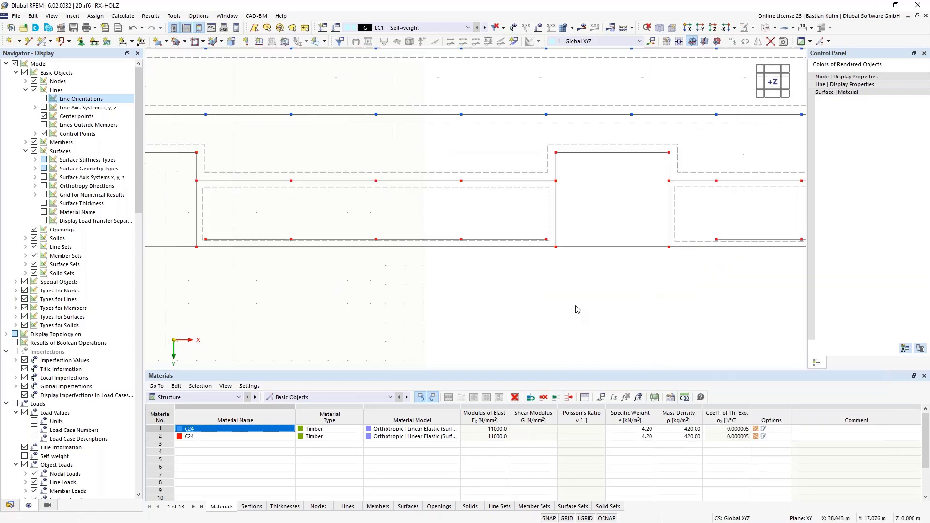
pyautogui.scroll(-2, 577, 309)
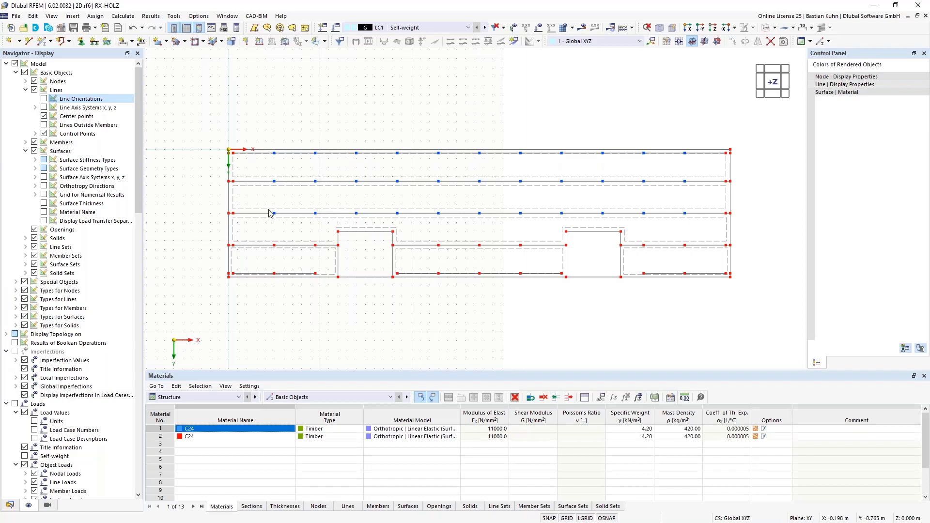
# Define a new line hinge with translational releases ux and uy, each with a spring constant of 5900 kN/m²
pyautogui.click(72, 16)
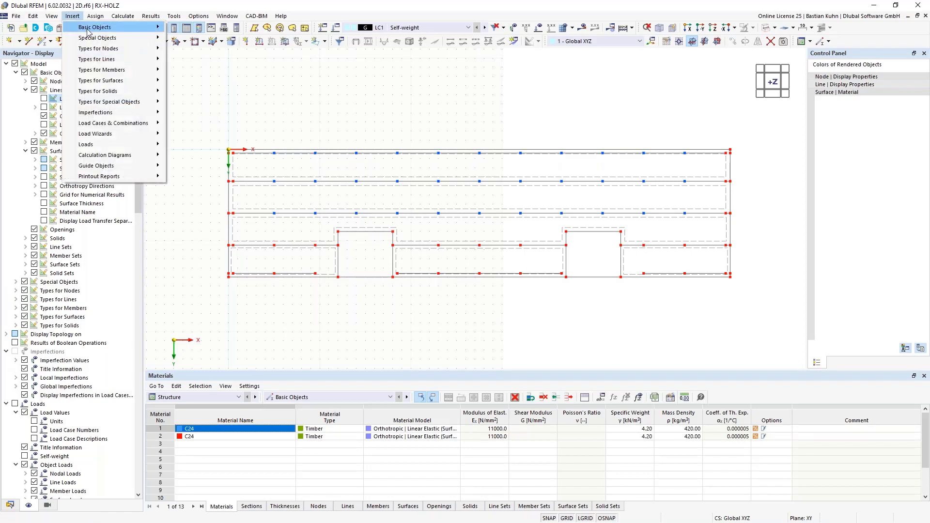
pyautogui.moveTo(135, 72)
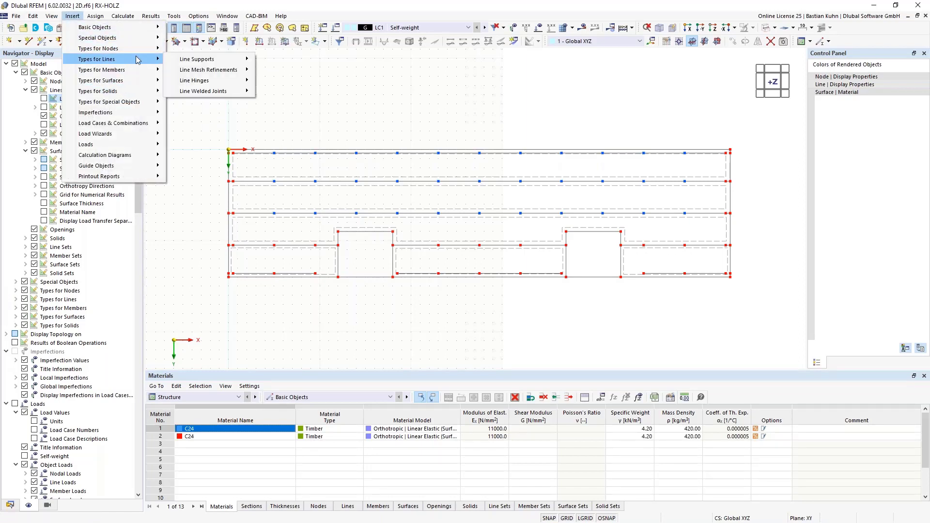
pyautogui.moveTo(242, 81)
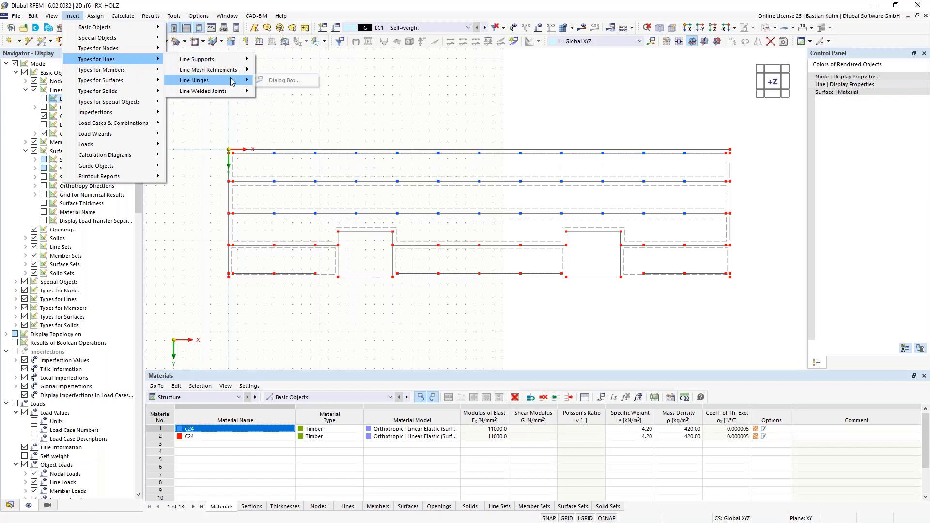
pyautogui.click(279, 81)
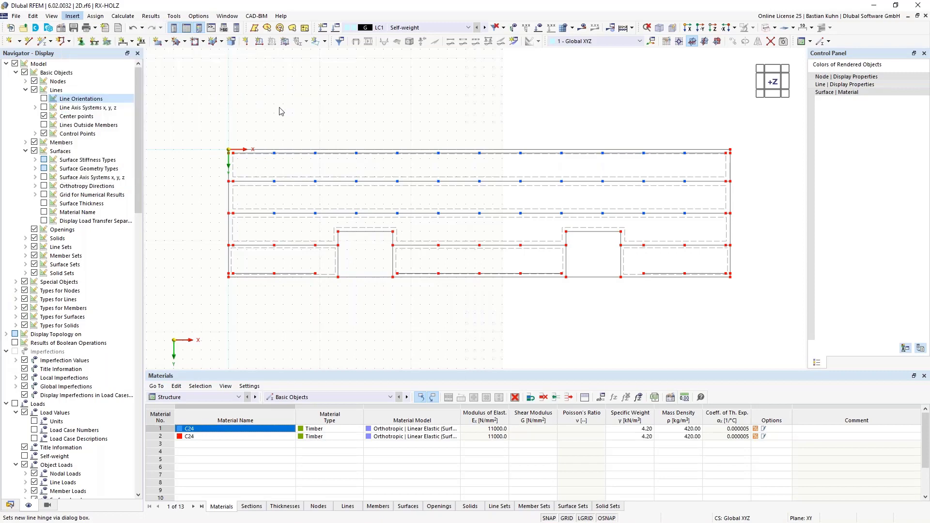
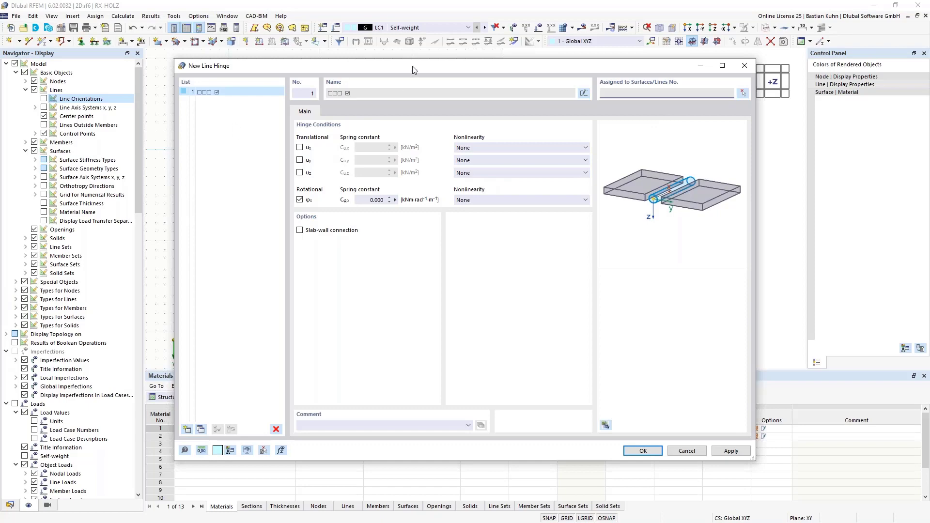
pyautogui.moveTo(411, 66); pyautogui.dragTo(397, 89)
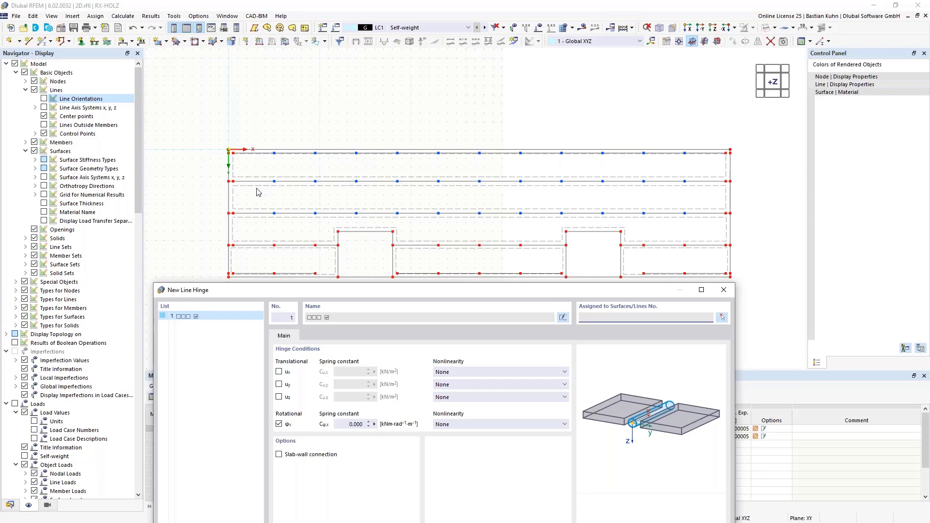
pyautogui.moveTo(293, 294); pyautogui.dragTo(318, 55)
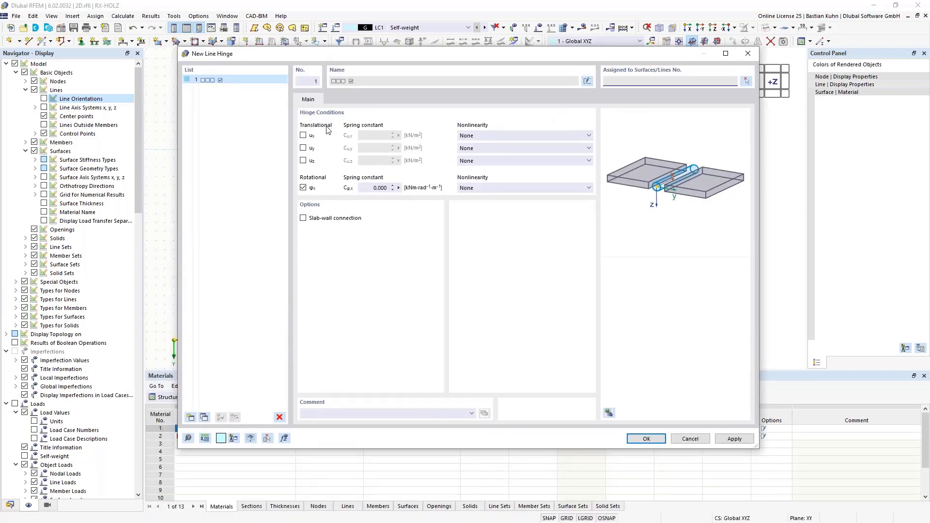
pyautogui.click(303, 136)
pyautogui.click(304, 148)
pyautogui.moveTo(368, 137); pyautogui.dragTo(407, 140)
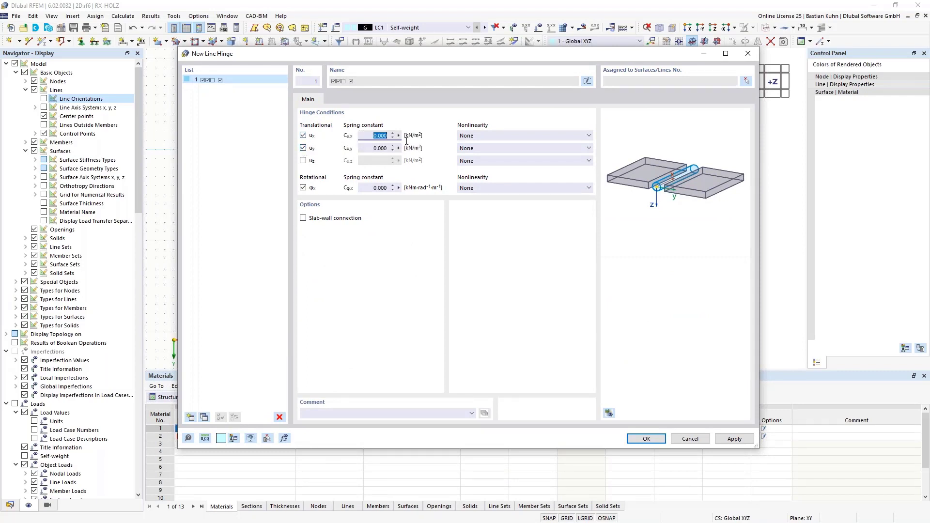
pyautogui.write('59')
pyautogui.click(366, 148)
pyautogui.write('59')
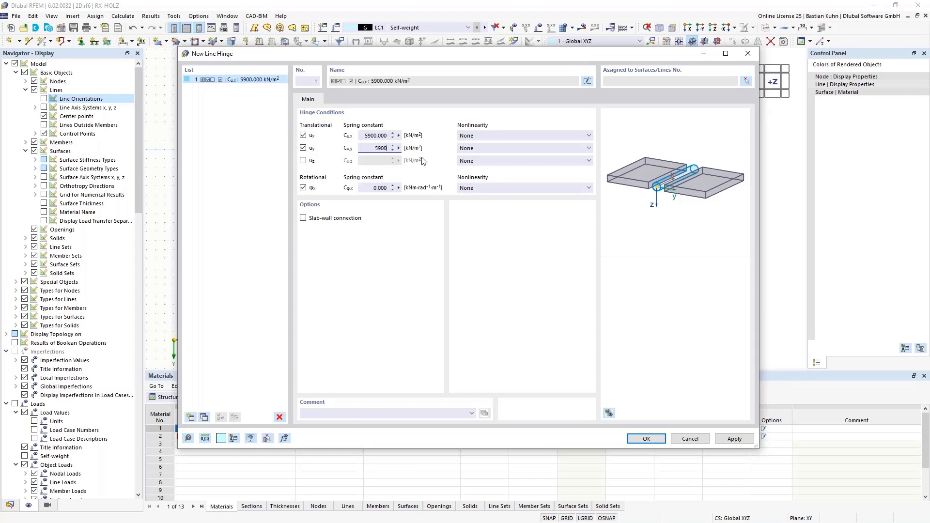
# Set the line hinge's rotational spring constant about x to 1 kNm/rad/m and save the hinge
pyautogui.click(373, 136)
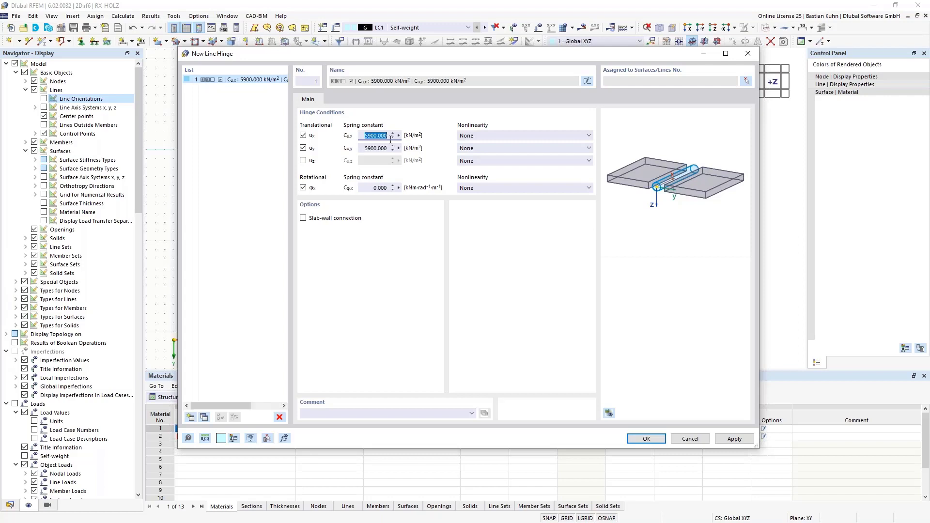
pyautogui.click(365, 187)
pyautogui.write('1')
pyautogui.click(645, 439)
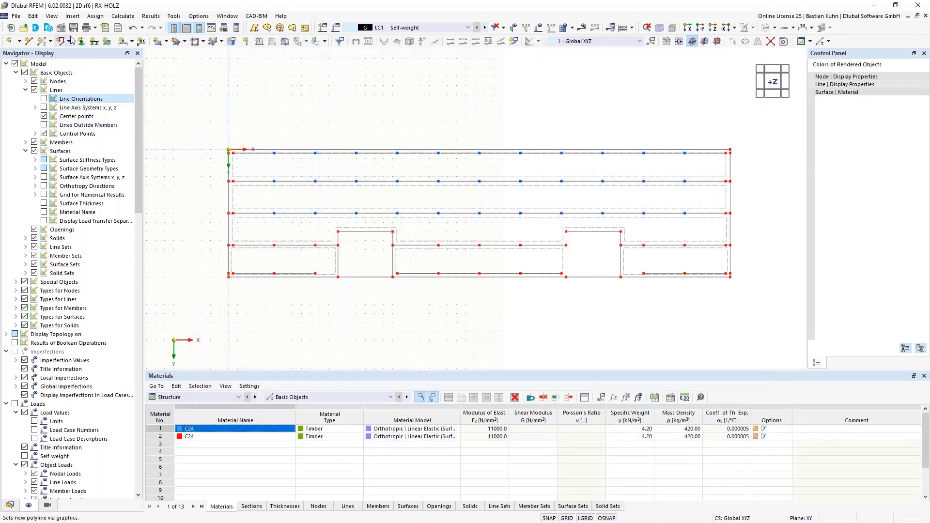
# Start assigning the 5900 kN/m² line hinge to surface 2, selecting its upper and lower edge lines and their left-end pieces (37, 38, 42, 43)
pyautogui.click(76, 16)
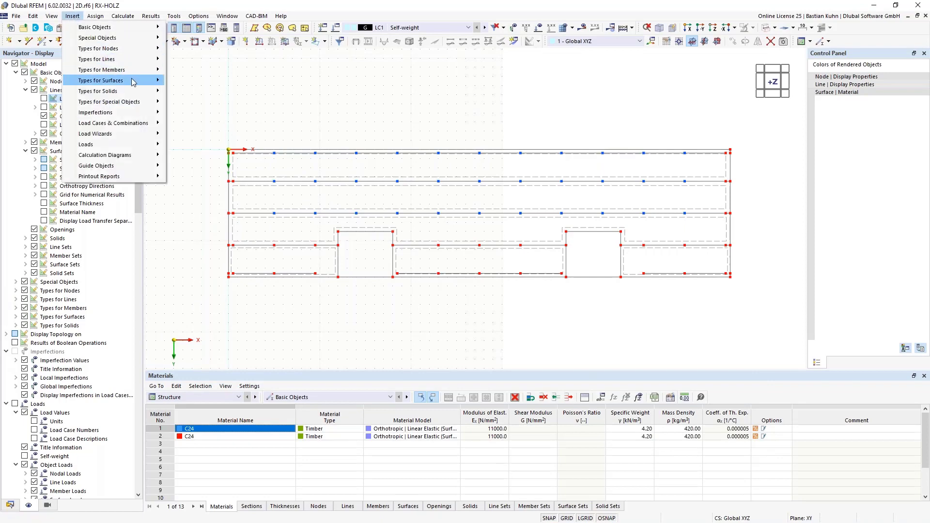
pyautogui.moveTo(146, 59)
pyautogui.moveTo(212, 81)
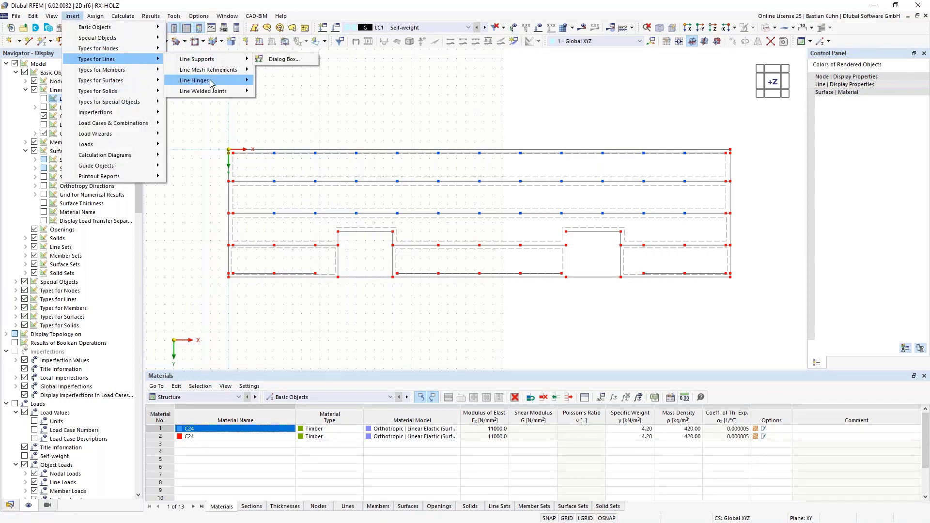
pyautogui.click(265, 81)
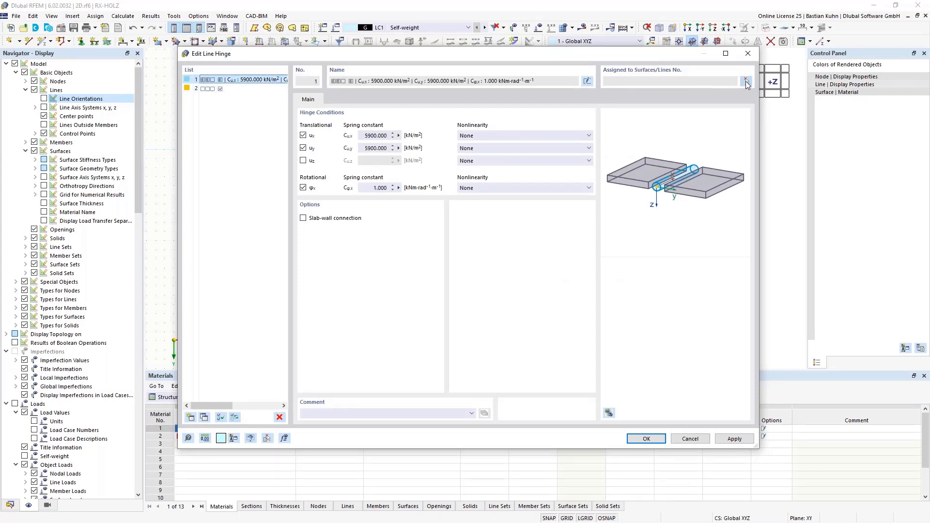
pyautogui.click(745, 81)
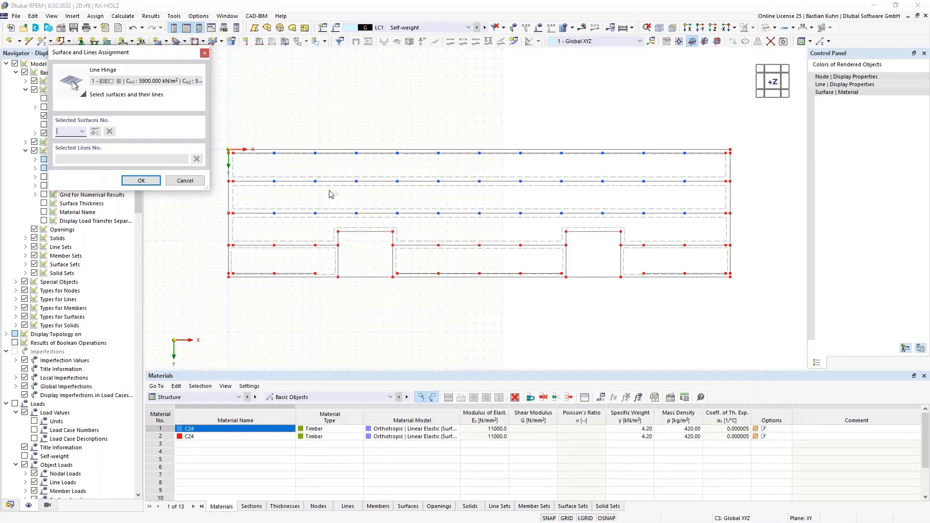
pyautogui.click(331, 194)
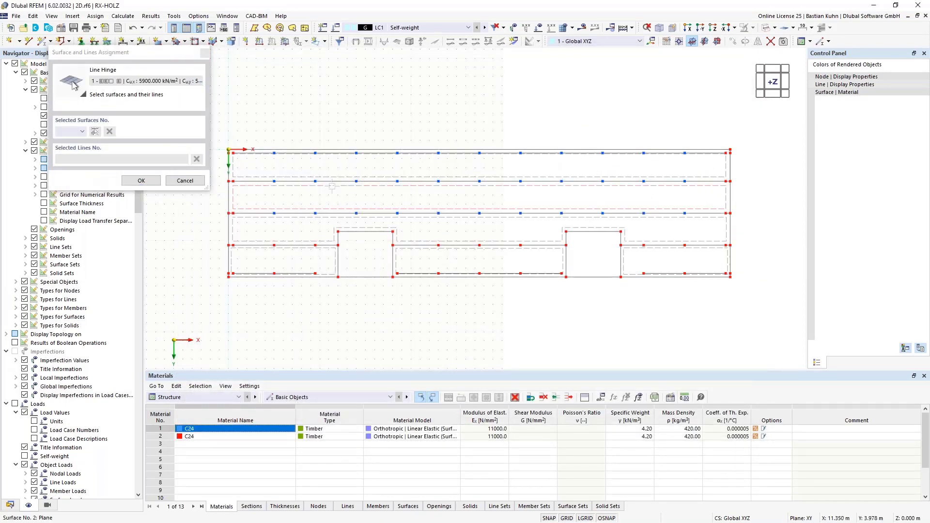
pyautogui.click(285, 181)
pyautogui.scroll(5, 235, 184)
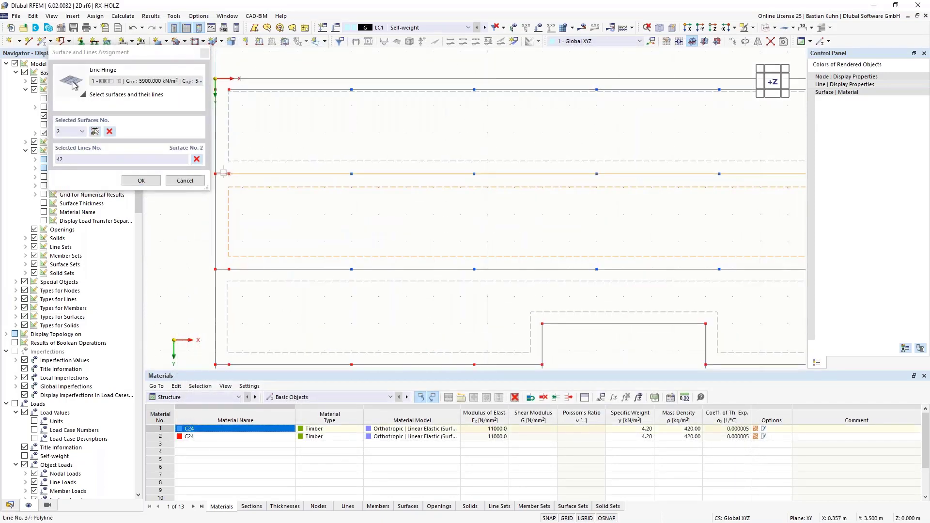
pyautogui.click(216, 189)
pyautogui.click(215, 320)
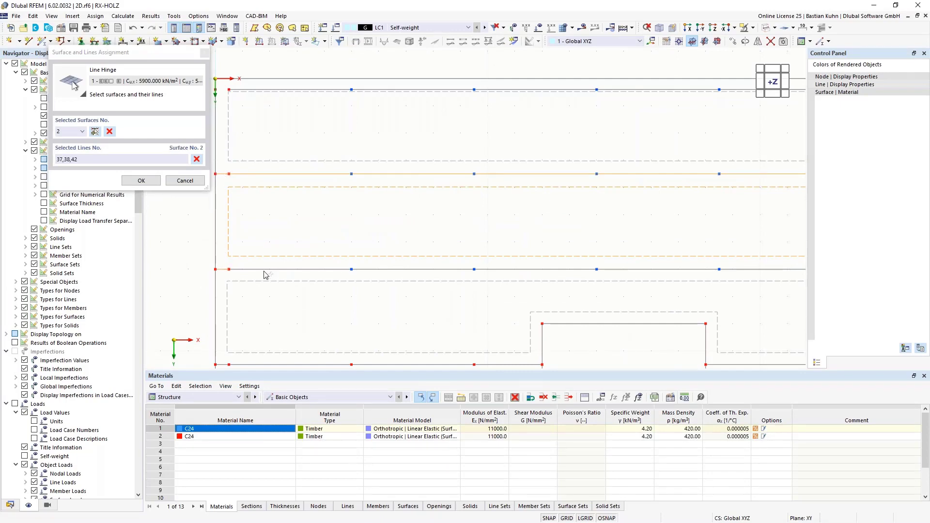
pyautogui.click(286, 269)
pyautogui.scroll(-6, 386, 247)
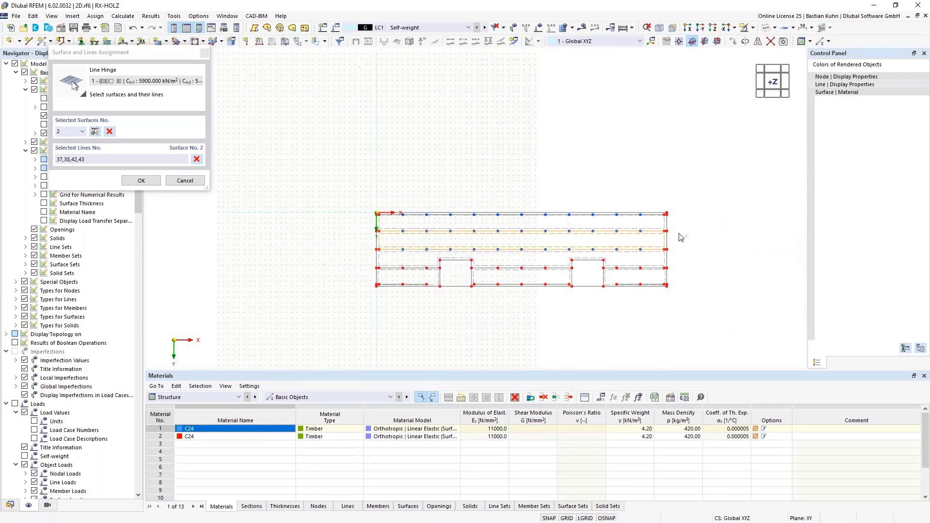
# Add the short right-end pieces of surface 2's upper and lower edges, lines 2 and 12, and confirm the hinge assignment
pyautogui.scroll(5, 676, 237)
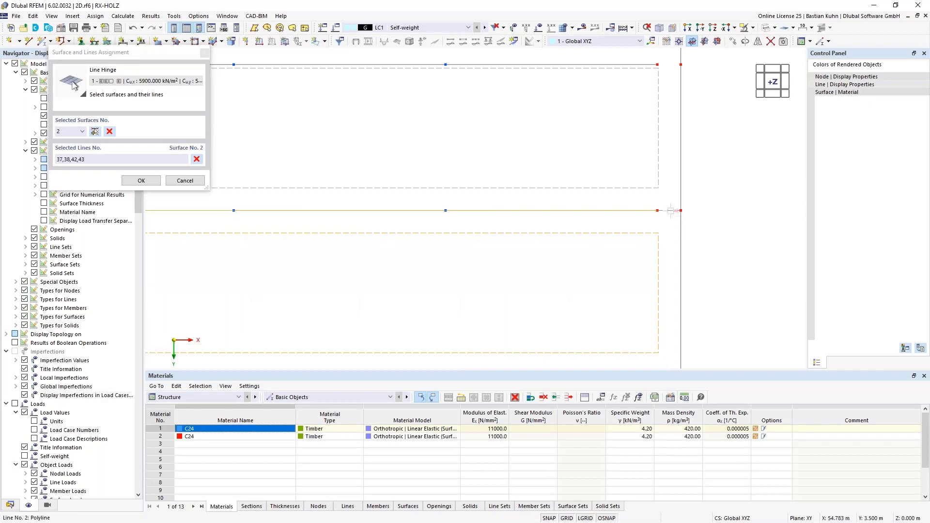
pyautogui.click(671, 247)
pyautogui.scroll(-2, 605, 198)
pyautogui.click(579, 275)
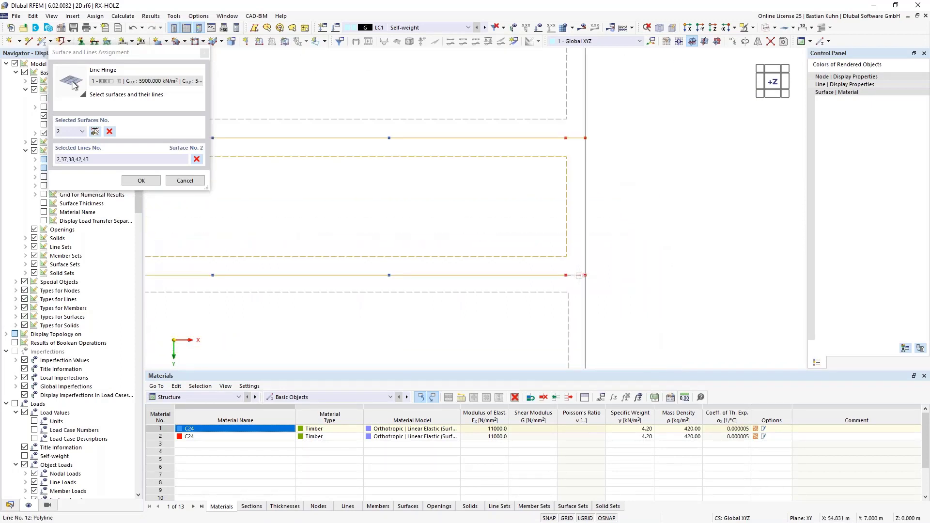
pyautogui.click(141, 180)
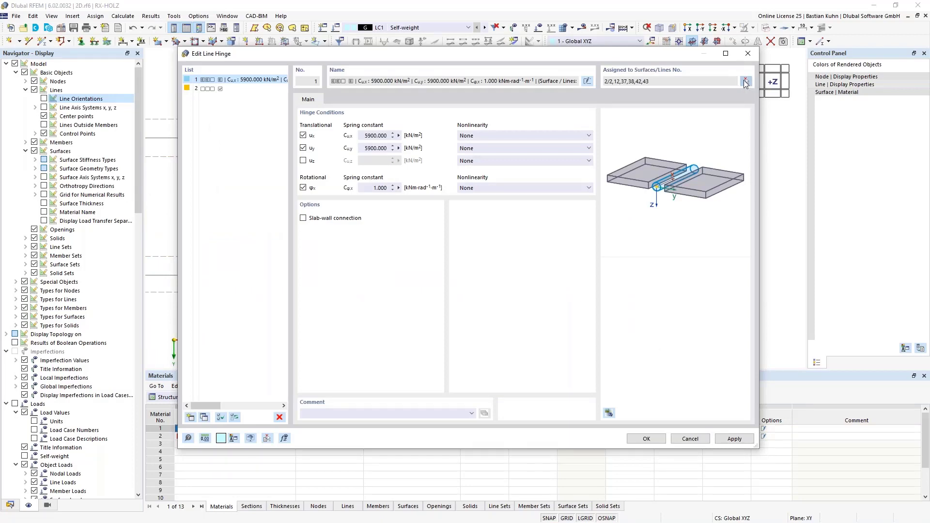
# Assign the line hinge to the upper edge of surface 3, beside the left opening, using lines 22 and 39
pyautogui.click(745, 82)
pyautogui.moveTo(687, 241); pyautogui.dragTo(712, 184, button='middle')
pyautogui.scroll(-7, 712, 184)
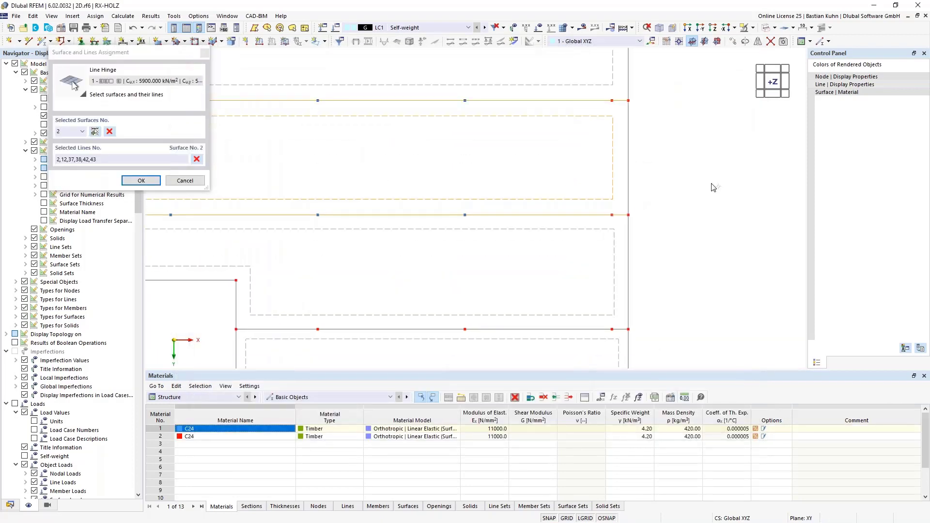
pyautogui.moveTo(350, 301); pyautogui.dragTo(525, 272, button='middle')
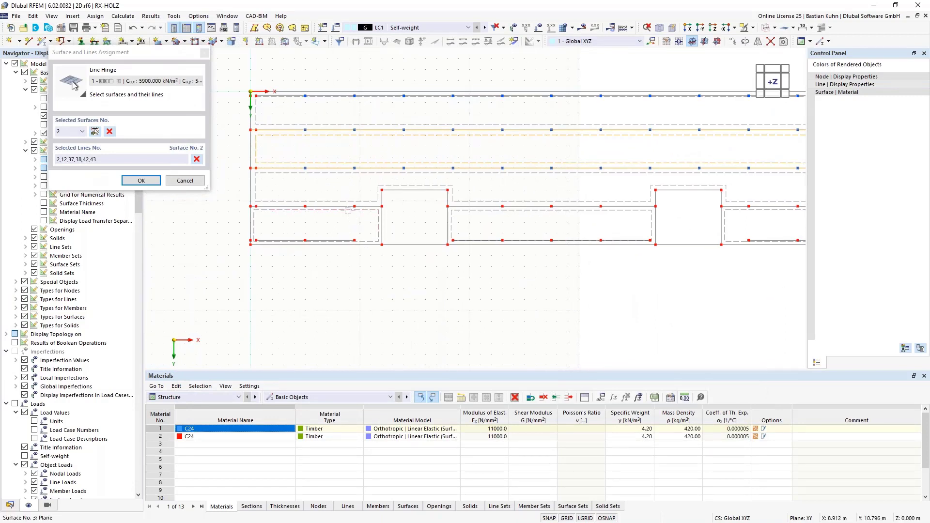
pyautogui.click(345, 212)
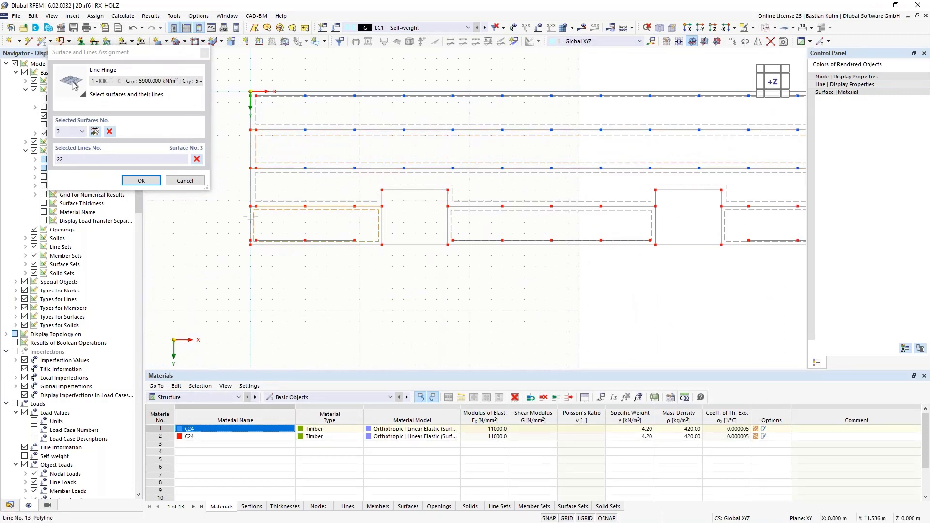
pyautogui.scroll(4, 253, 213)
pyautogui.click(257, 192)
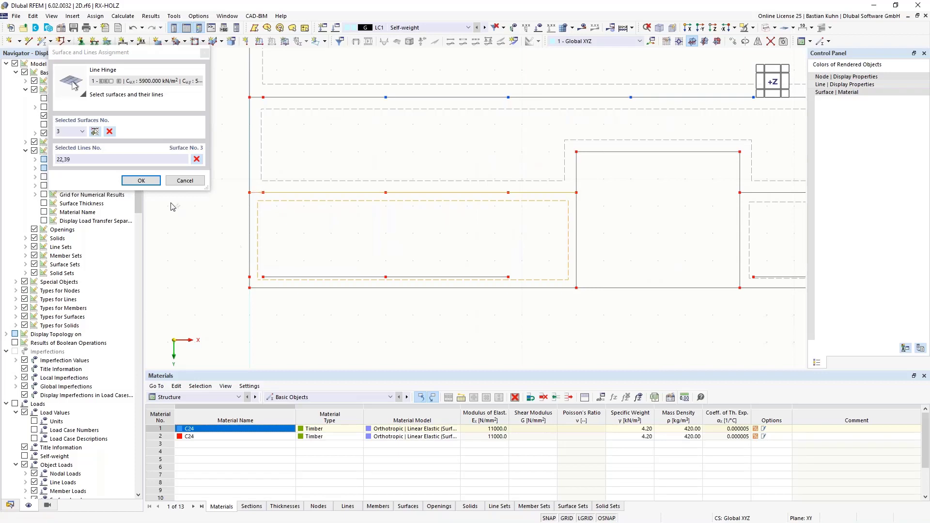
pyautogui.click(141, 180)
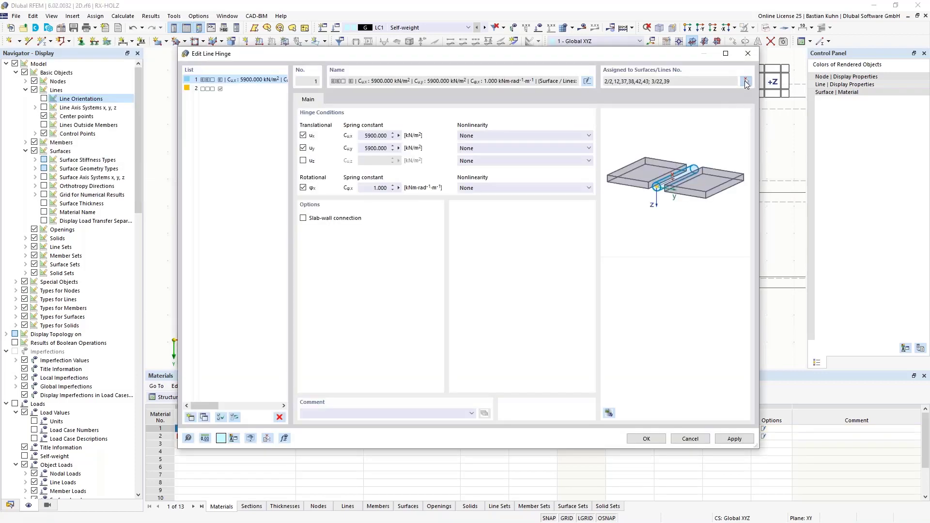
# Assign the line hinge to surface 9 between the two openings along its upper edge, line 20
pyautogui.click(745, 81)
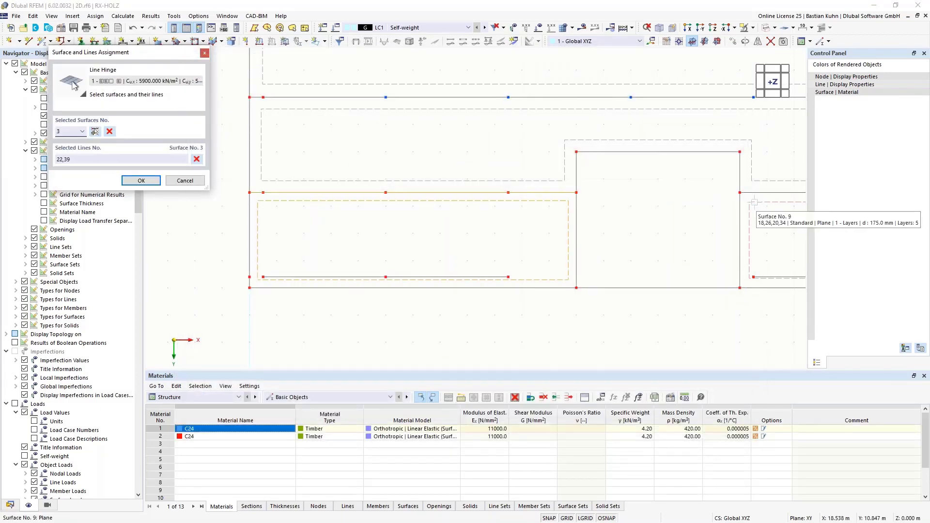
pyautogui.click(754, 202)
pyautogui.click(754, 193)
# Assign the line hinge to surface 11's upper edge lines 44 and 16, beside the right opening, and save the hinge
pyautogui.scroll(-5, 742, 257)
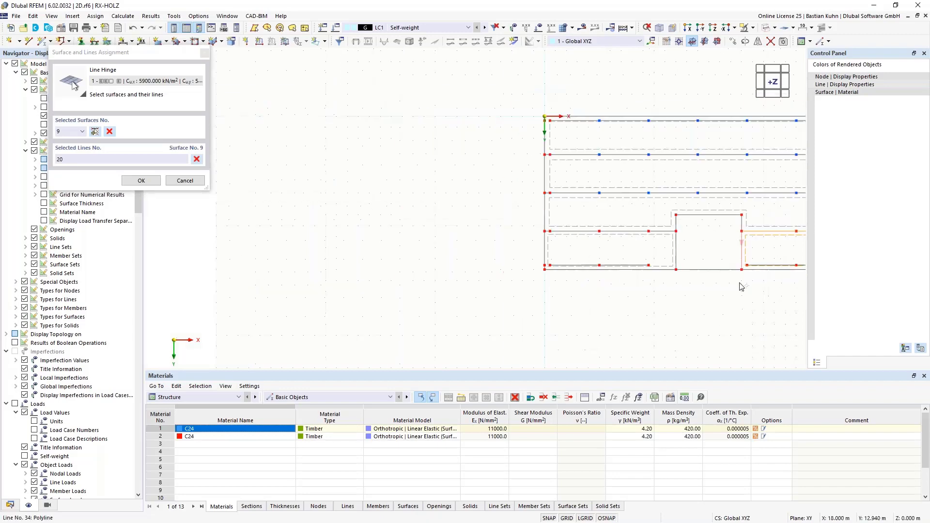
pyautogui.moveTo(739, 286); pyautogui.dragTo(413, 302, button='middle')
pyautogui.scroll(3, 625, 277)
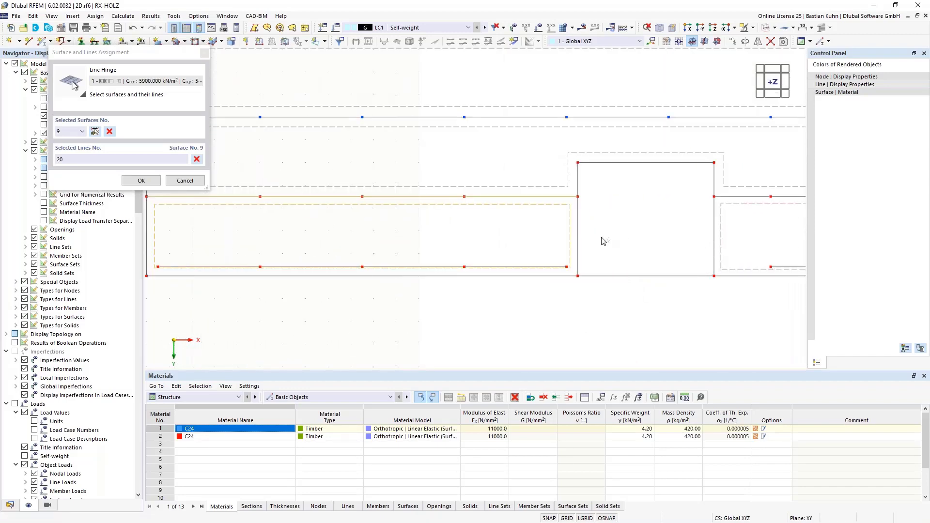
pyautogui.click(724, 197)
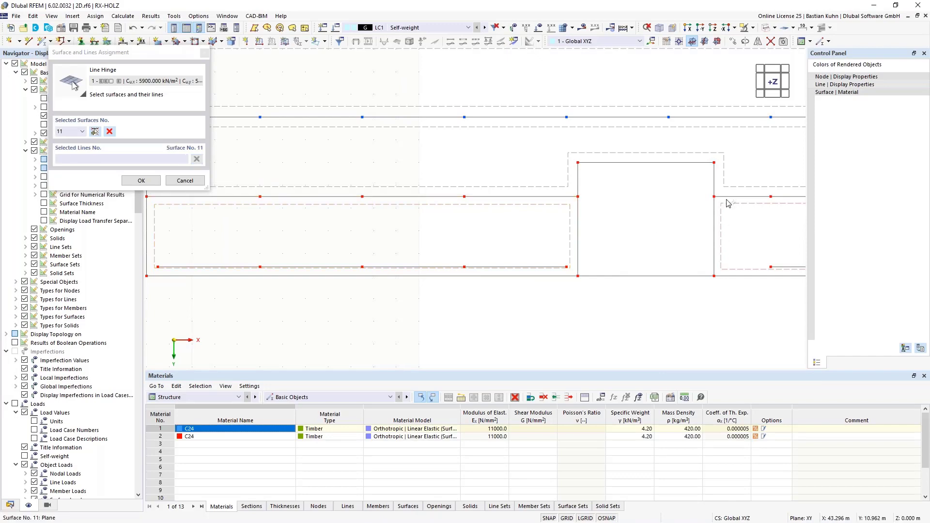
pyautogui.scroll(-5, 720, 232)
pyautogui.moveTo(732, 264); pyautogui.dragTo(449, 289, button='middle')
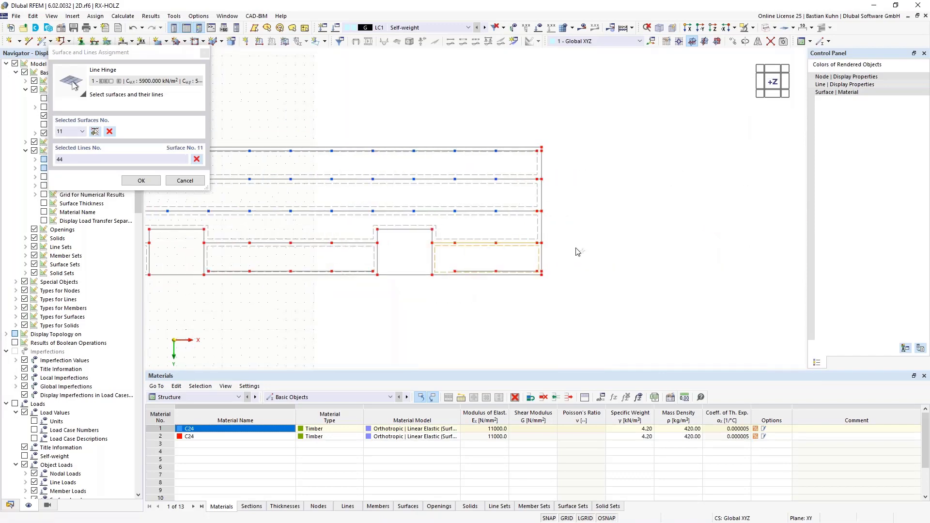
pyautogui.scroll(6, 563, 243)
pyautogui.click(499, 244)
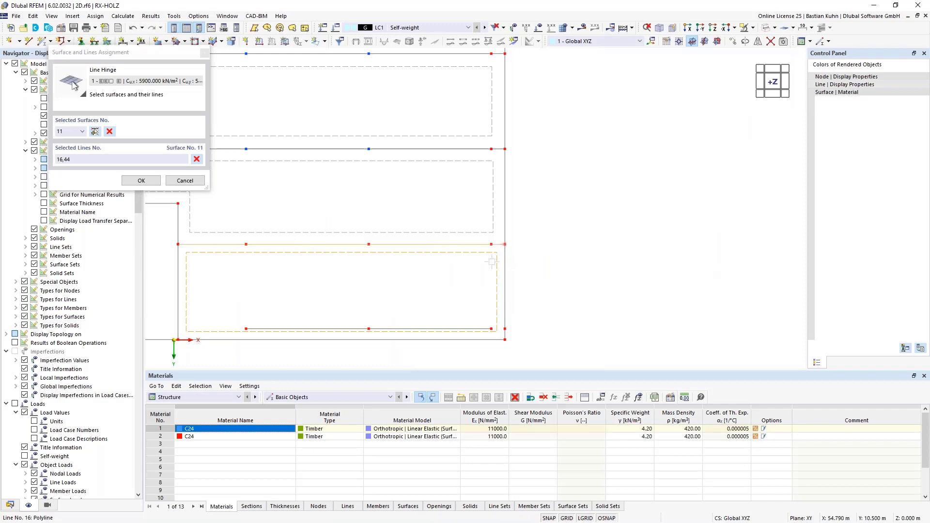
pyautogui.click(141, 180)
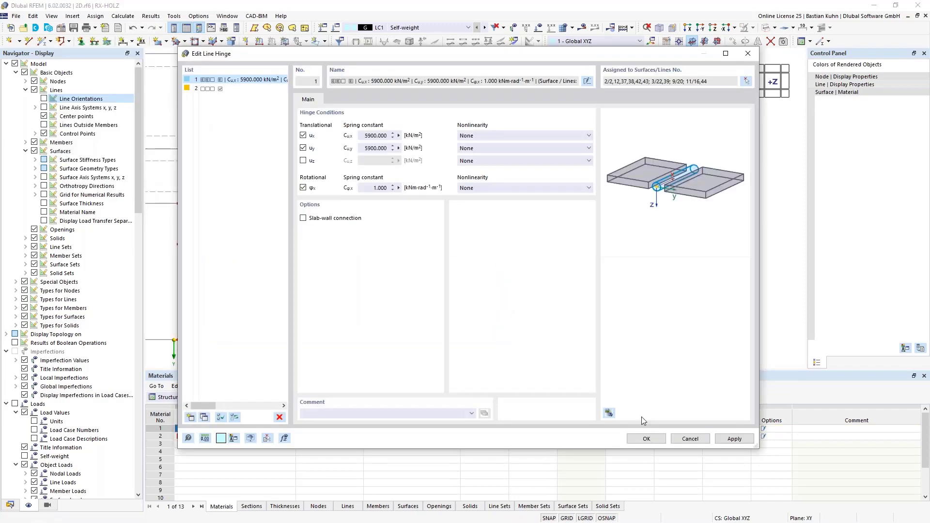
pyautogui.click(646, 439)
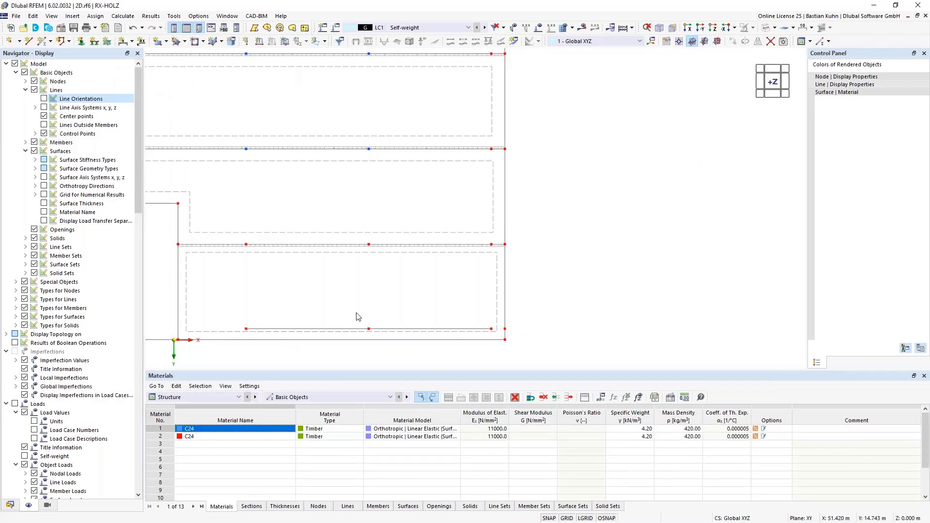
# Enlarge the line hinge graphics and widen their spacing in the model display
pyautogui.scroll(3, 564, 265)
pyautogui.scroll(3, 488, 241)
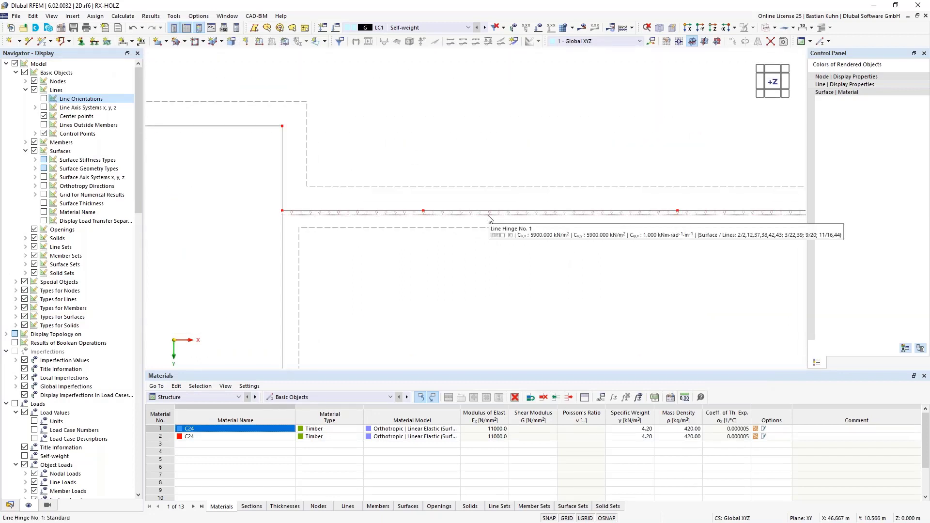
pyautogui.rightClick(488, 218)
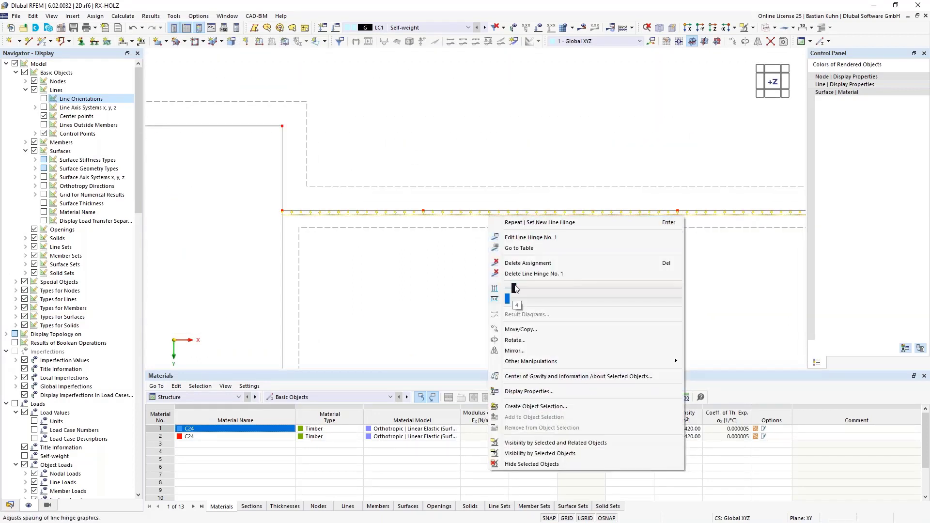
pyautogui.moveTo(586, 289); pyautogui.dragTo(609, 289)
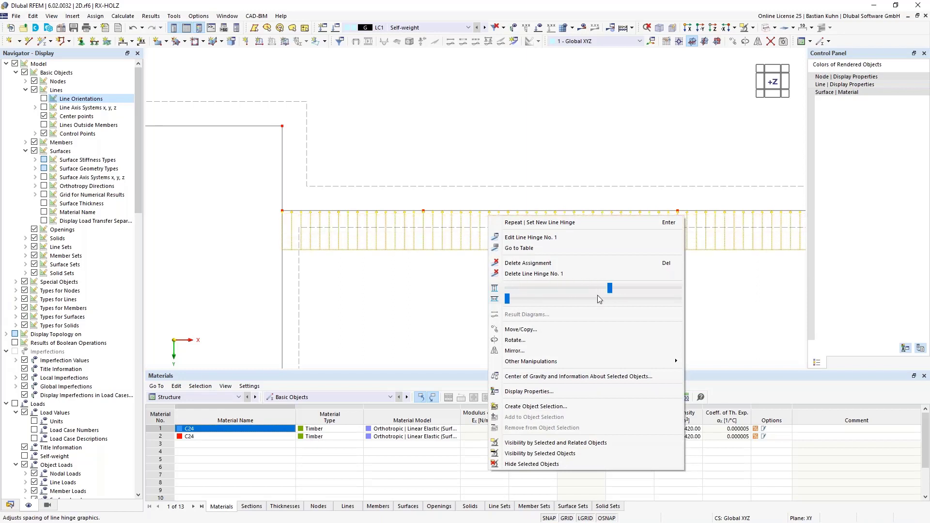
pyautogui.moveTo(508, 303); pyautogui.dragTo(590, 302)
pyautogui.click(435, 317)
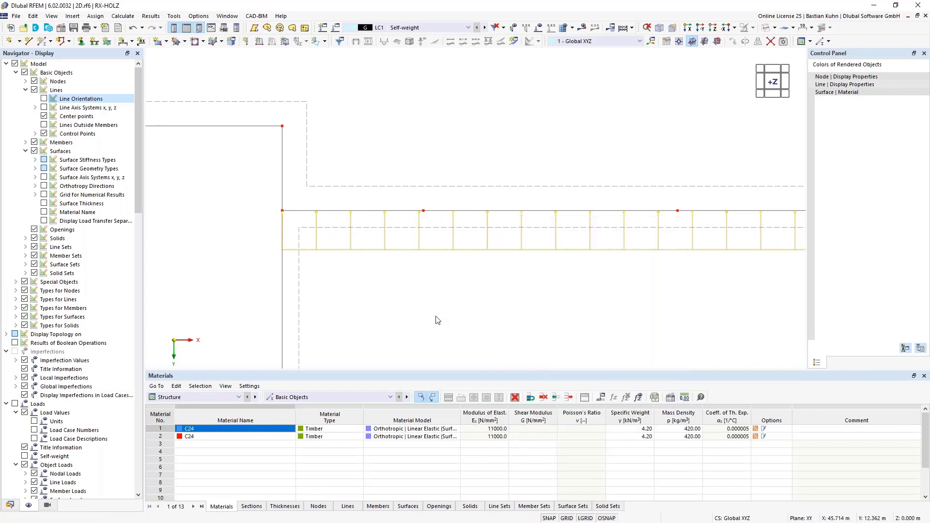
# Edit the Hinged line support to release uX and uY with spring constants of 5900 kN/m² each, keeping uZ fixed
pyautogui.scroll(-3, 405, 297)
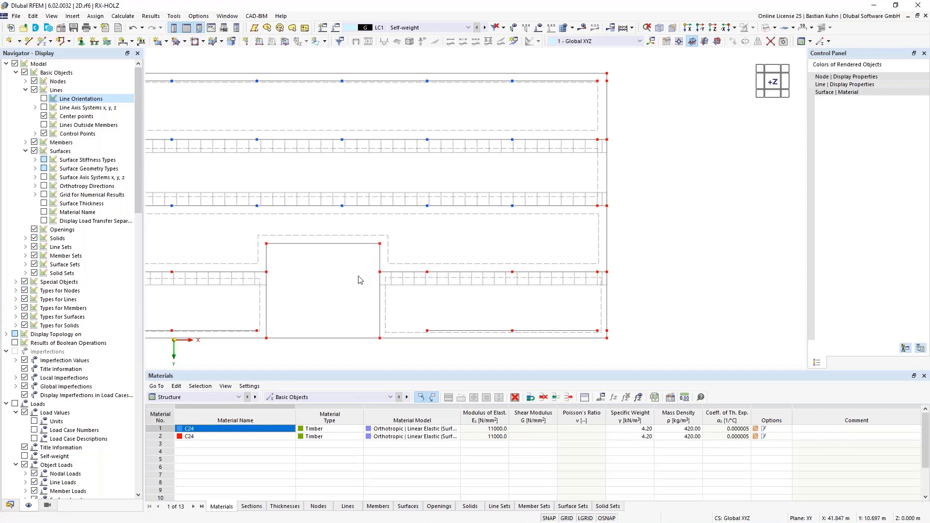
pyautogui.scroll(-4, 358, 278)
pyautogui.moveTo(359, 278); pyautogui.dragTo(517, 251, button='middle')
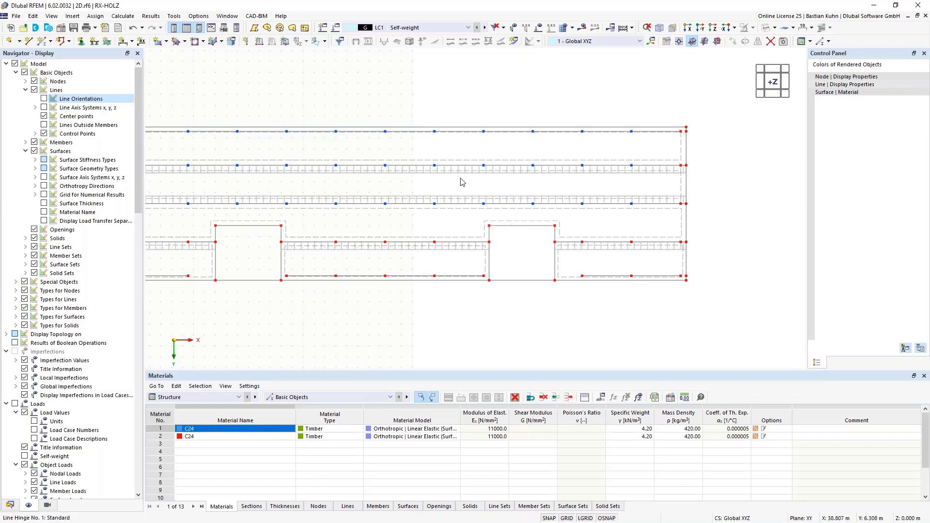
pyautogui.click(94, 40)
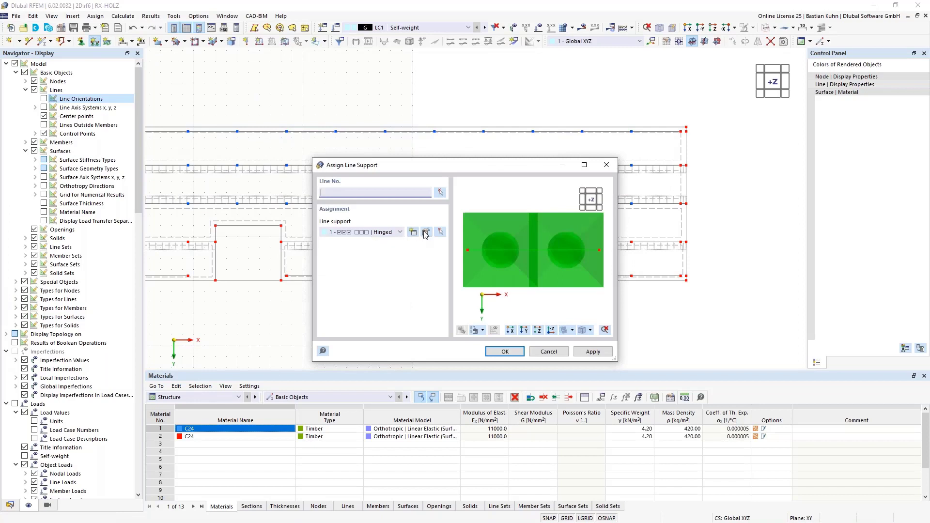
pyautogui.click(426, 234)
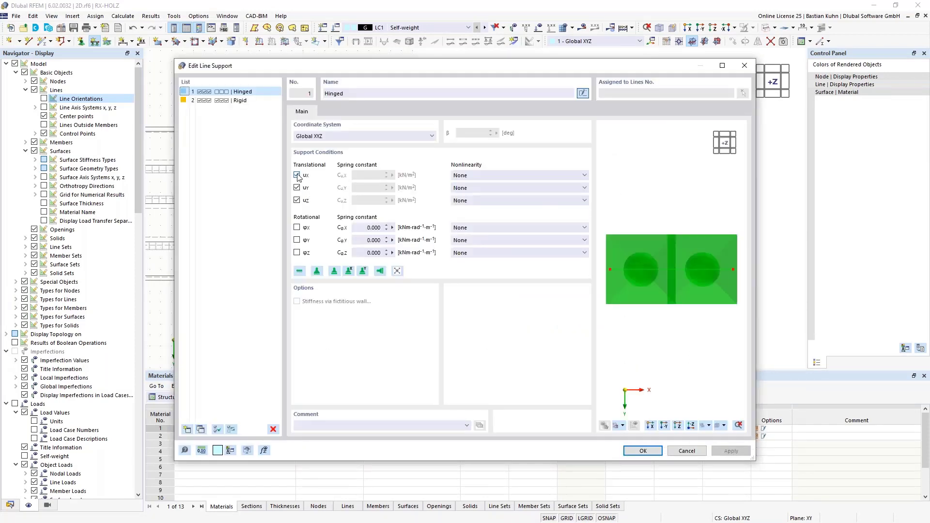
pyautogui.click(297, 175)
pyautogui.click(297, 187)
pyautogui.click(374, 174)
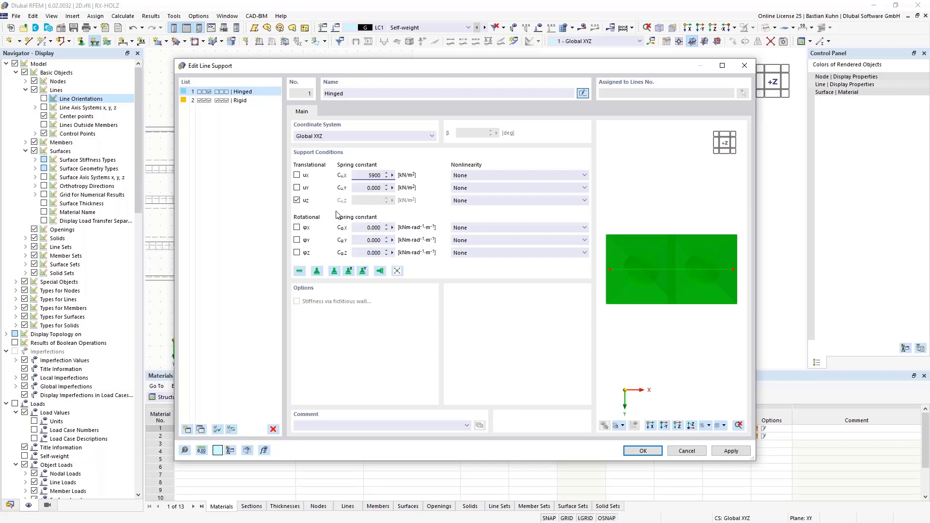
pyautogui.write('5900')
pyautogui.press('Tab')
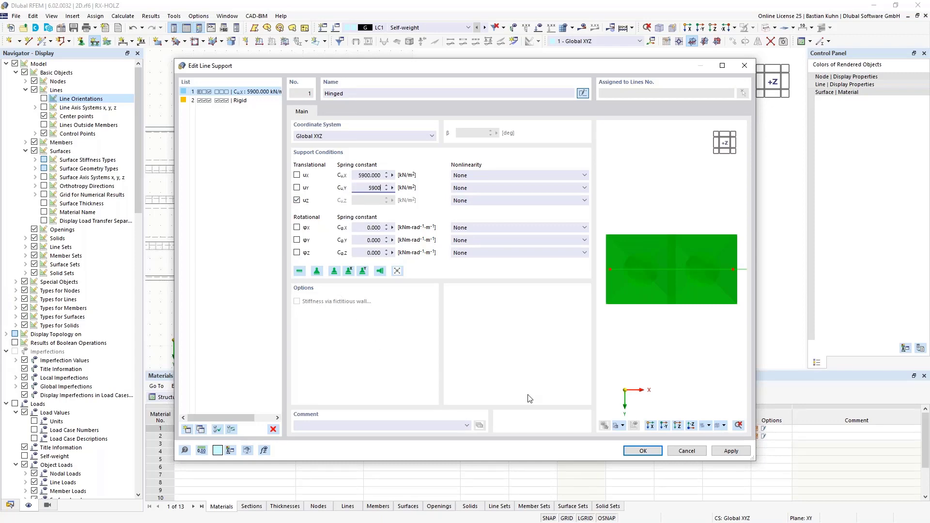
pyautogui.click(626, 451)
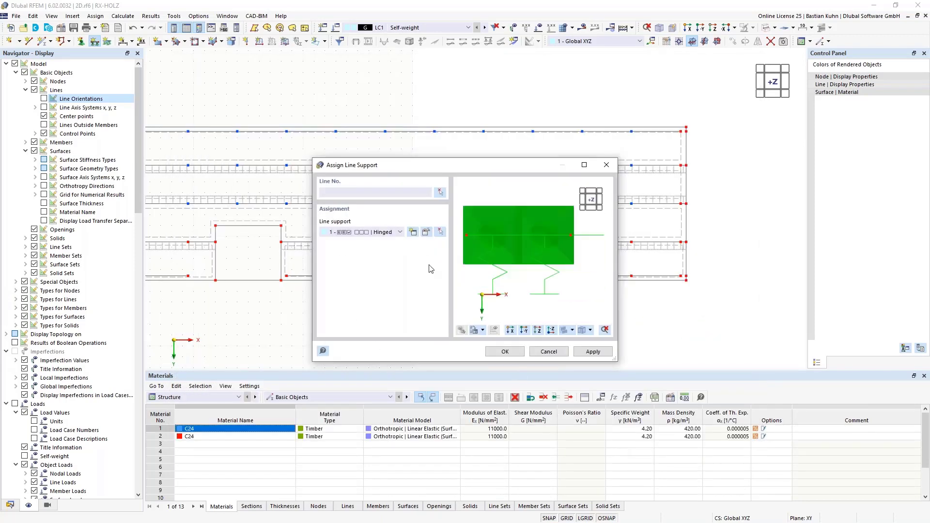
# Switch the Hinged line support's coordinate system to Local xyz and save it for assignment
pyautogui.click(427, 232)
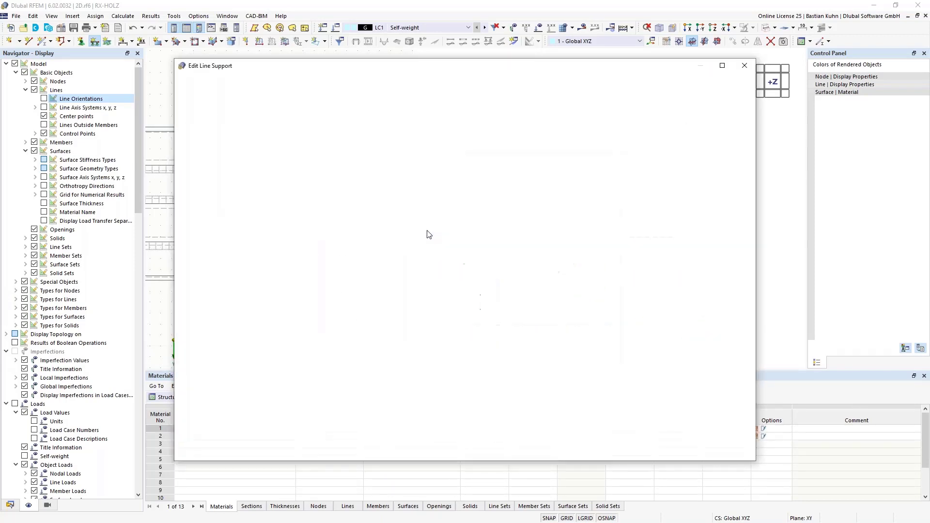
pyautogui.click(355, 135)
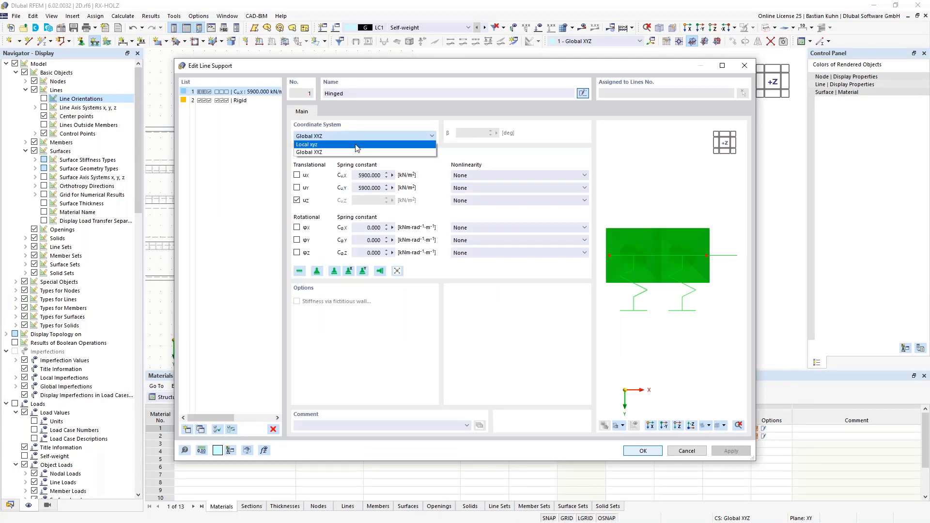
pyautogui.click(354, 145)
pyautogui.click(634, 452)
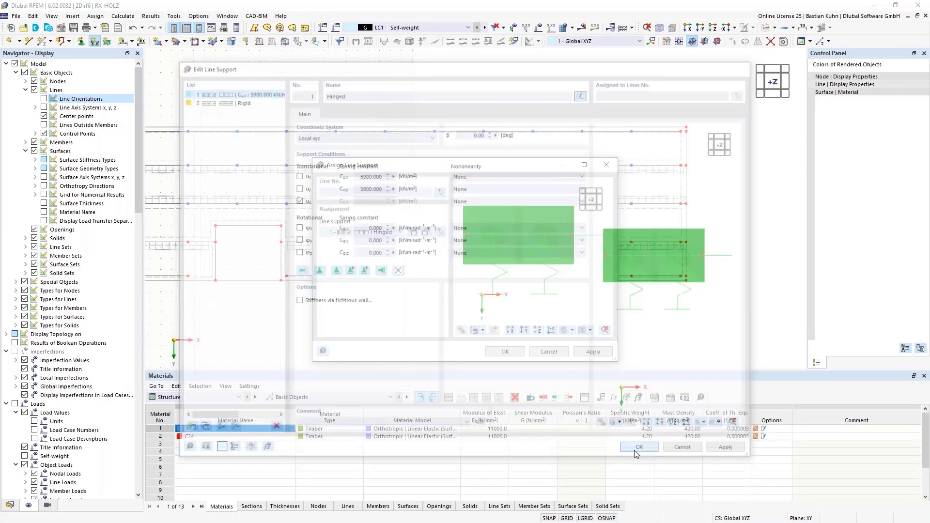
pyautogui.click(505, 352)
# Assign the Hinged line support to both side edges and the upper edge of the left opening
pyautogui.click(216, 259)
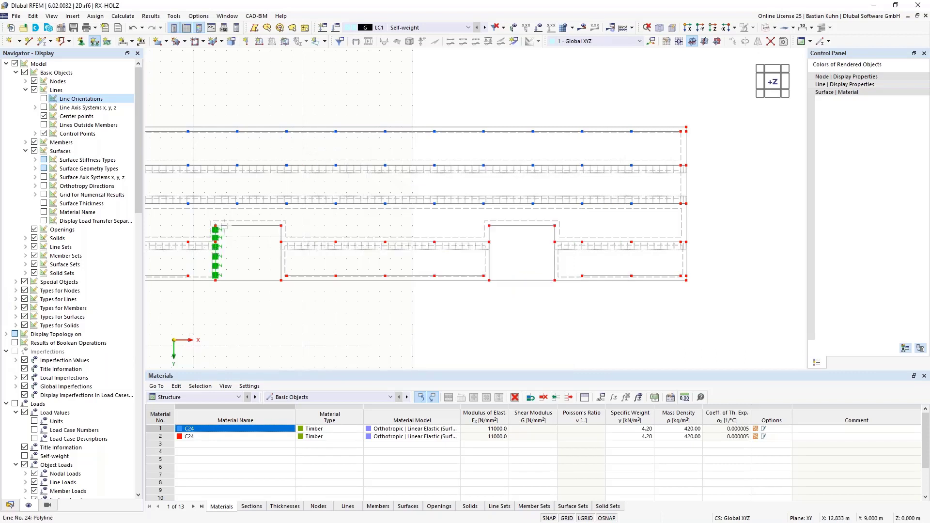
pyautogui.click(234, 225)
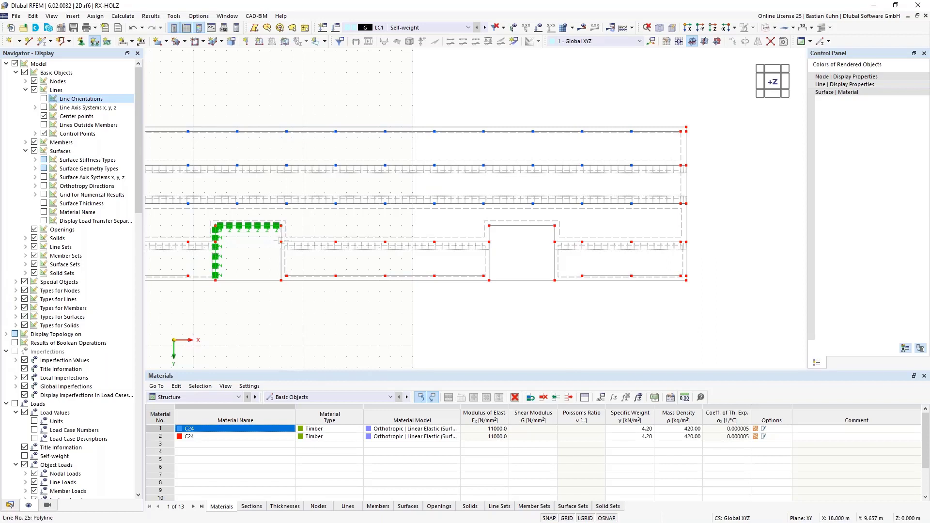
pyautogui.click(281, 242)
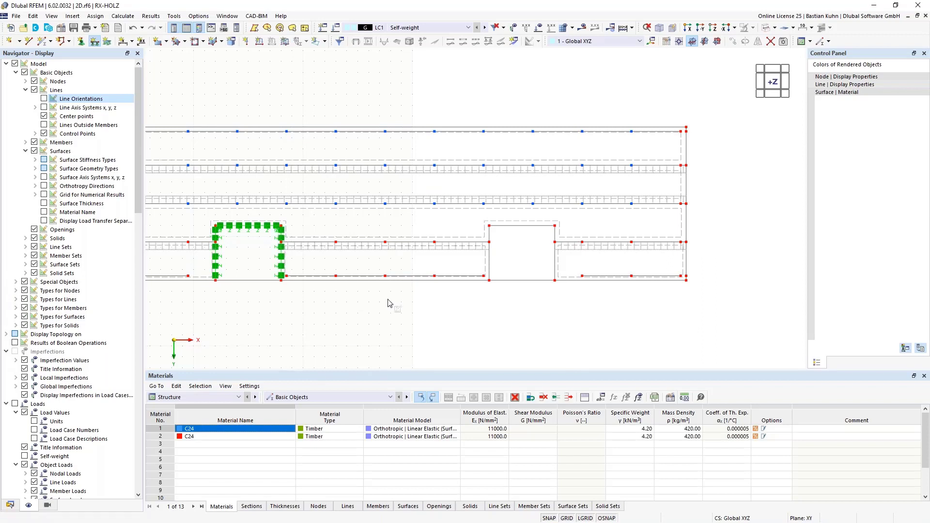
# Assign the Hinged line support to all side-edge segments and the upper edge of the right opening
pyautogui.click(489, 248)
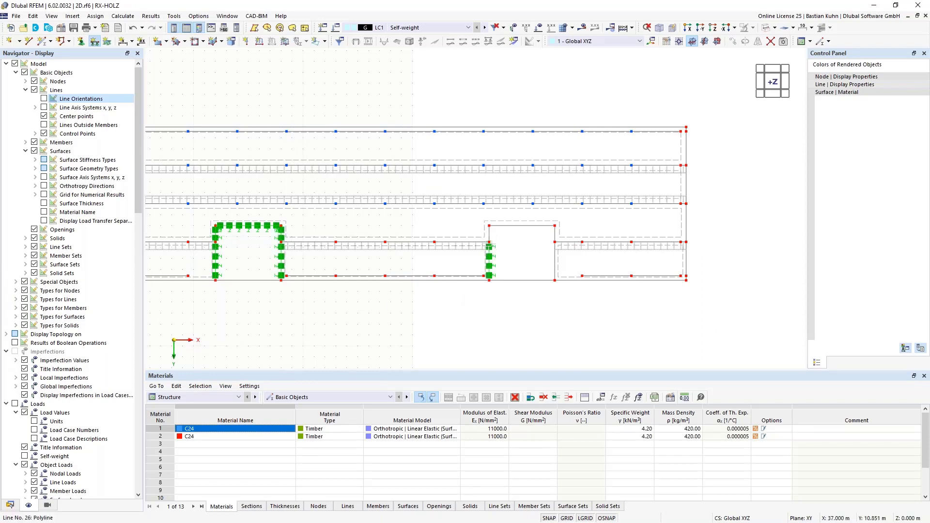
pyautogui.click(489, 233)
pyautogui.click(497, 226)
pyautogui.click(555, 234)
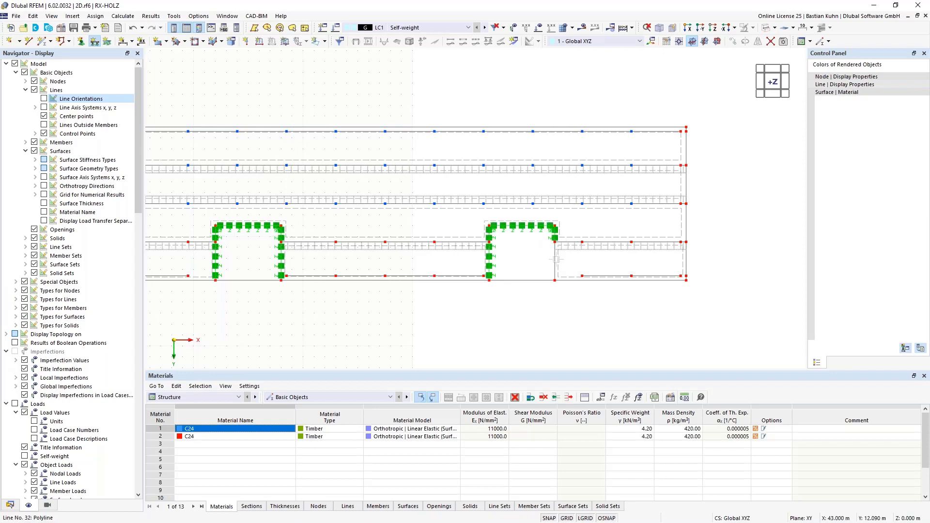
pyautogui.click(555, 259)
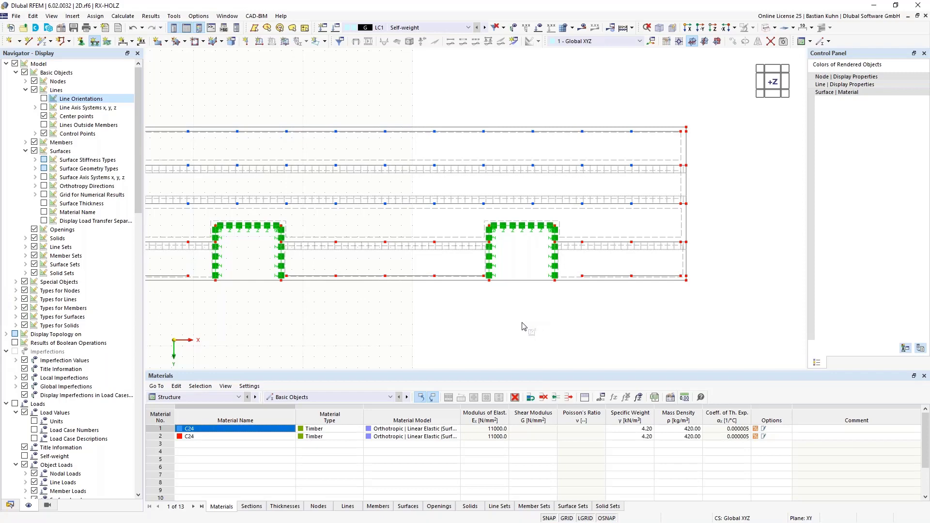
pyautogui.press('Escape')
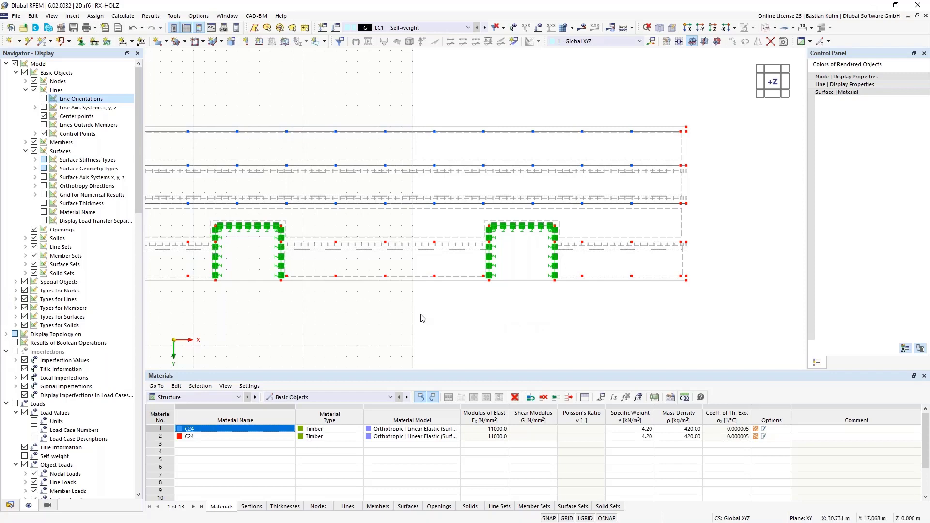
# Edit the Hinged nodal support to release uX, uY and φZ, keeping only uZ fixed
pyautogui.scroll(-3, 438, 314)
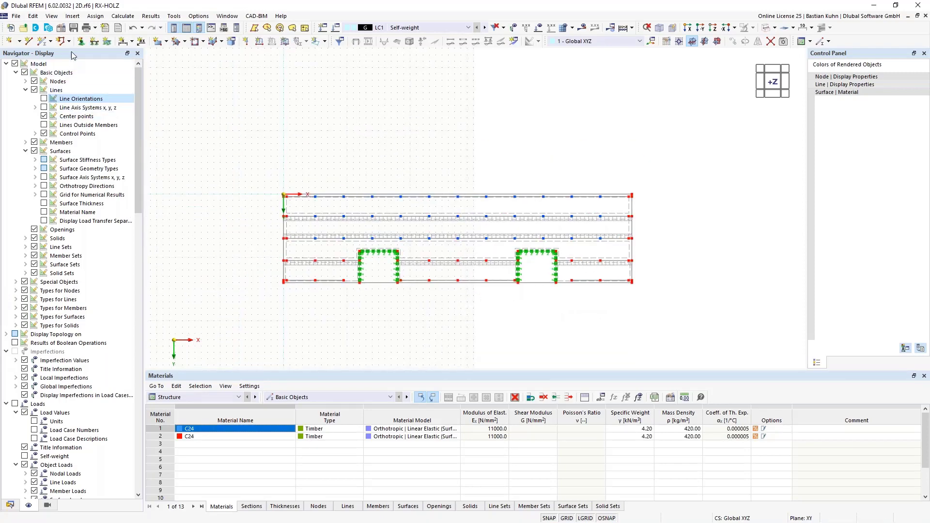
pyautogui.click(81, 41)
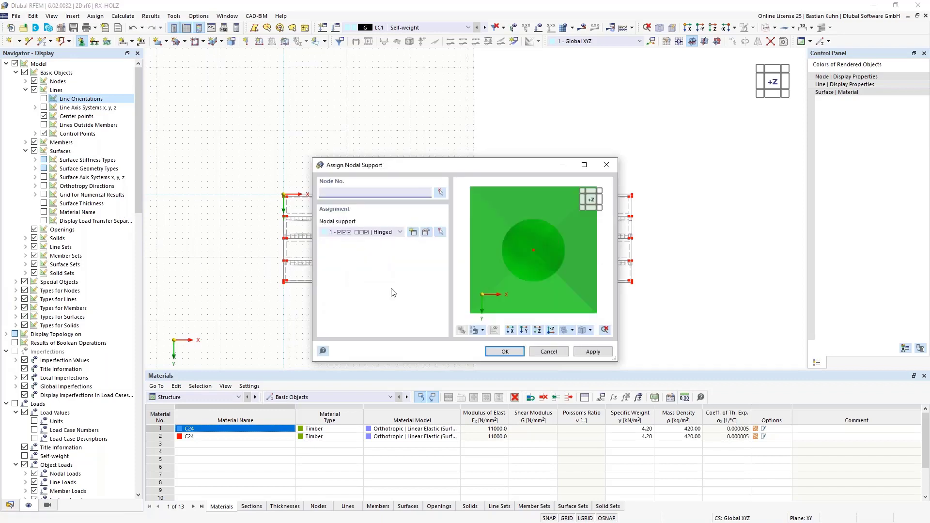
pyautogui.click(426, 232)
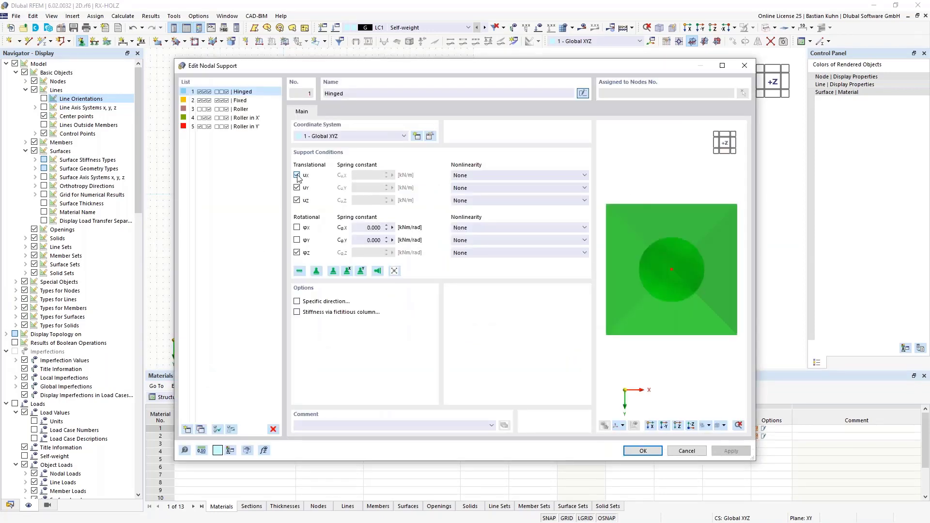
pyautogui.click(297, 175)
pyautogui.click(296, 188)
pyautogui.click(297, 253)
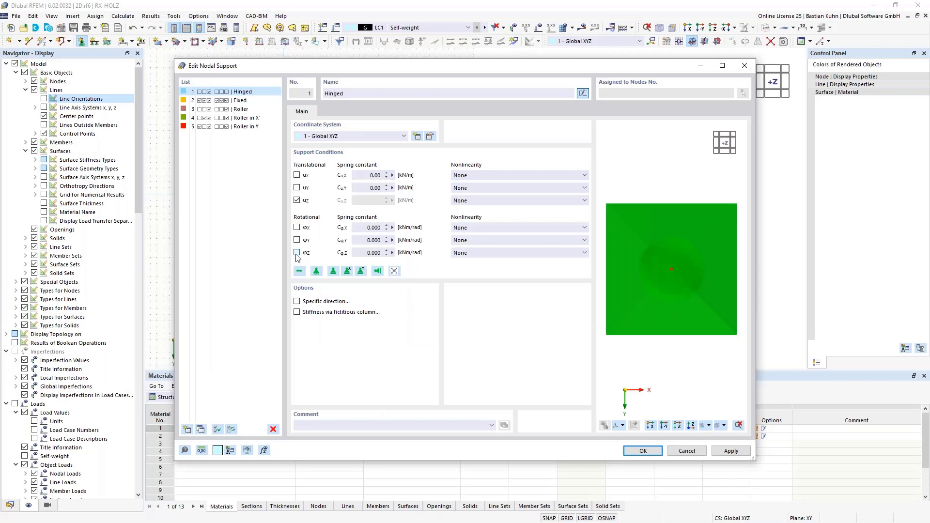
pyautogui.click(642, 450)
# Assign the nodal support to the inset node columns beside and between the openings and to the strip nodes above both openings
pyautogui.click(503, 352)
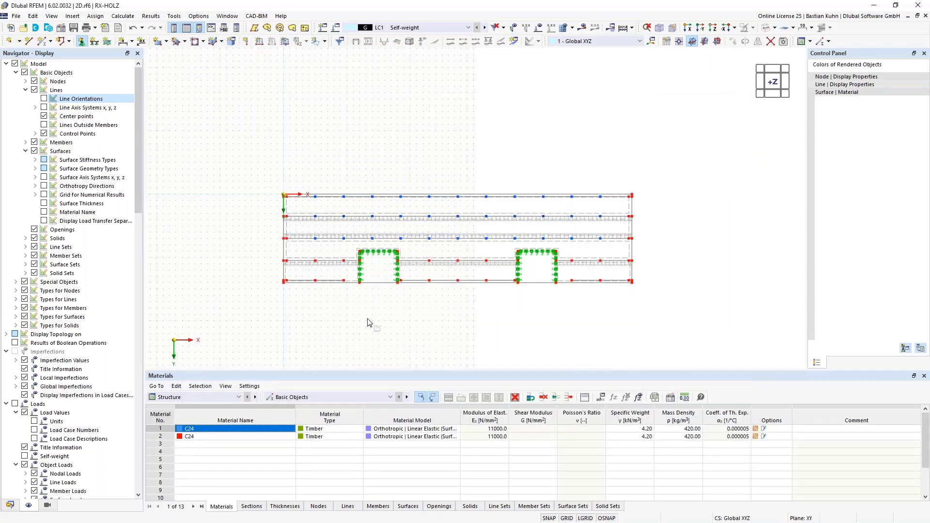
pyautogui.moveTo(352, 295); pyautogui.dragTo(286, 177)
pyautogui.moveTo(497, 295); pyautogui.dragTo(398, 184)
pyautogui.scroll(3, 626, 293)
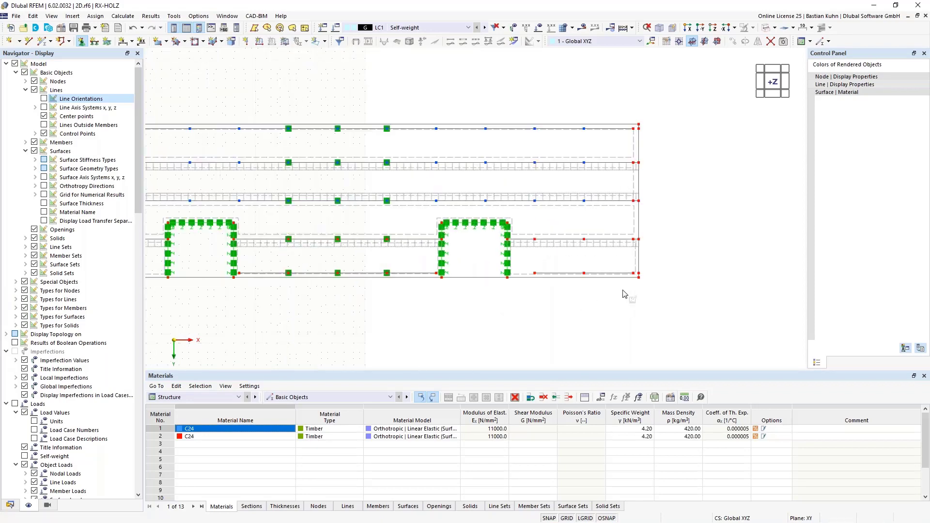
pyautogui.moveTo(643, 288); pyautogui.dragTo(395, 187)
pyautogui.moveTo(373, 318); pyautogui.dragTo(598, 312, button='middle')
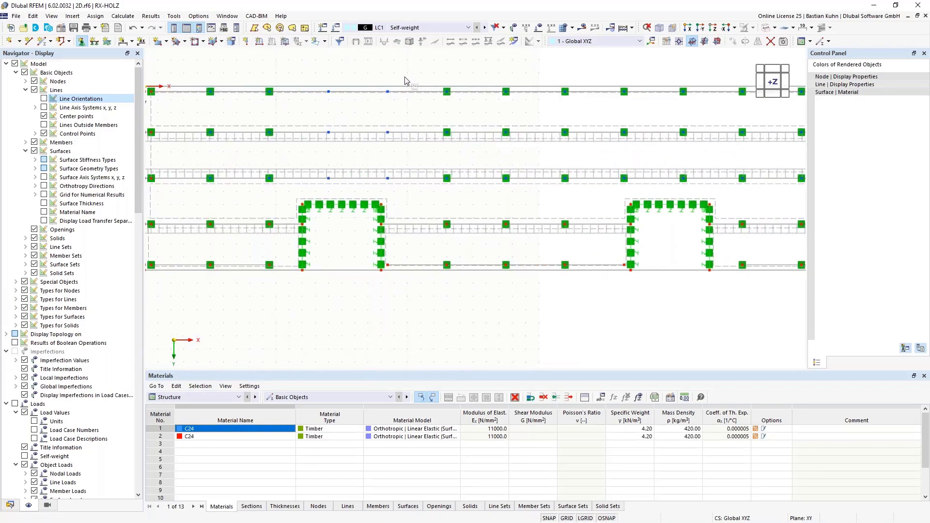
pyautogui.moveTo(405, 77); pyautogui.dragTo(315, 204)
pyautogui.press('Escape')
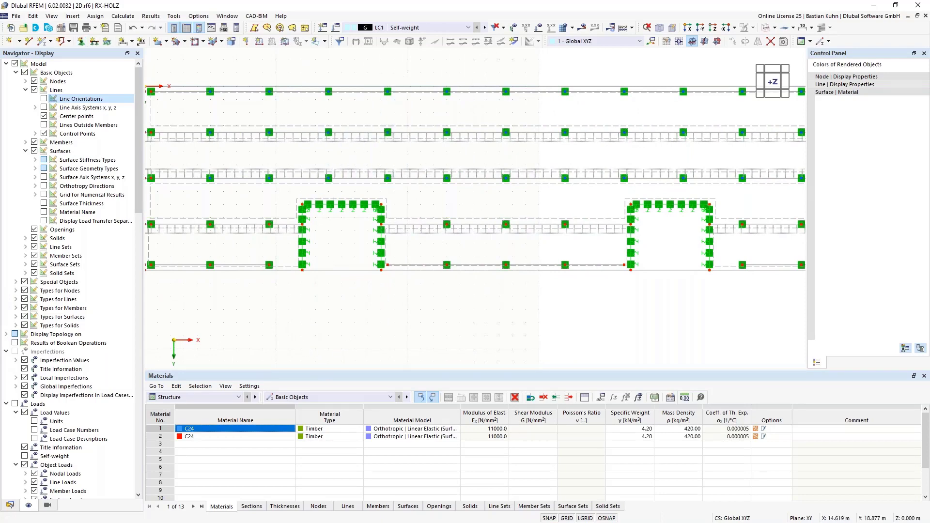
# Apply a uniform 1.00 kN/m² surface load in direction ZA to all surfaces in load case LC1 Self-weight
pyautogui.scroll(-2, 341, 332)
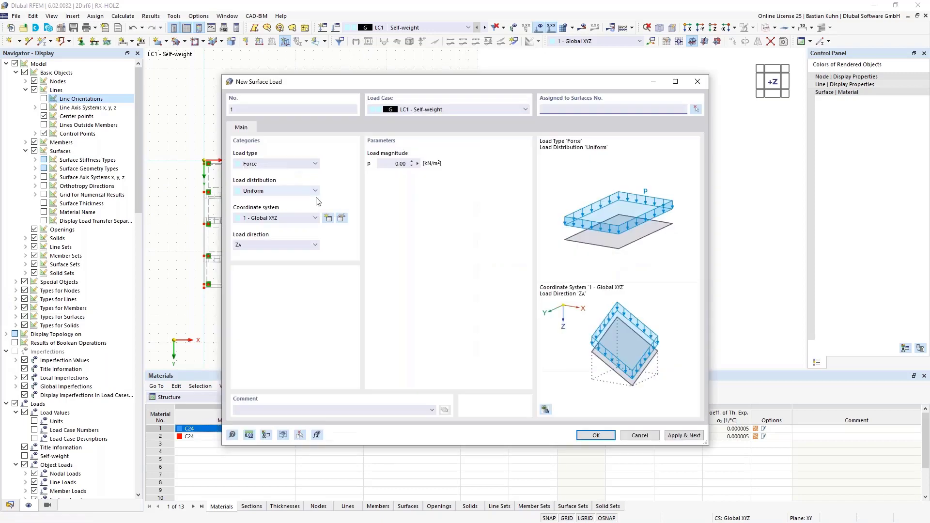
pyautogui.click(400, 164)
pyautogui.write('1')
pyautogui.press('Return')
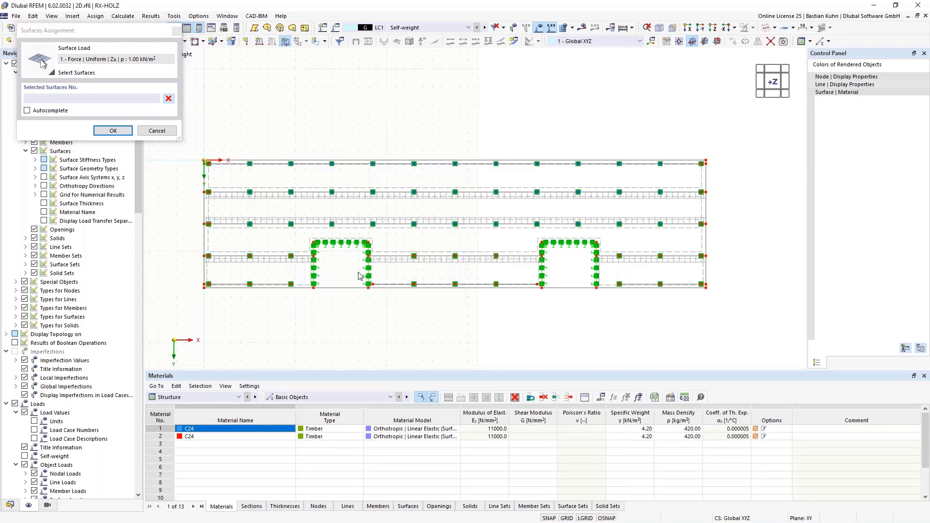
pyautogui.moveTo(194, 147); pyautogui.dragTo(731, 324)
pyautogui.click(113, 131)
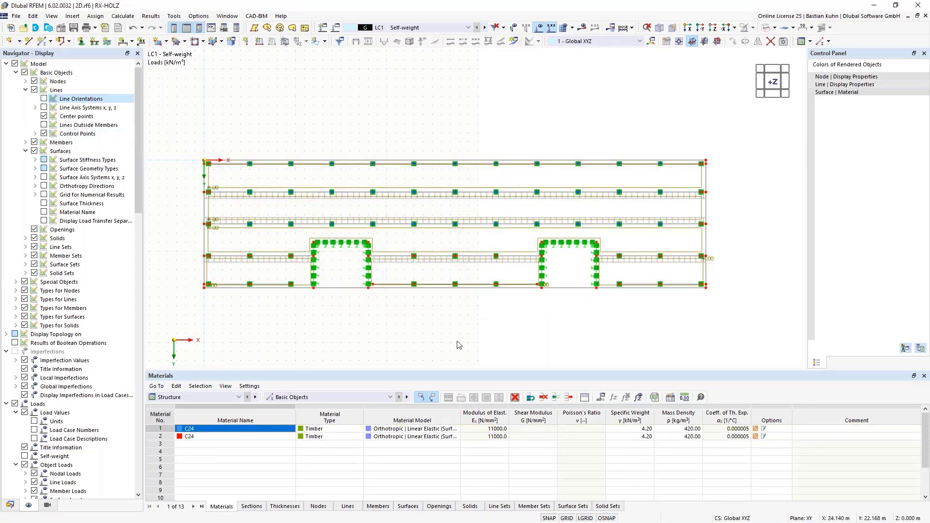
pyautogui.keyDown('ctrl'); pyautogui.moveTo(500, 344); pyautogui.dragTo(444, 204, button='middle'); pyautogui.keyUp('ctrl')
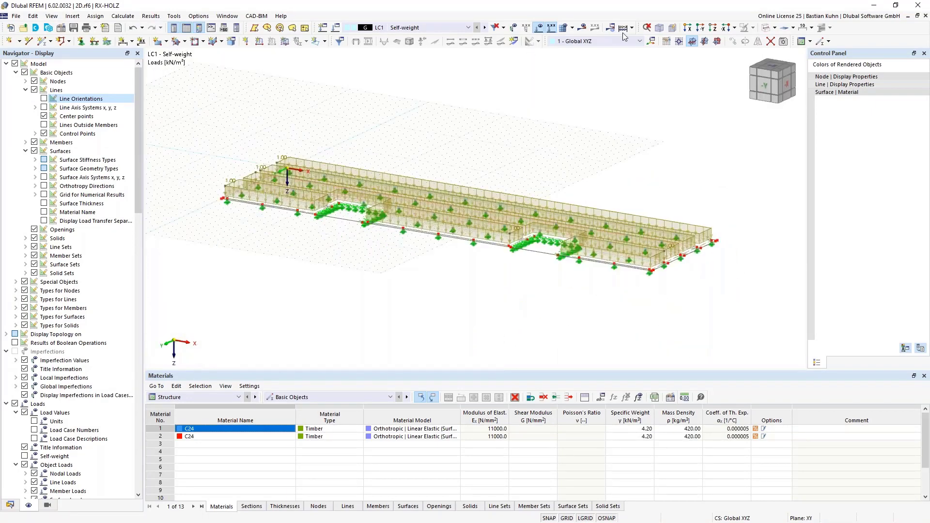
pyautogui.click(710, 30)
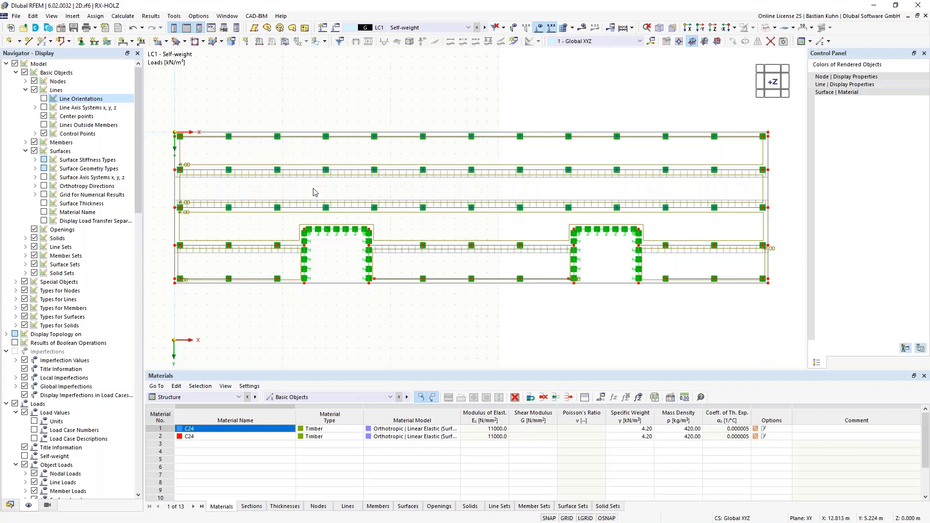
# Create load cases LC2 to LC5 with action category Imposed loads - category A: domestic, residential areas
pyautogui.click(323, 28)
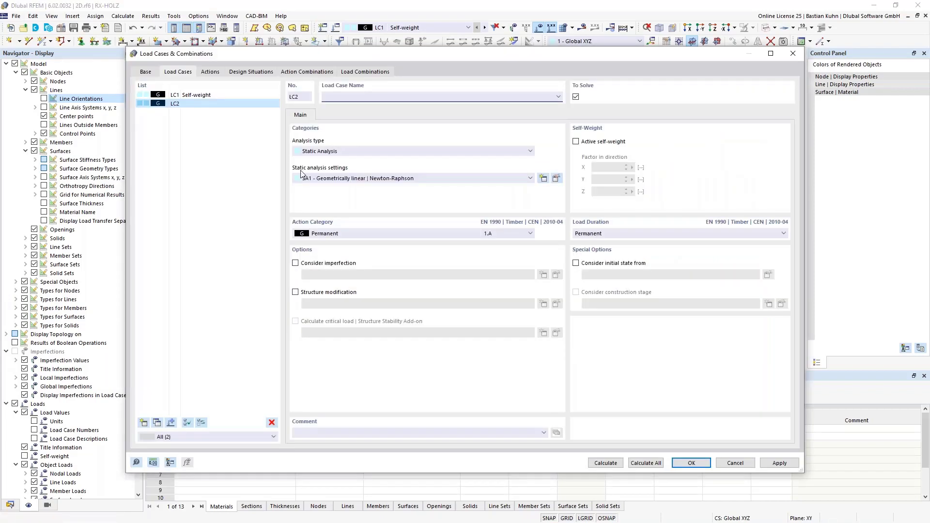
pyautogui.click(351, 237)
pyautogui.click(339, 263)
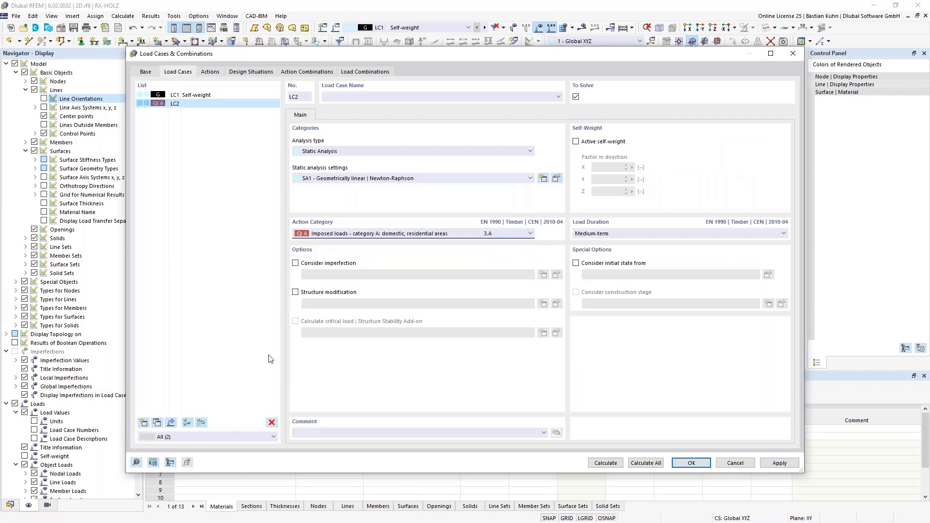
pyautogui.click(146, 423)
pyautogui.click(146, 424)
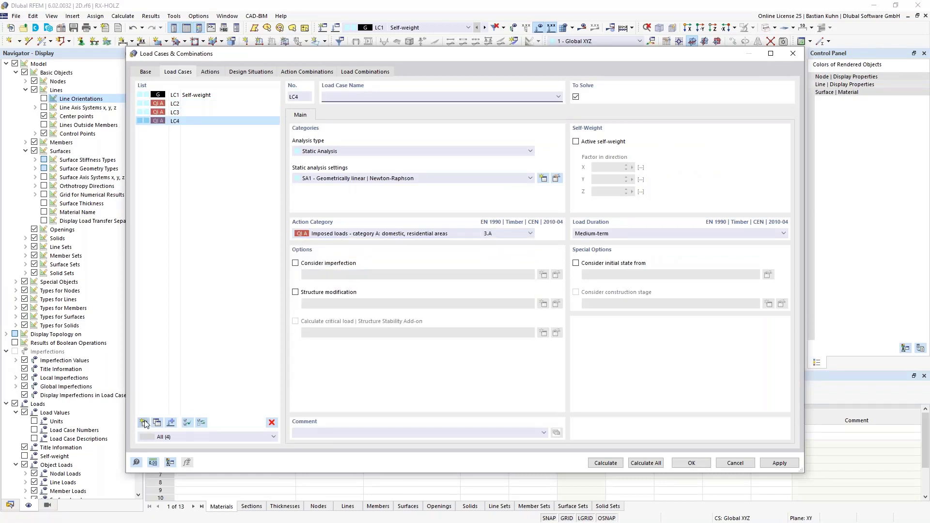
pyautogui.click(144, 422)
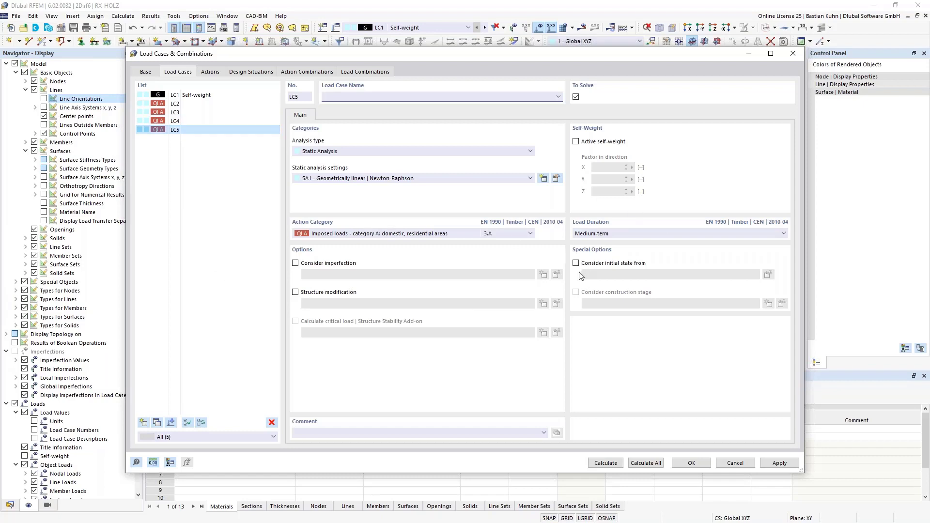
# Add load case LC6 with the action category Wind and save the load cases
pyautogui.click(144, 423)
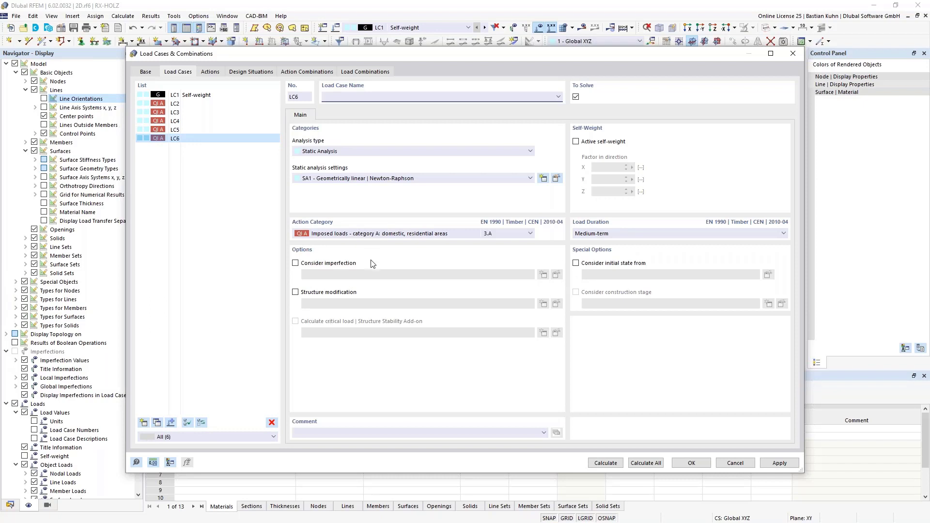
pyautogui.click(373, 237)
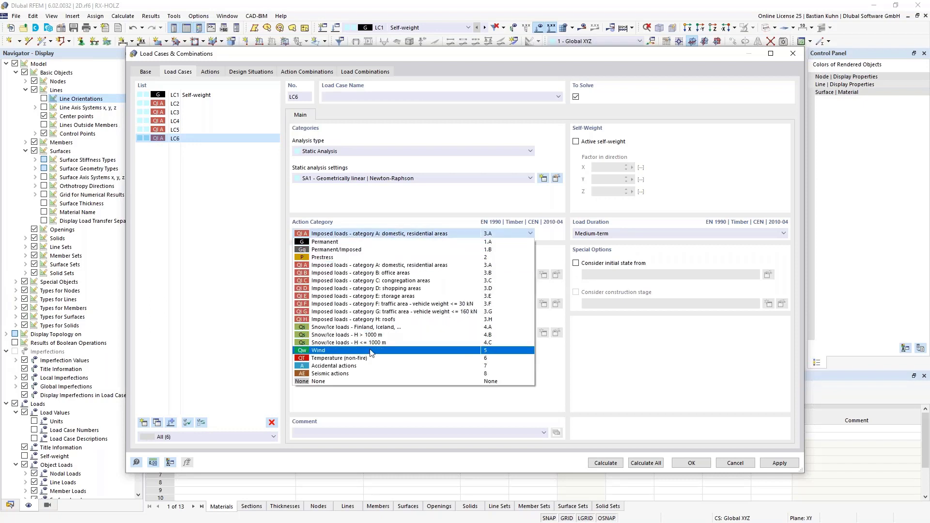
pyautogui.click(388, 351)
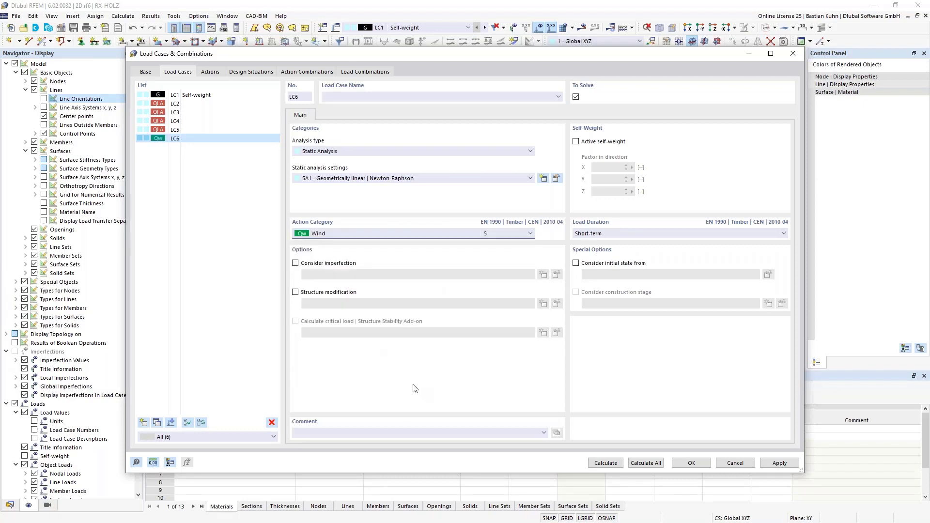
pyautogui.click(691, 464)
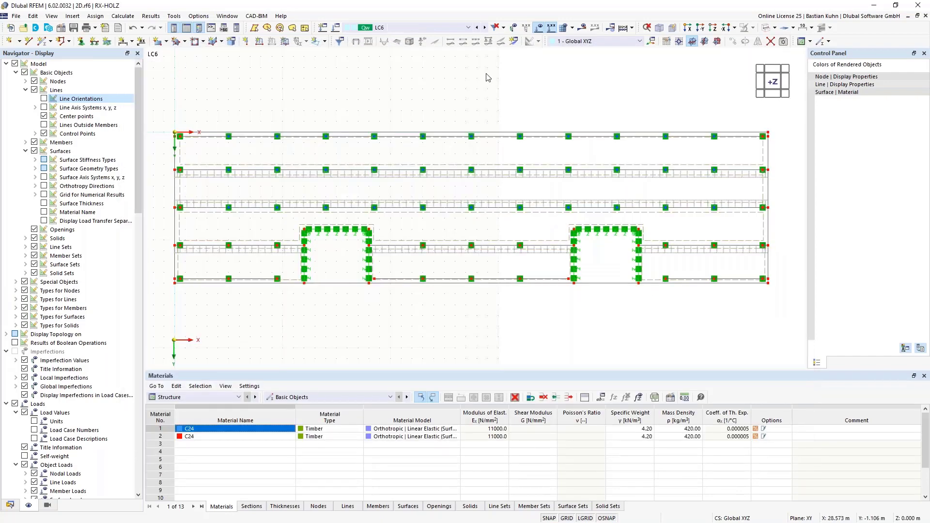
# Apply a uniform 1.50 kN/m² surface load in direction ZA to surface 1 in load case LC2
pyautogui.click(464, 28)
pyautogui.click(466, 45)
pyautogui.click(285, 41)
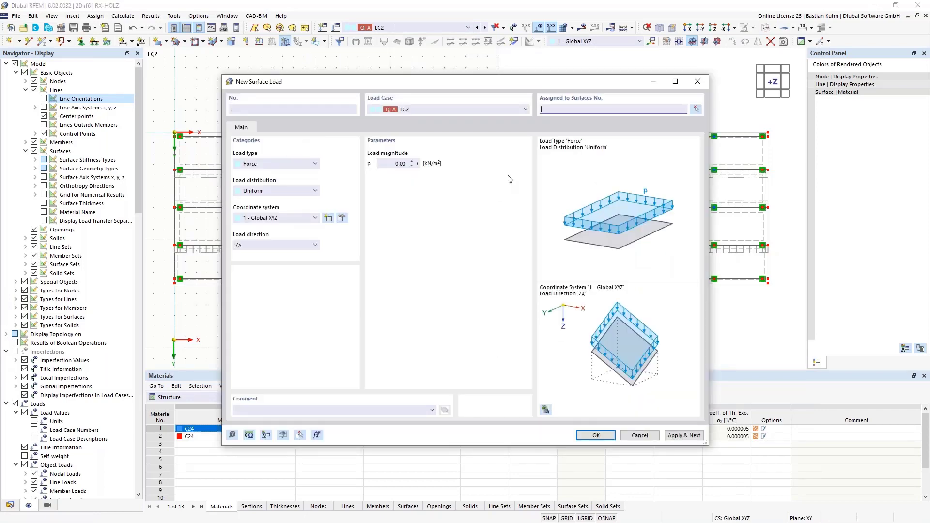
pyautogui.click(392, 164)
pyautogui.click(695, 109)
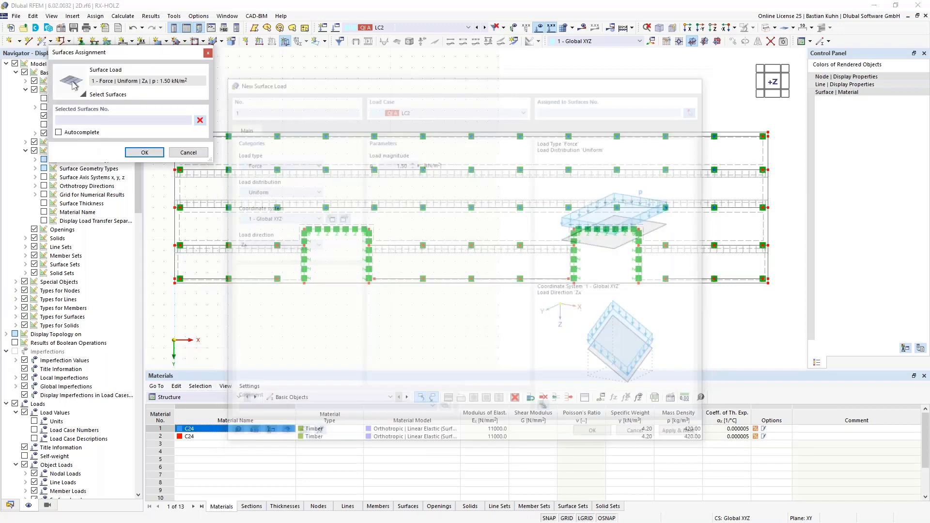
pyautogui.click(549, 138)
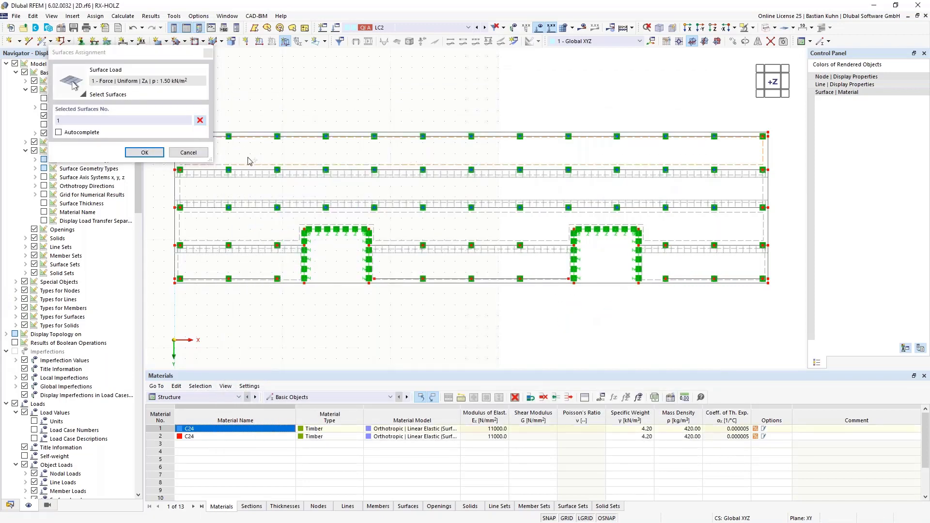
pyautogui.click(142, 153)
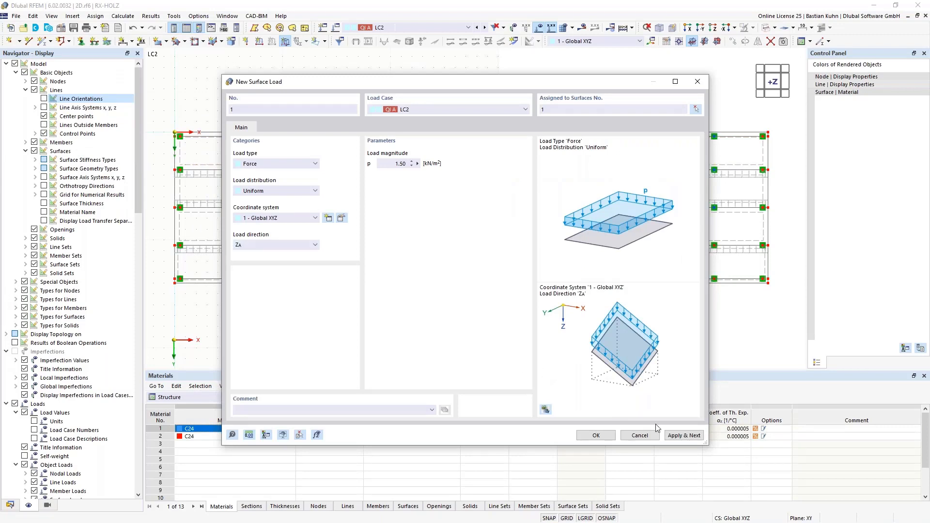
pyautogui.click(683, 435)
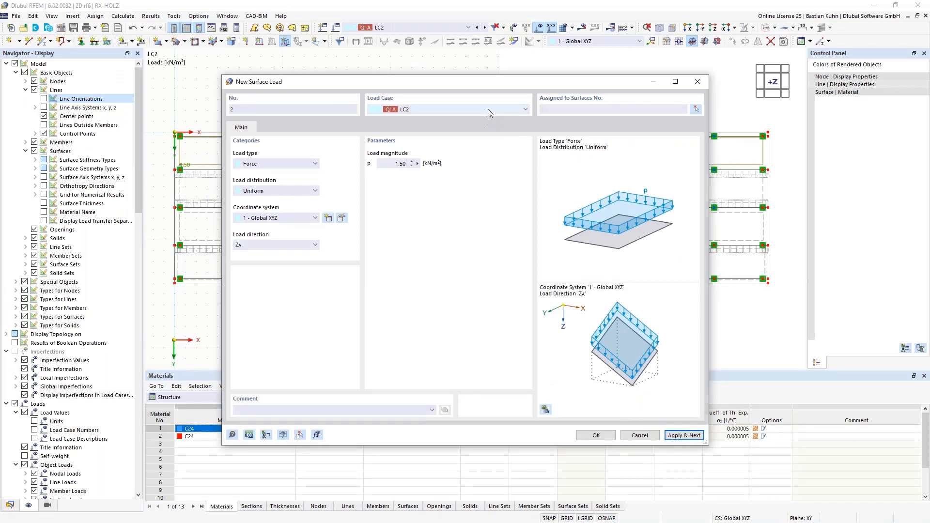
# Apply the same 1.50 kN/m² surface load to surface 2 in load case LC3
pyautogui.click(487, 109)
pyautogui.click(488, 131)
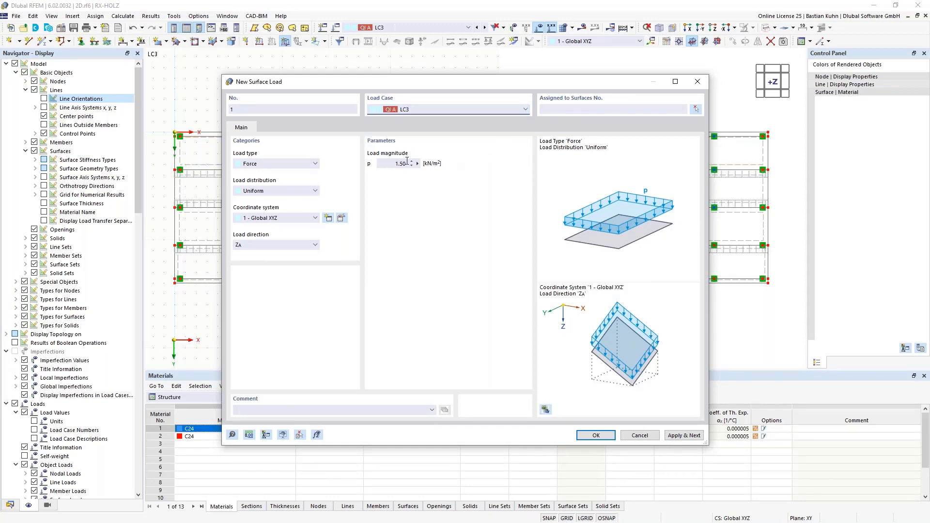
pyautogui.click(695, 109)
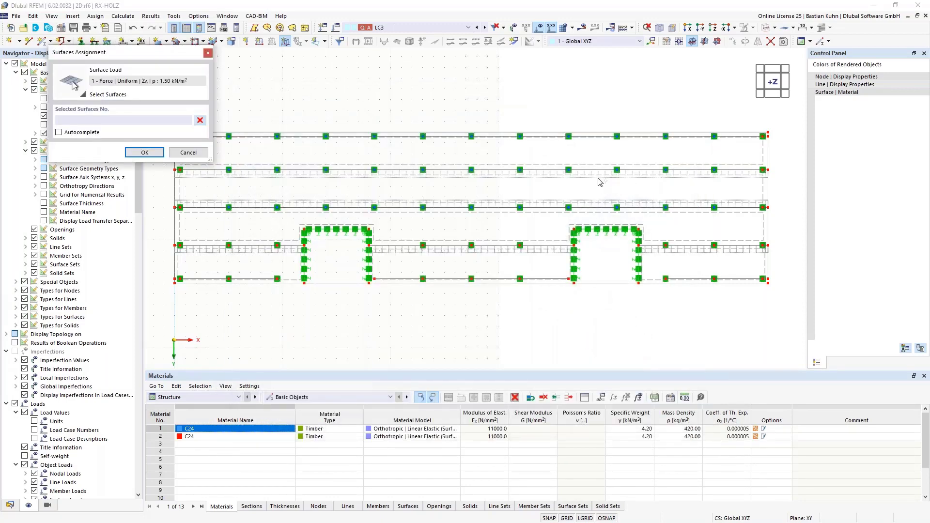
pyautogui.click(144, 152)
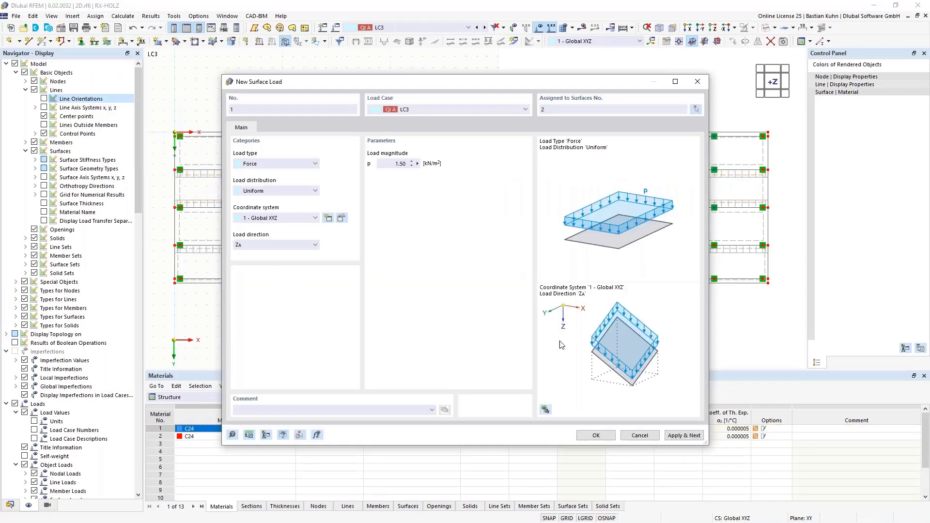
pyautogui.click(673, 435)
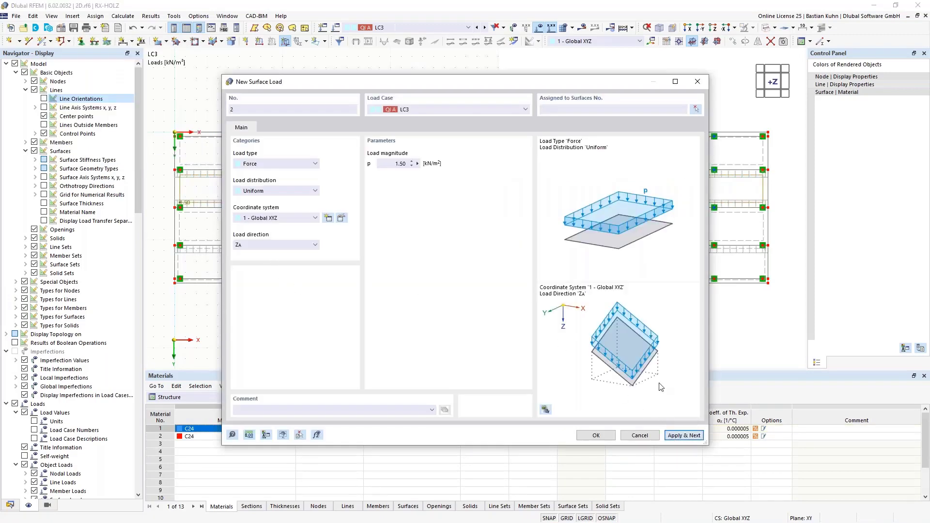
# Apply the 1.50 kN/m² surface load to surface 5 in load case LC4
pyautogui.click(473, 108)
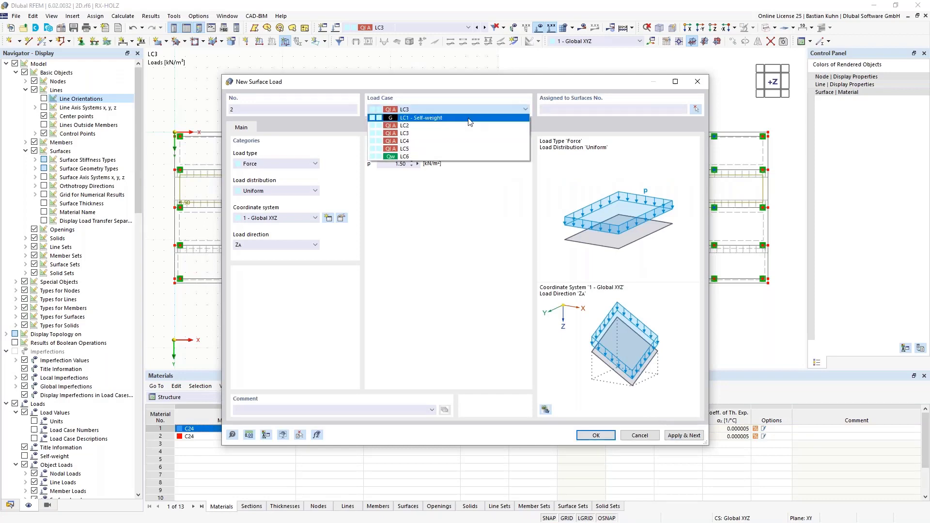
pyautogui.click(466, 143)
pyautogui.click(695, 109)
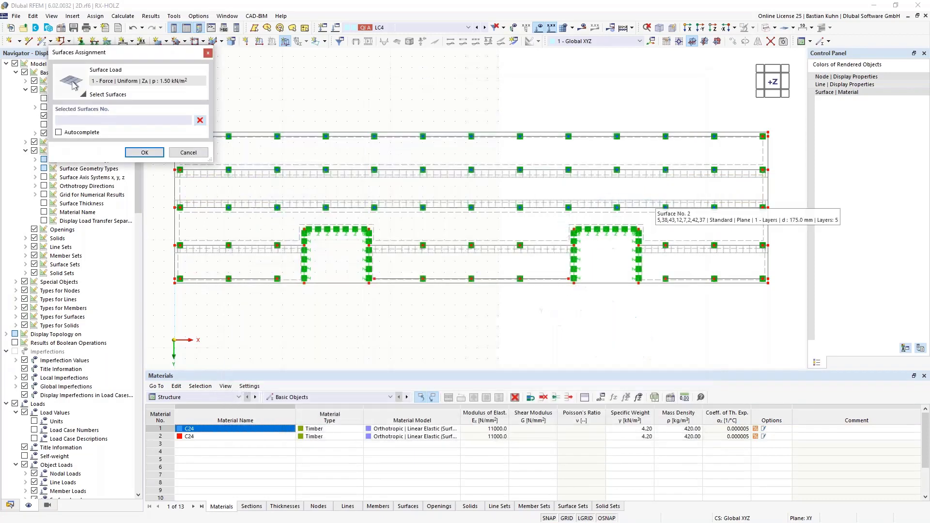
pyautogui.click(533, 217)
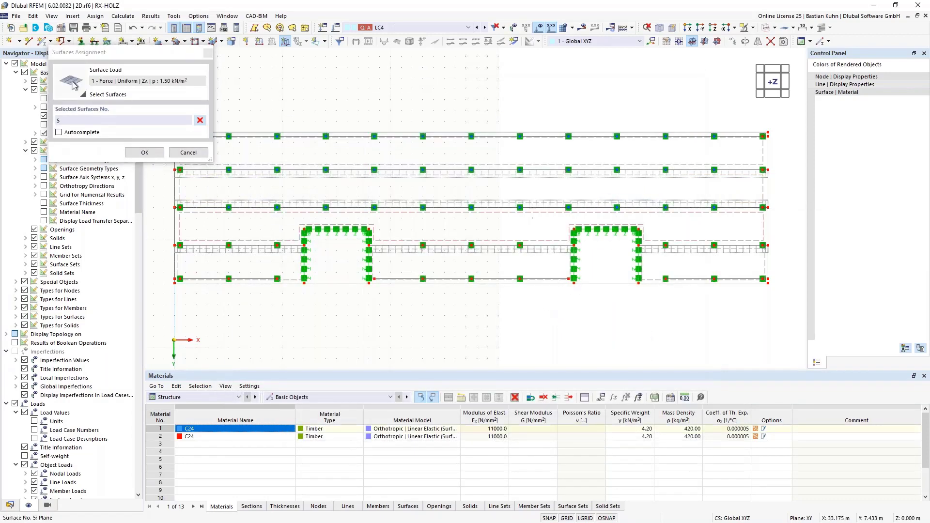
pyautogui.click(144, 152)
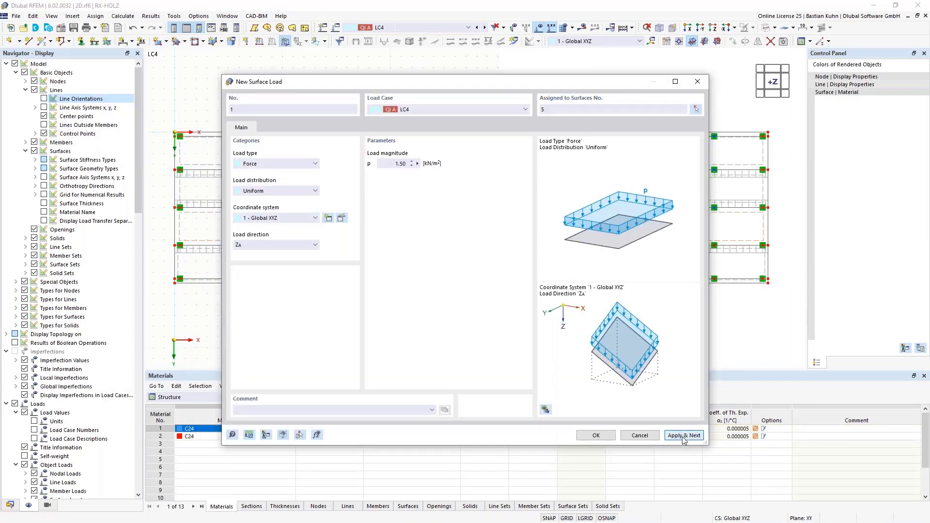
# Apply the 1.50 kN/m² surface load to surfaces 3, 9 and 11 beside and between the openings in load case LC5
pyautogui.click(512, 112)
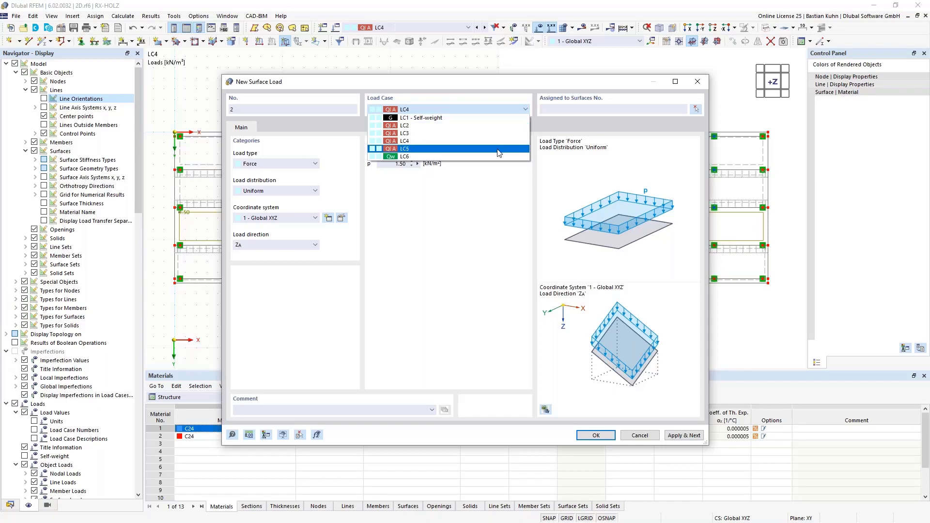
pyautogui.click(509, 149)
pyautogui.click(695, 108)
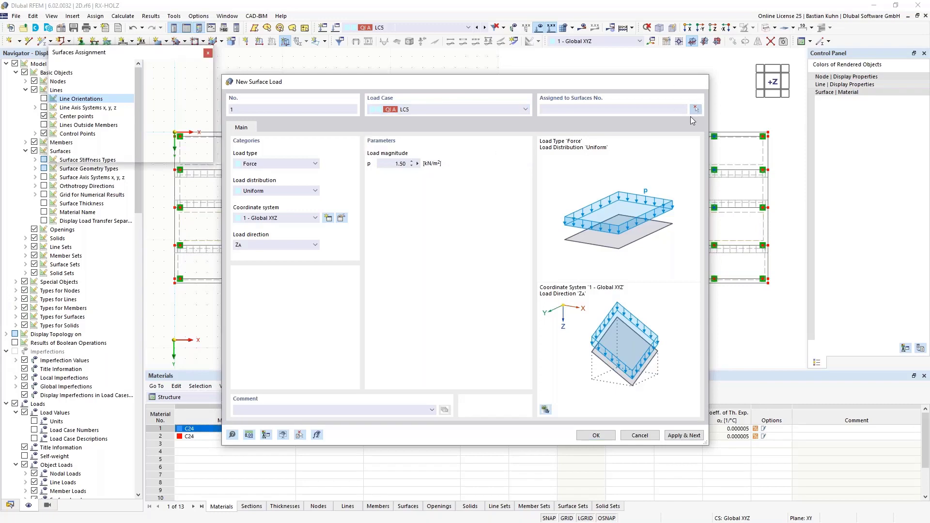
pyautogui.click(657, 250)
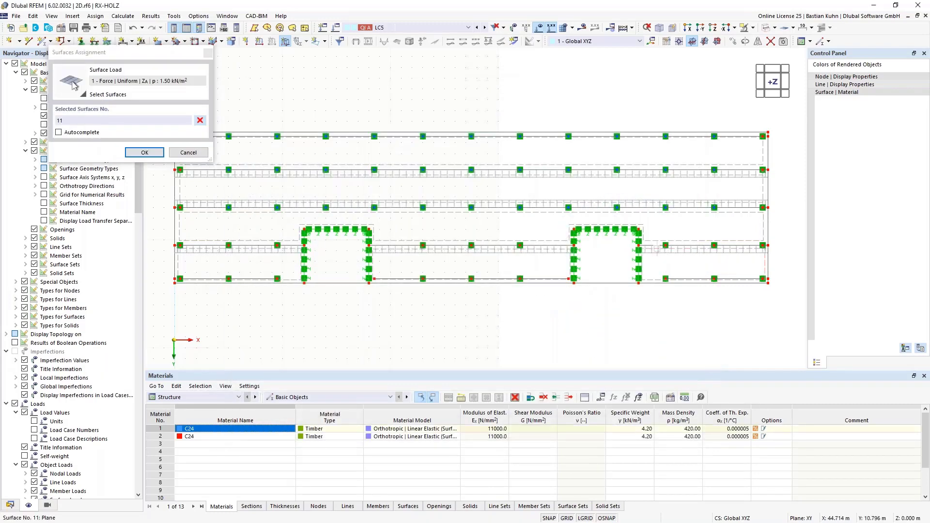
pyautogui.click(534, 249)
pyautogui.click(293, 254)
pyautogui.click(143, 153)
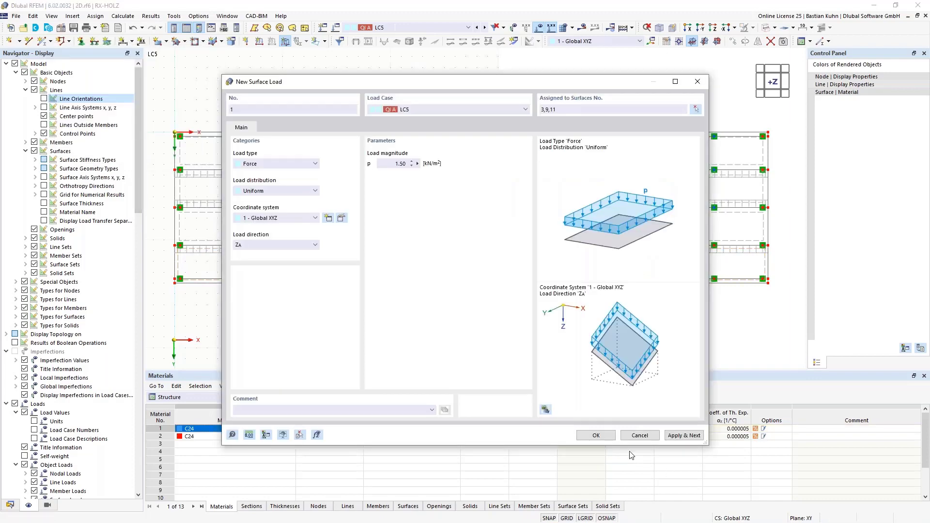
pyautogui.click(596, 435)
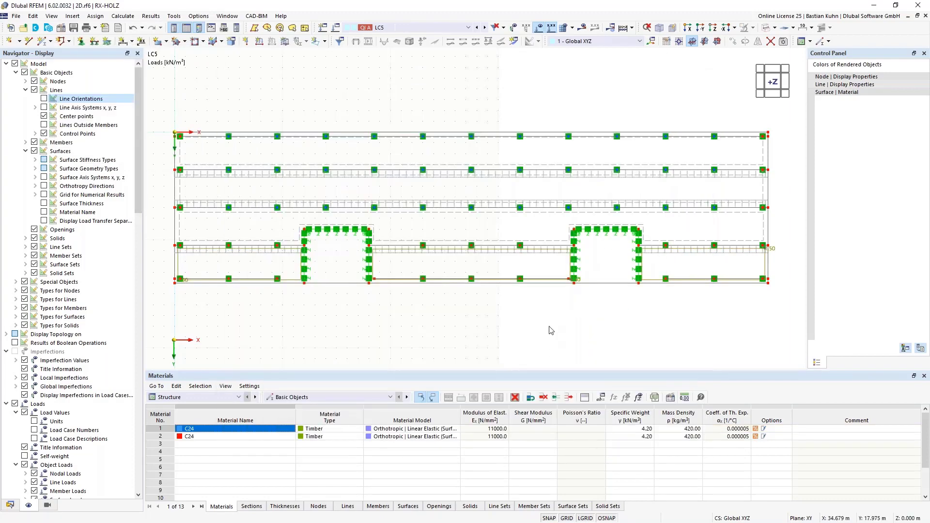
# Check the surface loads of load cases LC5 down to LC2 in an oblique 3D view of the model
pyautogui.scroll(-2, 561, 322)
pyautogui.moveTo(568, 302); pyautogui.dragTo(543, 317, button='middle')
pyautogui.keyDown('ctrl'); pyautogui.moveTo(544, 317); pyautogui.dragTo(465, 190, button='middle'); pyautogui.keyUp('ctrl')
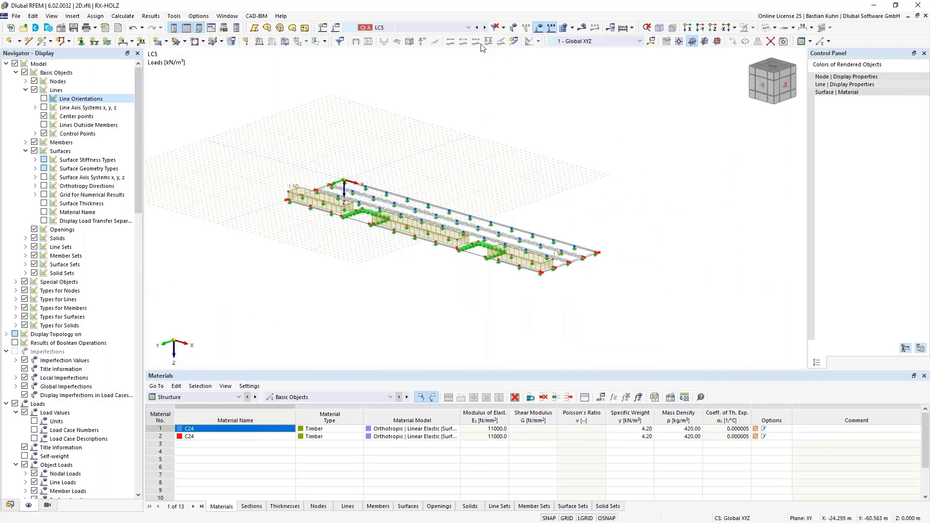
pyautogui.click(477, 28)
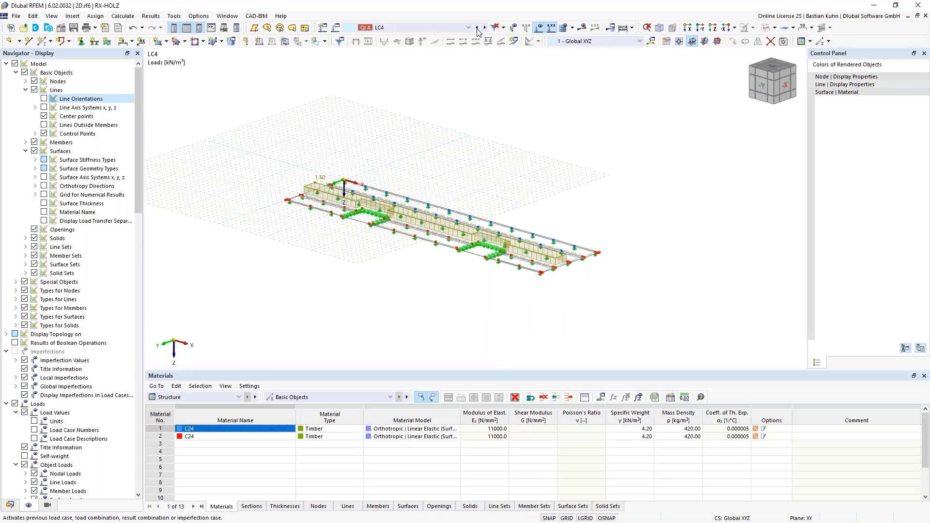
pyautogui.click(477, 28)
pyautogui.click(477, 28)
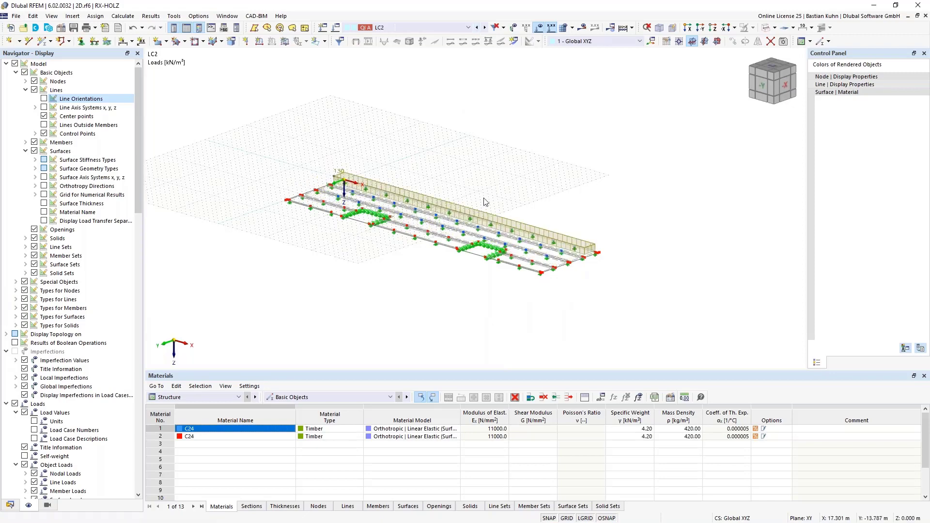
pyautogui.scroll(5, 485, 200)
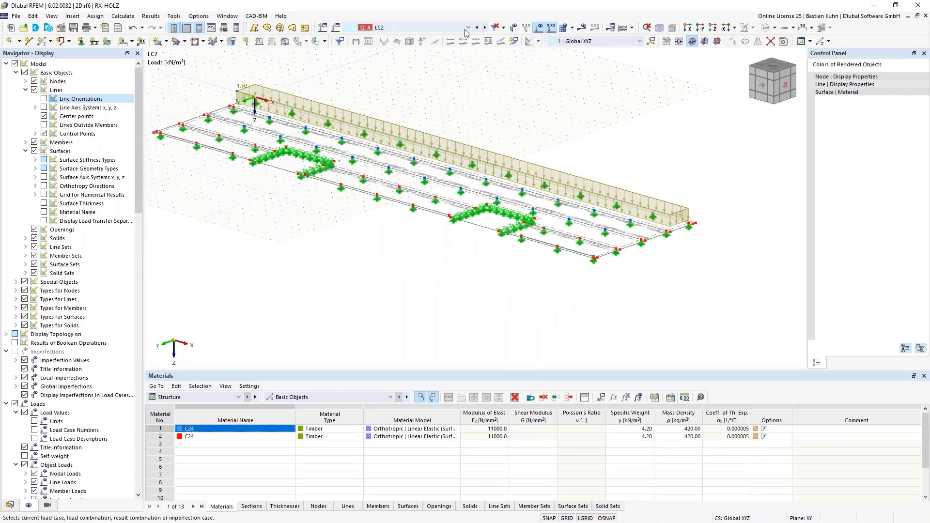
# Apply a uniform 1.000 kN/m line load in direction YL to the outer long edge opposite the openings in load case LC6
pyautogui.click(467, 28)
pyautogui.click(441, 89)
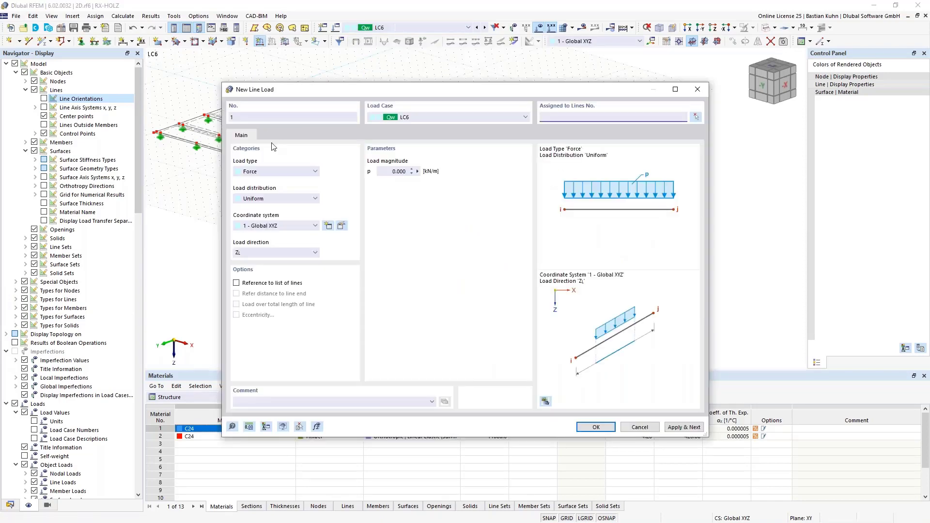
pyautogui.click(418, 177)
pyautogui.write('1')
pyautogui.click(301, 252)
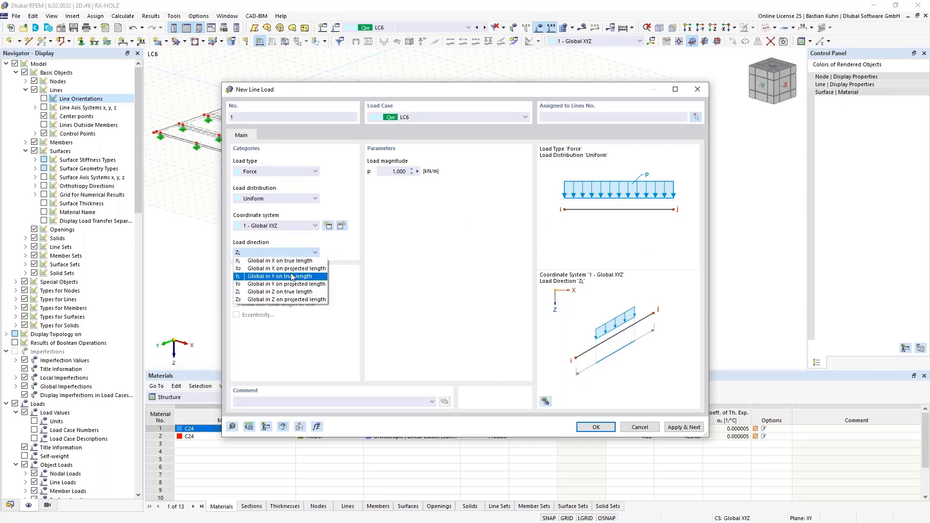
pyautogui.click(292, 277)
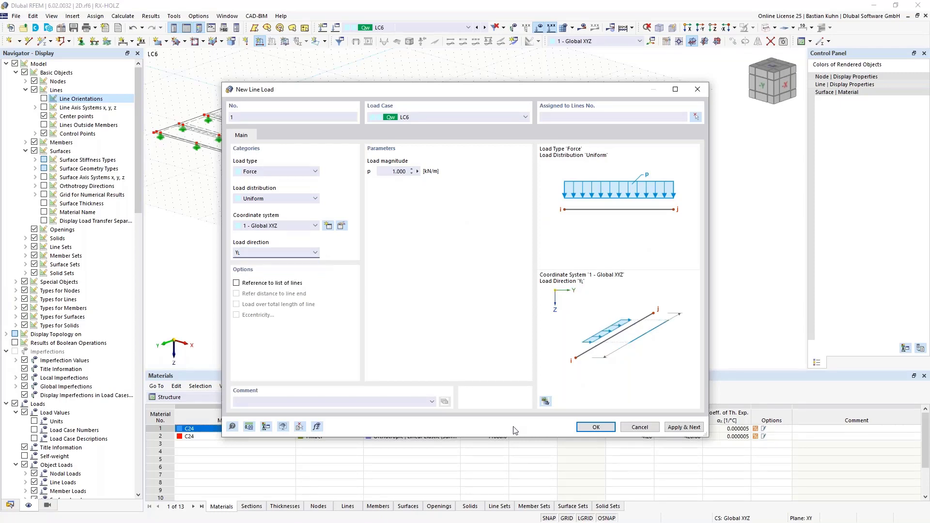
pyautogui.click(595, 427)
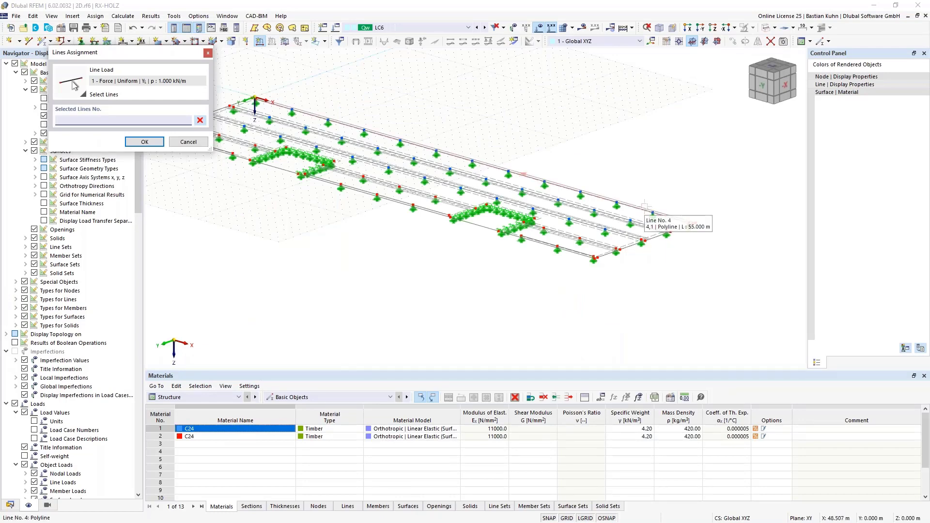
pyautogui.click(144, 142)
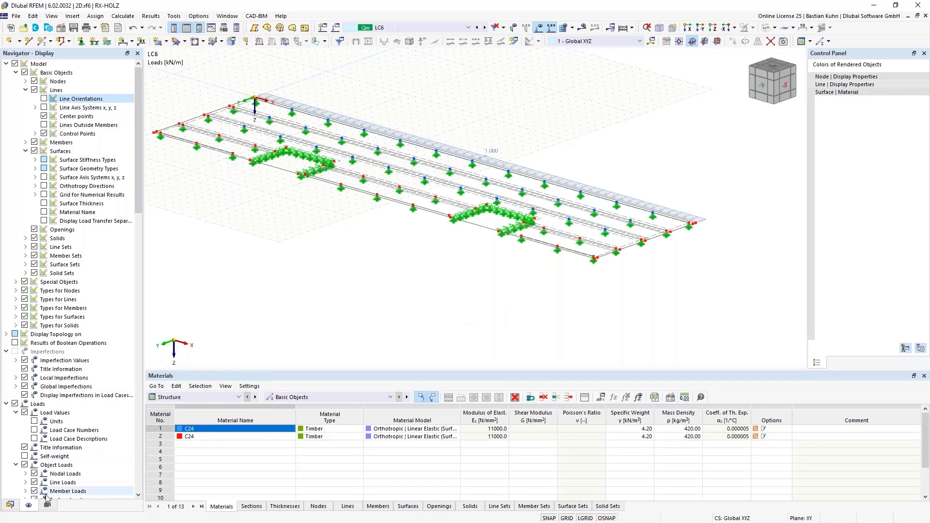
# Show the model's data tree in place of the display settings
pyautogui.click(9, 504)
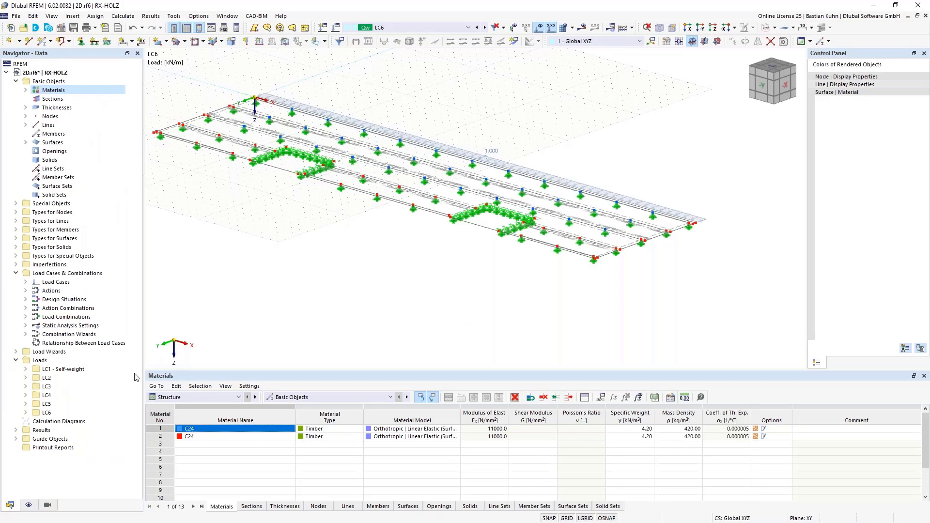
# Delete the SLS - Characteristic design situation (DS2) from the load cases and combinations, confirming the removal
pyautogui.rightClick(43, 274)
pyautogui.click(73, 279)
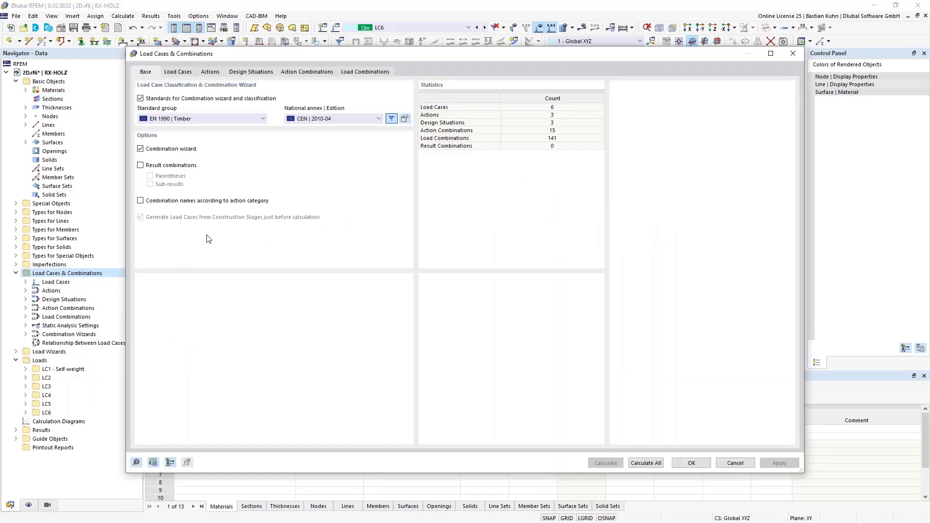
pyautogui.click(178, 72)
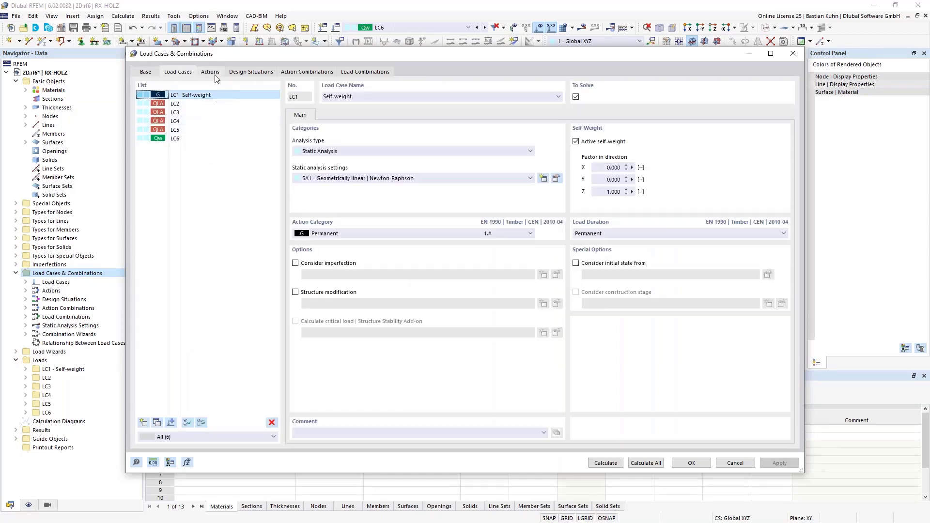
pyautogui.click(239, 73)
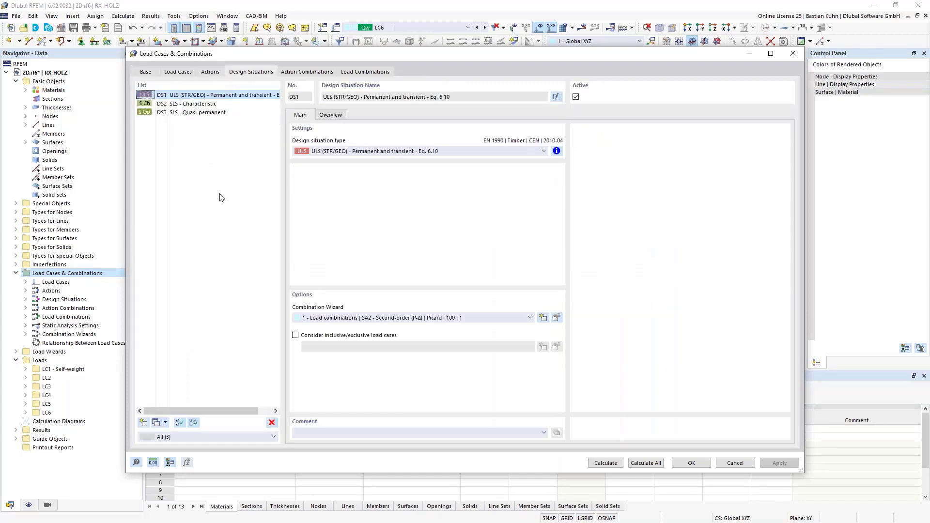
pyautogui.click(196, 105)
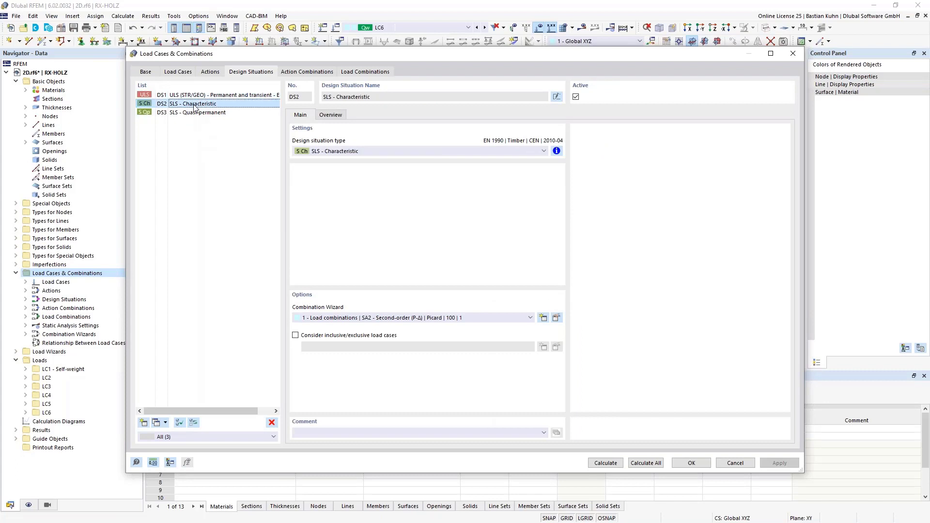
pyautogui.click(272, 423)
pyautogui.click(460, 303)
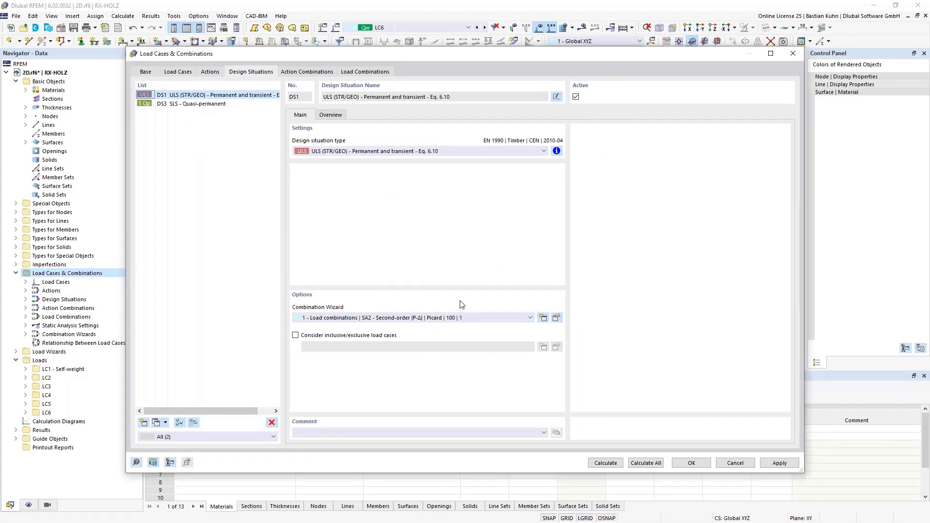
# Examine the combination rule information for the SLS - Quasi-permanent design situation
pyautogui.click(191, 105)
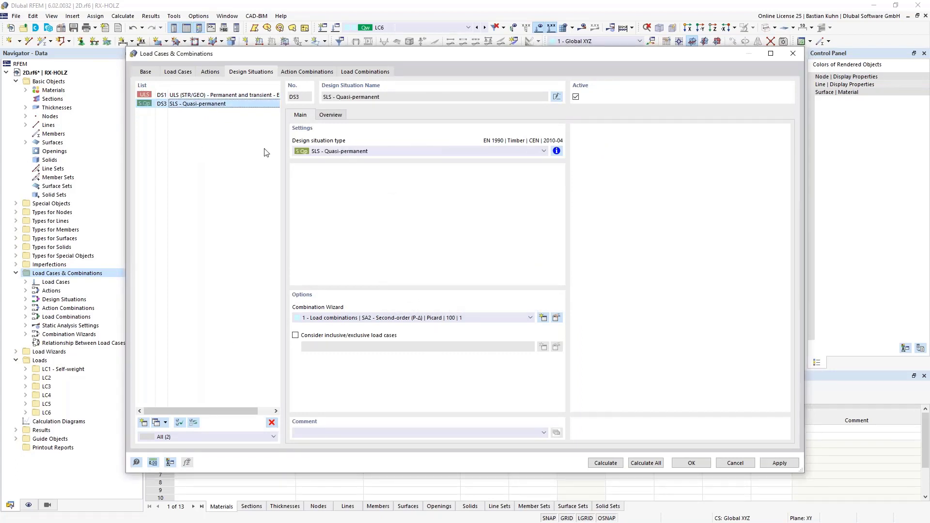
pyautogui.click(556, 151)
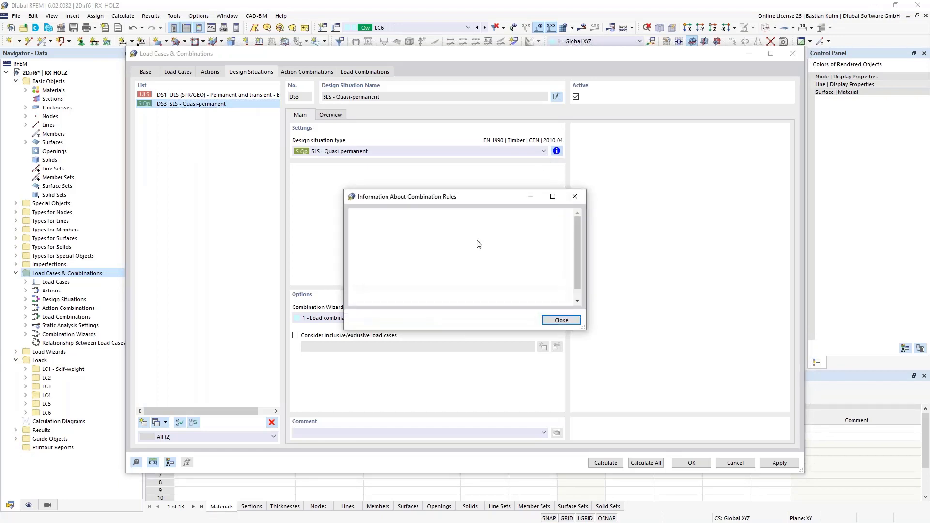
pyautogui.click(585, 198)
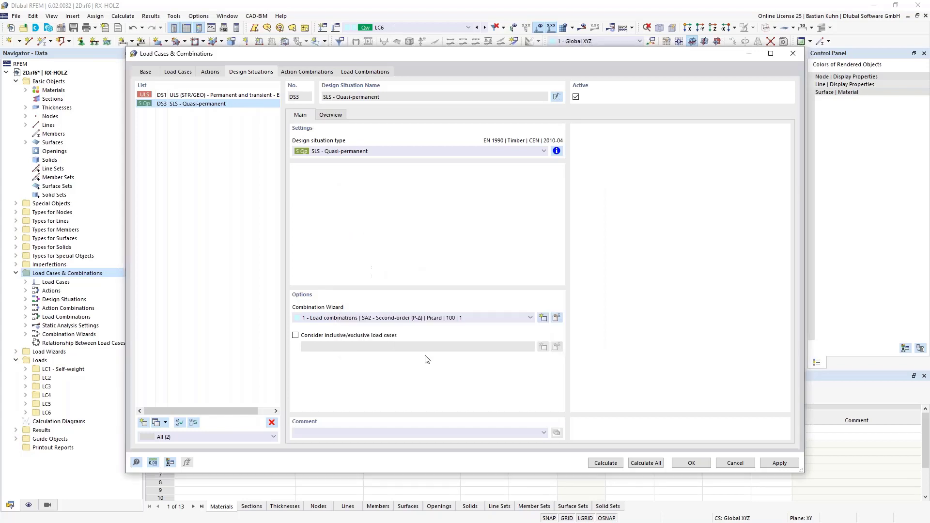
# Assign the geometrically linear combination wizard 2 (SA1, Newton-Raphson) to design situations DS1 and DS3 and regenerate the combinations
pyautogui.keyDown('ctrl'); pyautogui.click(202, 96); pyautogui.keyUp('ctrl')
pyautogui.click(375, 318)
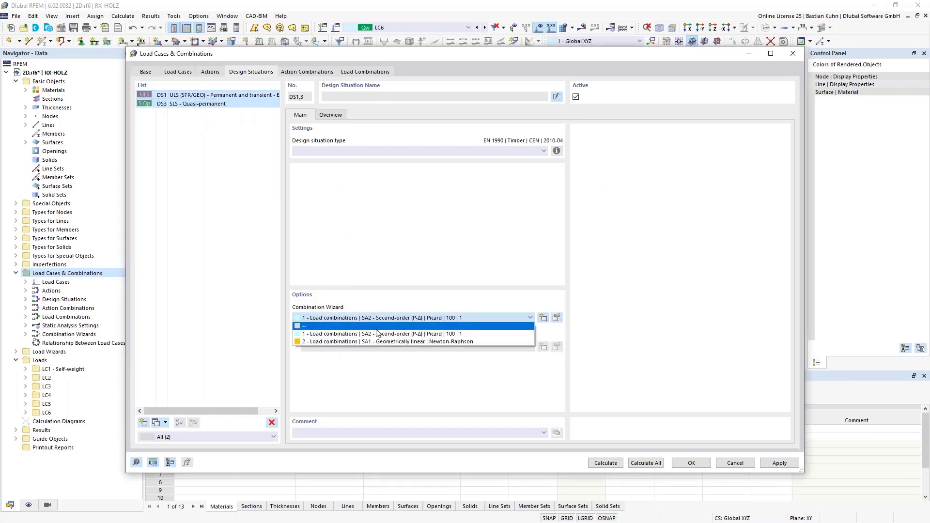
pyautogui.click(377, 341)
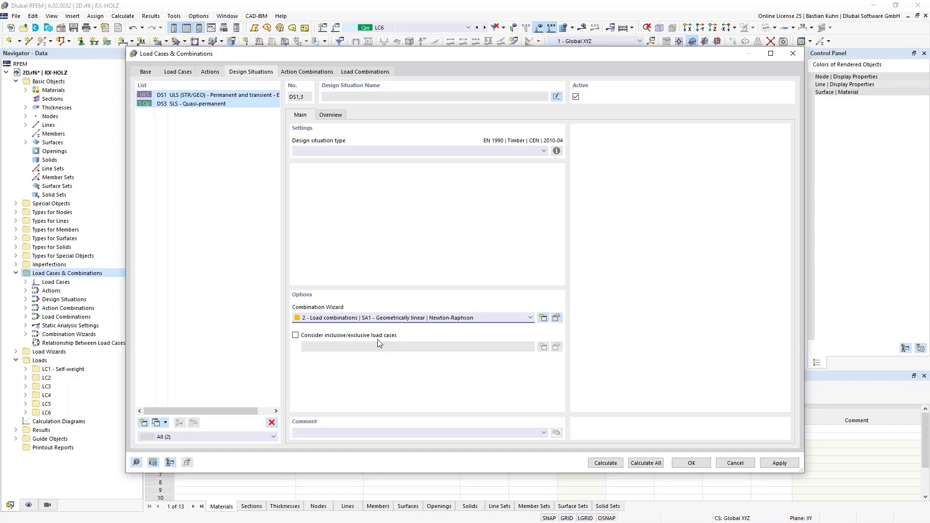
pyautogui.click(689, 466)
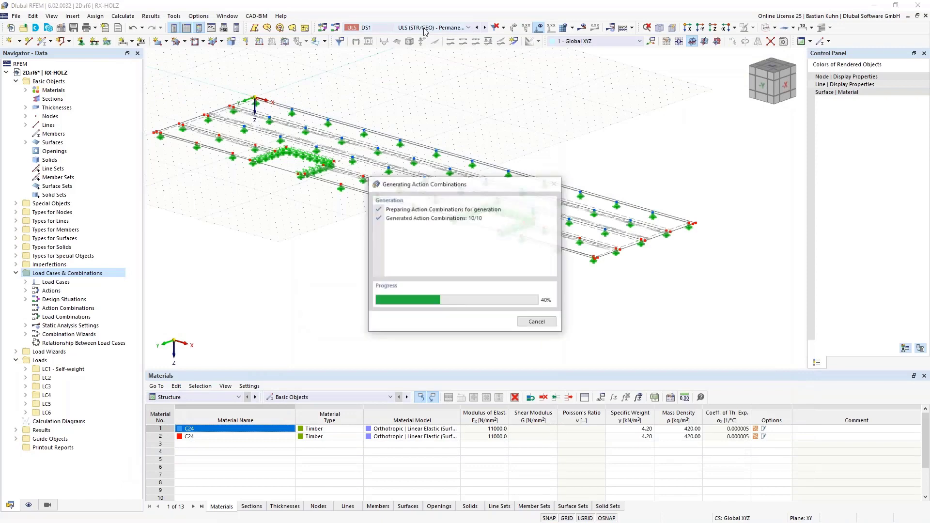
# Calculate the results of design situation DS1, ULS (STR/GEO) - Permanent and transient - Eq. 6.10, and display its deformations
pyautogui.click(423, 28)
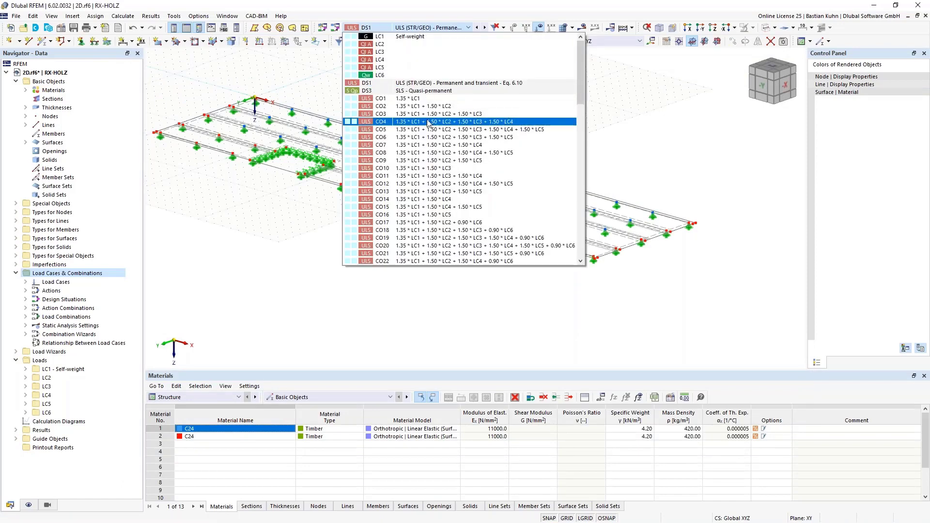
pyautogui.click(419, 84)
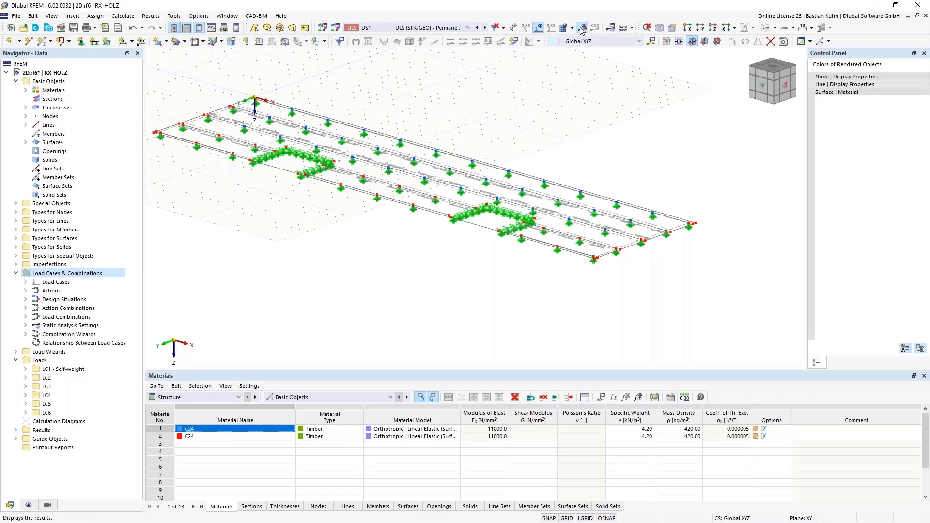
pyautogui.click(505, 308)
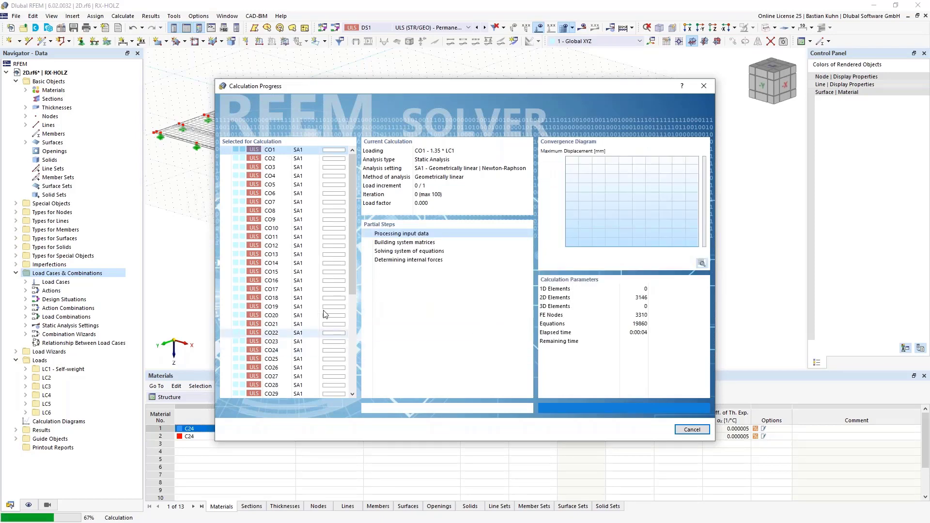
pyautogui.scroll(-2, 334, 271)
pyautogui.scroll(-4, 349, 383)
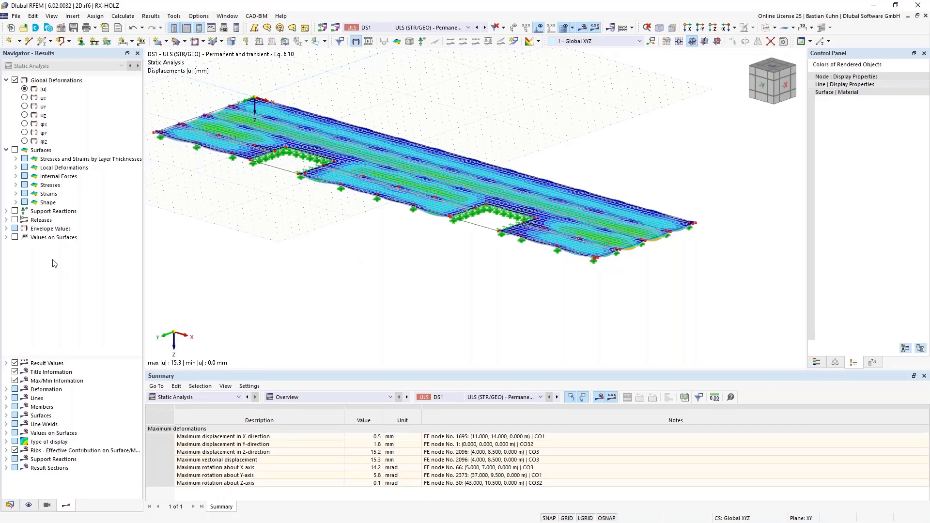
pyautogui.moveTo(320, 218); pyautogui.dragTo(343, 273, button='middle')
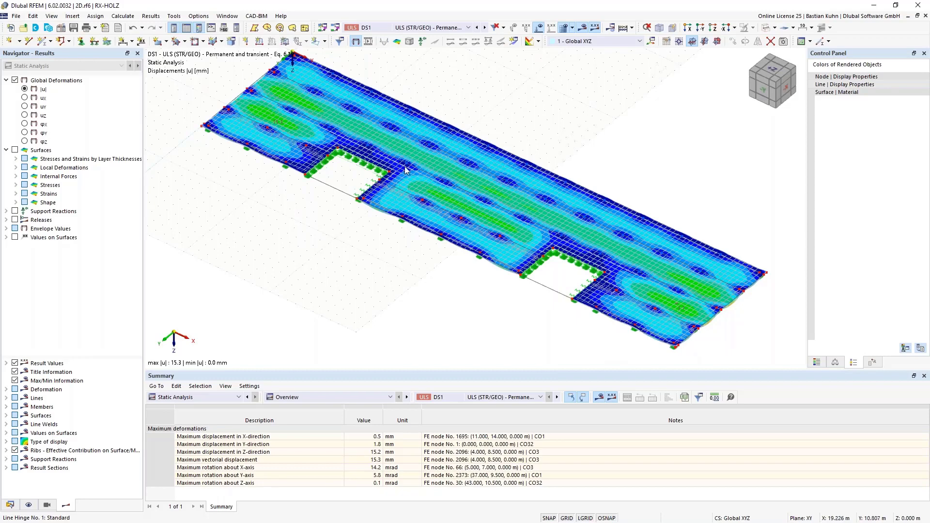
# Calculate load case LC6 and examine its deformations in plan and isometric view
pyautogui.click(453, 27)
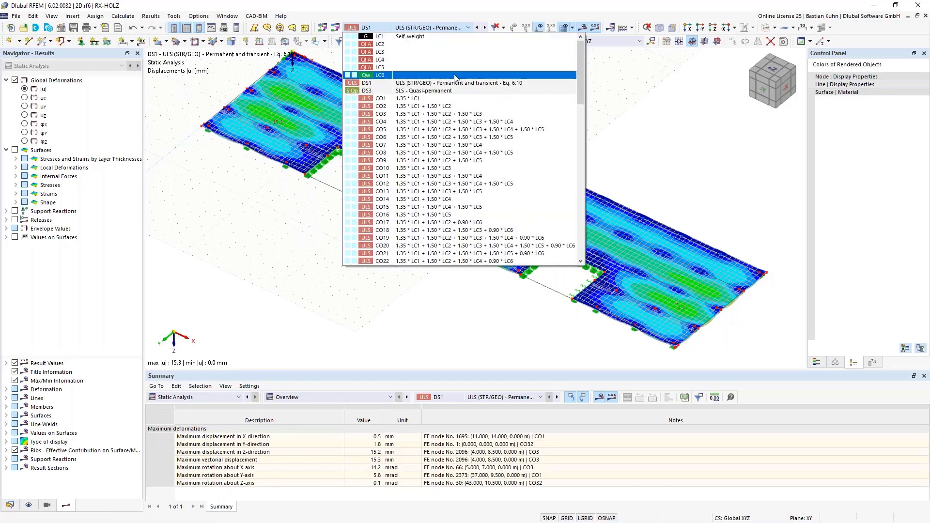
pyautogui.click(454, 76)
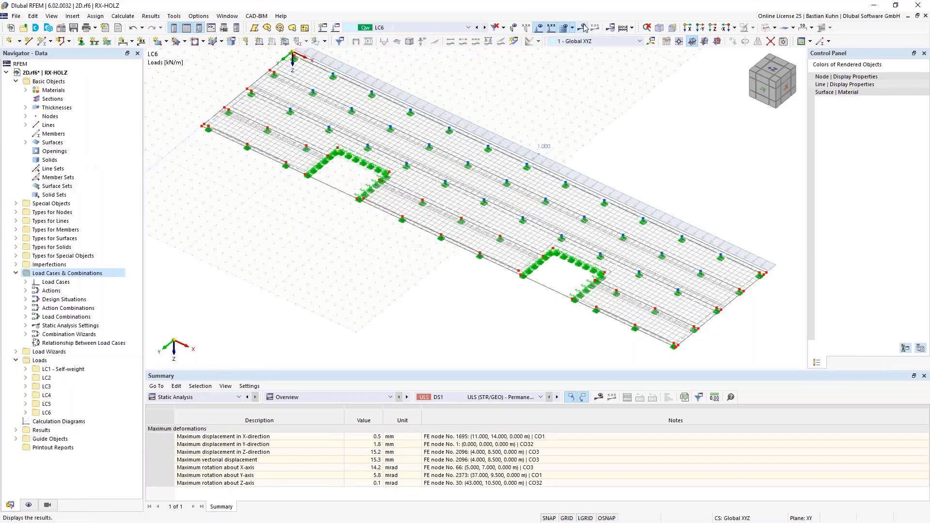
pyautogui.click(505, 307)
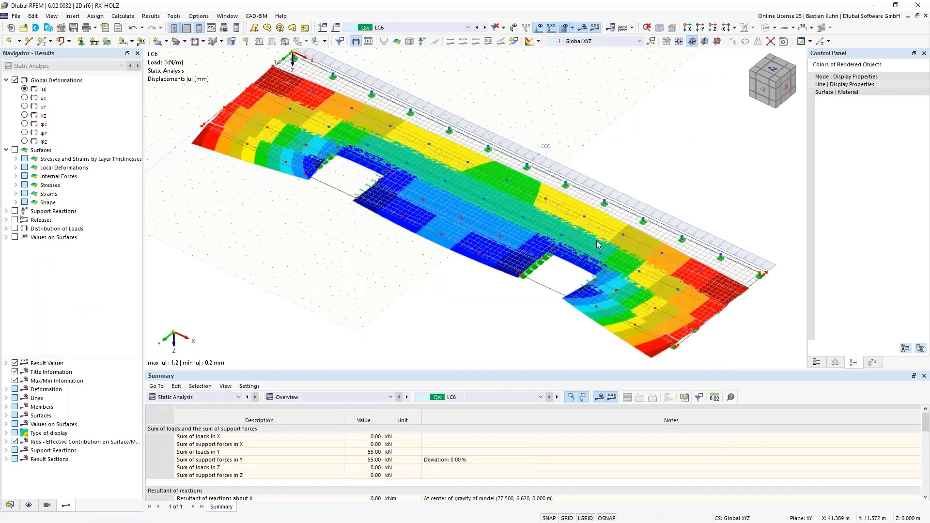
pyautogui.click(699, 28)
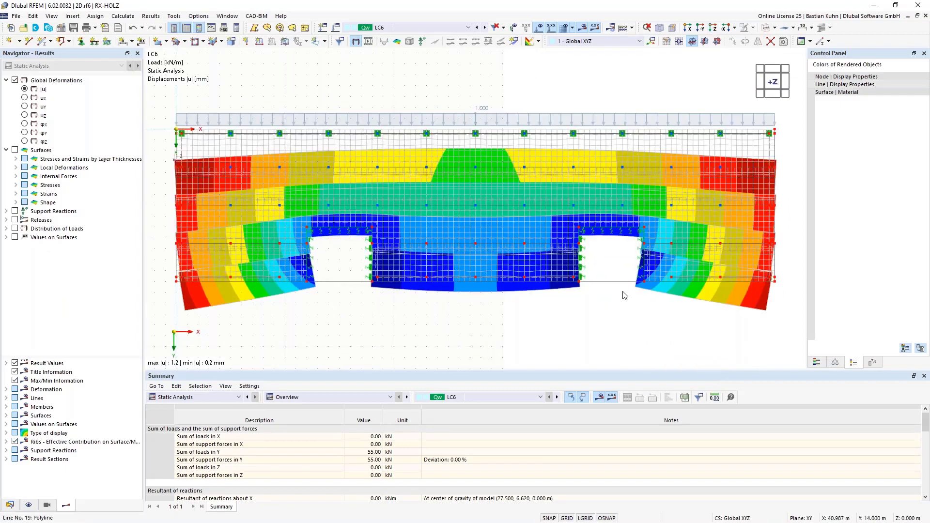
pyautogui.keyDown('ctrl'); pyautogui.moveTo(624, 296); pyautogui.dragTo(524, 200, button='middle'); pyautogui.keyUp('ctrl')
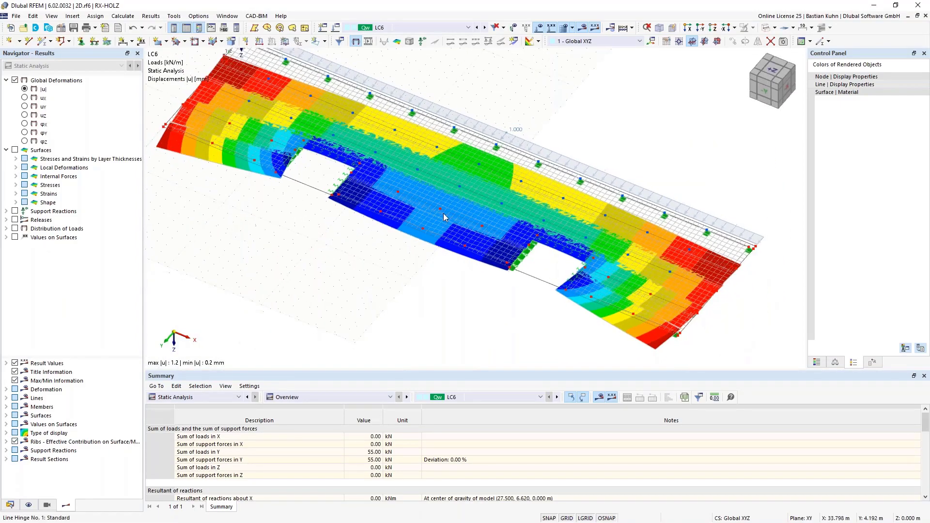
# Display the support reactions and the line hinge forces n for LC6, with the global deformations hidden
pyautogui.click(423, 41)
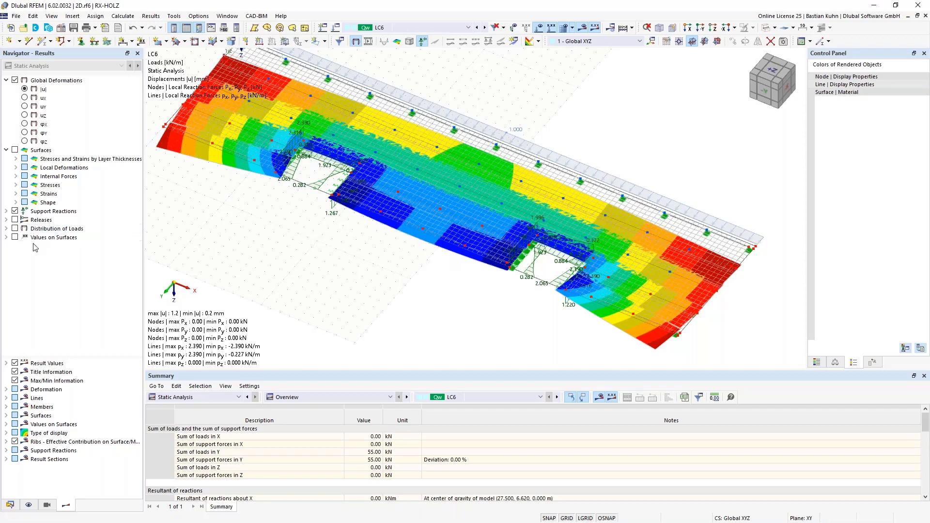
pyautogui.click(6, 220)
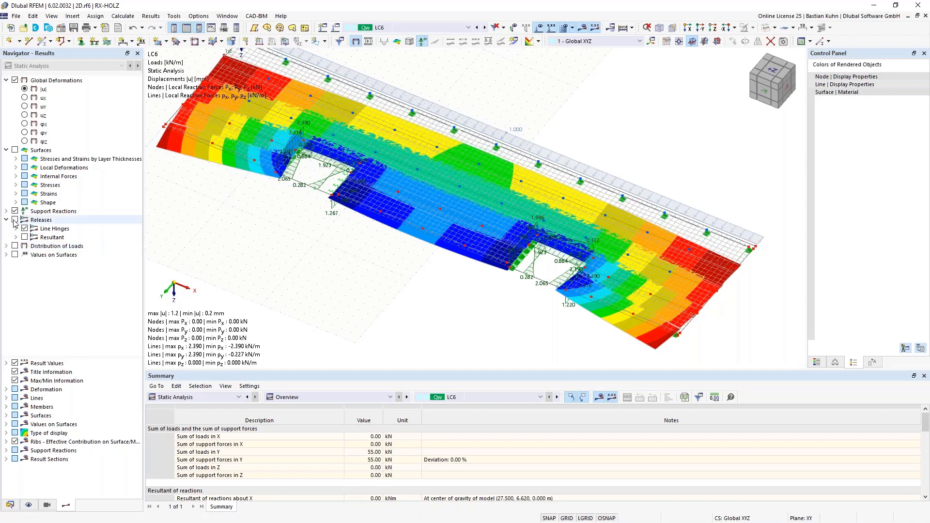
pyautogui.click(15, 220)
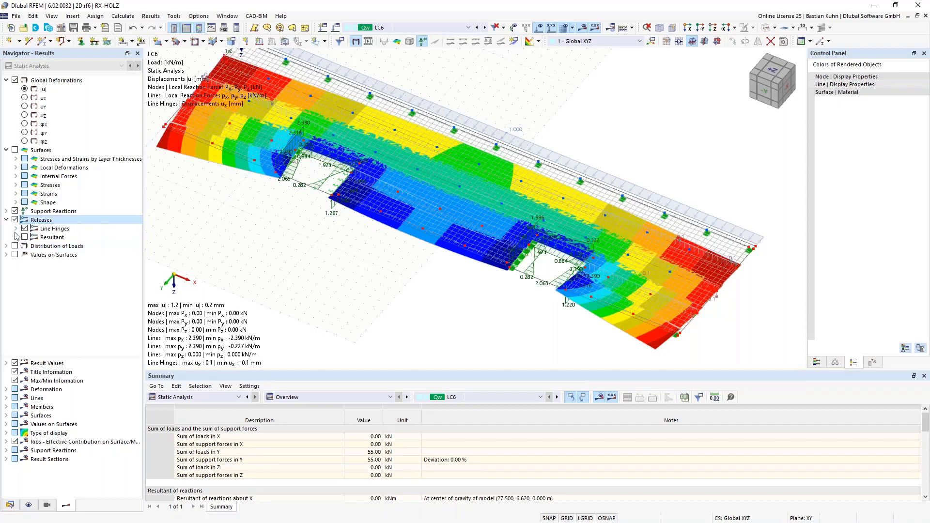
pyautogui.click(16, 229)
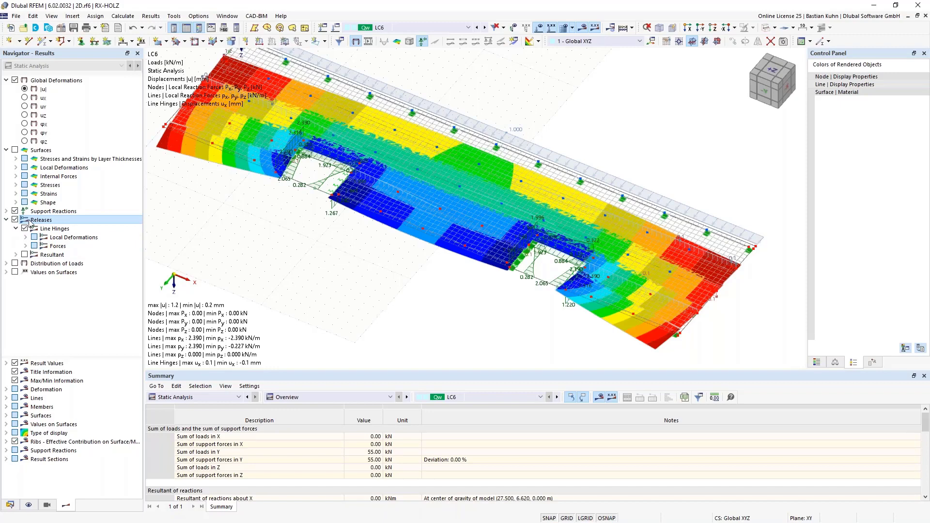
pyautogui.click(26, 246)
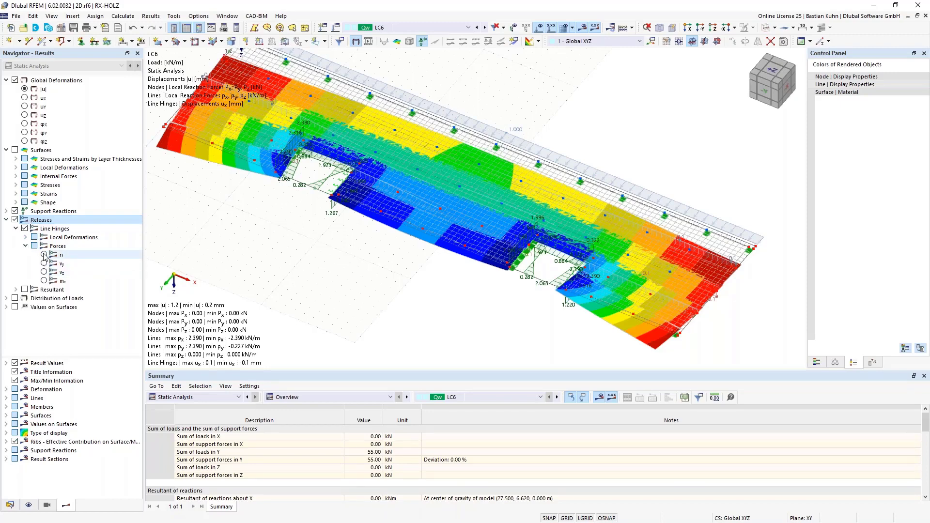
pyautogui.click(44, 255)
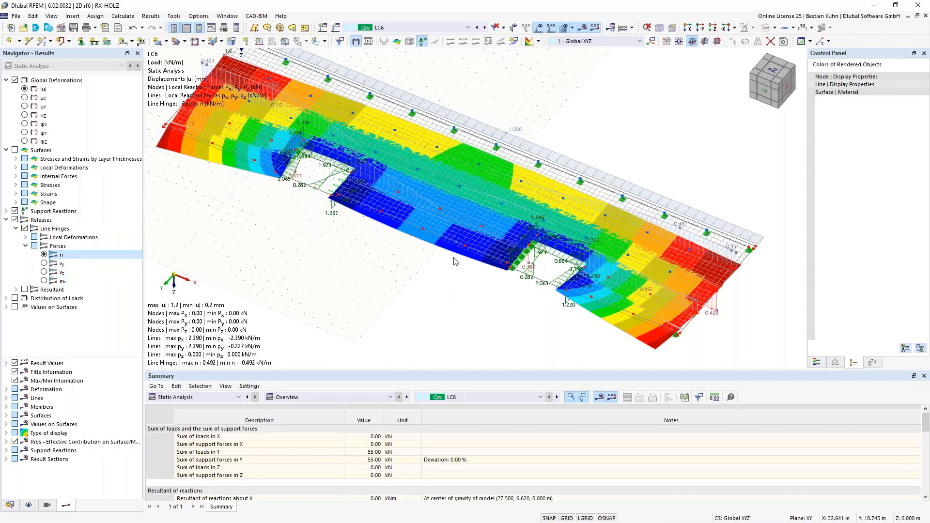
pyautogui.click(15, 80)
# Open the result diagrams for line No. 43, the hinged joint line beside the recesses
pyautogui.keyDown('ctrl'); pyautogui.moveTo(449, 292); pyautogui.dragTo(324, 271, button='middle'); pyautogui.keyUp('ctrl')
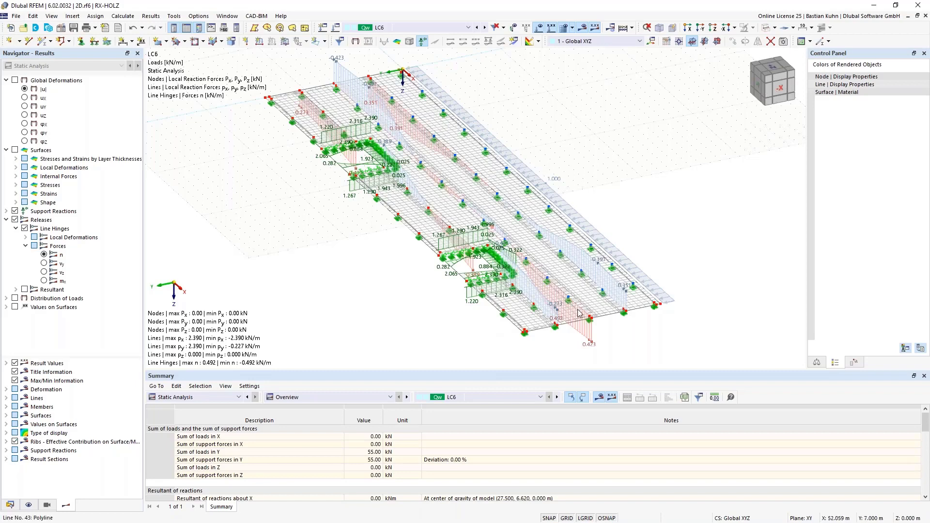
pyautogui.scroll(3, 578, 313)
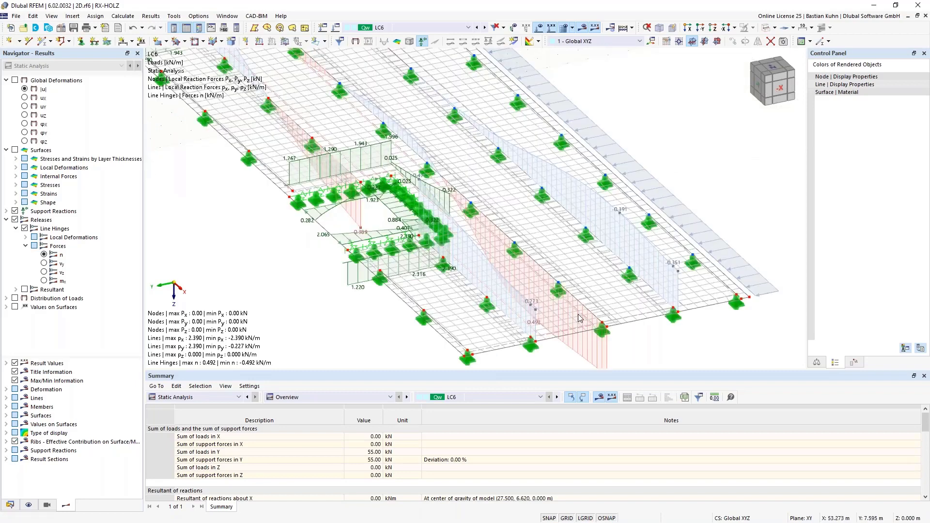
pyautogui.rightClick(555, 269)
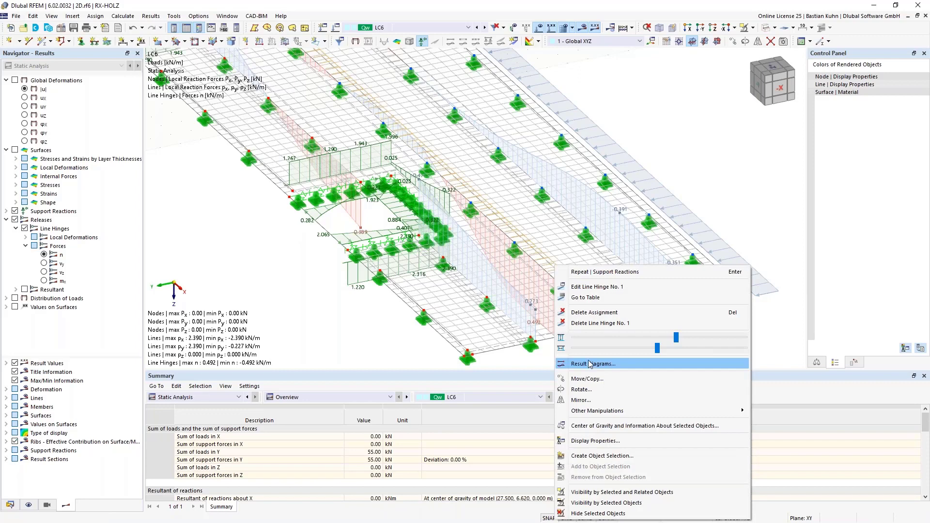
pyautogui.click(542, 270)
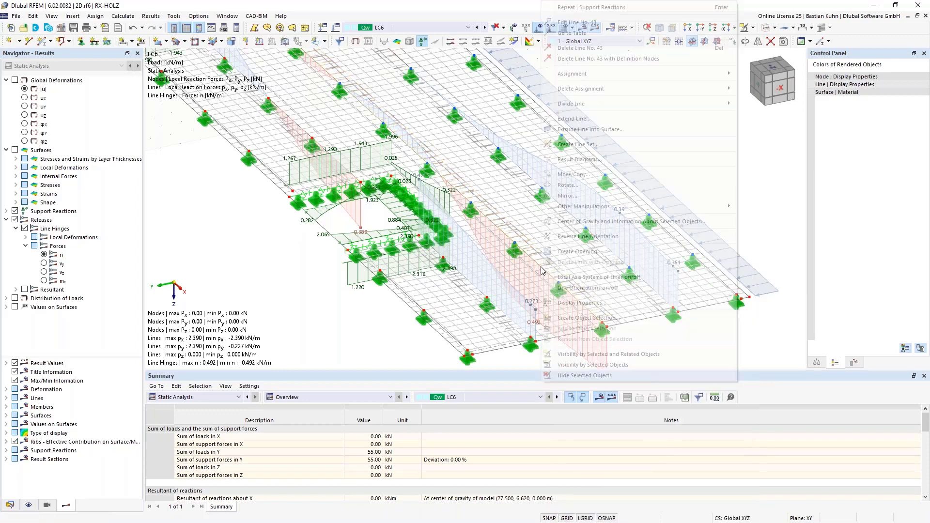
pyautogui.rightClick(542, 270)
pyautogui.click(580, 159)
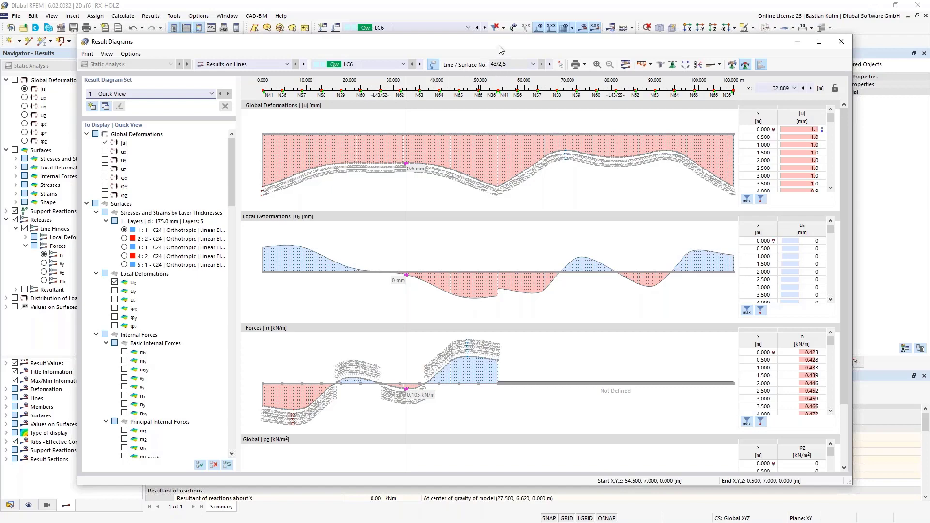
# Limit the line result diagrams to line 43 on surface 5 (43/5) and reposition the diagram window
pyautogui.click(533, 65)
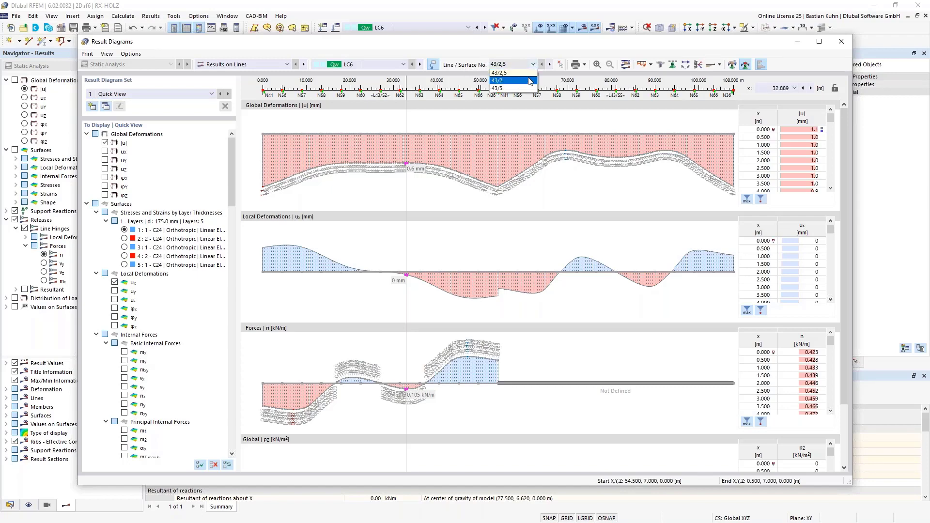
pyautogui.click(524, 41)
pyautogui.moveTo(526, 42); pyautogui.dragTo(502, 60)
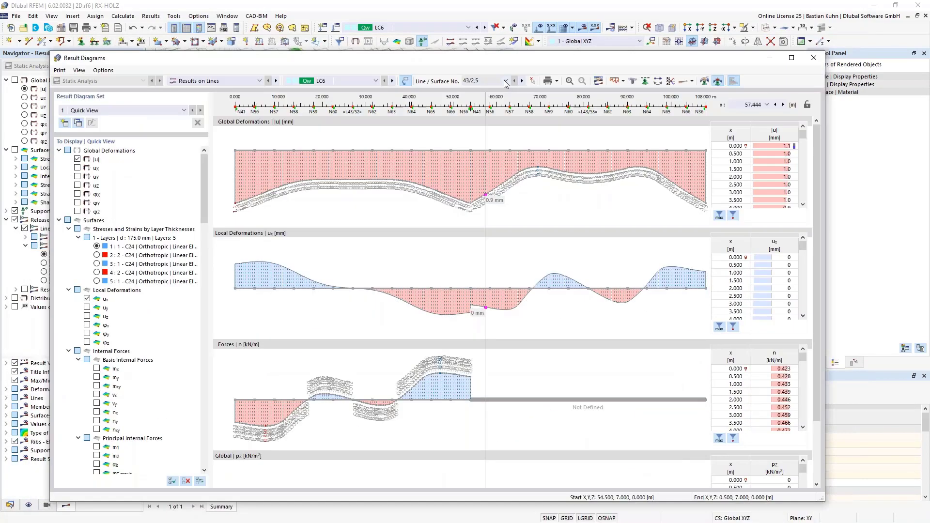
pyautogui.click(505, 83)
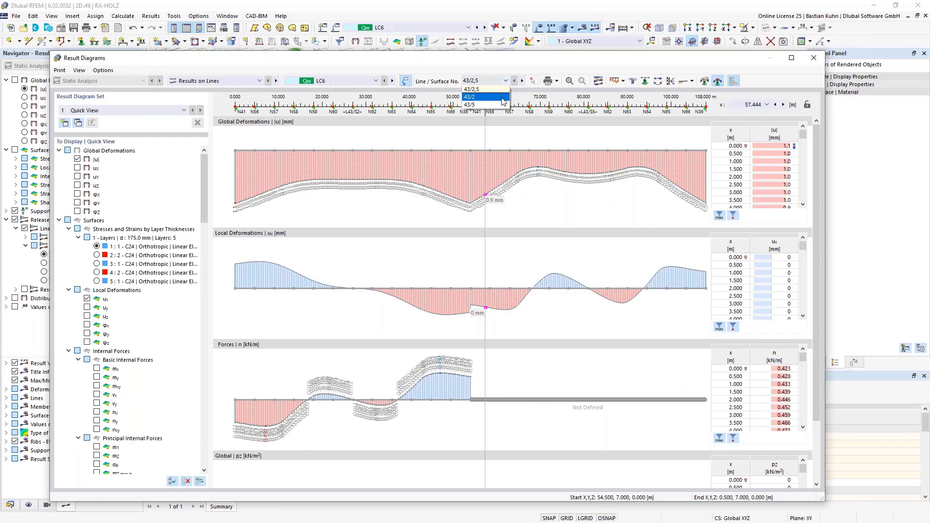
pyautogui.click(502, 104)
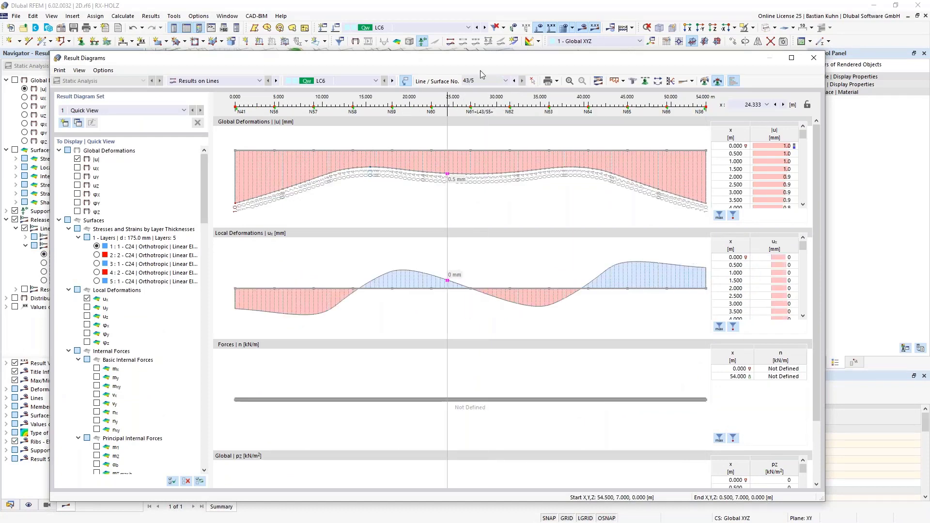
pyautogui.moveTo(487, 62); pyautogui.dragTo(460, 39)
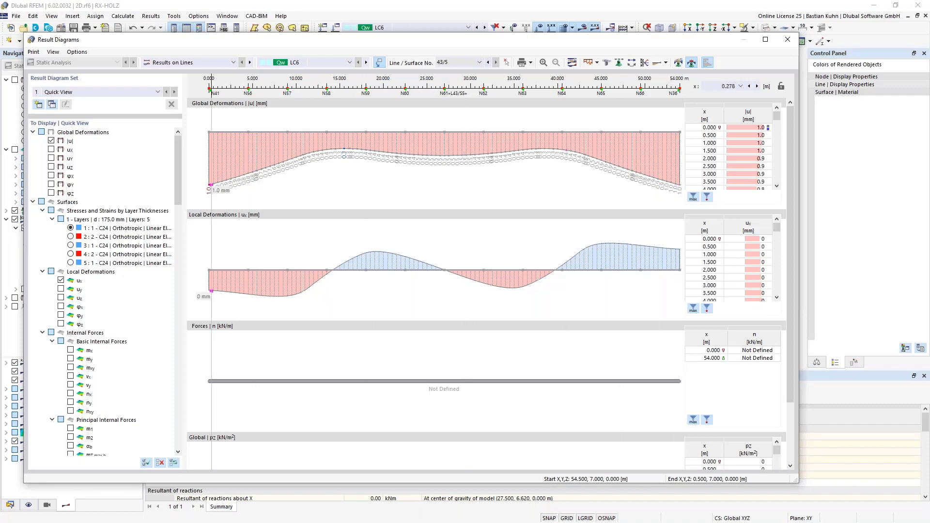
# Hide the |u|, ux and pZ diagrams for line 43 on surface 5 and close the result diagrams
pyautogui.click(51, 141)
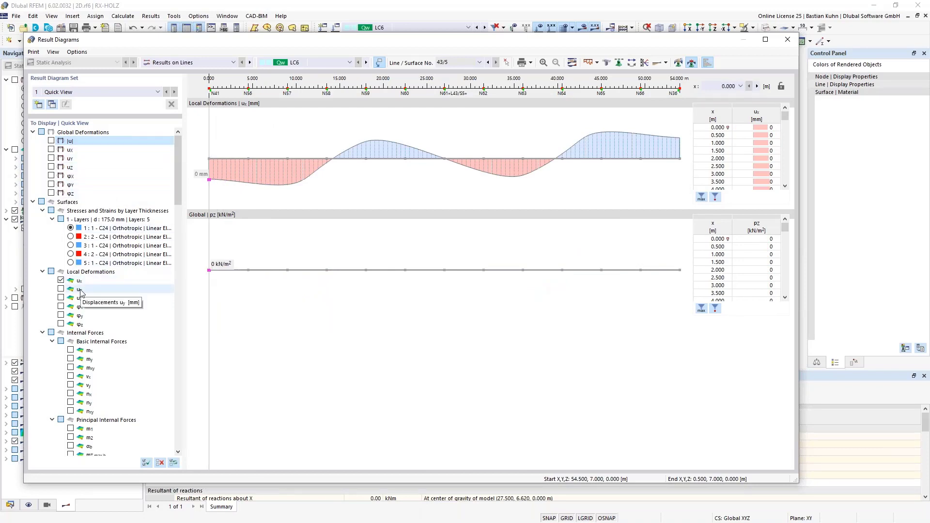
pyautogui.scroll(-2, 58, 228)
pyautogui.click(61, 228)
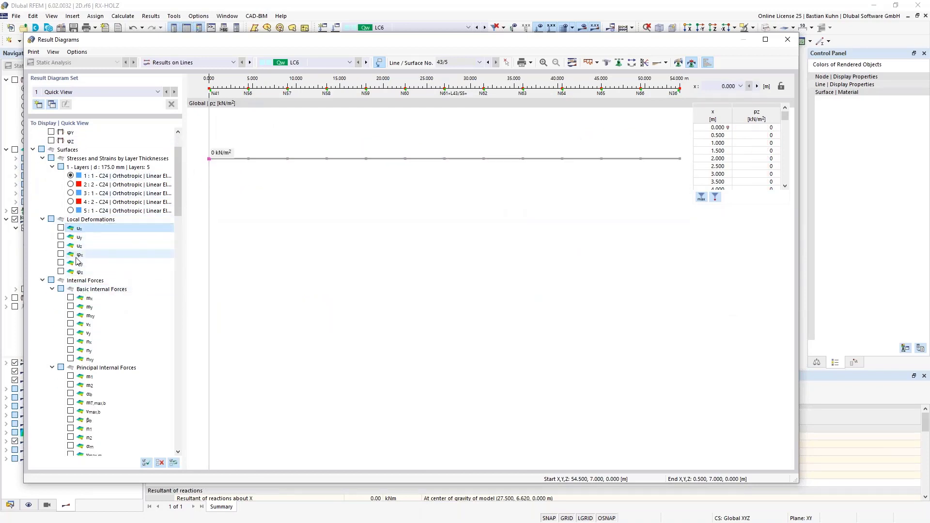
pyautogui.moveTo(172, 309); pyautogui.dragTo(176, 427)
pyautogui.click(70, 411)
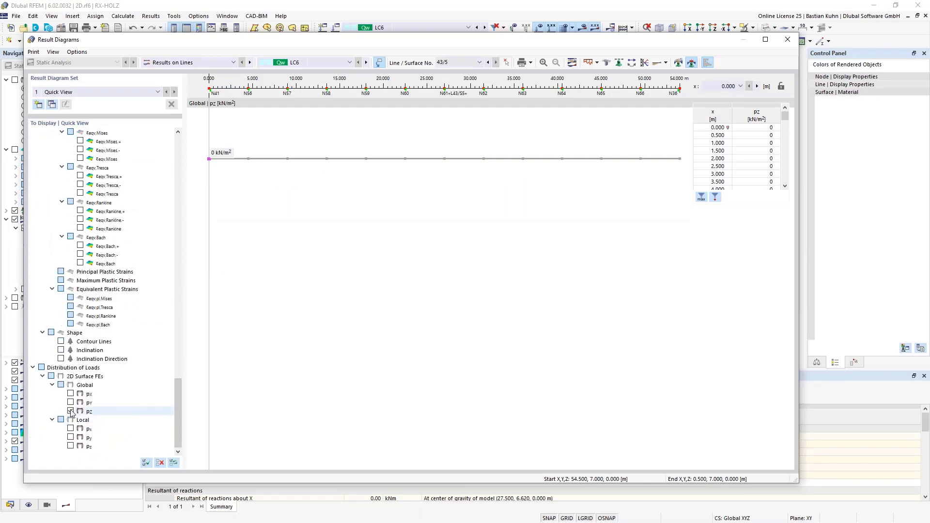
pyautogui.click(71, 411)
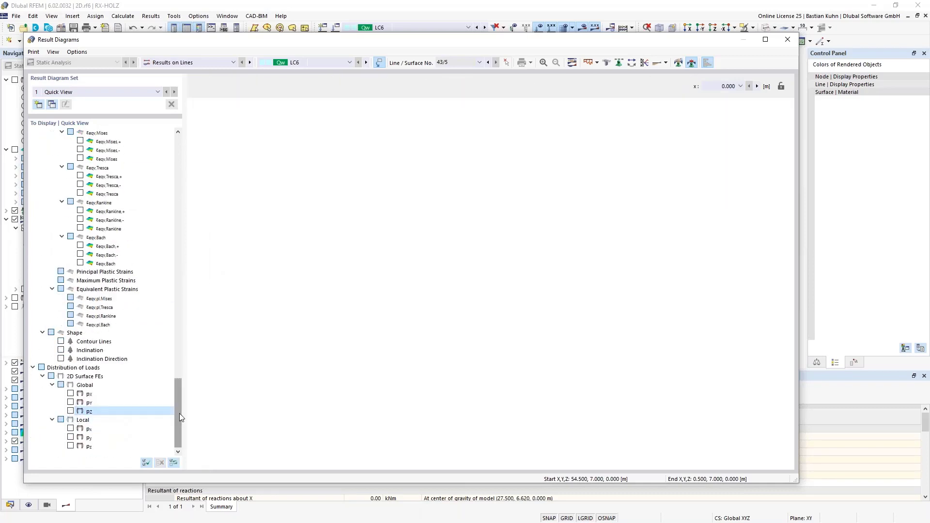
pyautogui.moveTo(180, 416); pyautogui.dragTo(189, 152)
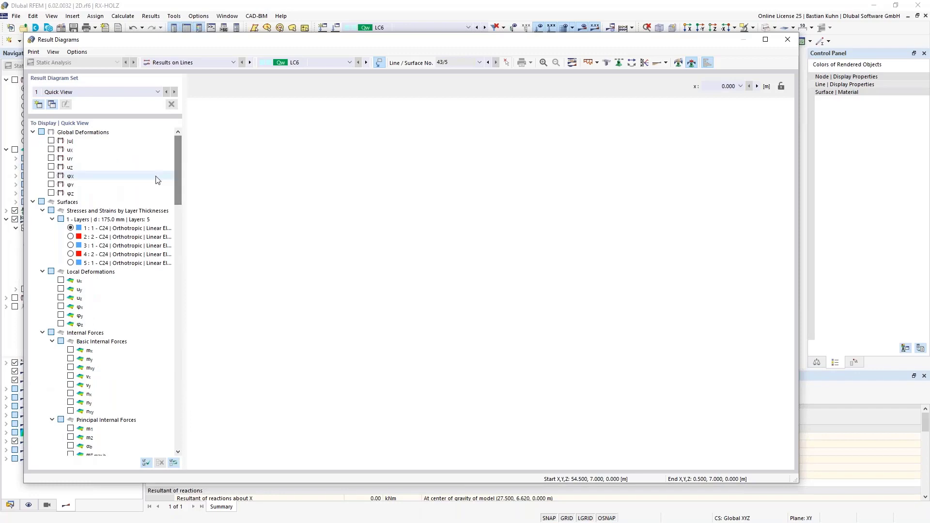
pyautogui.click(787, 38)
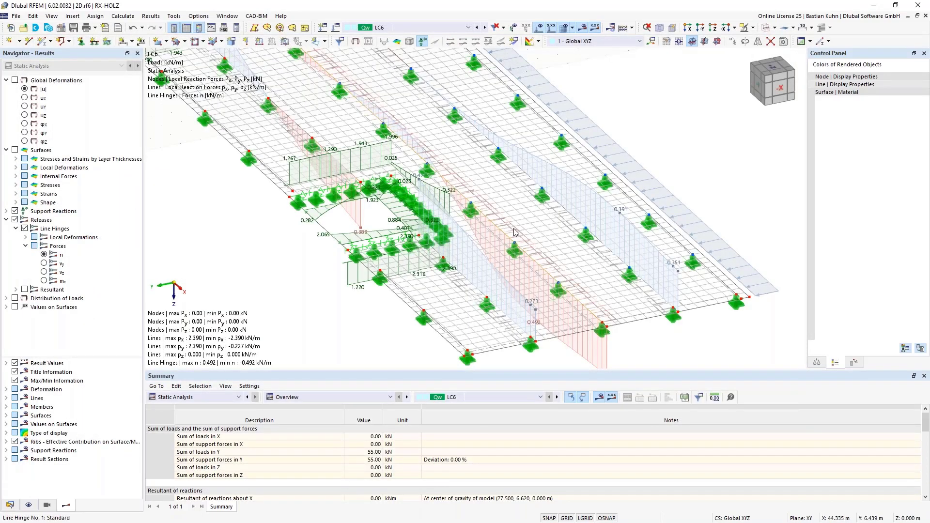
# Reopen the result diagrams for line 43 on surface 2 (43/2), showing only the line hinge forces n
pyautogui.rightClick(484, 218)
pyautogui.click(537, 266)
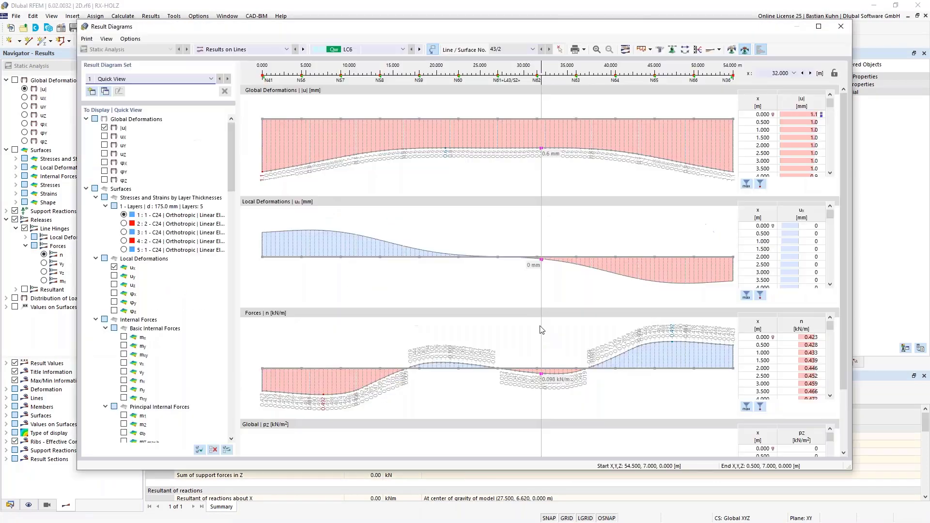
pyautogui.click(105, 128)
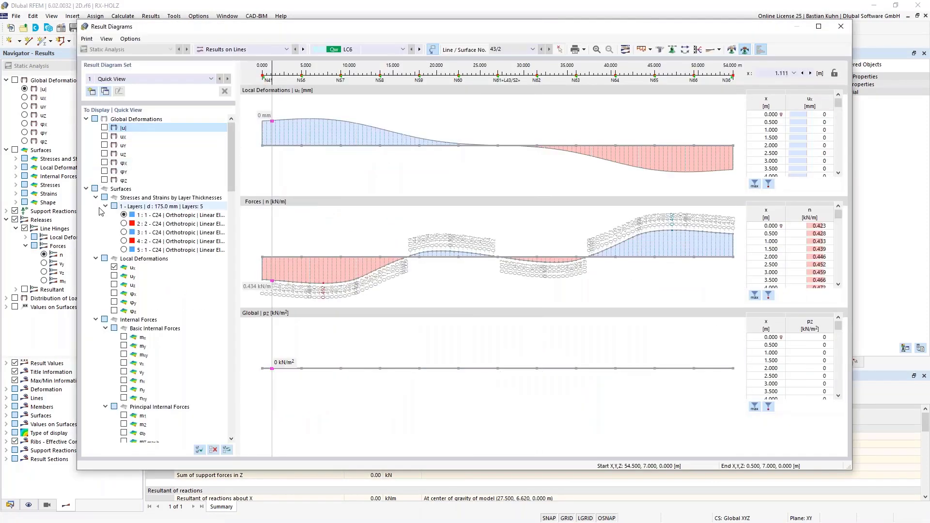
pyautogui.click(114, 268)
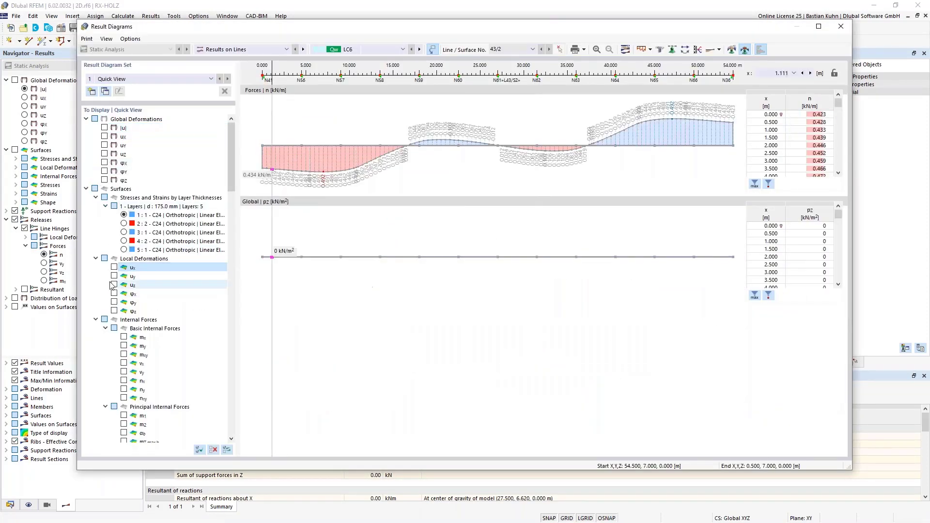
pyautogui.scroll(-4, 115, 270)
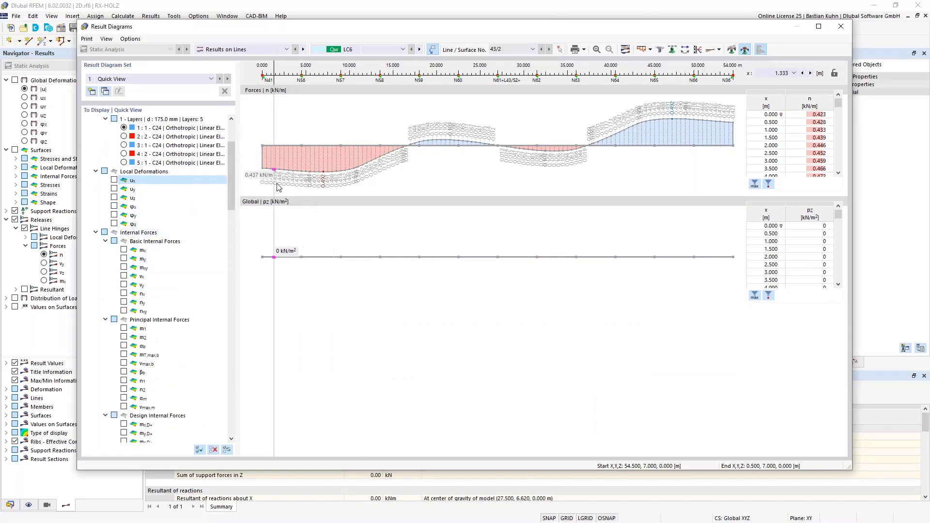
pyautogui.scroll(-2, 228, 176)
pyautogui.scroll(-20, 233, 232)
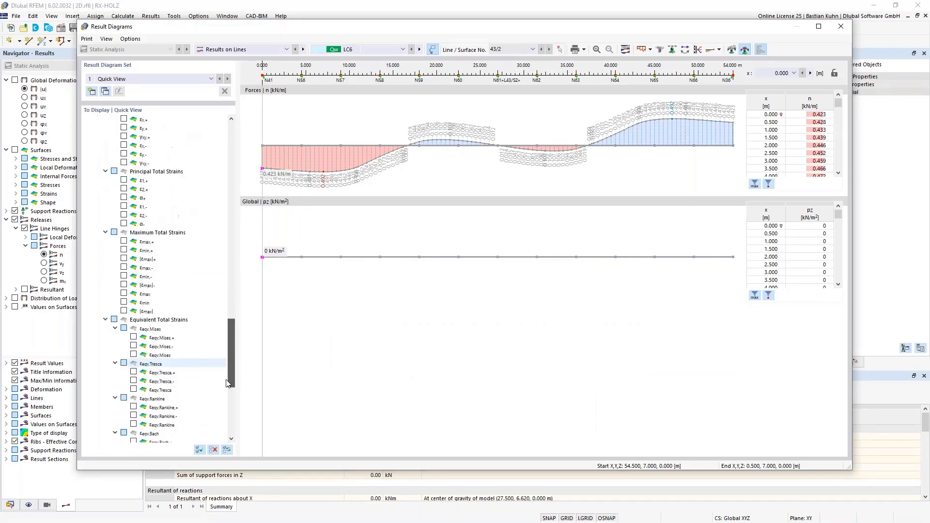
pyautogui.click(124, 398)
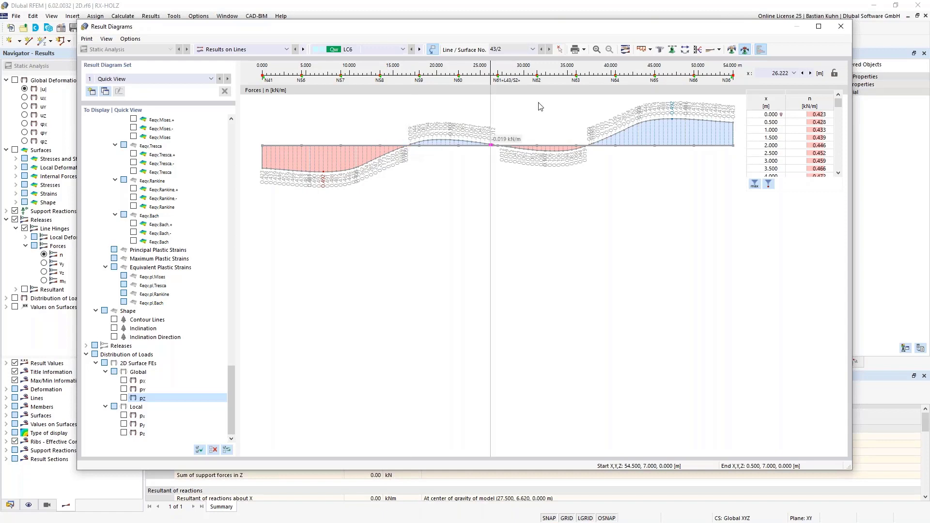
# Define a smoothing range from 0 to 16.5 m with constant distribution for the result diagram
pyautogui.click(732, 49)
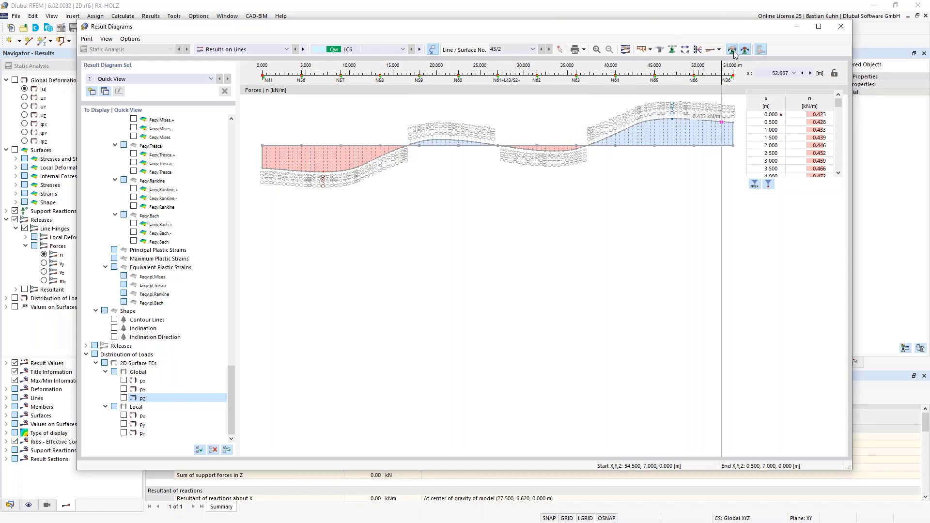
pyautogui.click(373, 165)
pyautogui.click(372, 168)
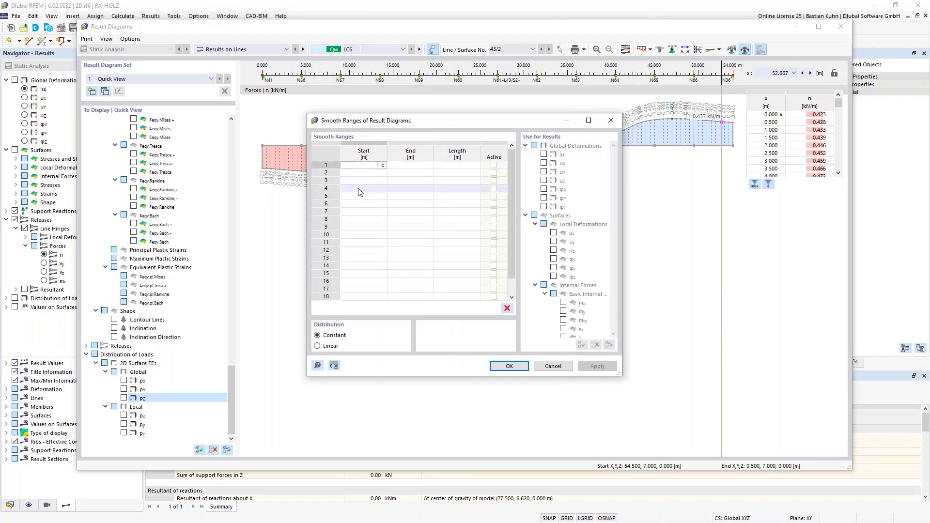
pyautogui.press('Tab')
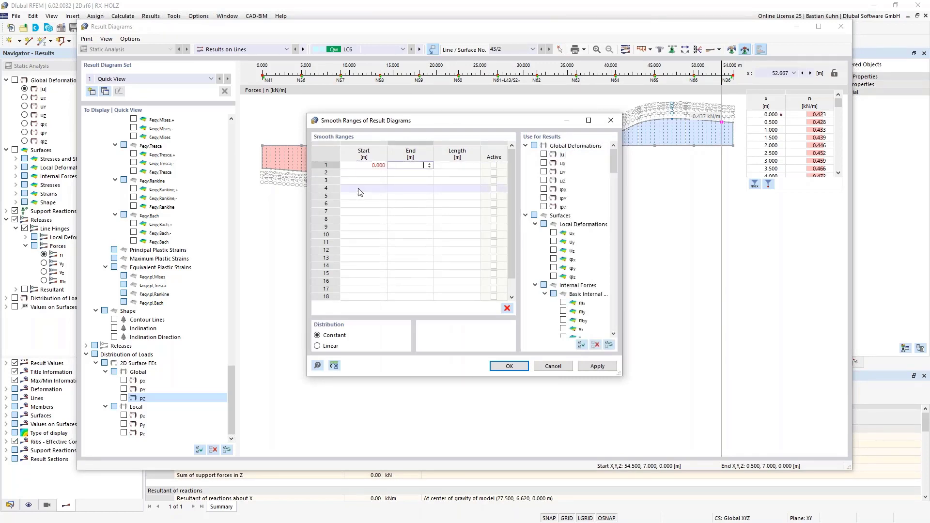
pyautogui.press('Tab')
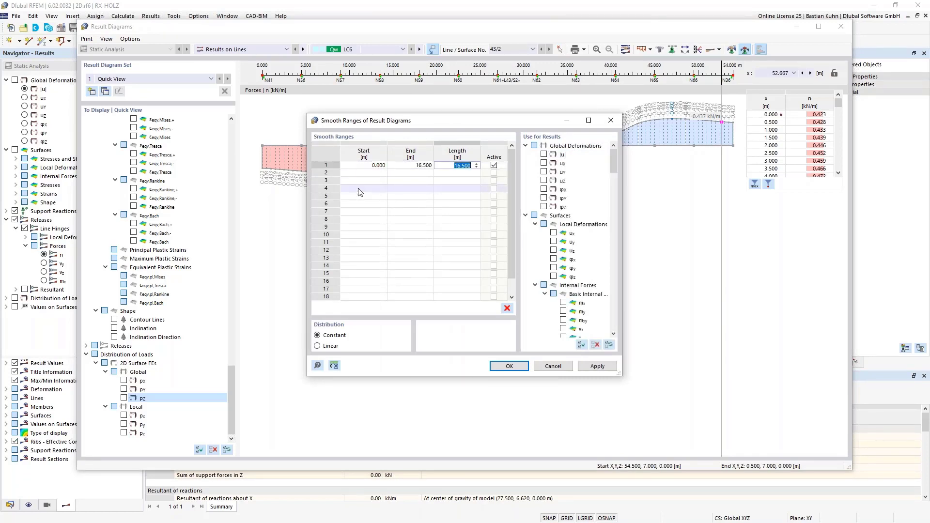
pyautogui.press('Tab')
pyautogui.press('Tab')
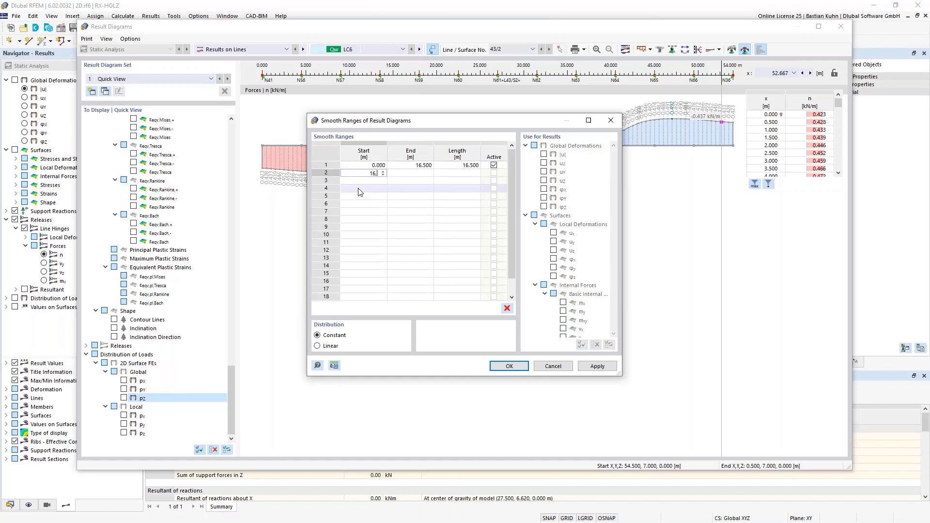
# Add a second smoothing range from 16.5 to 25 m, apply both ranges and close the result diagrams
pyautogui.moveTo(443, 121); pyautogui.dragTo(452, 261)
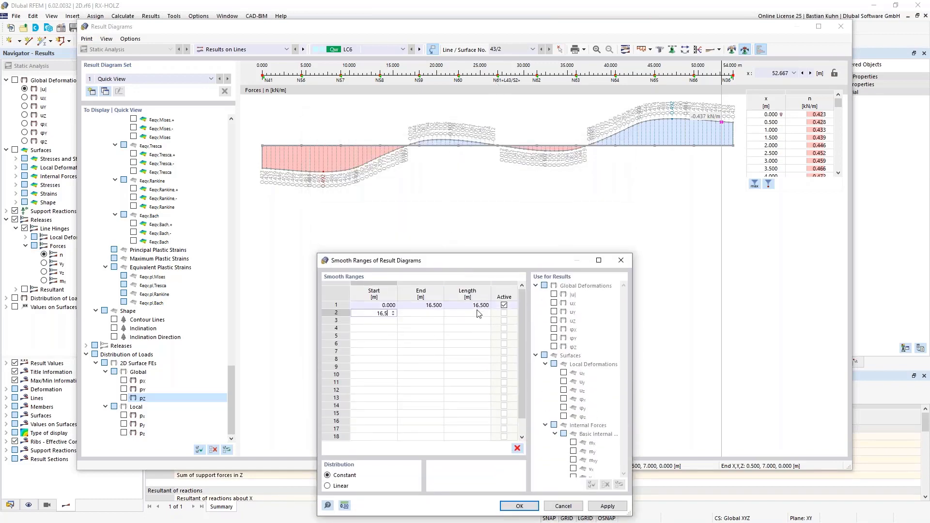
pyautogui.press('Tab')
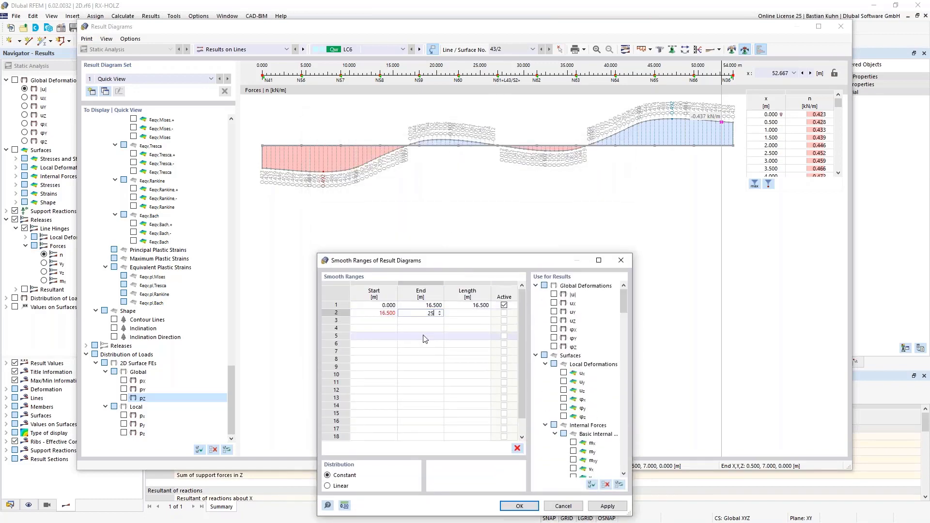
pyautogui.write('25')
pyautogui.press('Tab')
pyautogui.moveTo(473, 261); pyautogui.dragTo(478, 171)
pyautogui.click(523, 417)
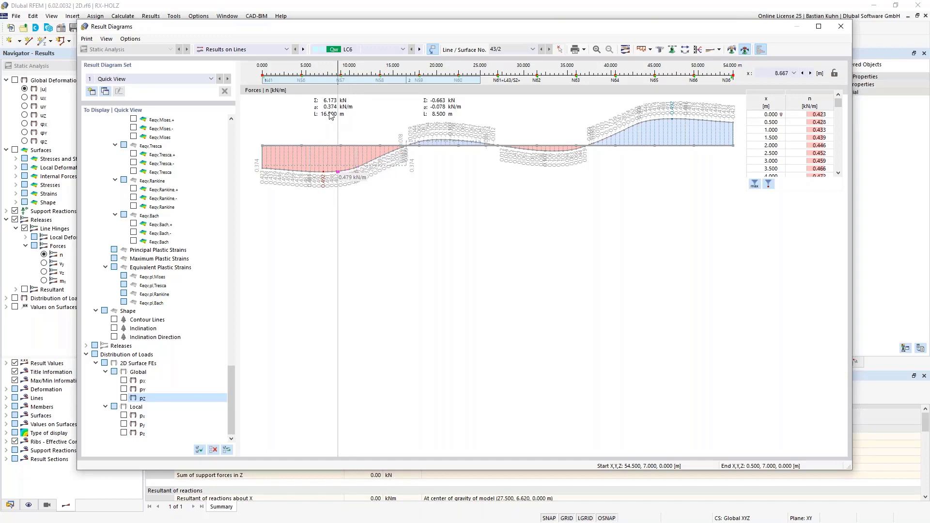
pyautogui.click(839, 29)
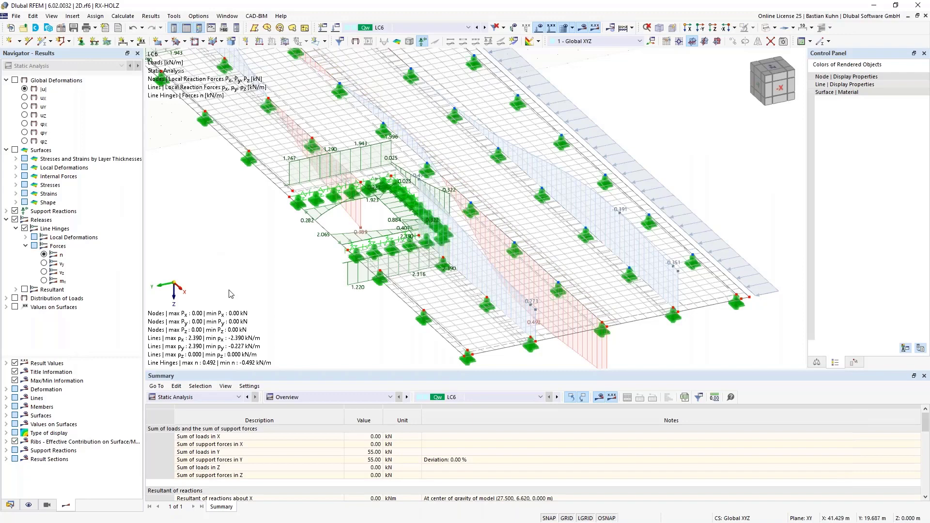
# Display the surface results of LC6 as basic stresses σx,- for layer 1 of the 175 mm slab
pyautogui.scroll(-3, 339, 308)
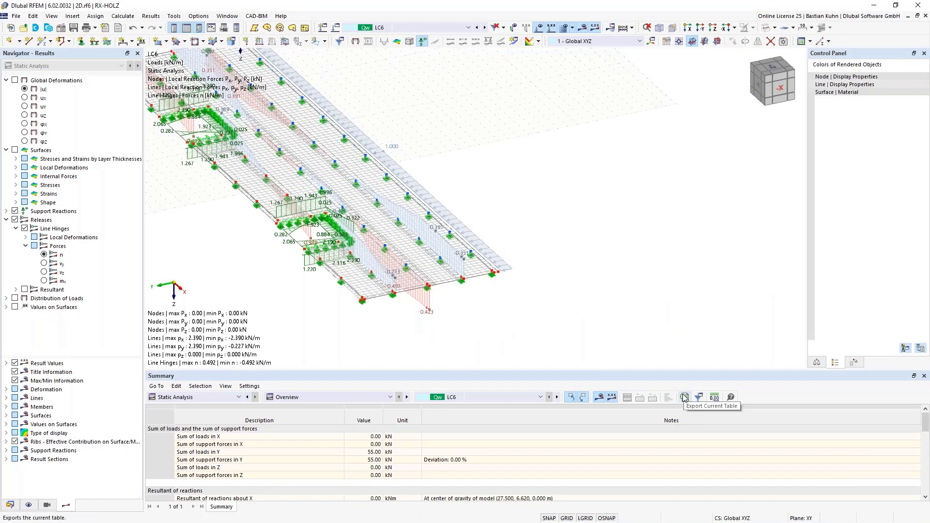
pyautogui.scroll(-4, 456, 331)
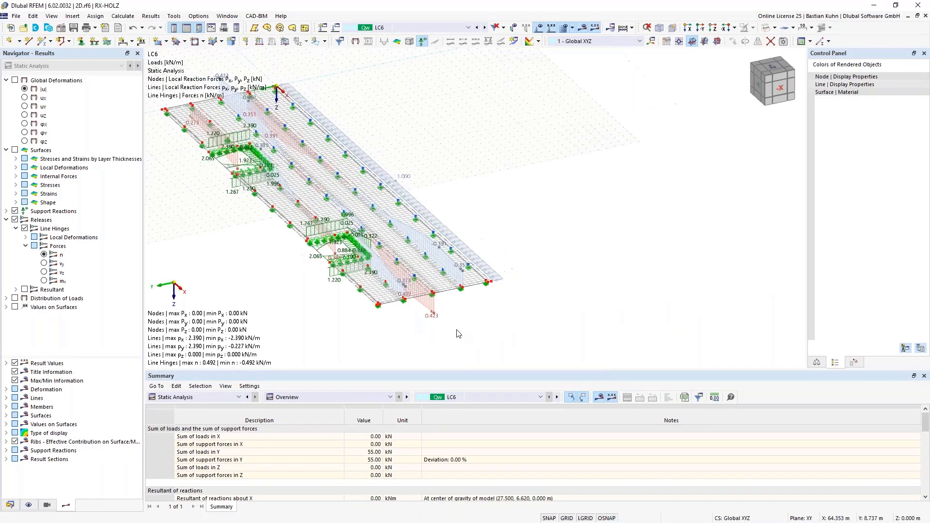
pyautogui.moveTo(438, 334); pyautogui.dragTo(504, 334, button='middle')
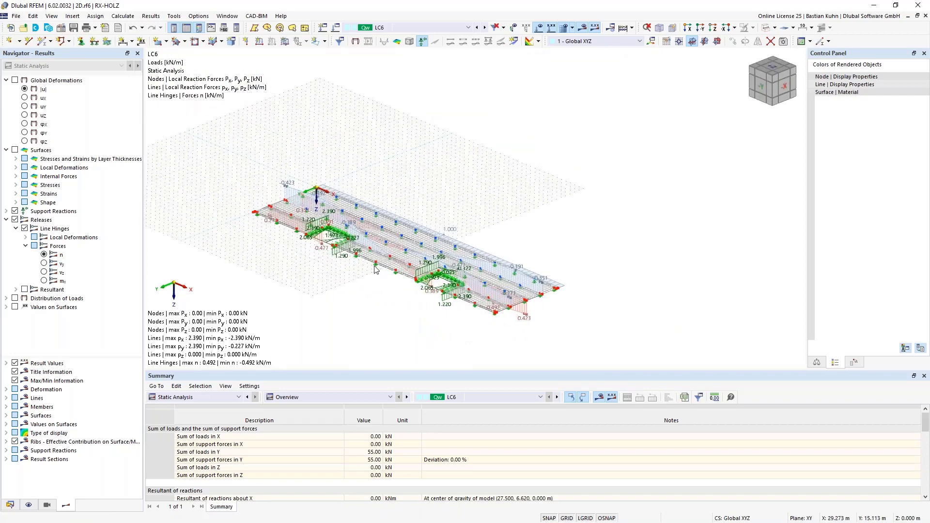
pyautogui.scroll(3, 383, 261)
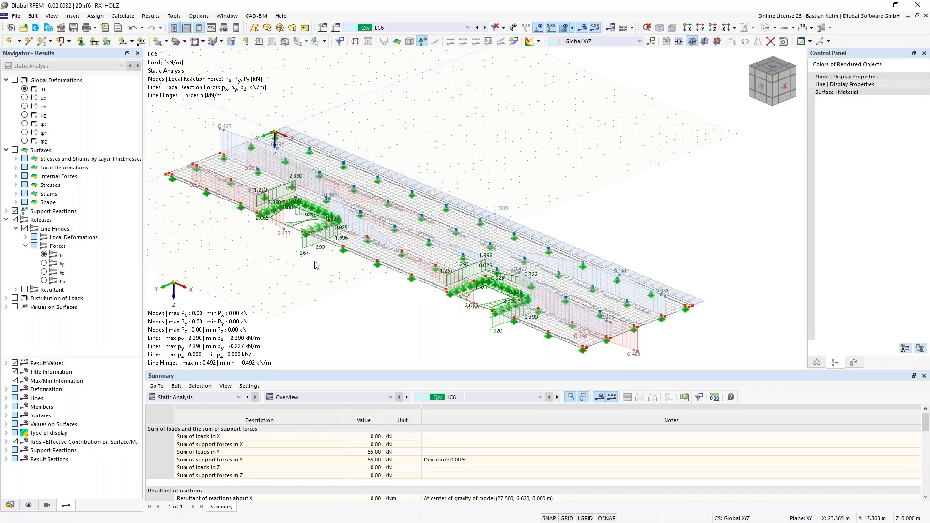
pyautogui.click(15, 151)
pyautogui.click(16, 150)
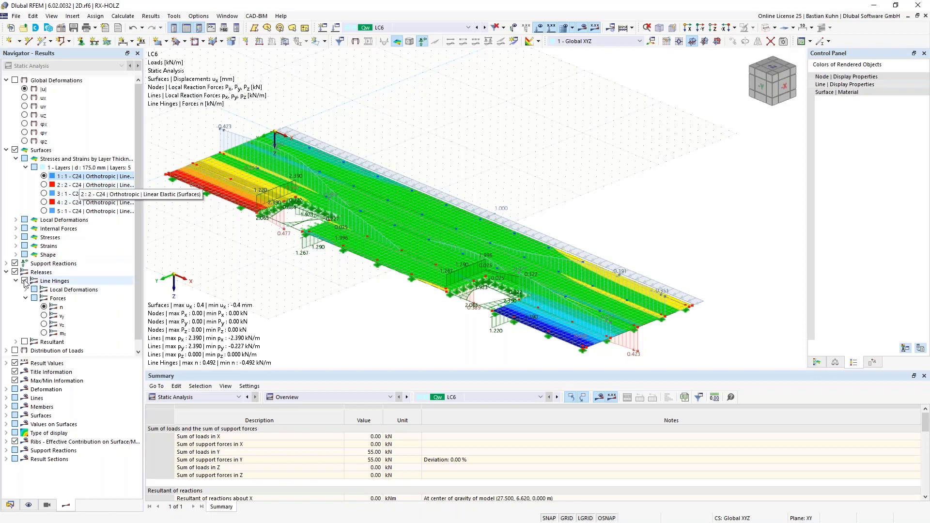
pyautogui.click(16, 238)
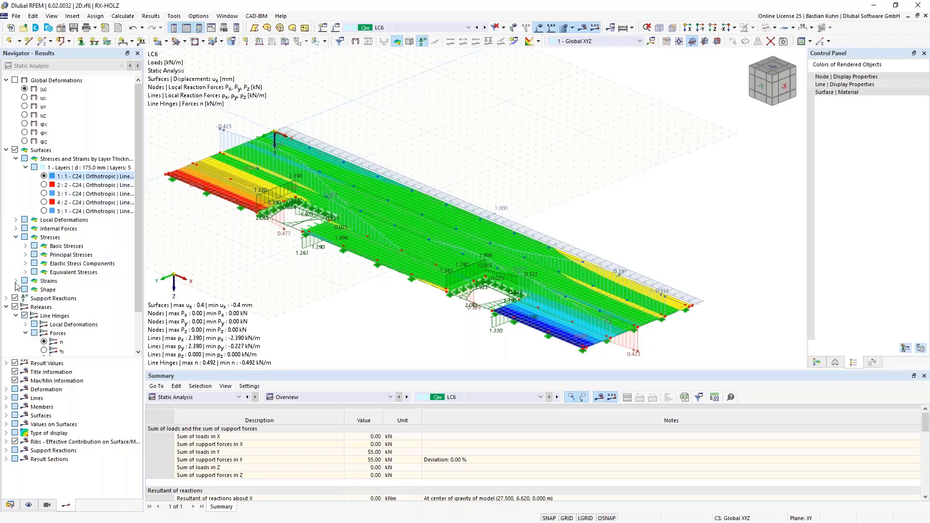
pyautogui.click(26, 247)
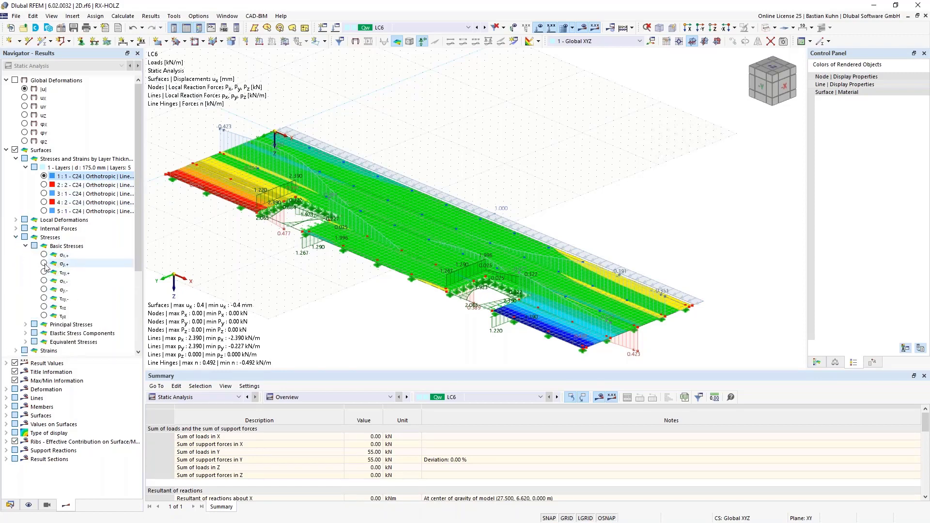
pyautogui.click(44, 281)
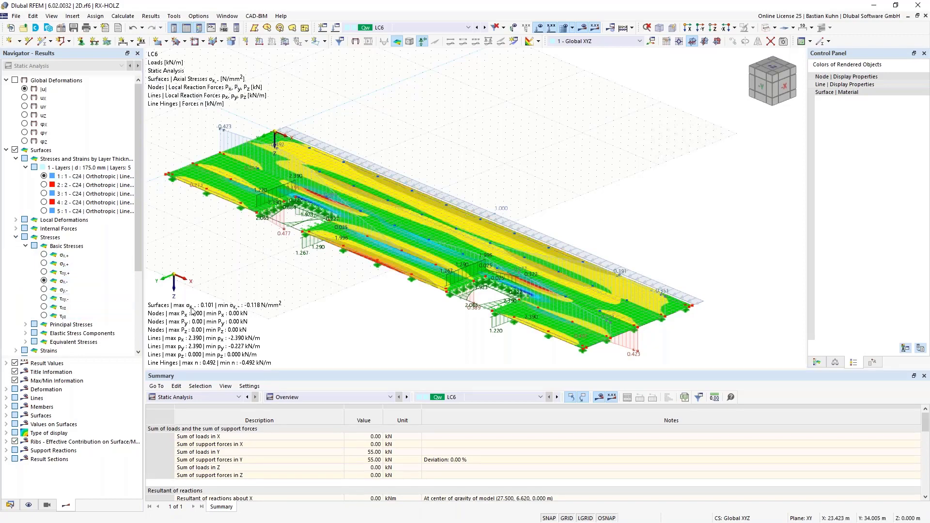
# Display the results of load combination CO5 with its loads hidden and examine the layer 1 stresses σx,- around the supports
pyautogui.click(429, 27)
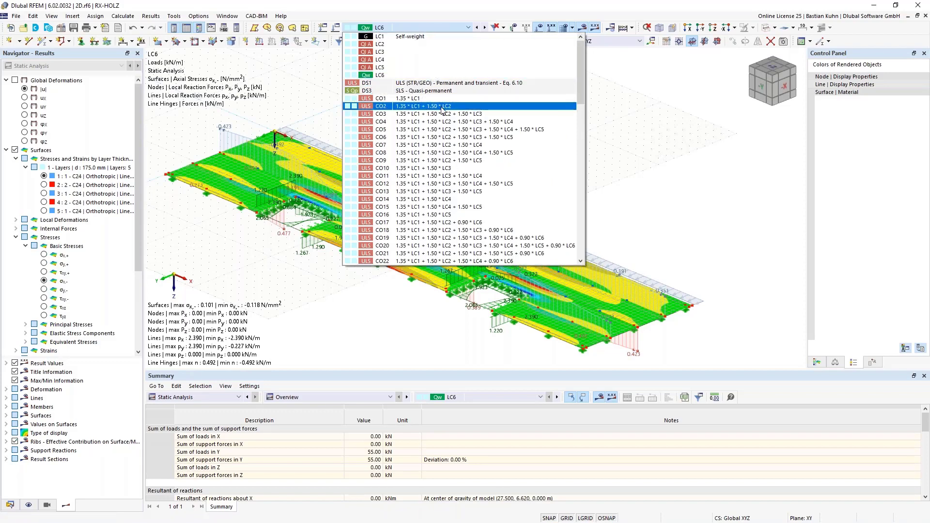
pyautogui.click(449, 129)
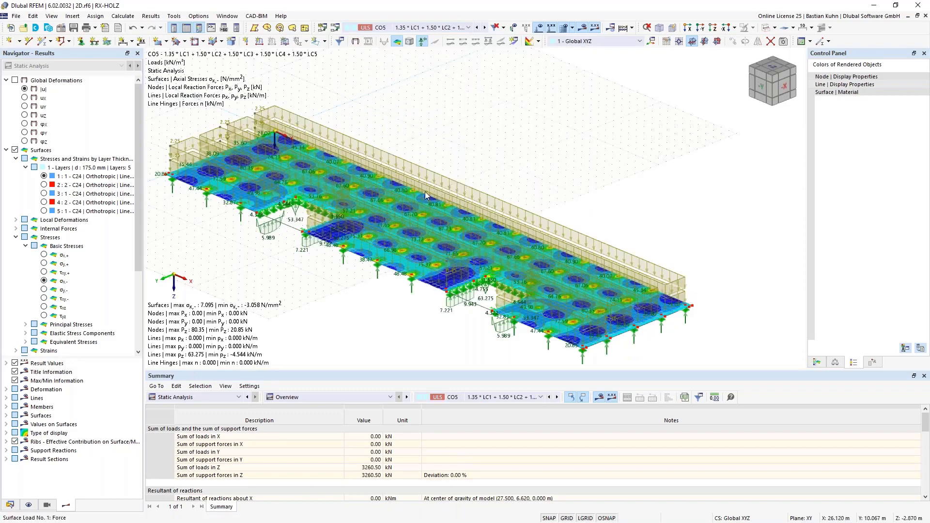
pyautogui.click(521, 32)
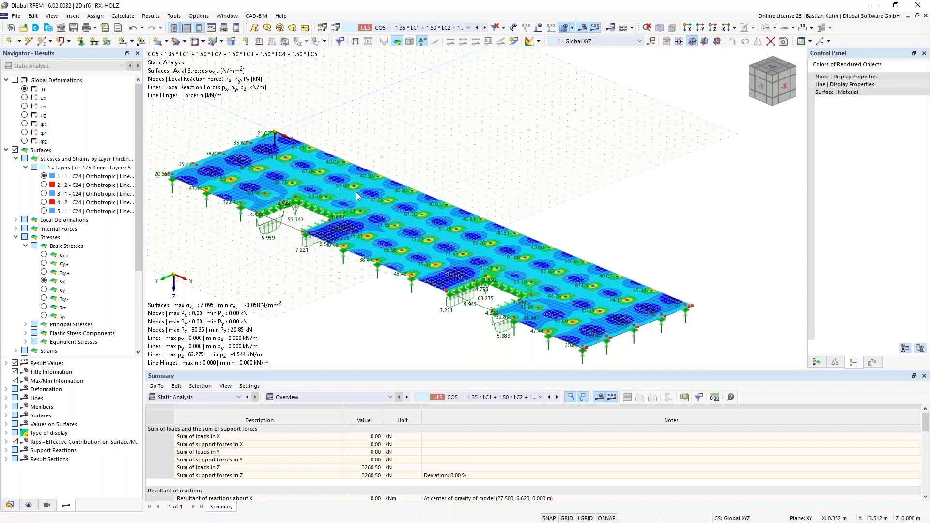
pyautogui.scroll(4, 398, 253)
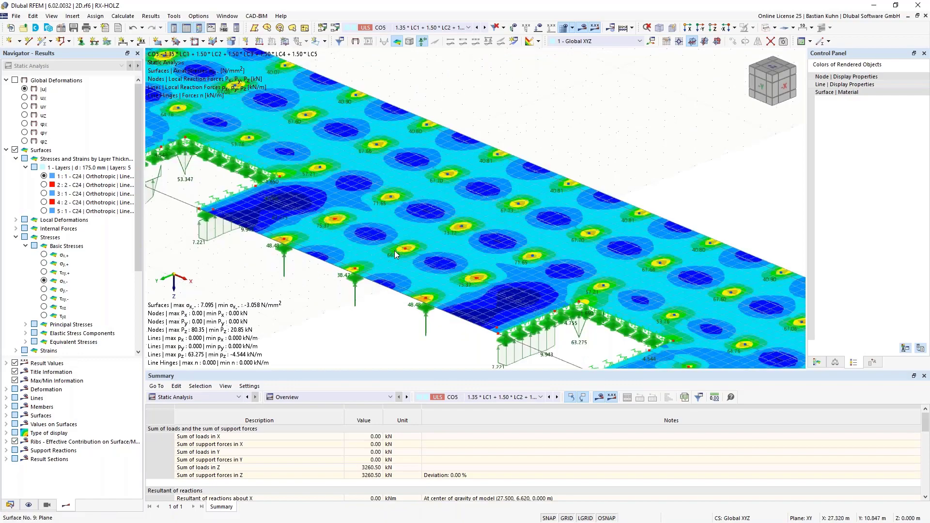
pyautogui.scroll(-5, 395, 251)
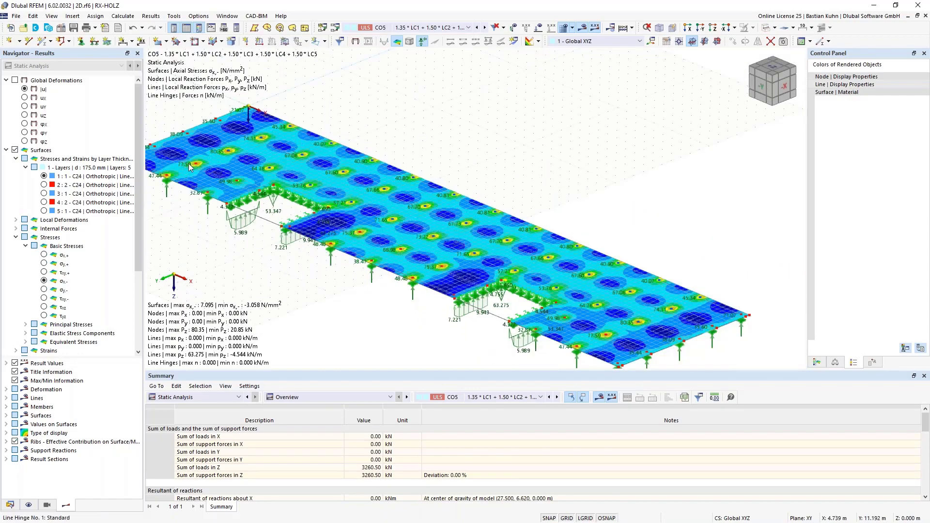
pyautogui.scroll(4, 190, 167)
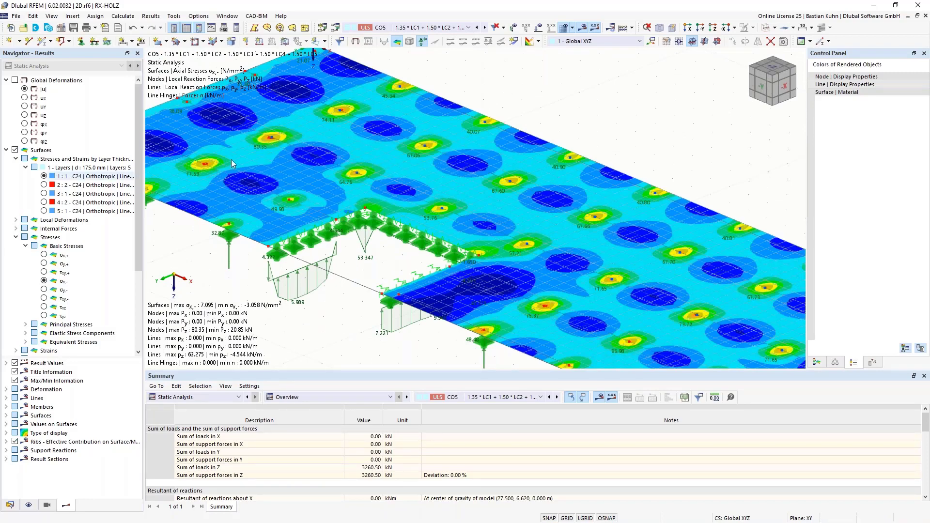
pyautogui.scroll(-3, 273, 154)
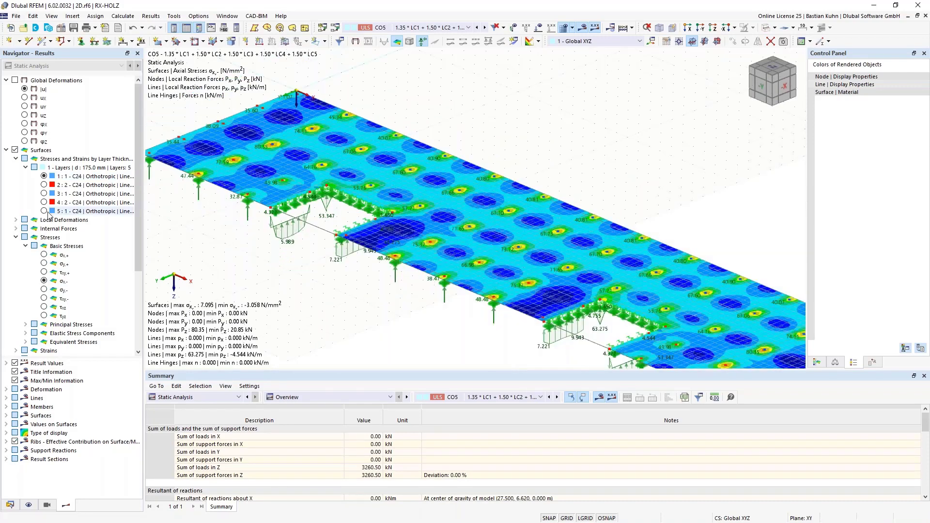
# Display the basic stresses σx,+ of CO5 for layer 5, followed by layer 2
pyautogui.click(44, 212)
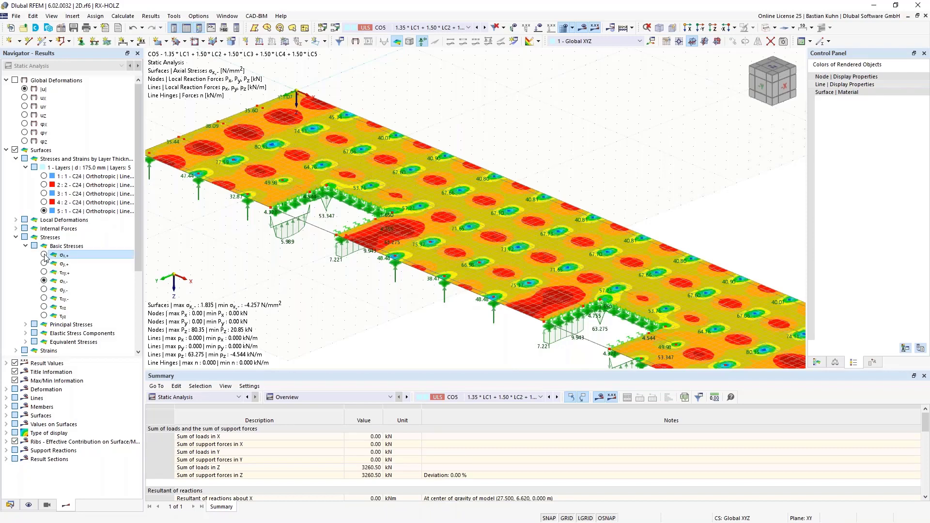
pyautogui.click(44, 255)
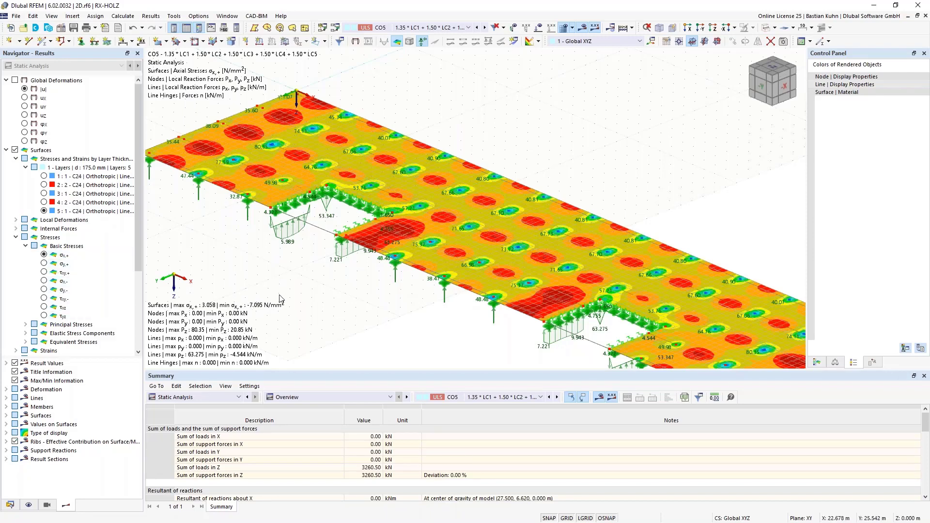
pyautogui.click(45, 193)
pyautogui.click(44, 185)
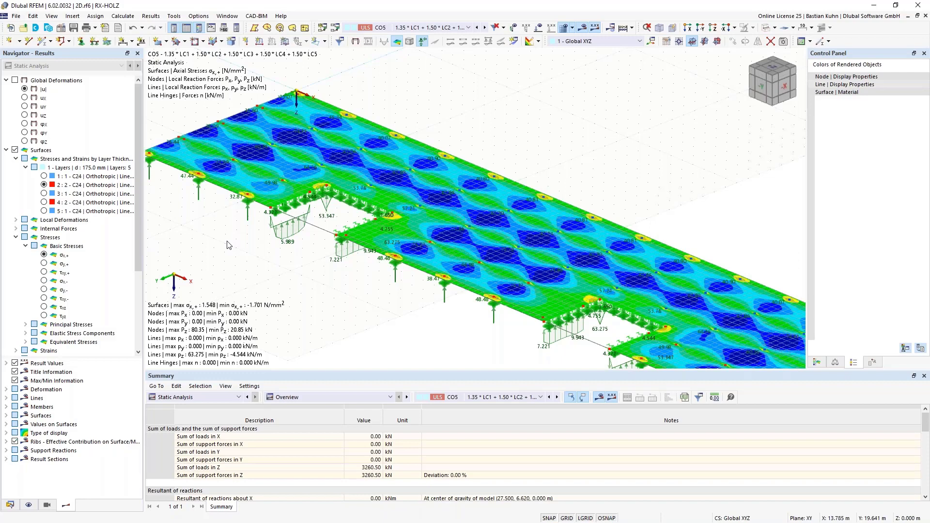
# Review the layer 2 shear stresses τxy,-, τxz and τyz, and return to τxy,- to inspect its distribution across the slab
pyautogui.click(45, 299)
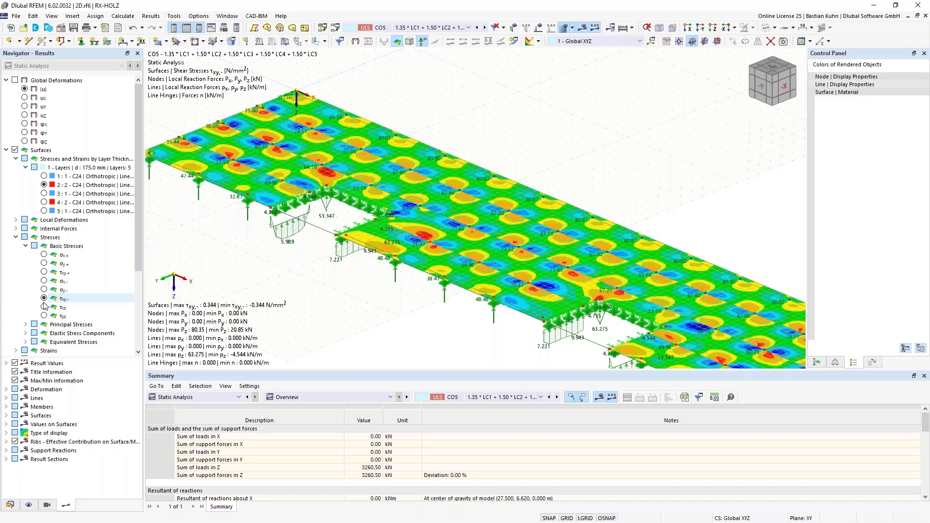
pyautogui.click(44, 308)
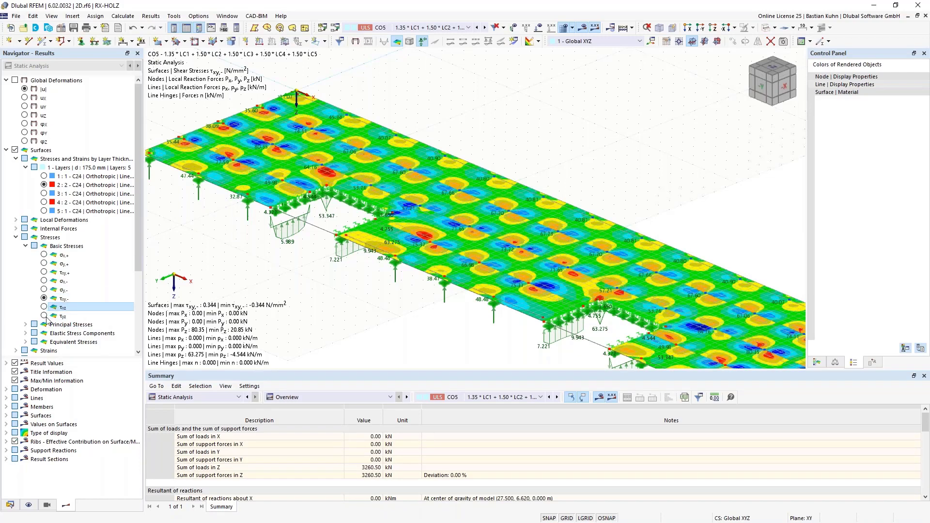
pyautogui.scroll(-2, 352, 287)
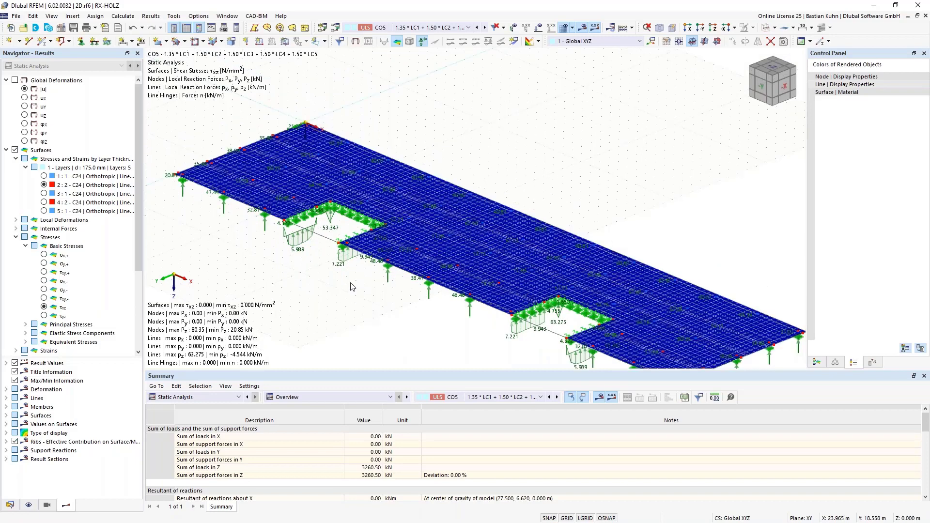
pyautogui.click(44, 316)
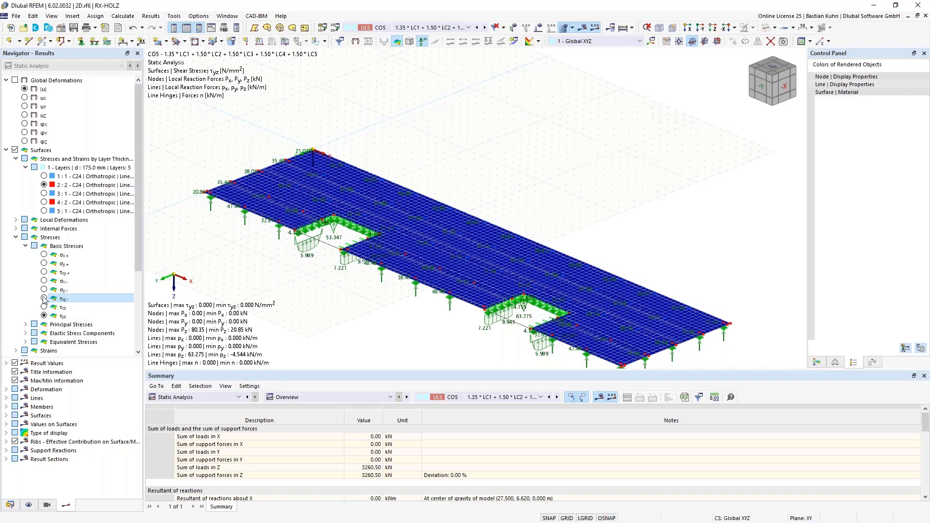
pyautogui.click(44, 298)
pyautogui.scroll(3, 324, 211)
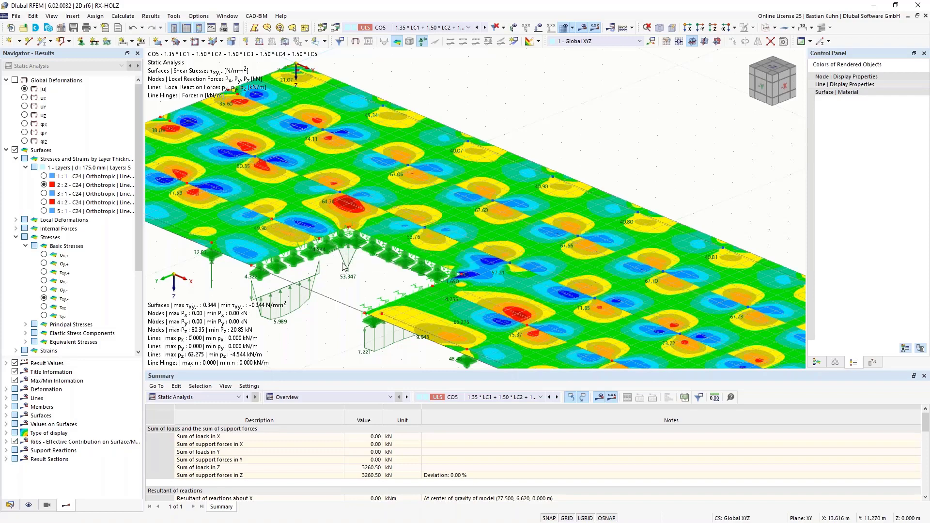
pyautogui.scroll(-3, 445, 199)
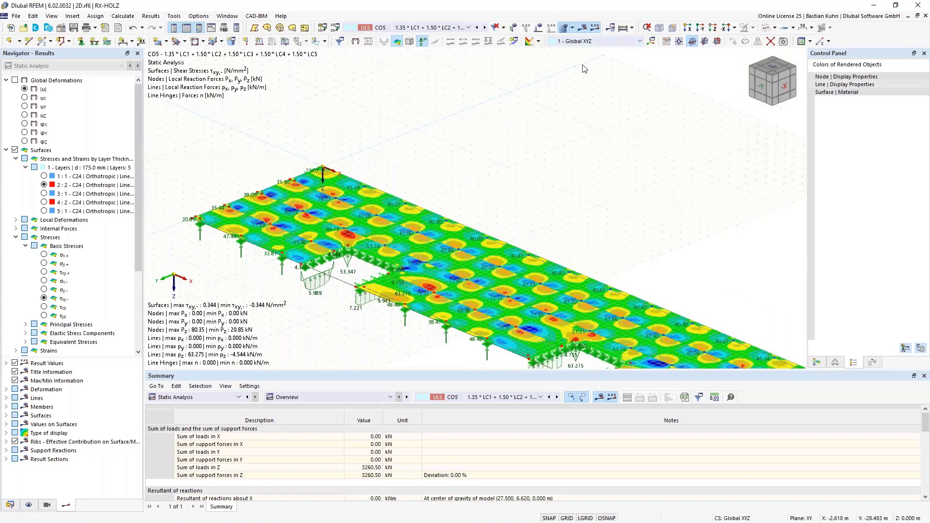
# Disable the combination wizard, keeping the generated combinations as user-defined and accepting the deletion of the affected results
pyautogui.click(582, 29)
pyautogui.click(10, 504)
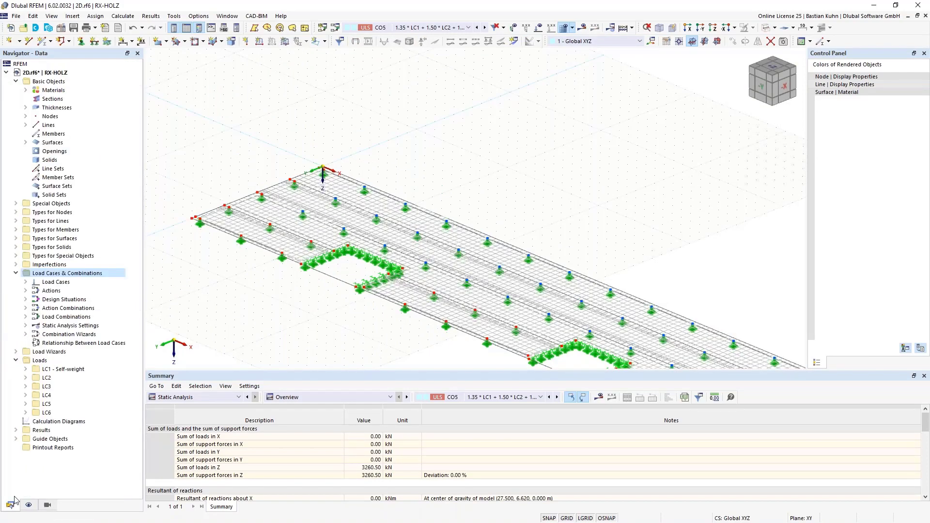
pyautogui.rightClick(62, 275)
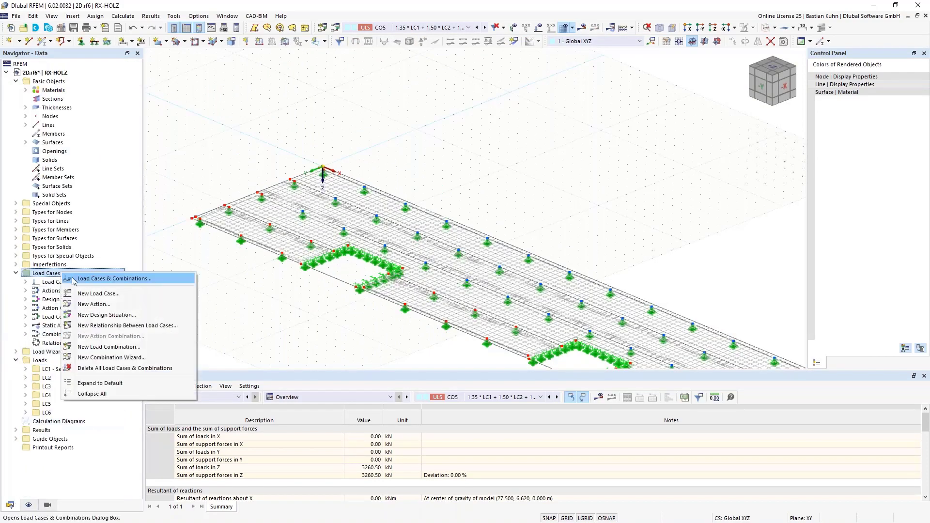
pyautogui.click(111, 275)
pyautogui.click(140, 149)
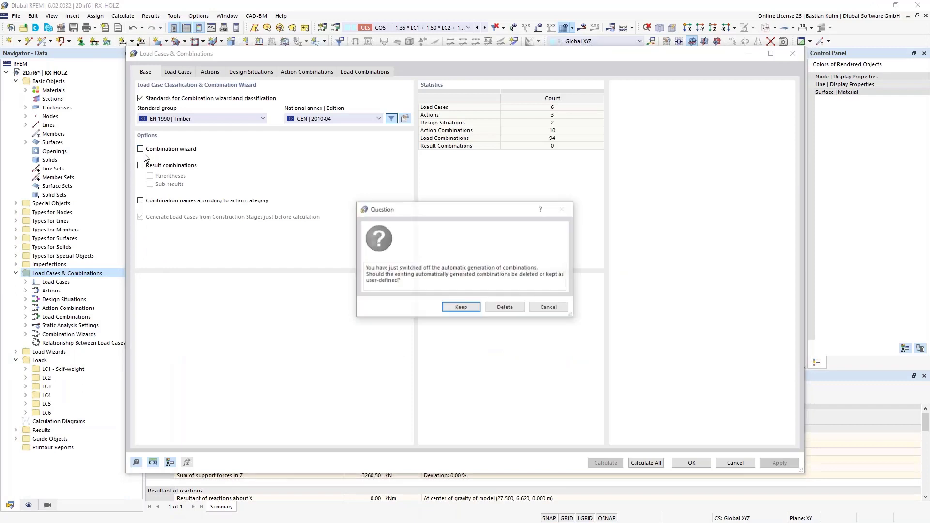
pyautogui.click(459, 308)
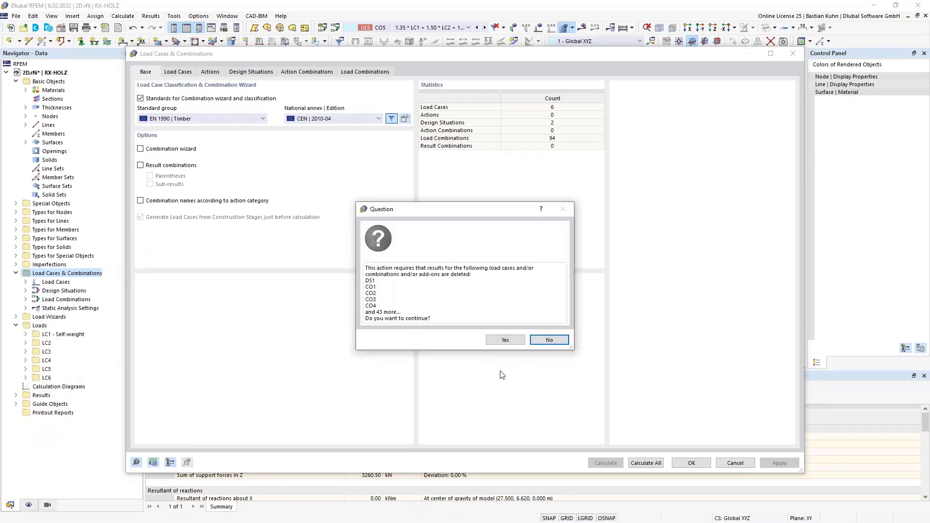
pyautogui.click(507, 341)
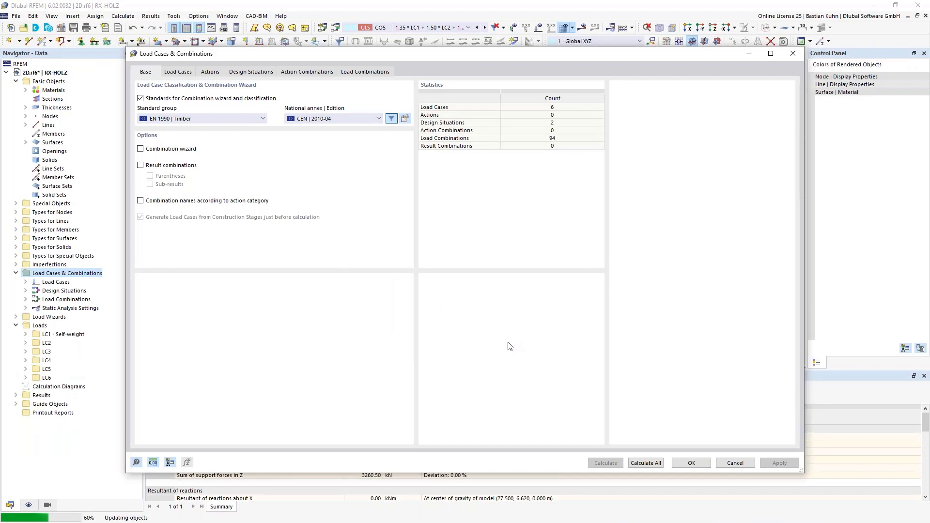
pyautogui.click(691, 464)
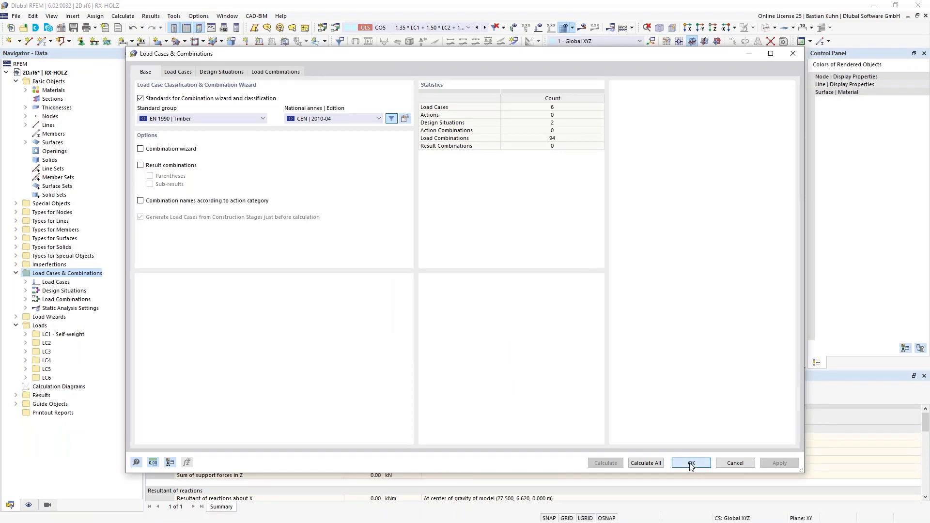
# Open line hinge 1 (5900 kN/m² springs) for editing and start assigning its surfaces and lines graphically in the plan view along Z
pyautogui.moveTo(353, 301); pyautogui.dragTo(355, 222, button='middle')
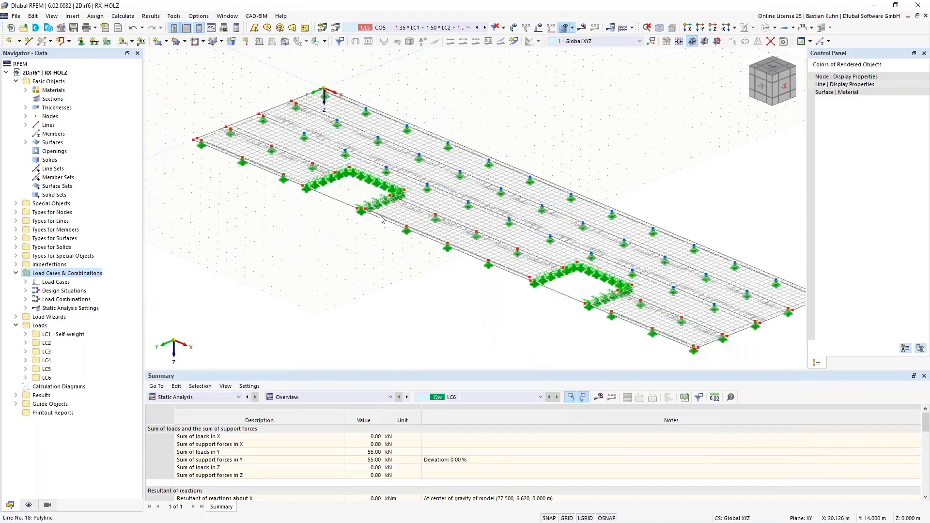
pyautogui.scroll(3, 380, 213)
pyautogui.scroll(2, 380, 213)
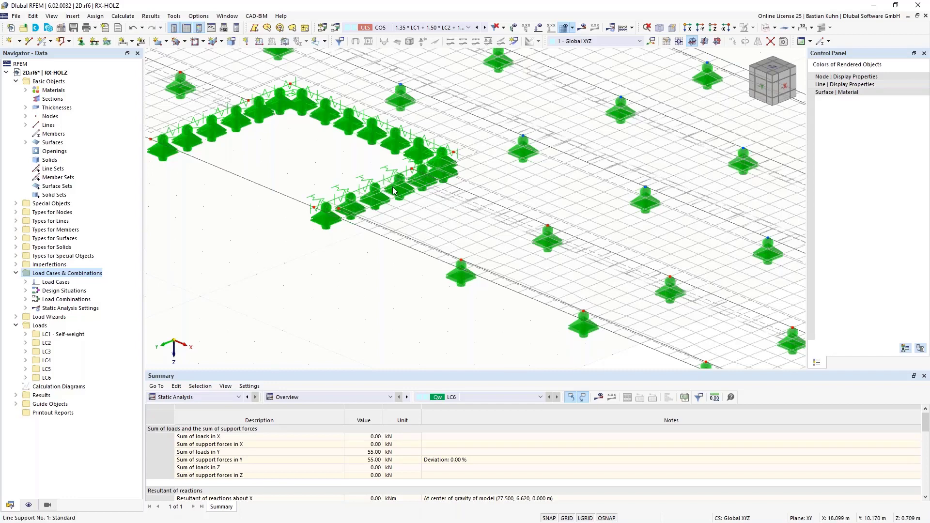
pyautogui.scroll(-1, 481, 163)
pyautogui.scroll(-3, 482, 163)
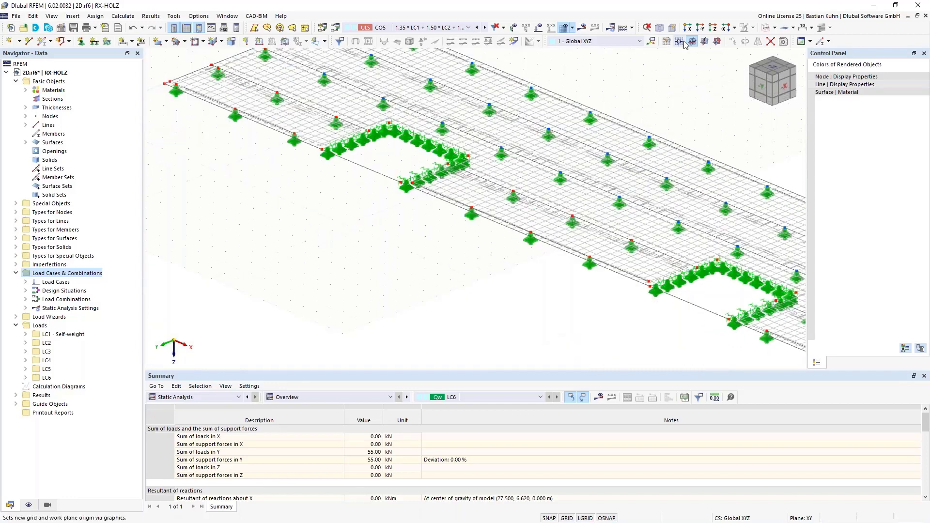
pyautogui.click(712, 28)
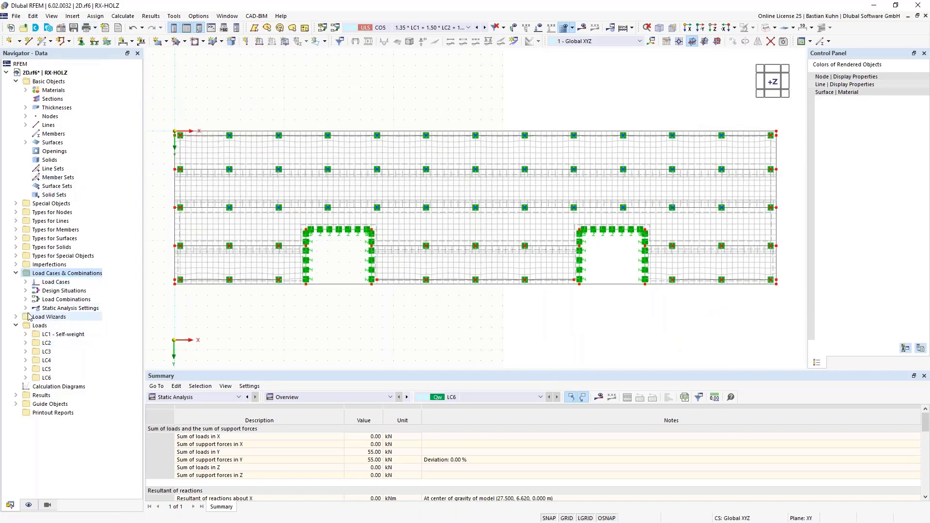
pyautogui.click(16, 221)
pyautogui.click(25, 247)
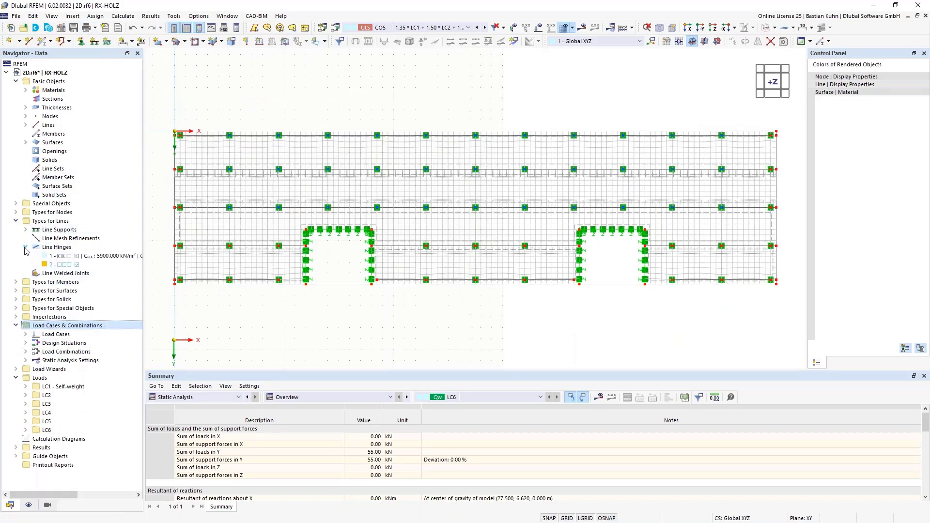
pyautogui.doubleClick(61, 256)
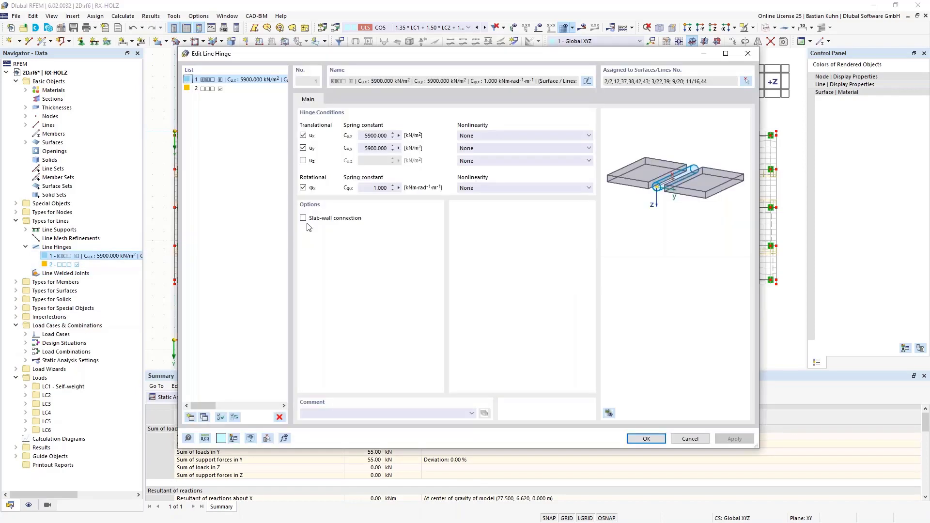
pyautogui.click(745, 81)
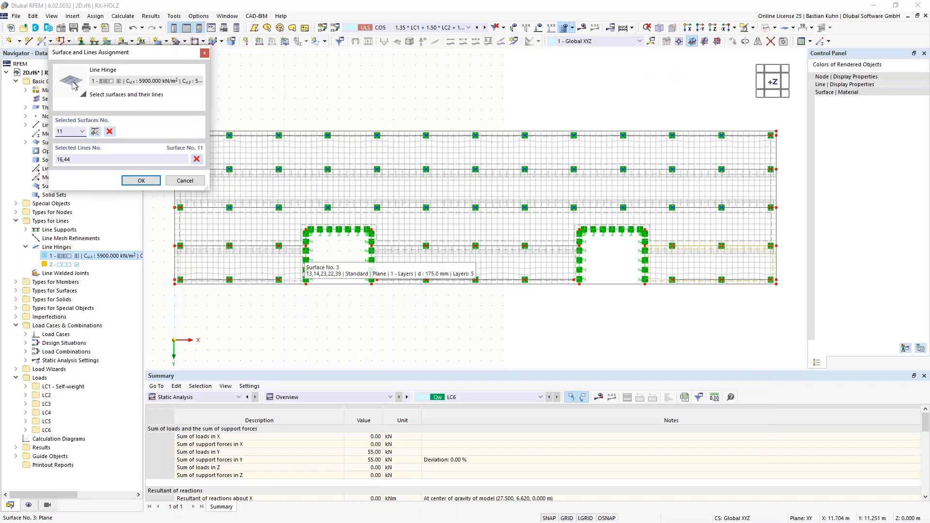
# Add line 23 of surface 3 and the surface 5 edges at the first opening, including lines 24 and 33, to the hinge assignment
pyautogui.click(296, 252)
pyautogui.scroll(3, 305, 273)
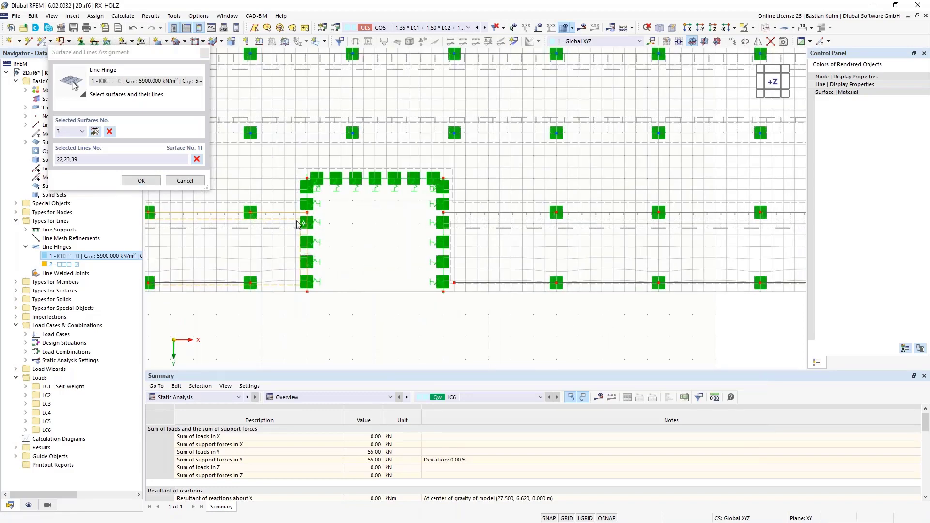
pyautogui.click(284, 202)
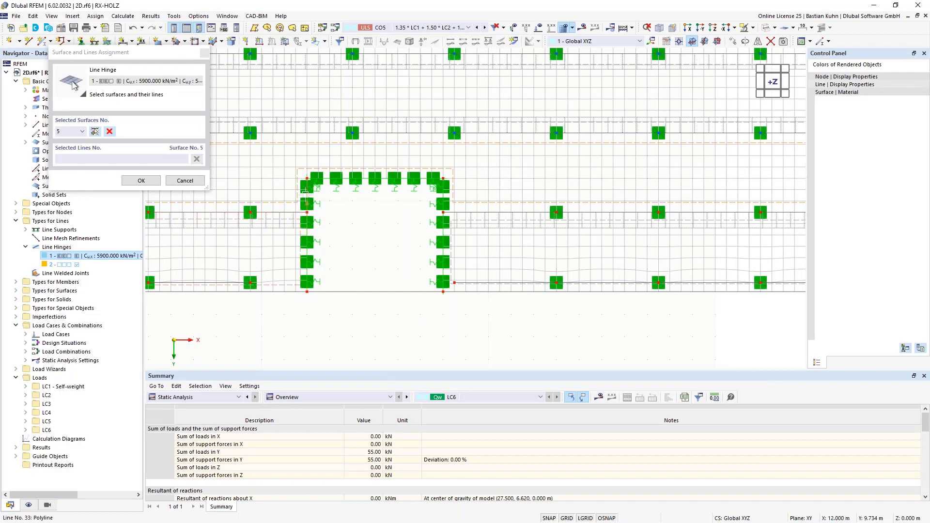
pyautogui.click(306, 192)
pyautogui.click(443, 195)
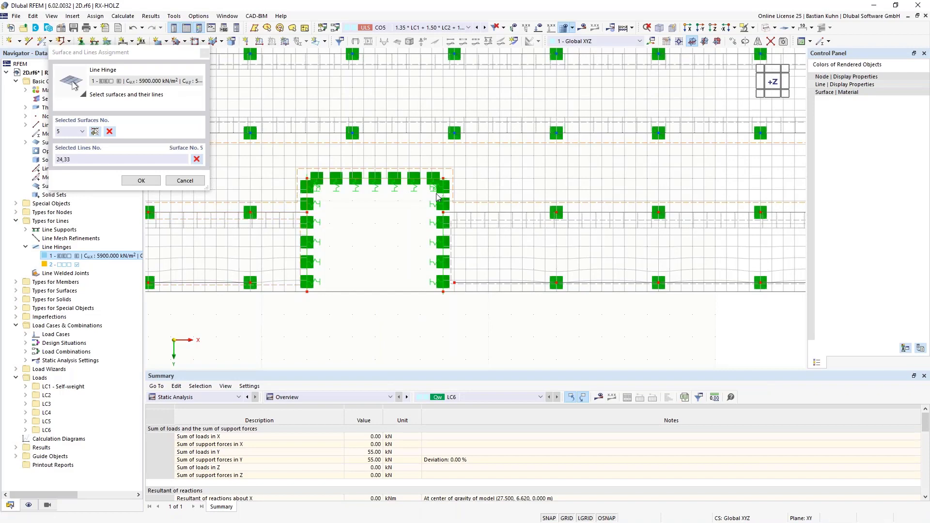
# Add lines 26 and 34 of surface 9, between the two openings, to the line hinge assignment
pyautogui.click(463, 213)
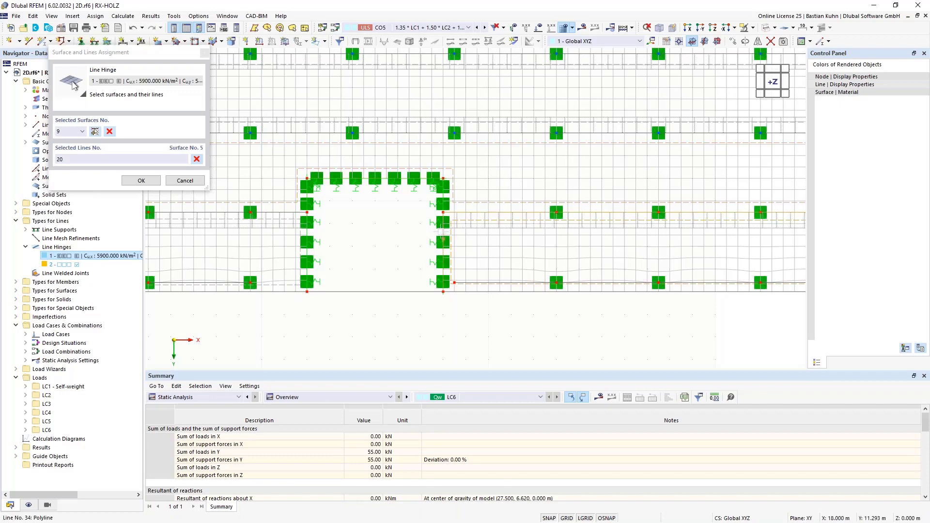
pyautogui.click(442, 231)
pyautogui.scroll(-4, 425, 267)
pyautogui.scroll(4, 646, 259)
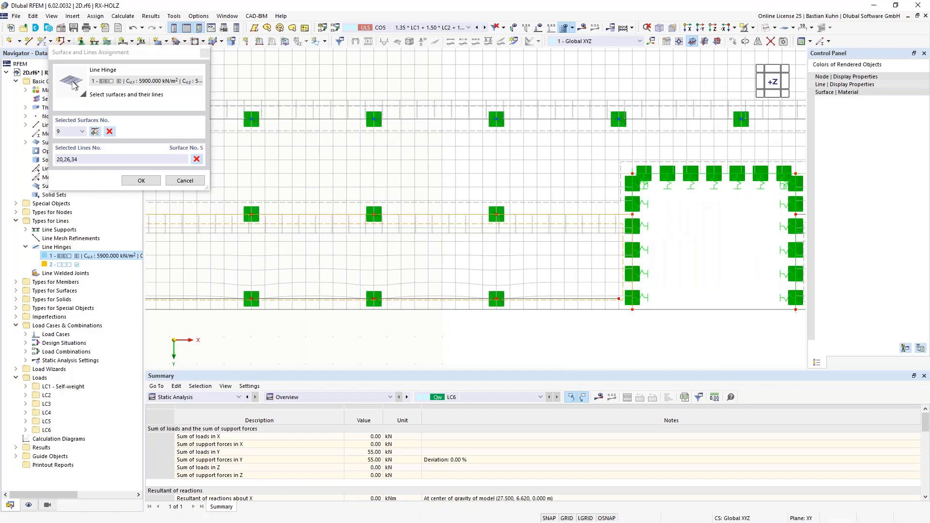
# Add surface 5 lines 25, 27, 28 and 31 around the second opening and the adjoining surface 11 edges, including line 32, to the hinge
pyautogui.click(631, 214)
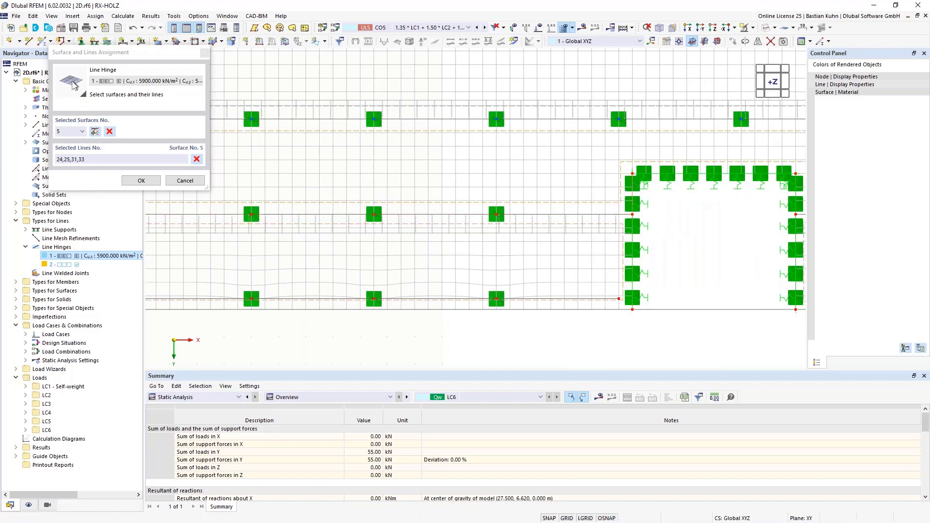
pyautogui.click(653, 173)
pyautogui.moveTo(581, 237); pyautogui.dragTo(353, 261, button='middle')
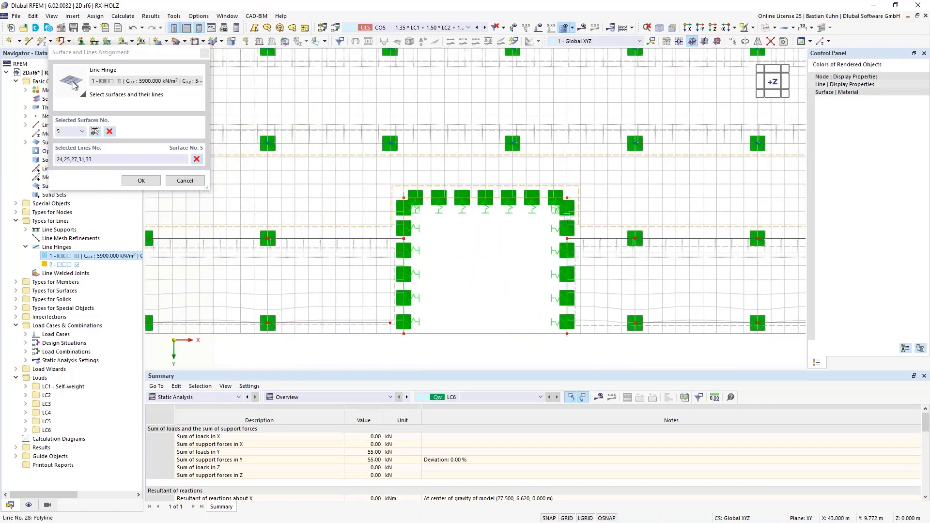
pyautogui.click(558, 232)
pyautogui.click(592, 253)
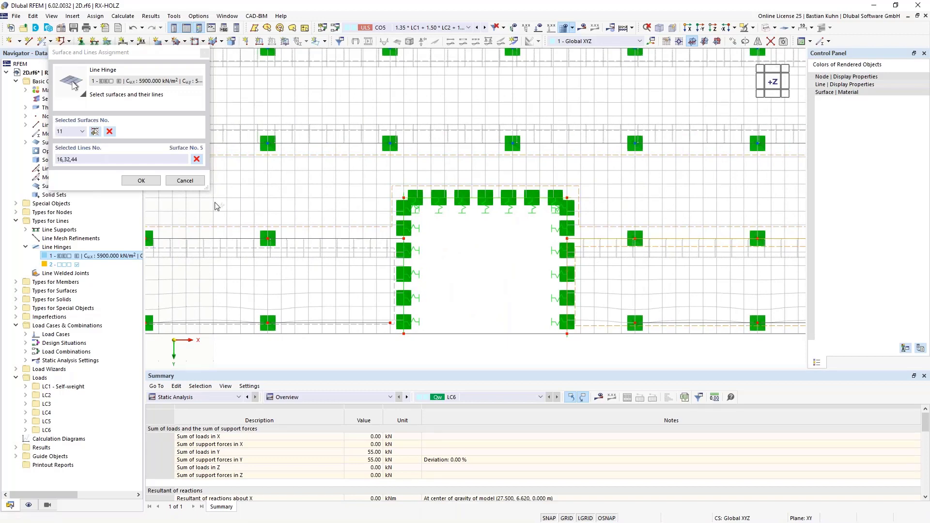
# Apply the extended surface and line assignment to line hinge 1, accepting the deletion of all results and the mesh
pyautogui.click(140, 180)
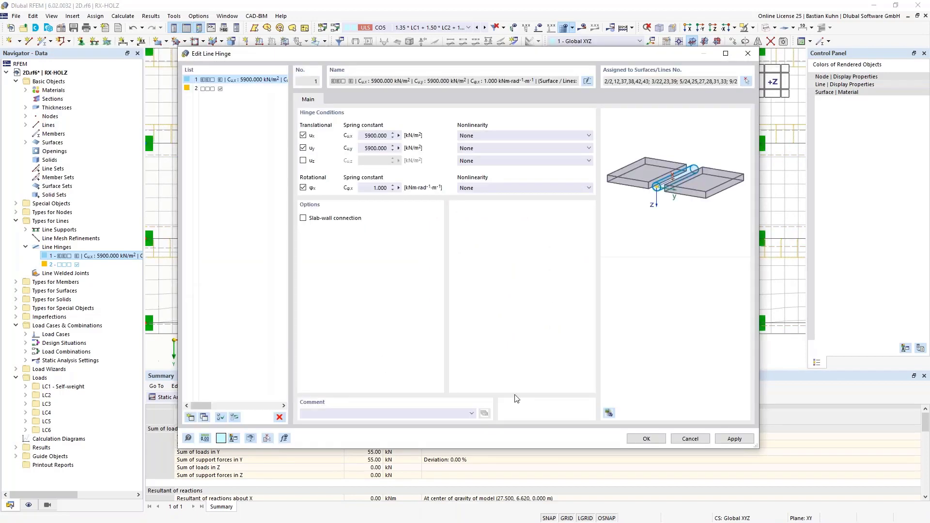
pyautogui.click(648, 440)
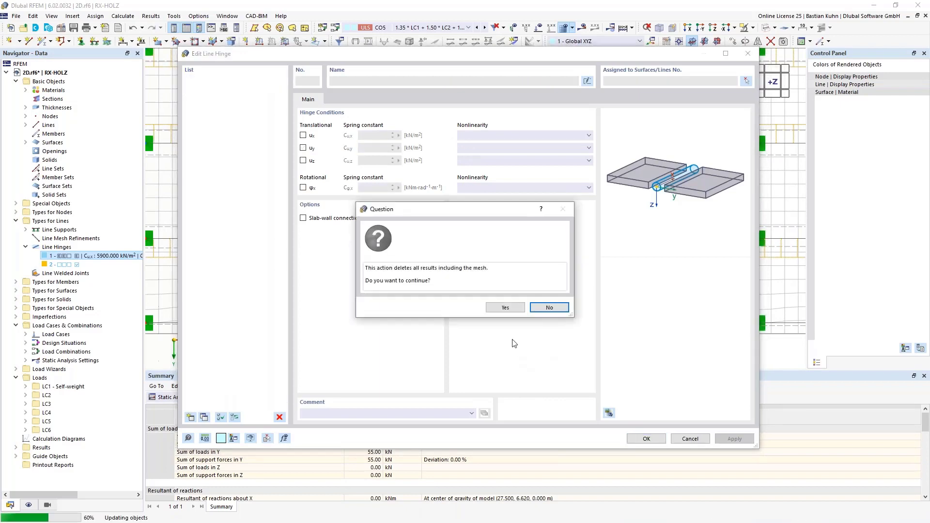
pyautogui.click(505, 308)
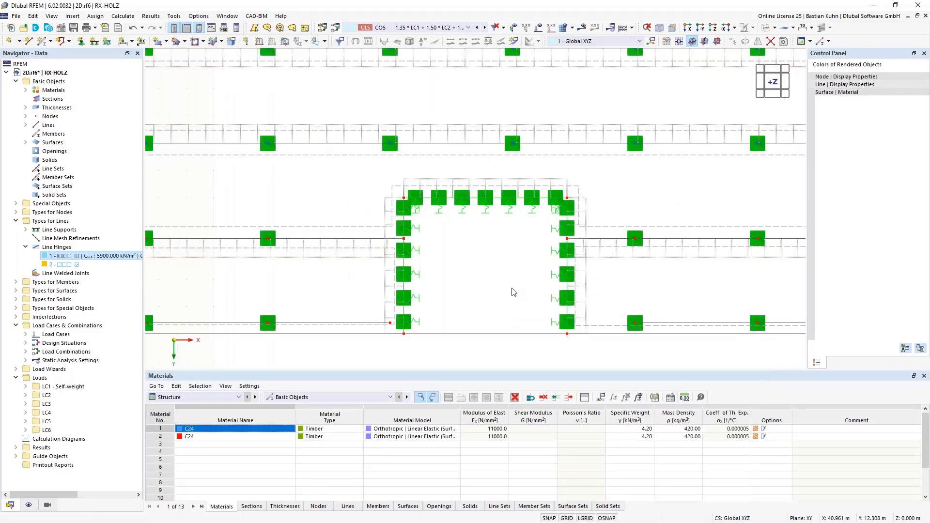
# Set up a copy of the front edge lines of both openings, with Y displacement 0 and a vertical offset along Z
pyautogui.scroll(-2, 467, 312)
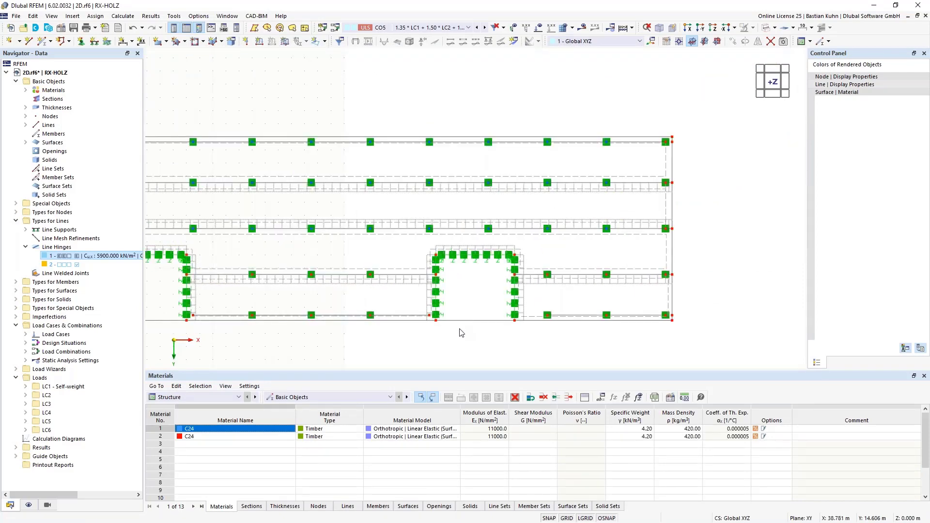
pyautogui.moveTo(452, 359); pyautogui.dragTo(513, 220, button='middle')
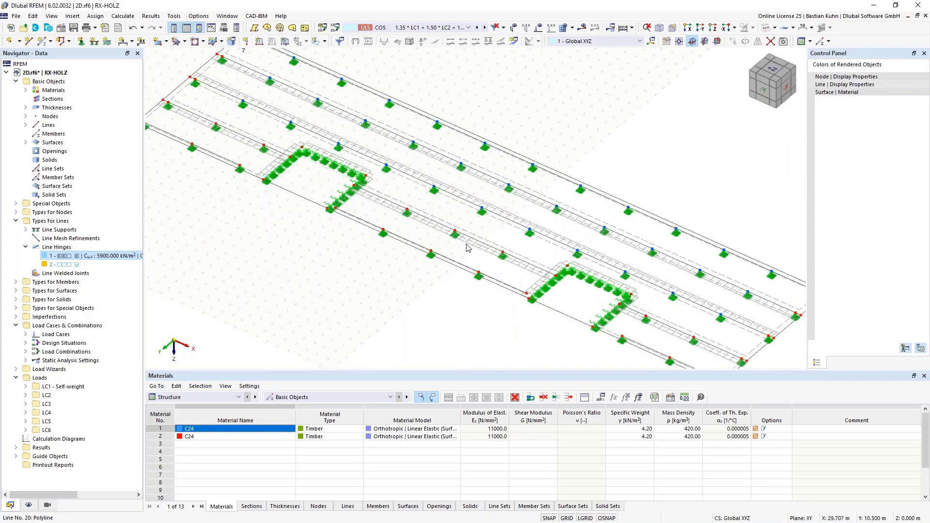
pyautogui.click(307, 200)
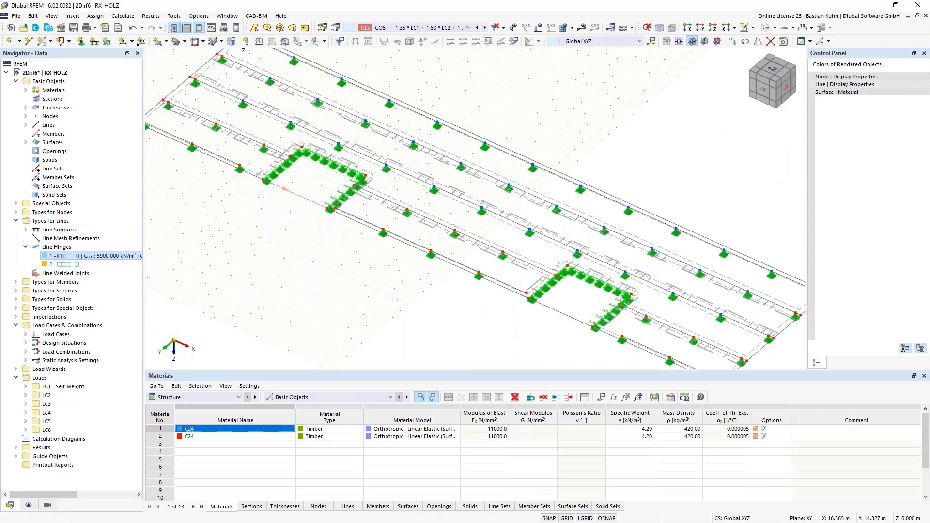
pyautogui.rightClick(560, 314)
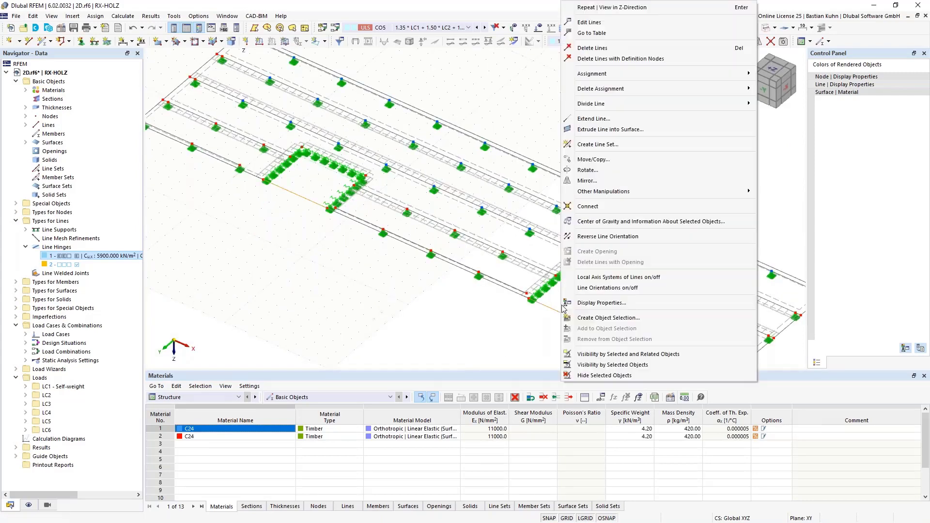
pyautogui.click(590, 159)
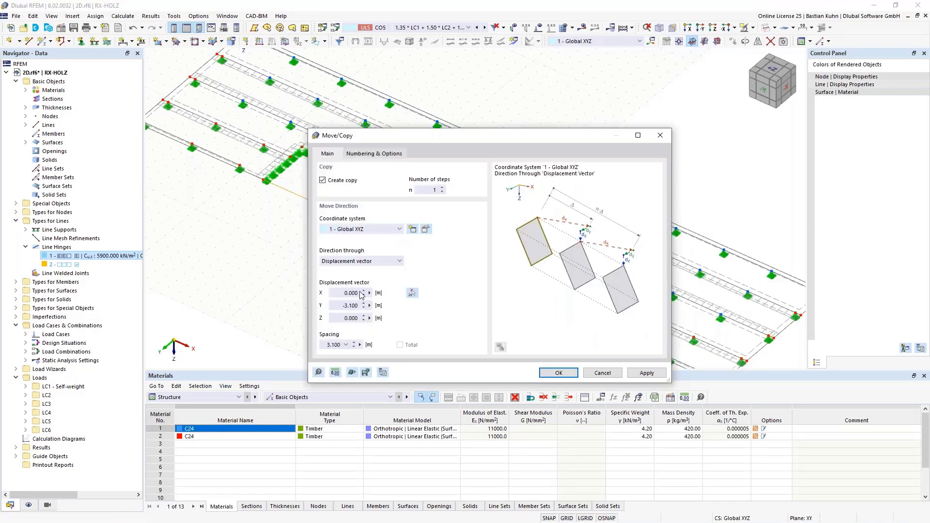
pyautogui.moveTo(337, 304); pyautogui.dragTo(398, 315)
pyautogui.write('0')
pyautogui.click(354, 317)
pyautogui.doubleClick(356, 318)
pyautogui.press('BackSpace')
# Enable step links for the line copy and have the lines linked with a surface
pyautogui.click(383, 154)
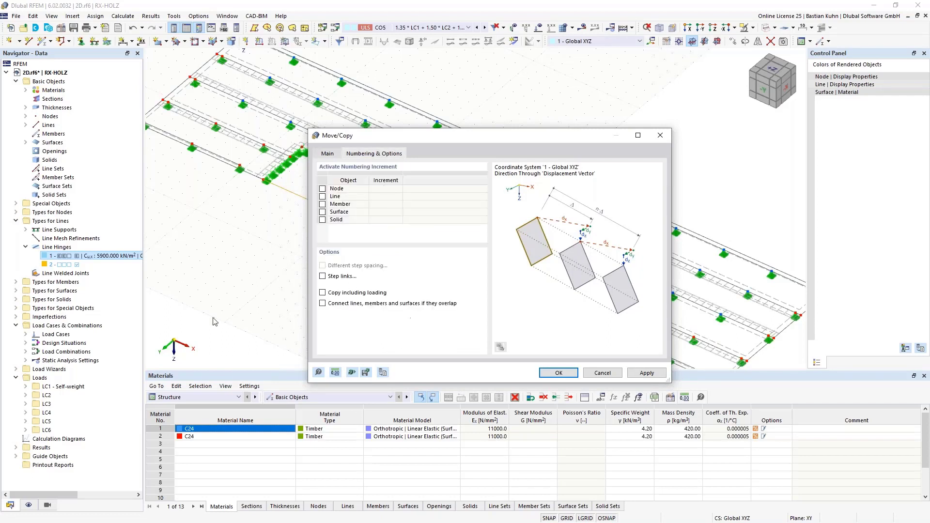
pyautogui.click(323, 293)
pyautogui.click(322, 277)
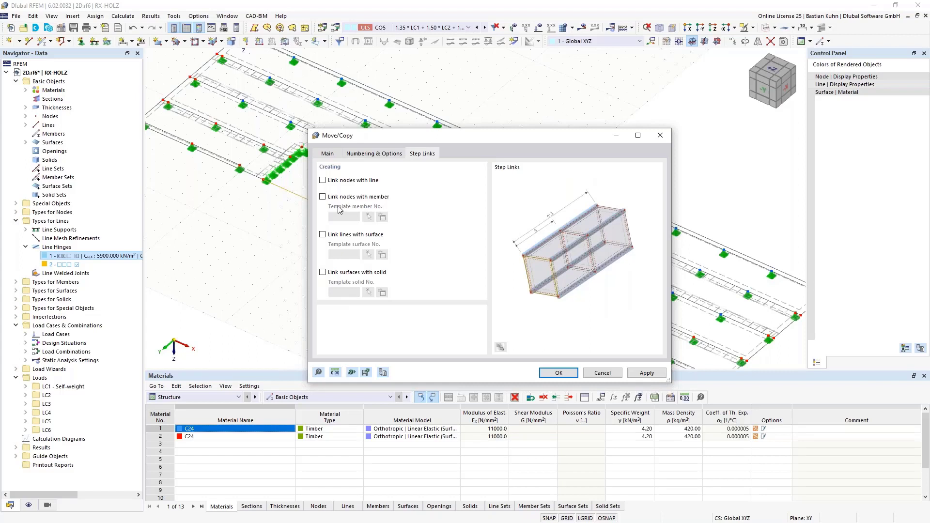
pyautogui.click(322, 234)
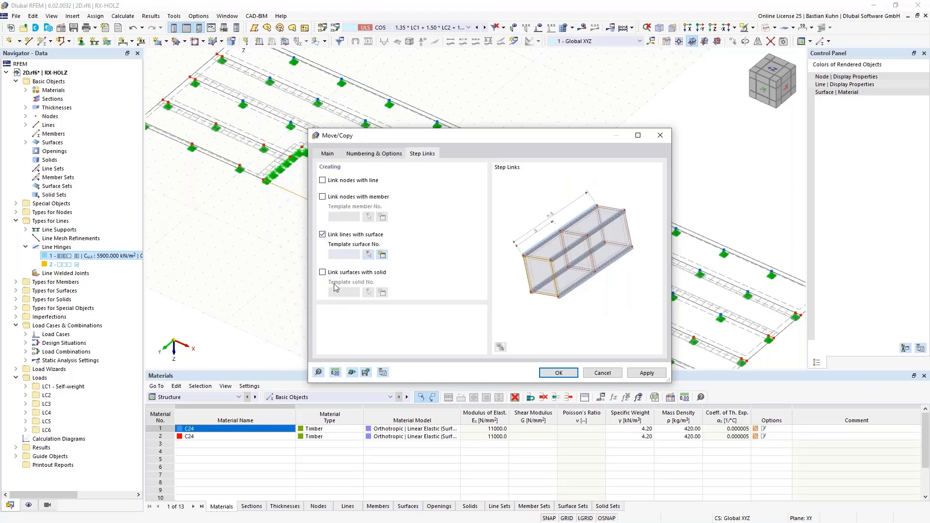
# Define the template surface with a new uniform 200 mm thickness in C30/37 concrete and create the front walls of both openings
pyautogui.click(382, 255)
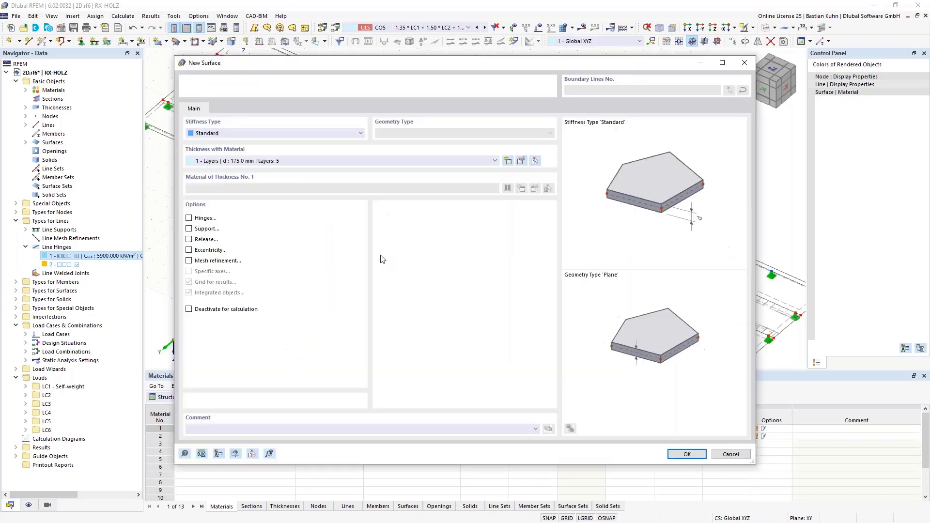
pyautogui.click(507, 162)
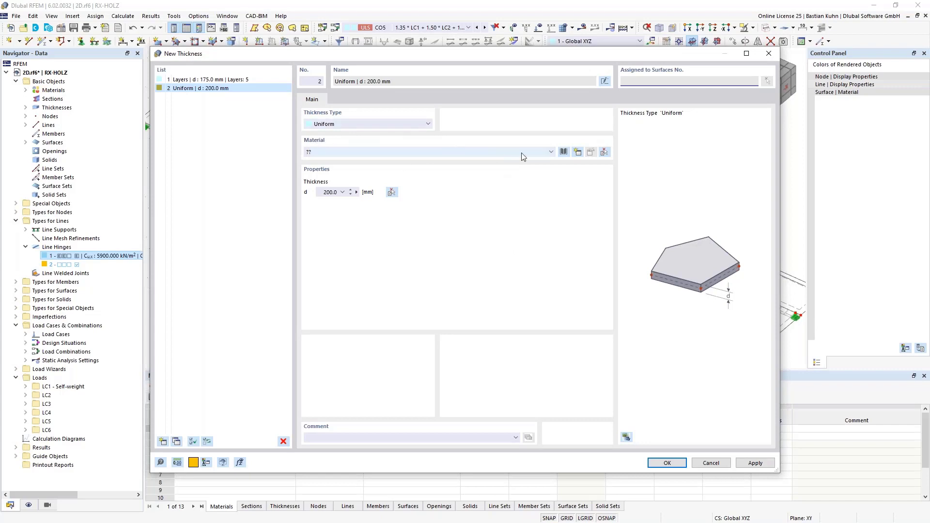
pyautogui.click(563, 153)
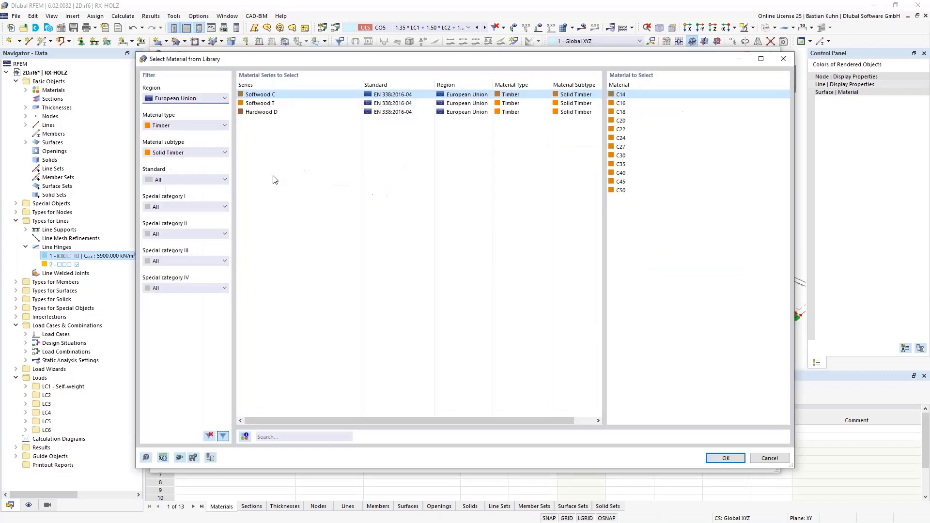
pyautogui.click(212, 130)
pyautogui.click(204, 143)
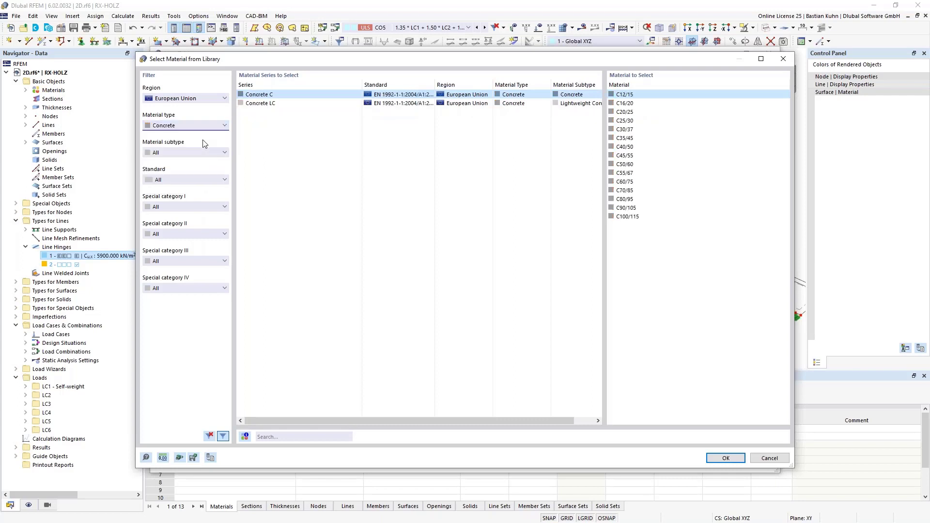
pyautogui.click(624, 129)
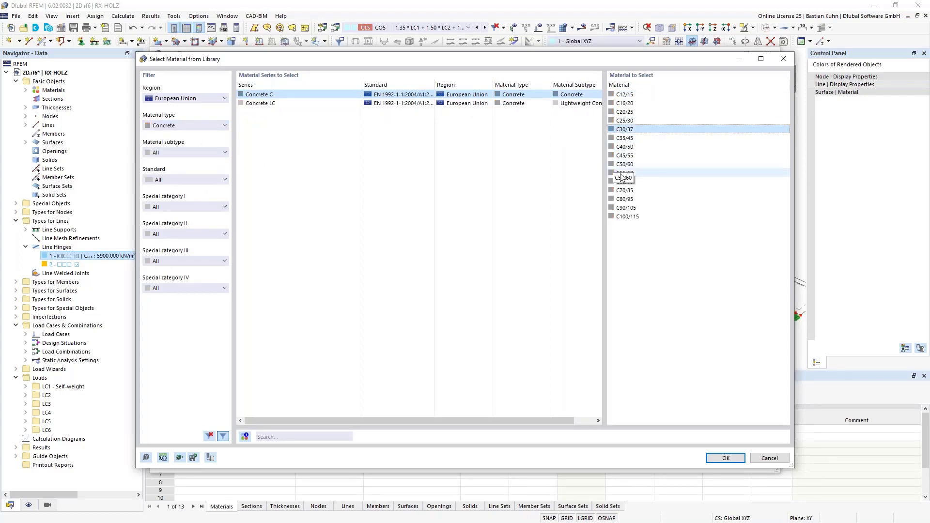
pyautogui.click(724, 457)
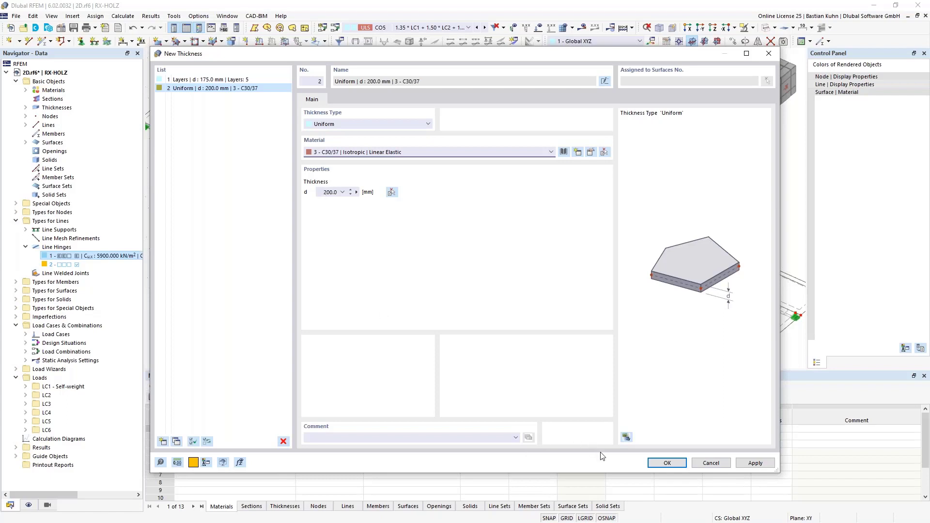
pyautogui.click(655, 465)
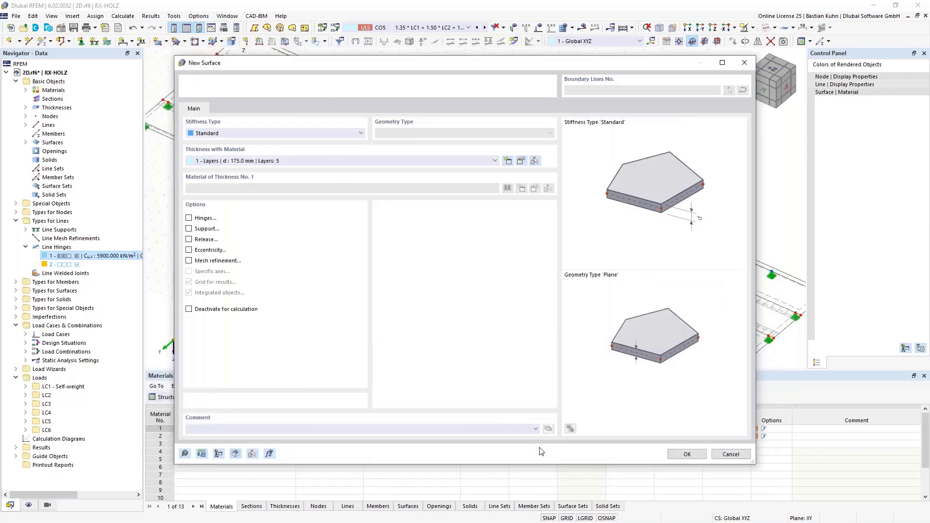
pyautogui.click(686, 455)
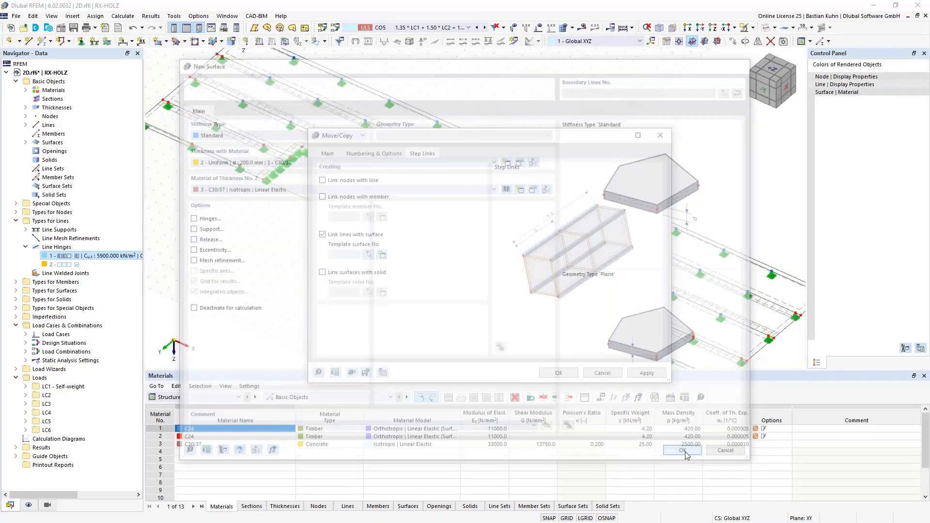
pyautogui.click(559, 373)
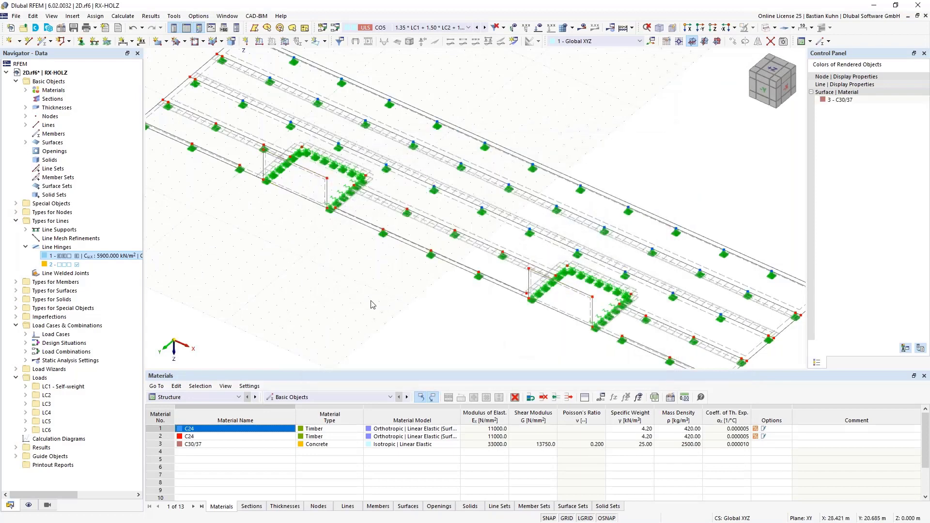
# Copy the front concrete walls to the rear edges of both openings
pyautogui.scroll(3, 313, 200)
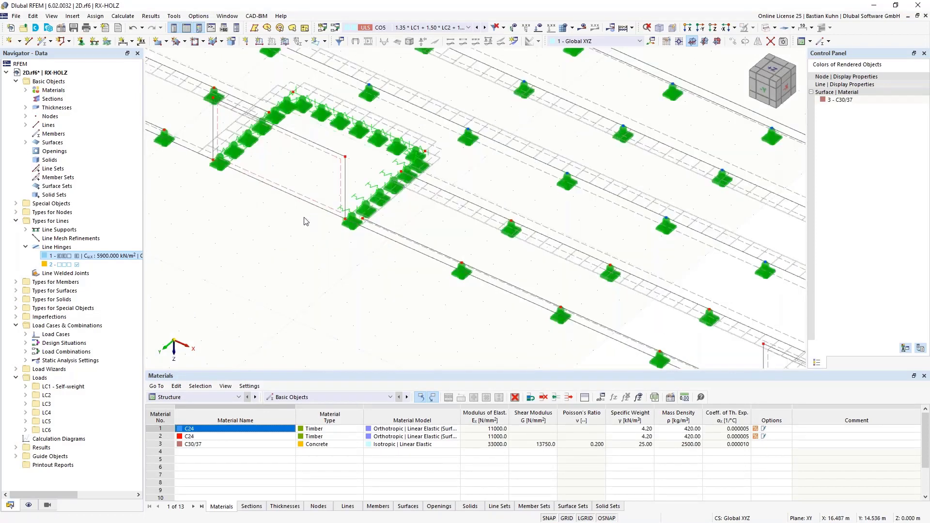
pyautogui.moveTo(257, 241); pyautogui.dragTo(303, 274, button='middle')
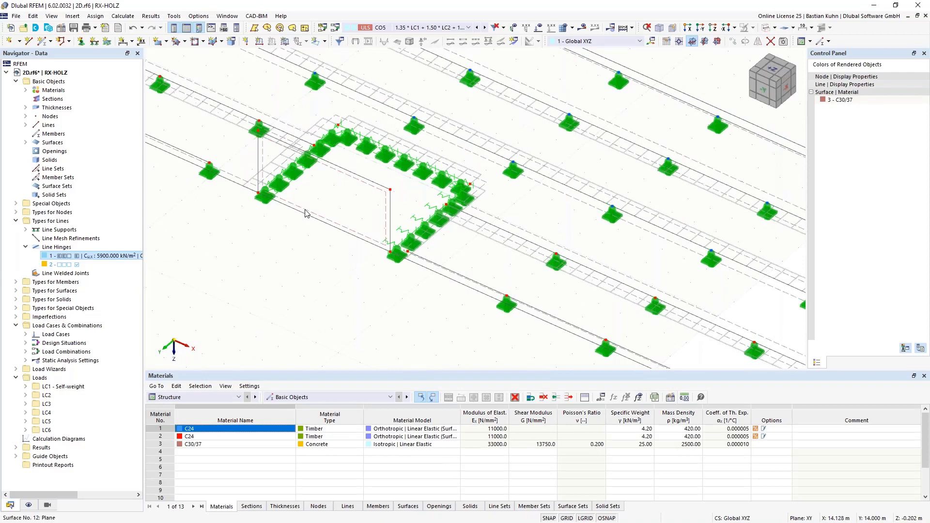
pyautogui.scroll(-2, 305, 213)
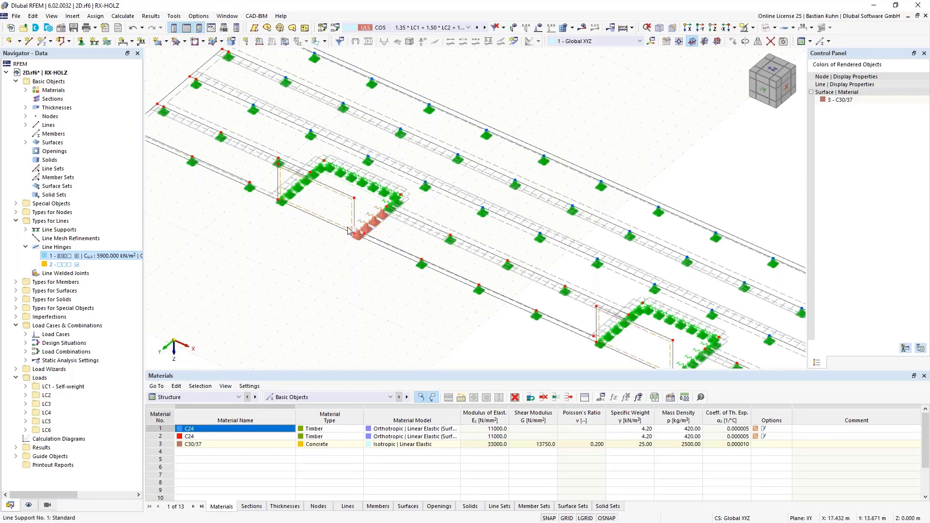
pyautogui.moveTo(348, 230); pyautogui.dragTo(388, 217)
pyautogui.scroll(-2, 294, 271)
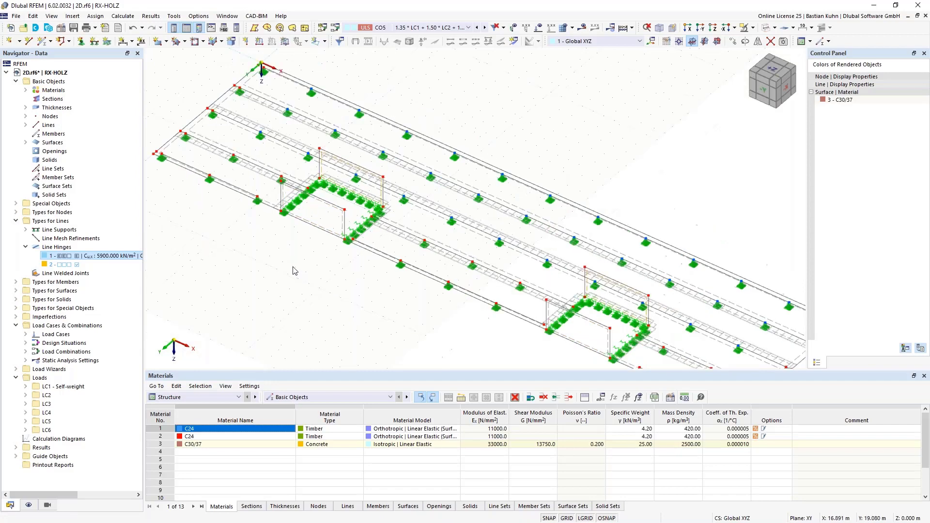
# Draw the two side walls of the first opening as rectangular surfaces with the uniform 200 mm C30/37 thickness
pyautogui.scroll(-1, 295, 271)
pyautogui.click(158, 42)
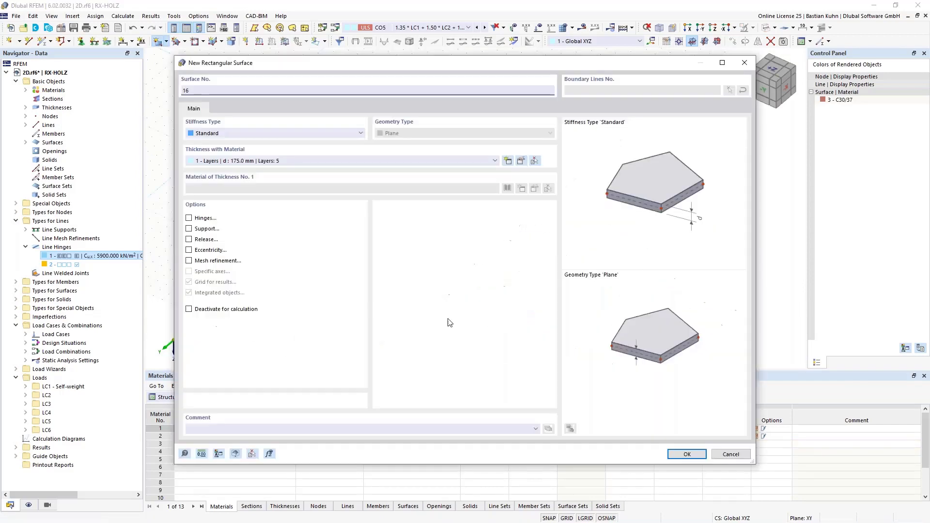
pyautogui.click(372, 162)
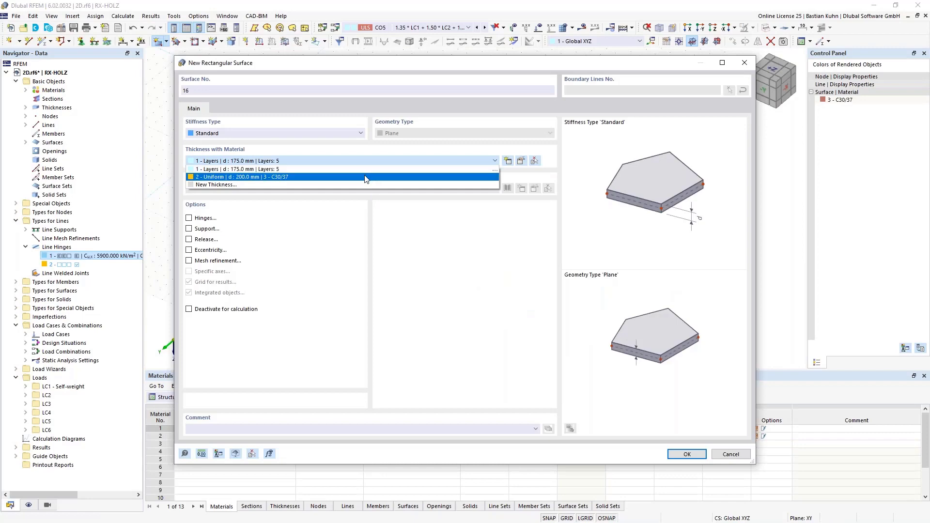
pyautogui.click(369, 175)
pyautogui.click(686, 453)
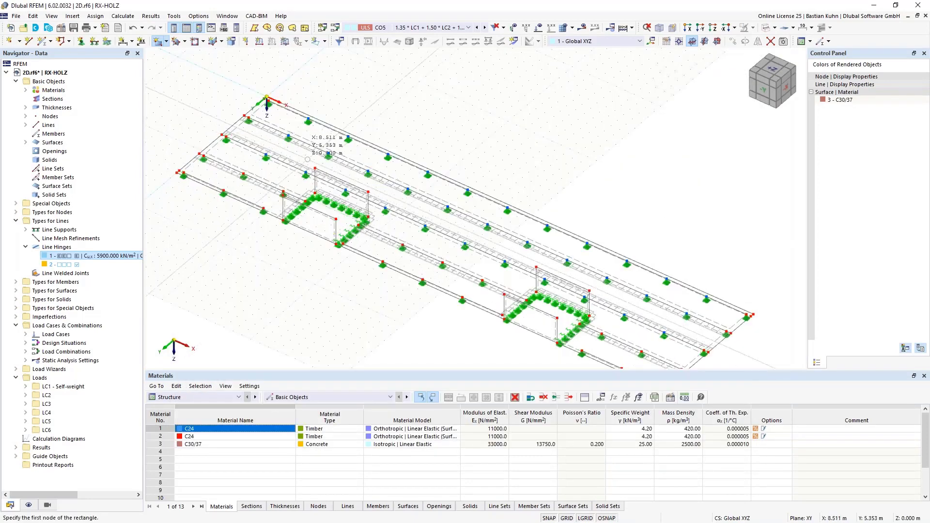
pyautogui.click(315, 169)
pyautogui.click(283, 221)
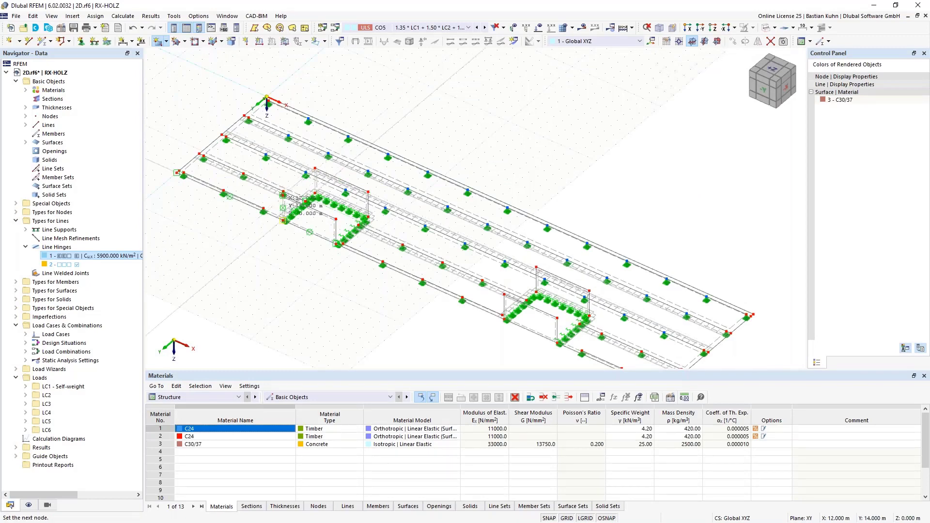
pyautogui.click(283, 221)
pyautogui.click(368, 191)
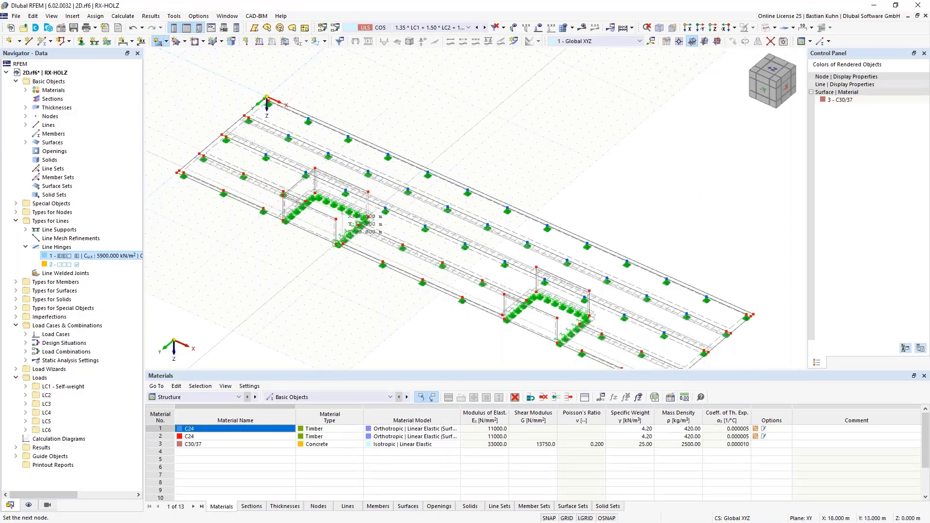
pyautogui.click(337, 232)
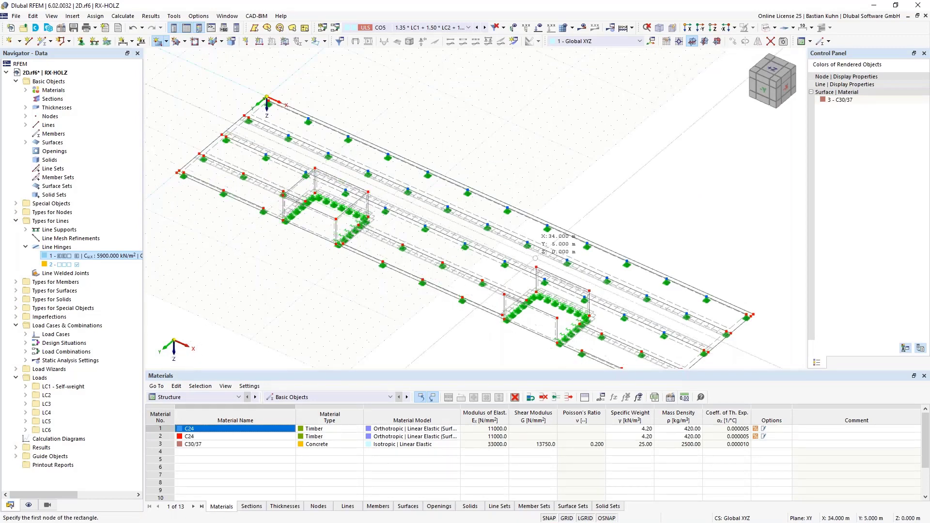
# Draw the two side walls of the second opening as rectangular surfaces with the uniform 200 mm C30/37 thickness
pyautogui.click(536, 267)
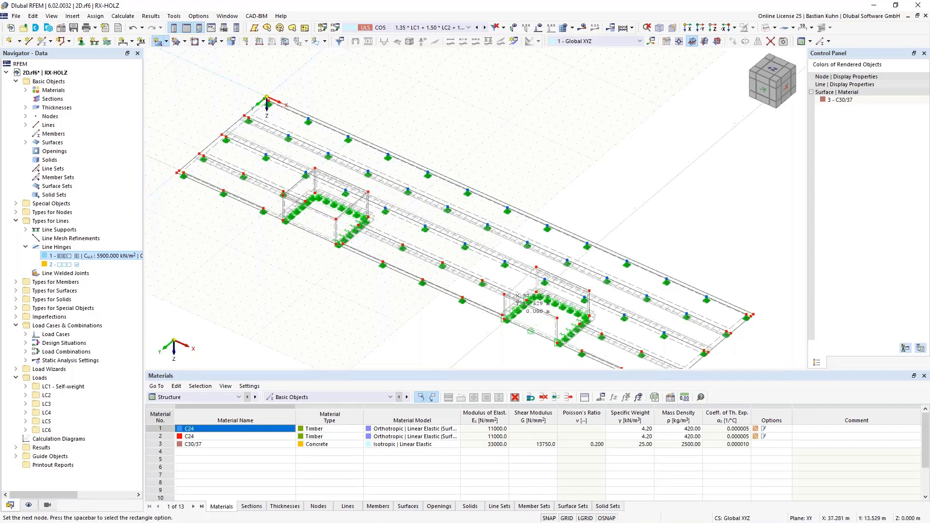
pyautogui.scroll(3, 504, 316)
pyautogui.click(502, 319)
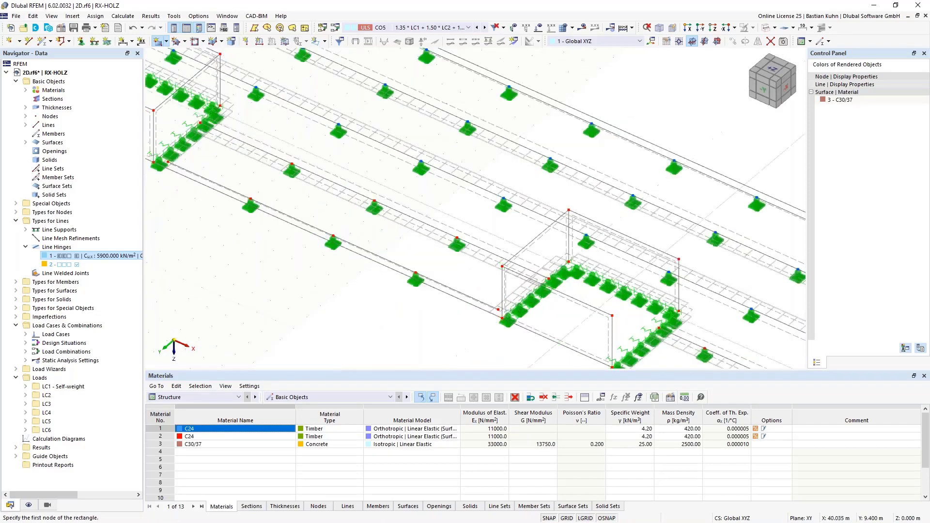
pyautogui.press('space')
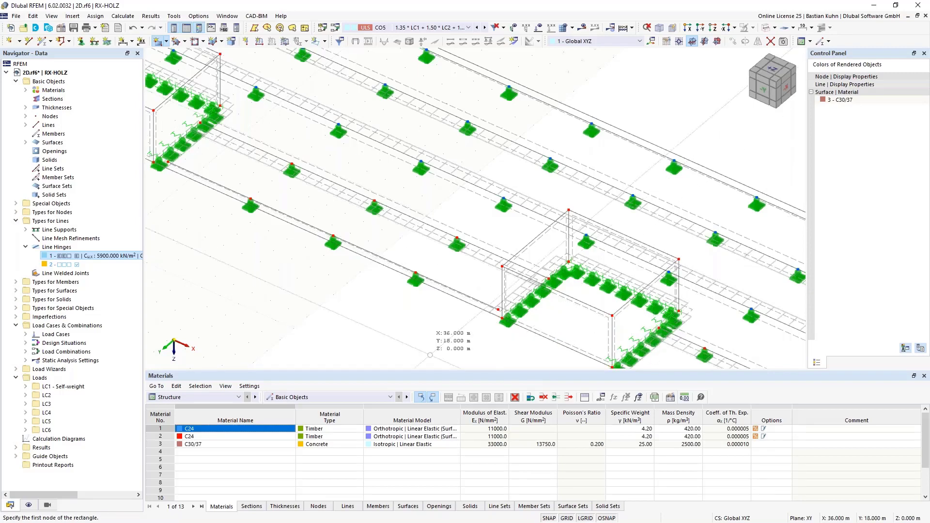
pyautogui.press('Escape')
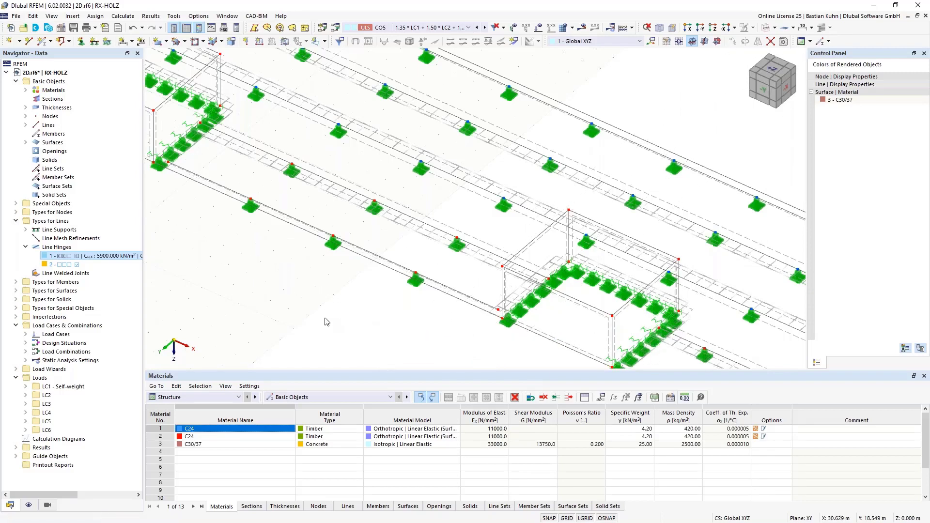
# Examine the finished concrete core walls around both openings of the slab
pyautogui.scroll(-3, 404, 334)
pyautogui.moveTo(430, 286); pyautogui.dragTo(452, 289, button='middle')
pyautogui.scroll(1, 339, 196)
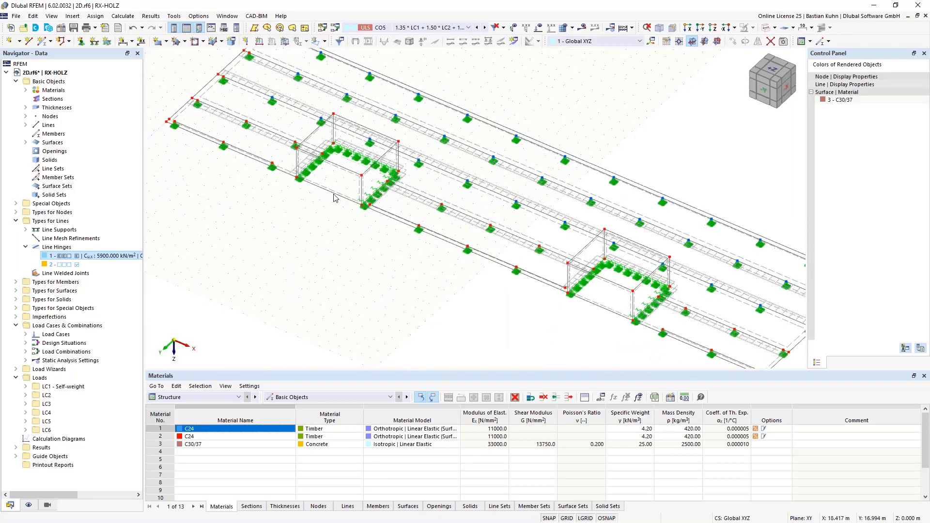
pyautogui.scroll(3, 333, 165)
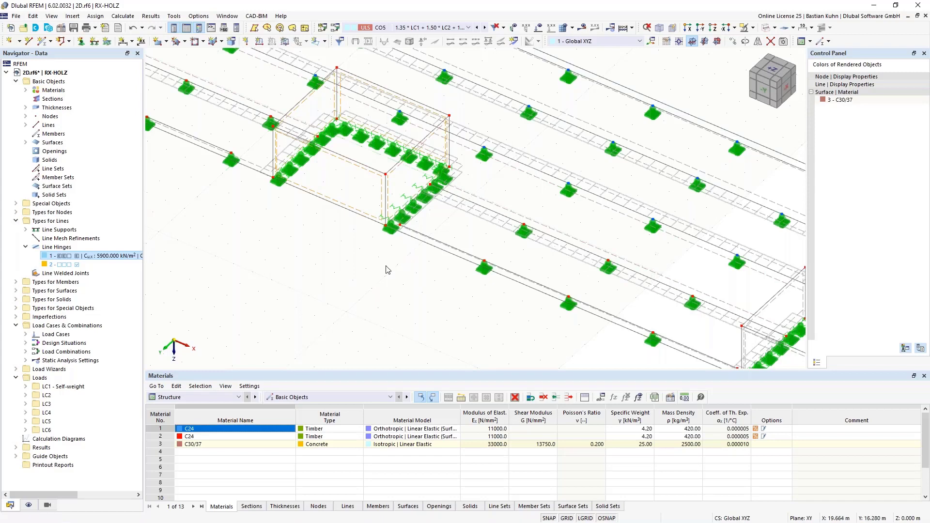
pyautogui.scroll(-5, 439, 167)
pyautogui.scroll(2, 536, 243)
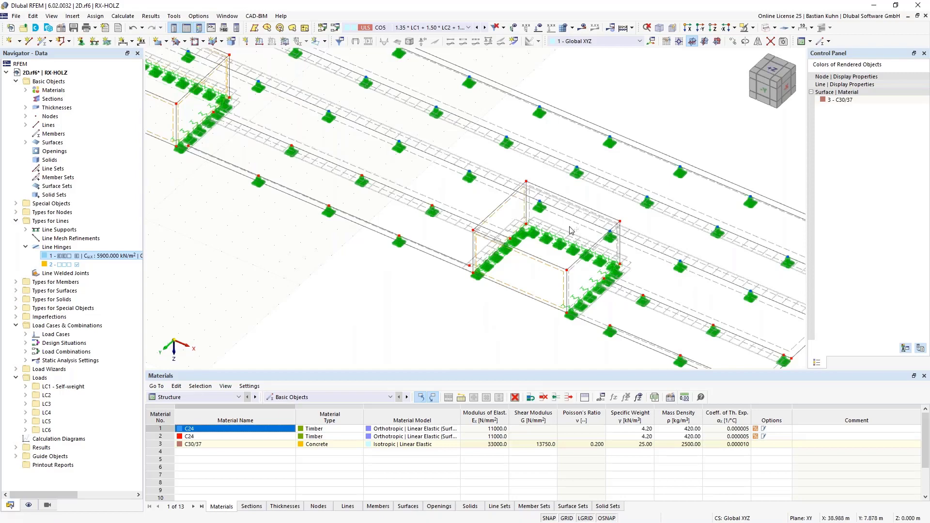
pyautogui.scroll(3, 572, 231)
pyautogui.scroll(1, 572, 230)
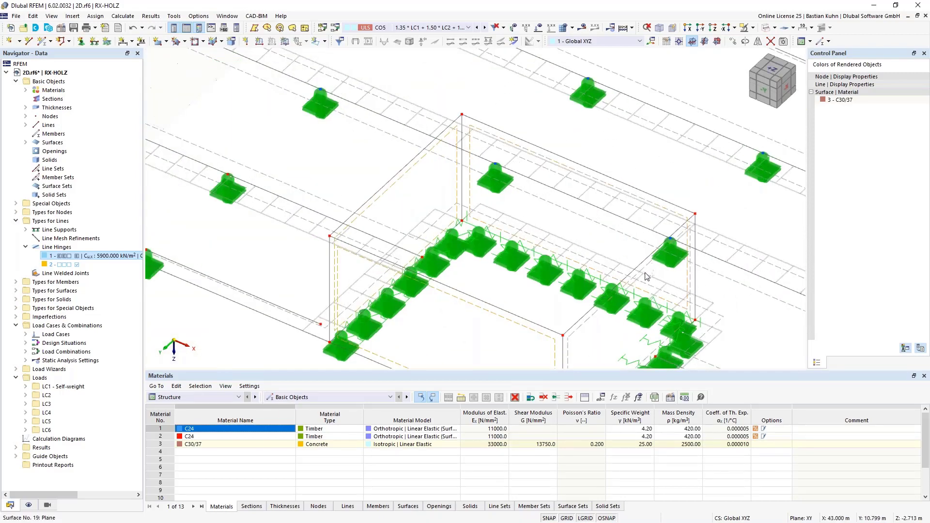
pyautogui.scroll(-5, 690, 72)
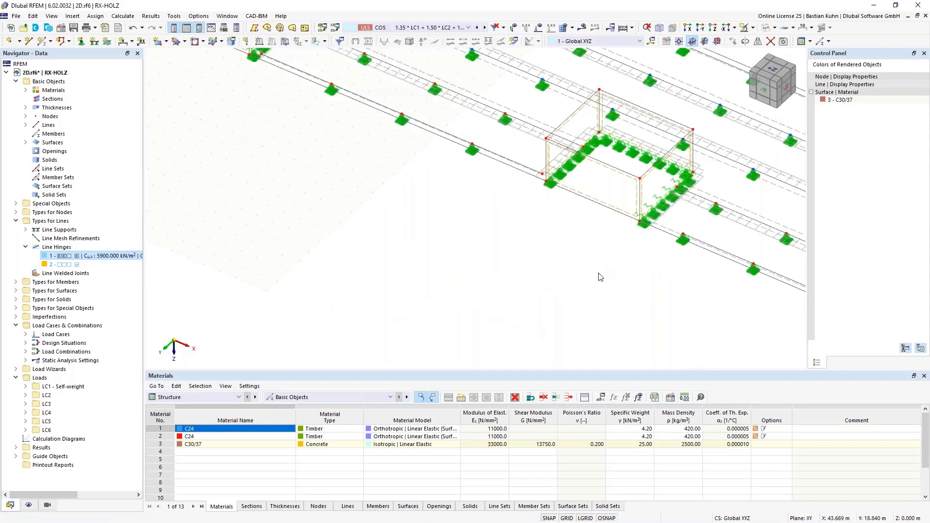
pyautogui.moveTo(587, 287); pyautogui.dragTo(558, 330, button='middle')
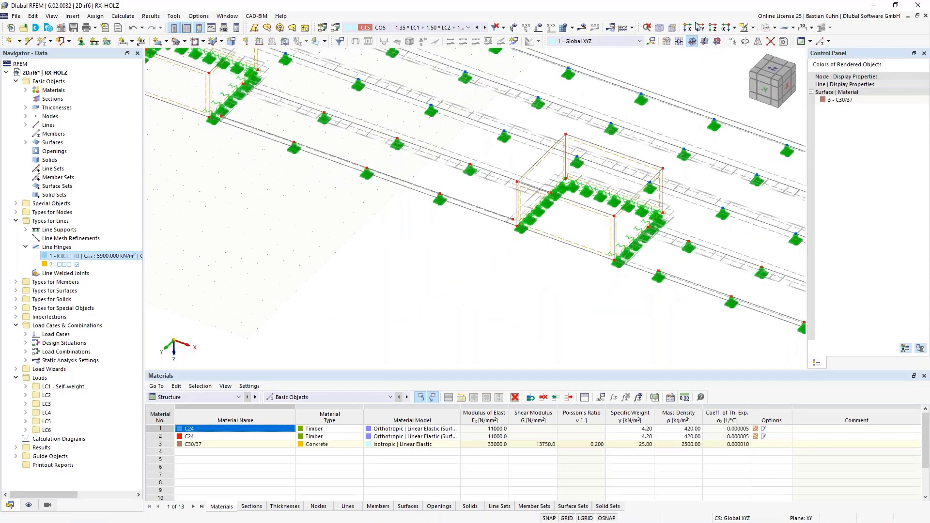
# Select all column support points of the slab in the plan view along Z, leaving out the supports around both openings
pyautogui.click(712, 28)
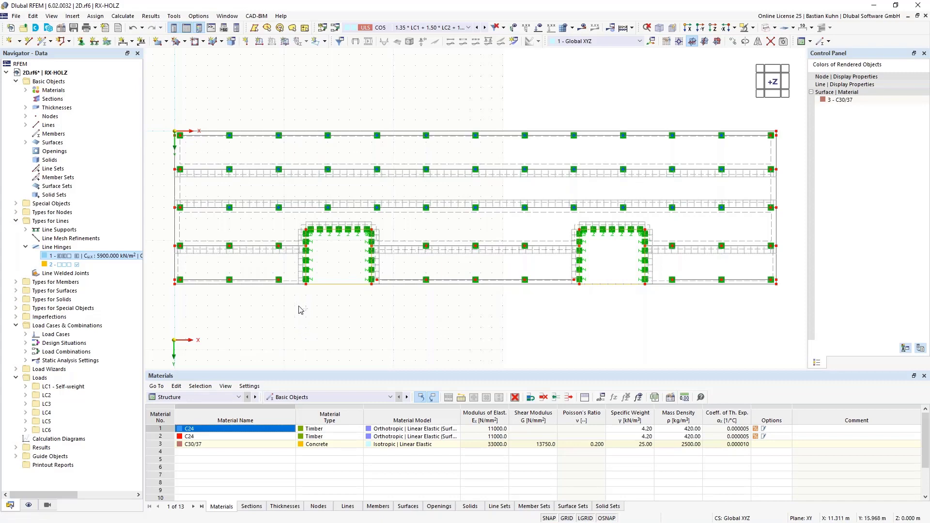
pyautogui.moveTo(298, 305); pyautogui.dragTo(177, 127)
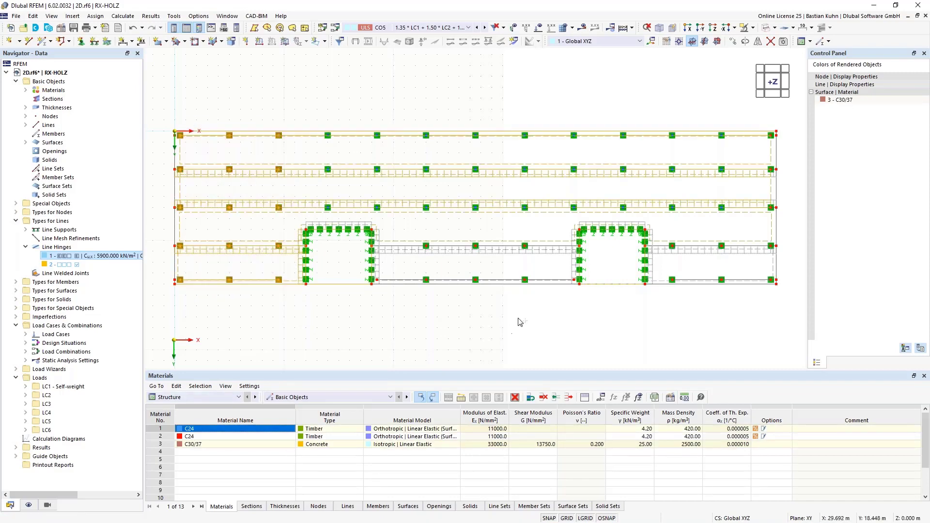
pyautogui.moveTo(546, 300); pyautogui.dragTo(397, 124)
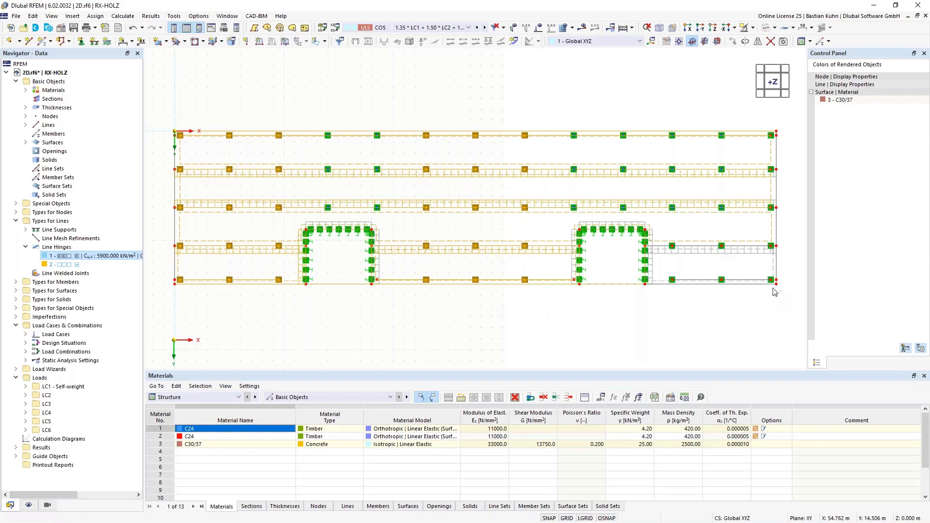
pyautogui.moveTo(774, 289); pyautogui.dragTo(670, 121)
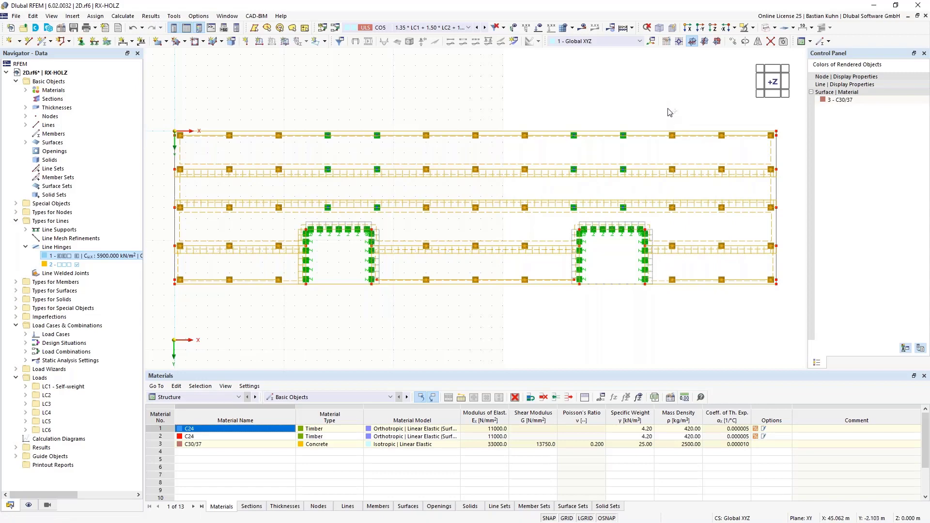
pyautogui.moveTo(667, 108); pyautogui.dragTo(559, 222)
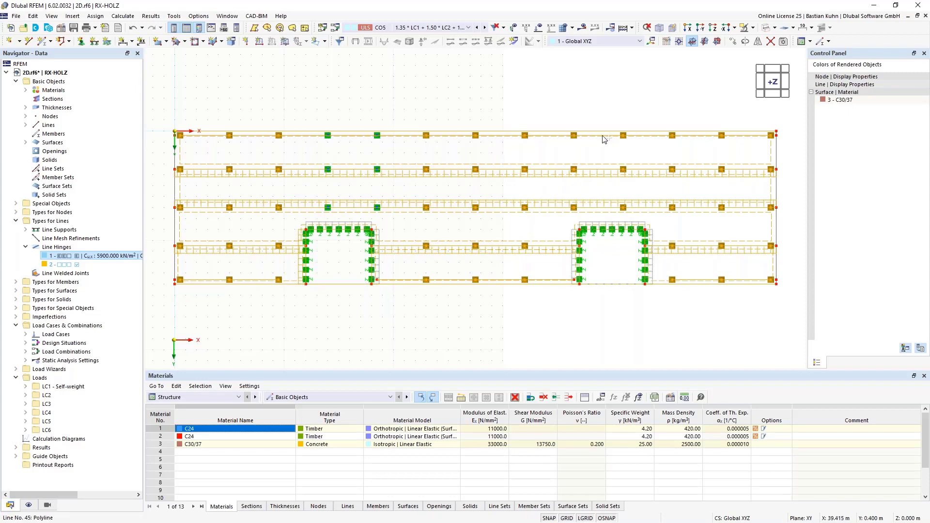
pyautogui.moveTo(412, 107); pyautogui.dragTo(300, 219)
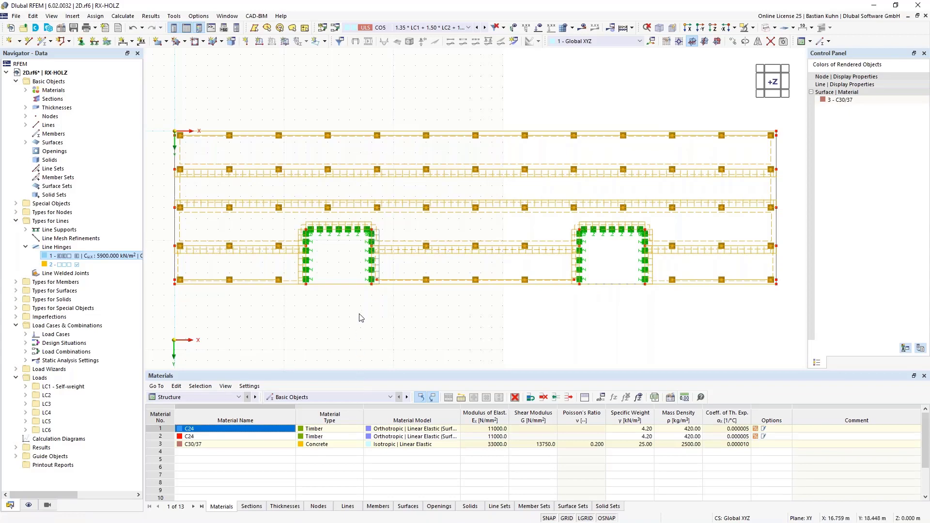
# Set up a single-step copy of the selection with step links that link nodes with members instead of lines with surfaces
pyautogui.rightClick(414, 283)
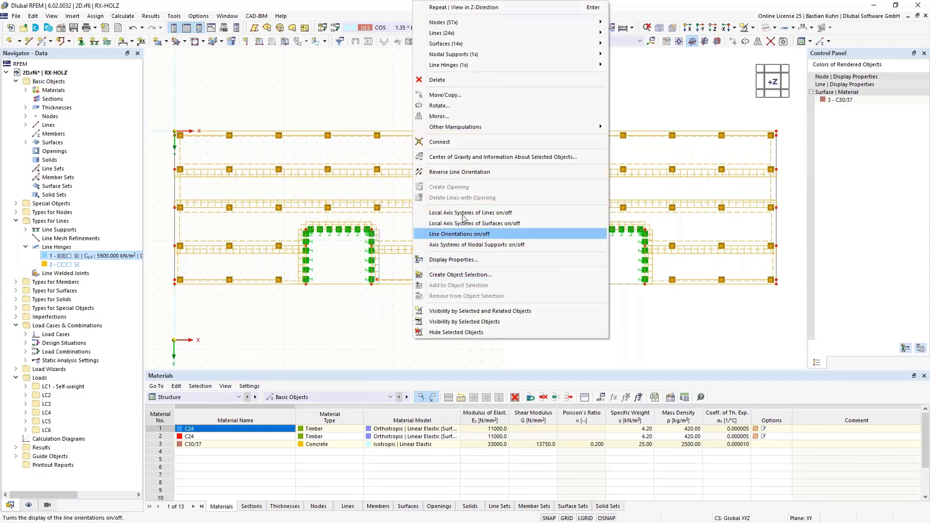
pyautogui.click(441, 95)
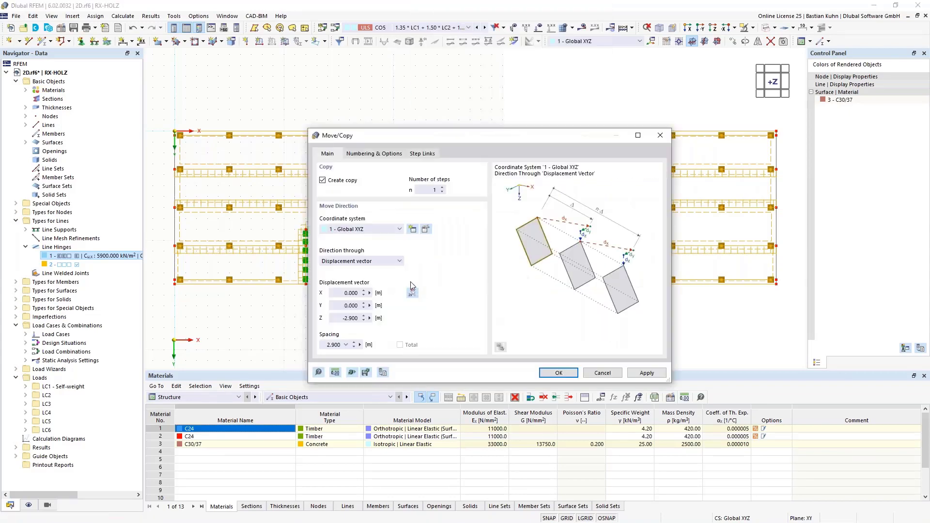
pyautogui.click(425, 191)
pyautogui.click(380, 154)
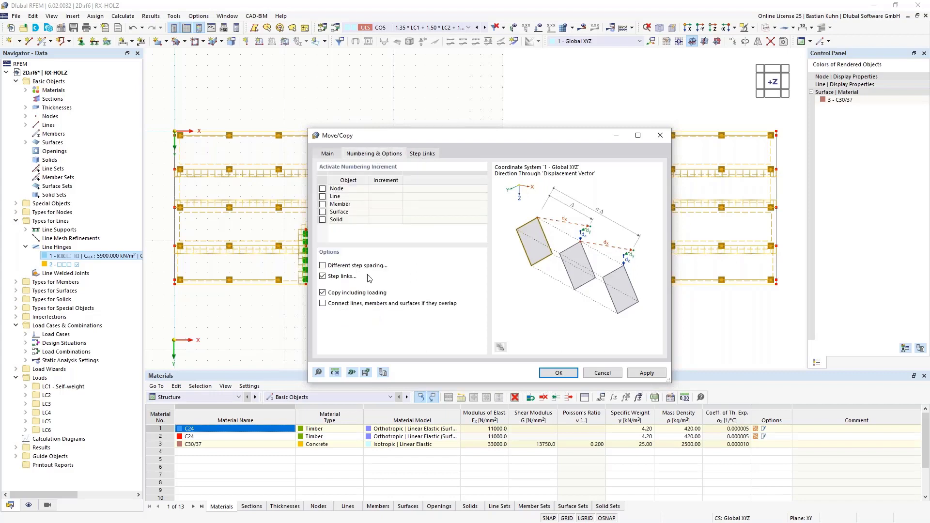
pyautogui.click(421, 154)
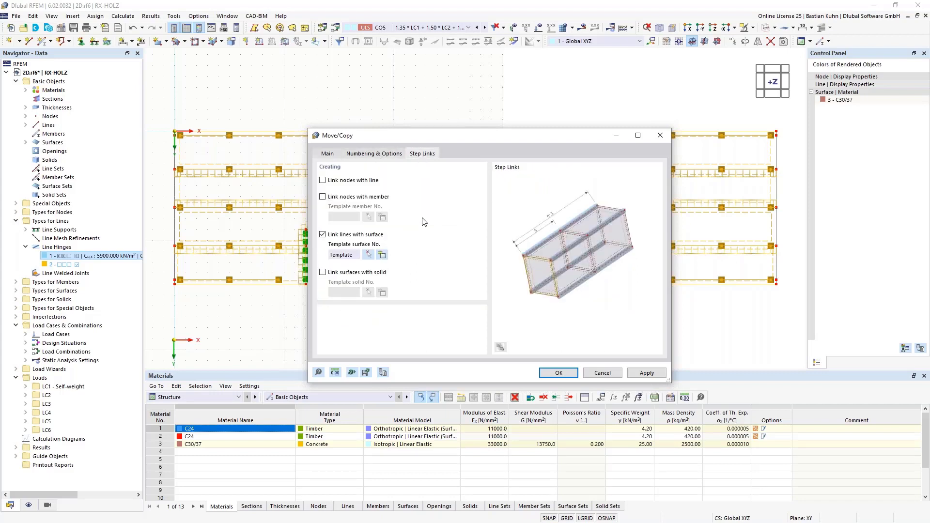
pyautogui.click(323, 235)
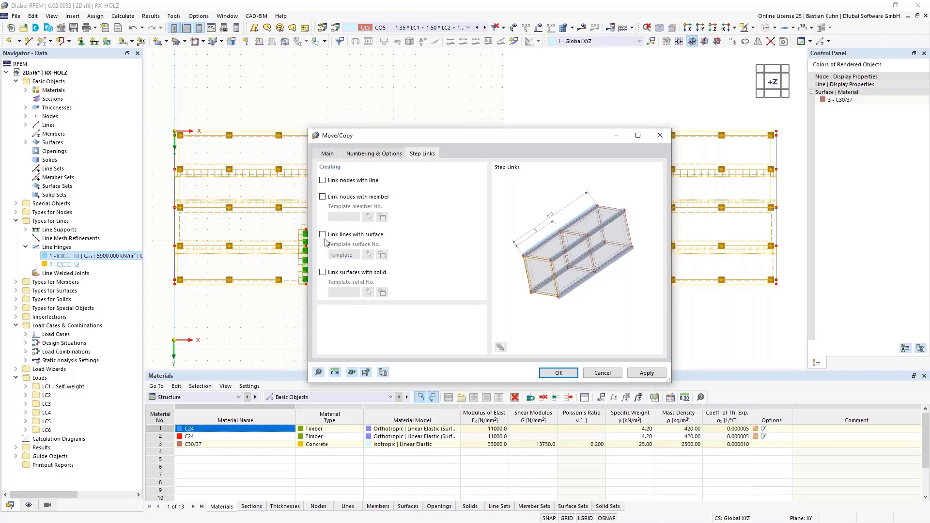
pyautogui.click(322, 197)
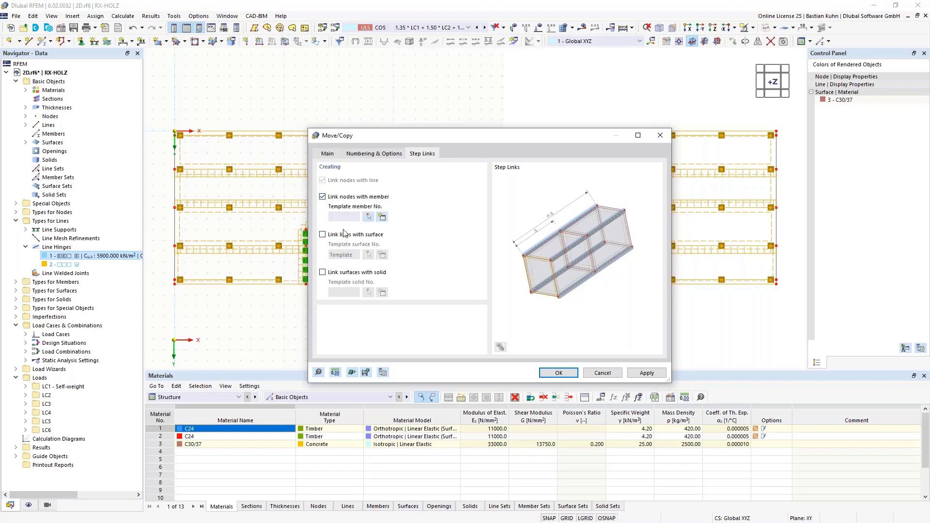
# Create a template beam member with hinges enabled and pick a solid rectangular massive section from the library for it
pyautogui.click(382, 217)
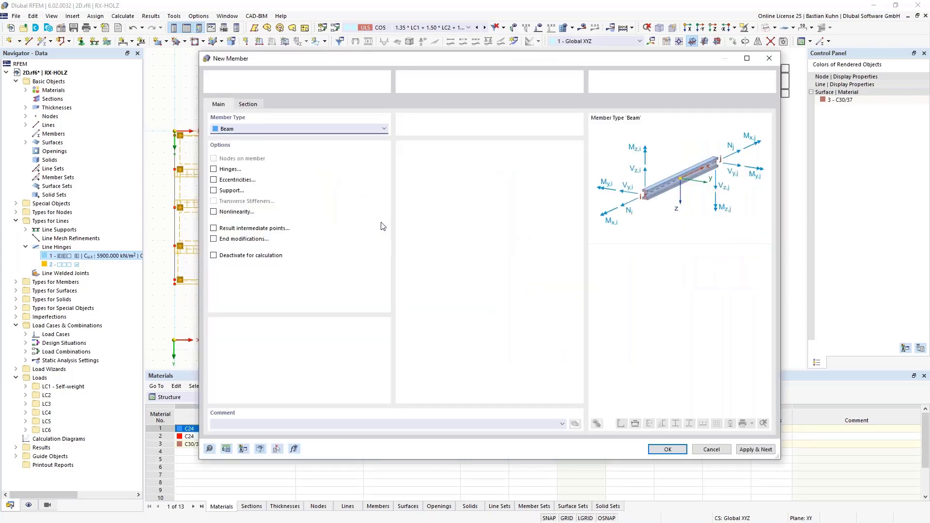
pyautogui.click(213, 169)
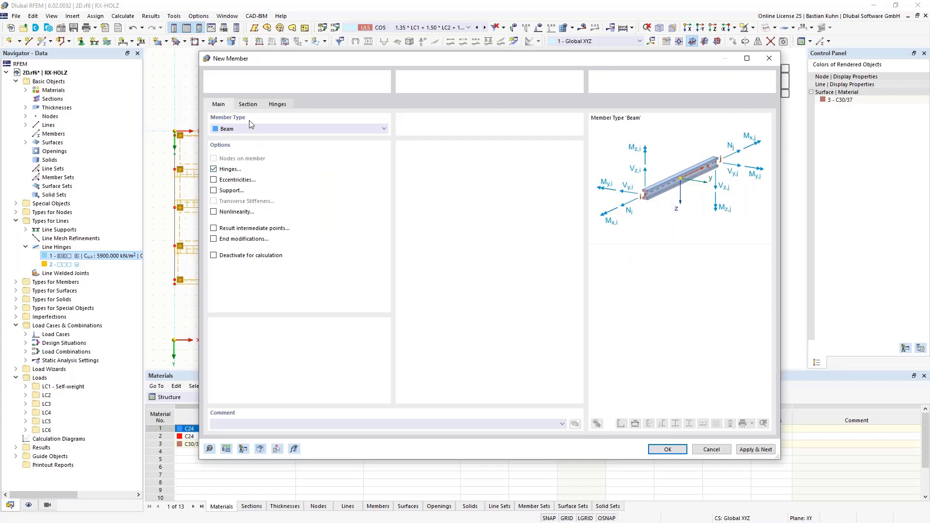
pyautogui.click(249, 108)
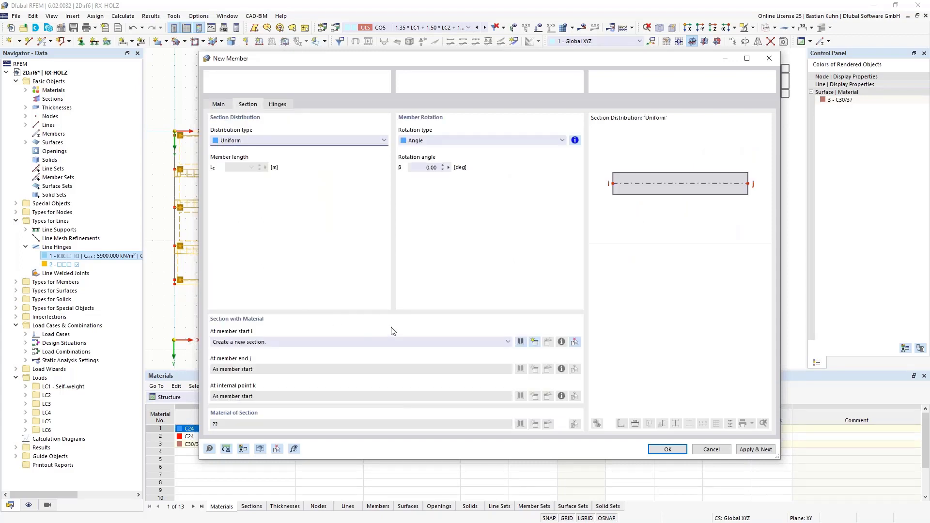
pyautogui.click(520, 342)
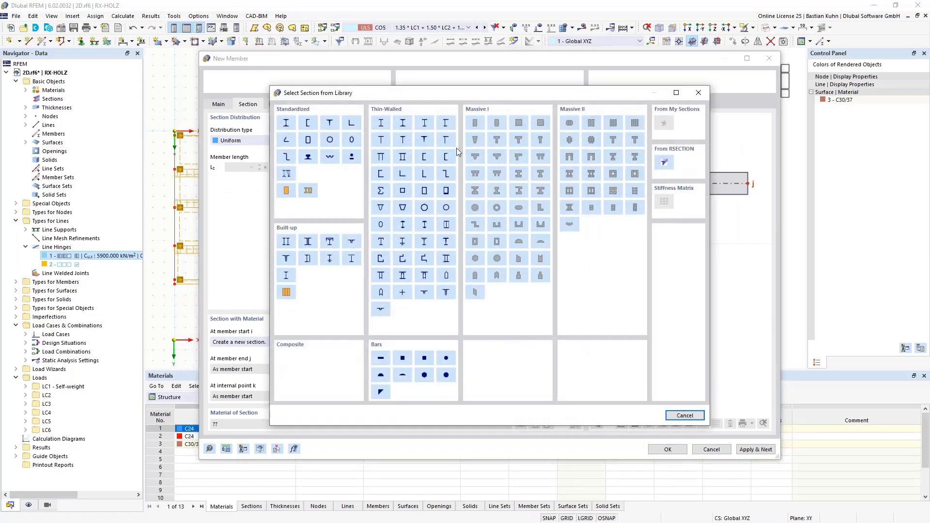
pyautogui.click(473, 124)
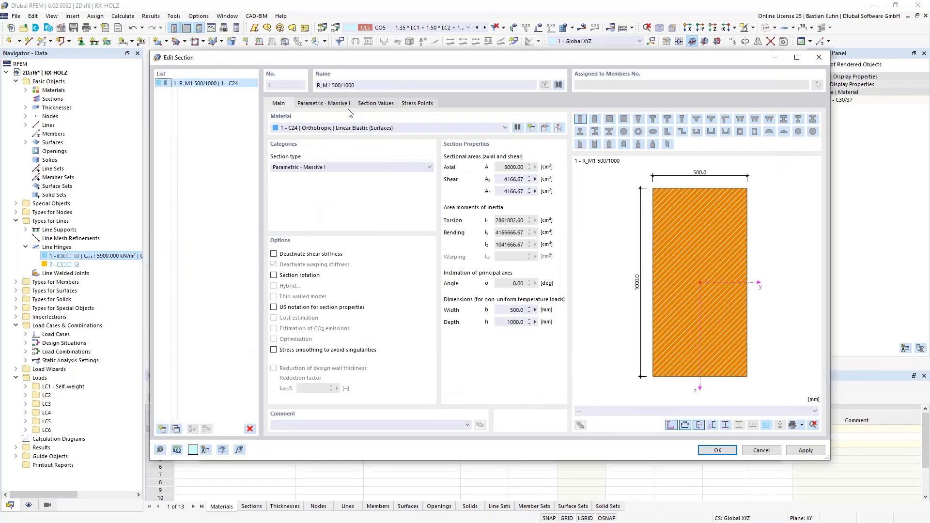
# Set the size of the rectangular section to 350/350 mm
pyautogui.moveTo(354, 85); pyautogui.dragTo(333, 85)
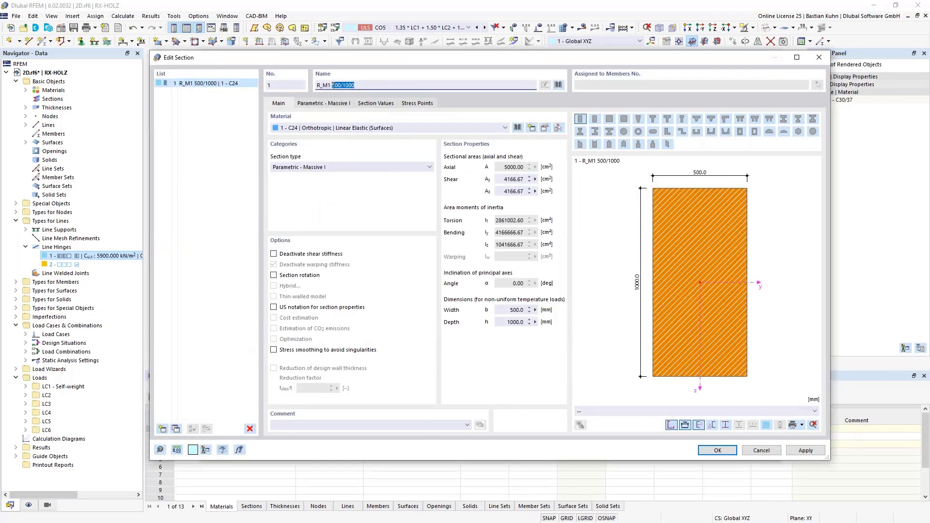
pyautogui.write('350/3')
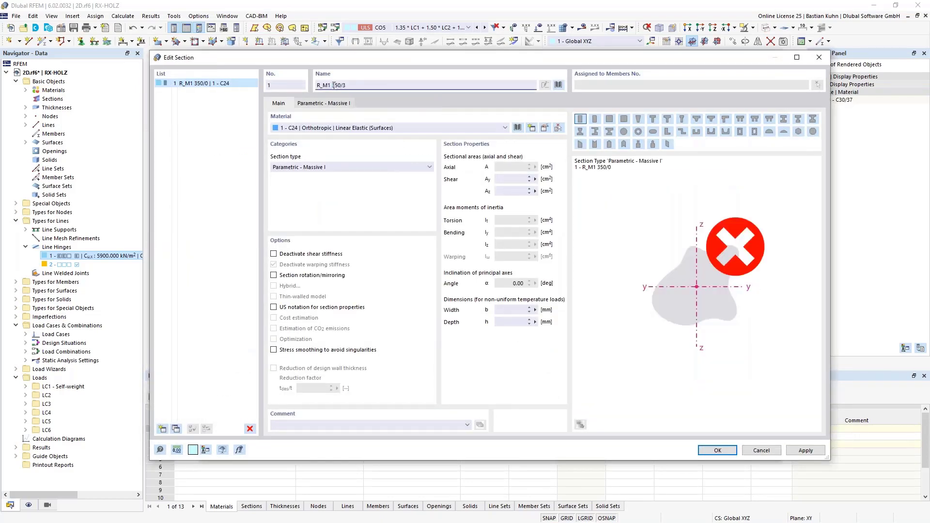
pyautogui.write('500')
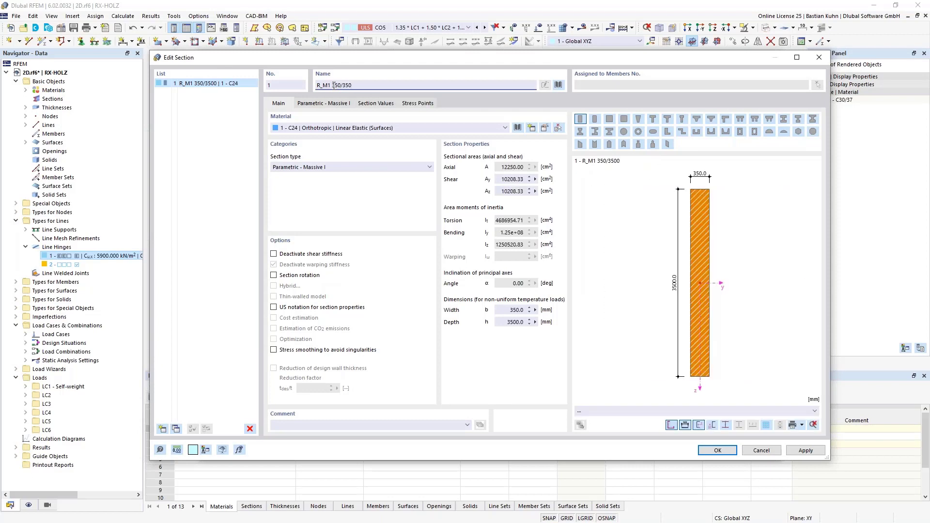
pyautogui.press('BackSpace')
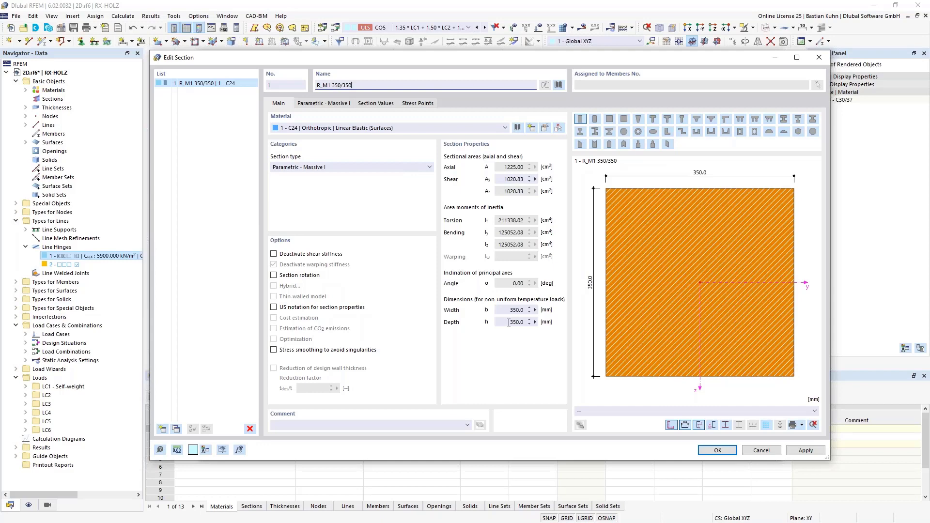
# Assign GL28c glued laminated timber from the Glulam GL c series to the 350/350 section and accept the section
pyautogui.click(518, 127)
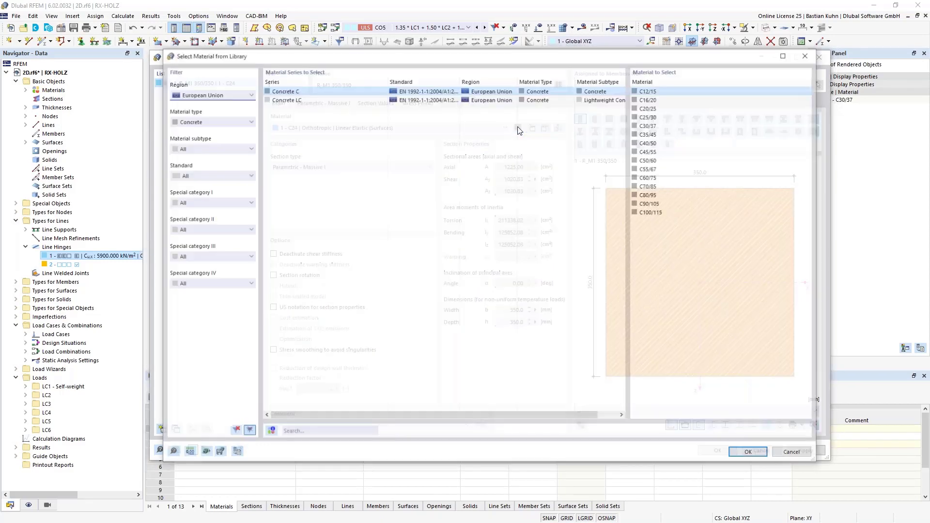
pyautogui.click(232, 122)
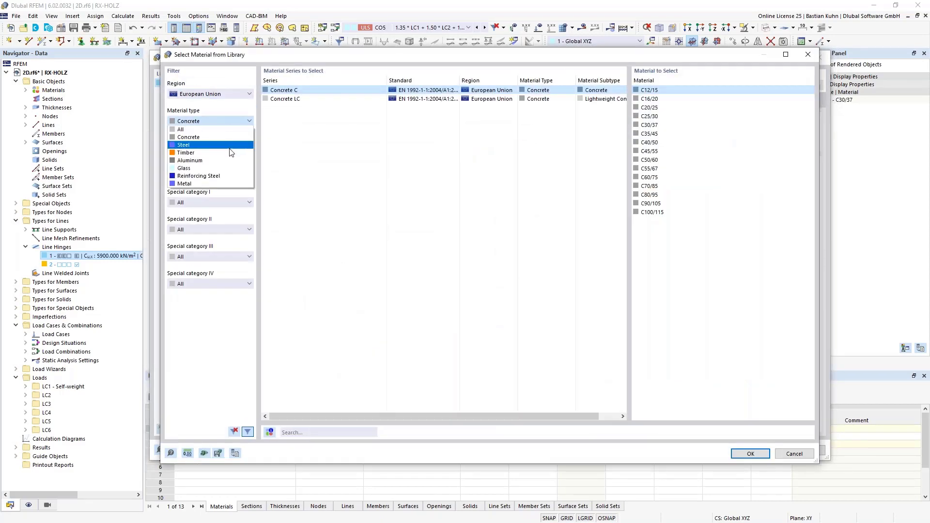
pyautogui.click(217, 141)
pyautogui.click(217, 146)
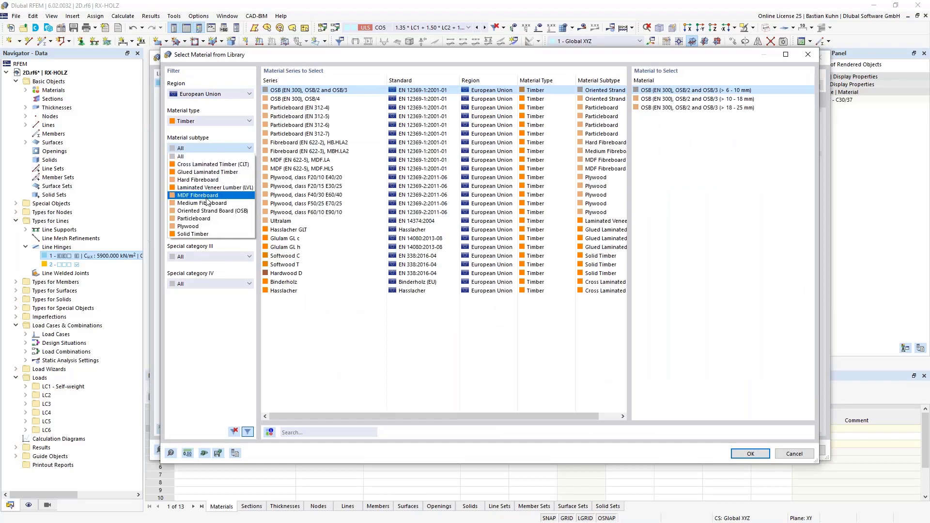
pyautogui.click(208, 172)
pyautogui.click(293, 99)
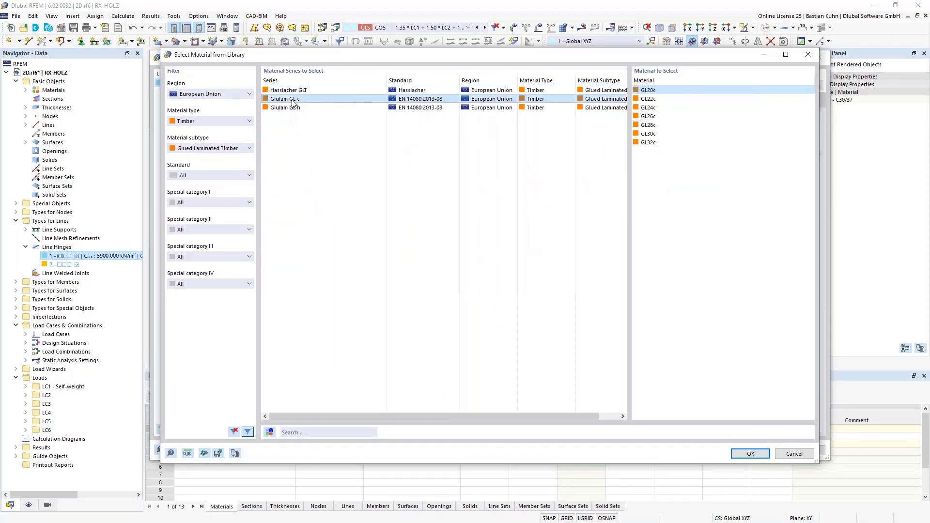
pyautogui.click(645, 126)
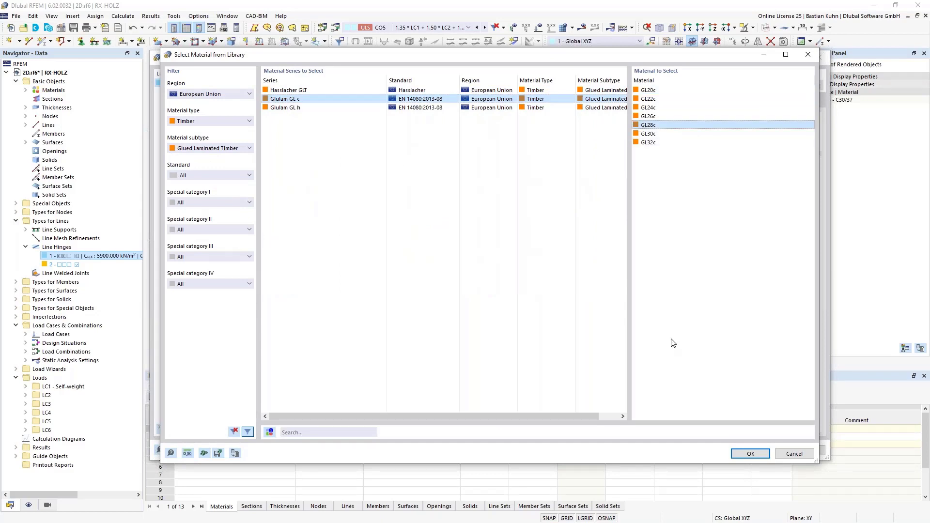
pyautogui.click(743, 453)
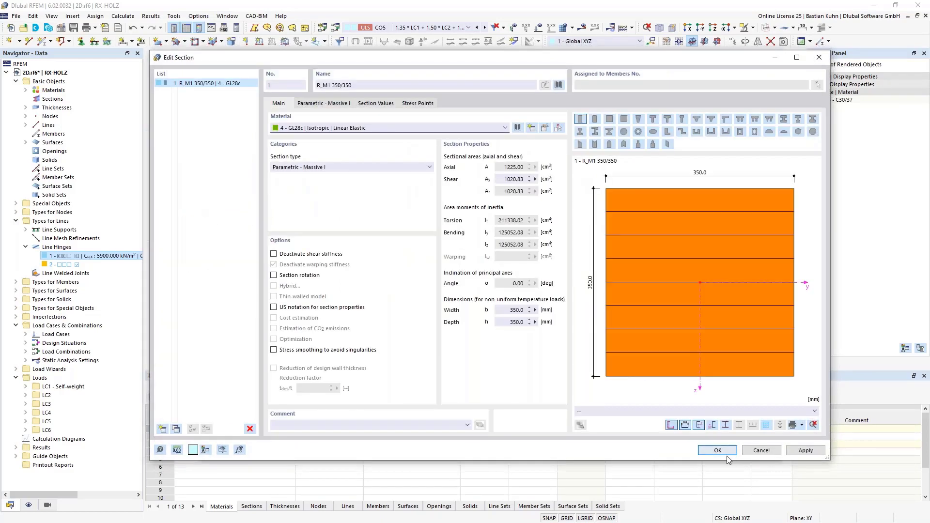
pyautogui.click(718, 451)
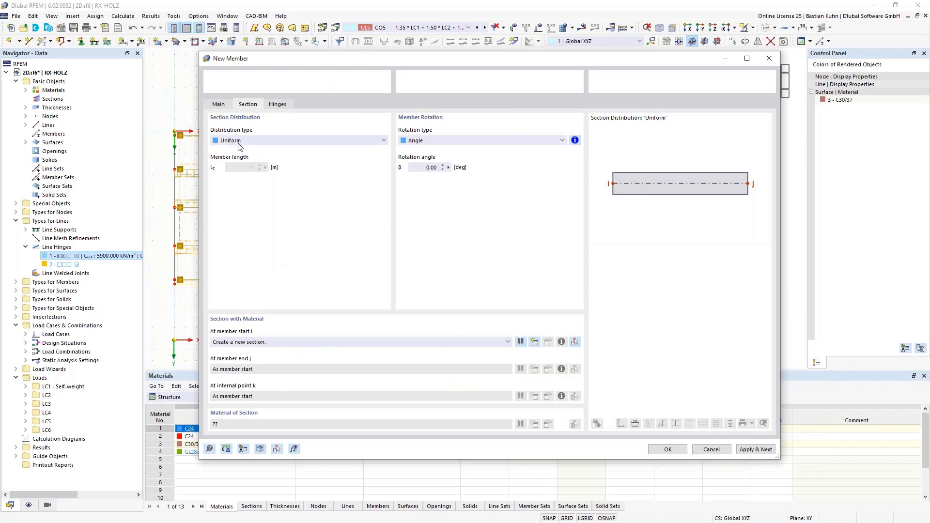
# Define a member hinge releasing both bending rotations, assign it to the start and end of the template member, and run the copy
pyautogui.click(275, 105)
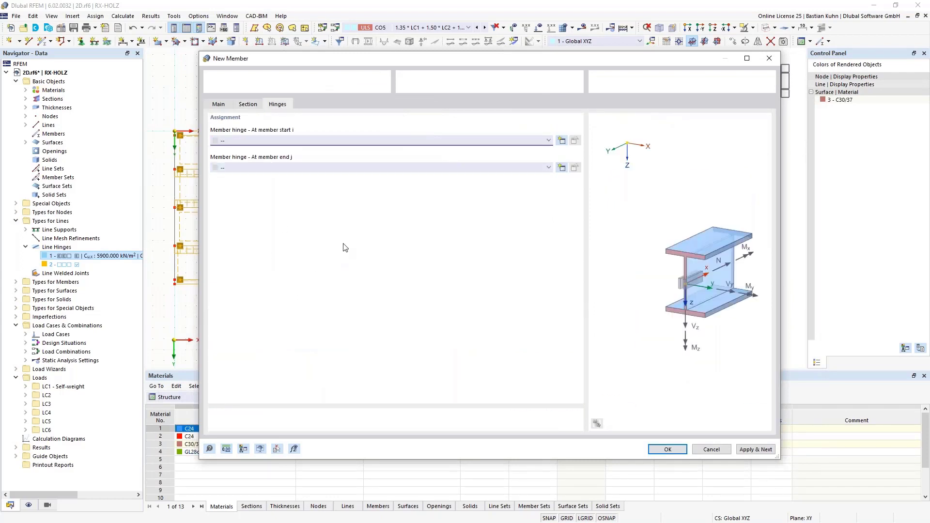
pyautogui.click(559, 142)
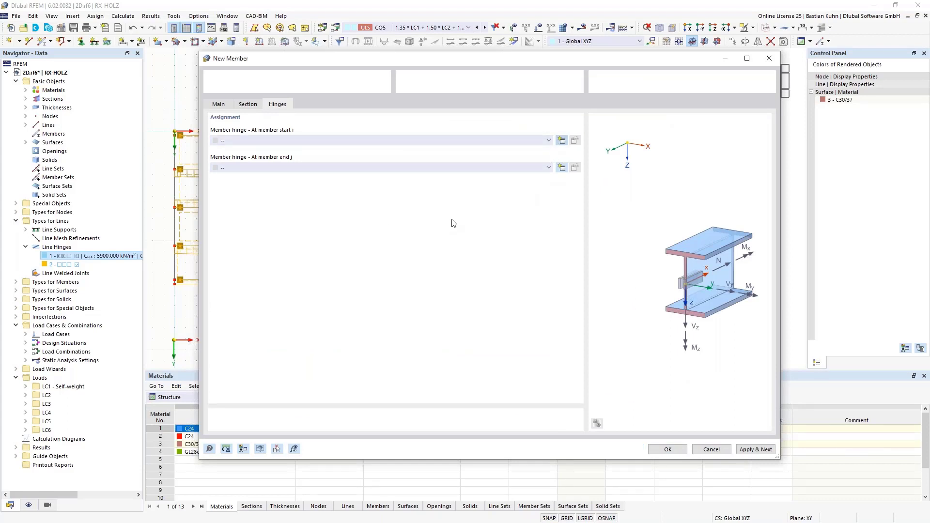
pyautogui.click(668, 446)
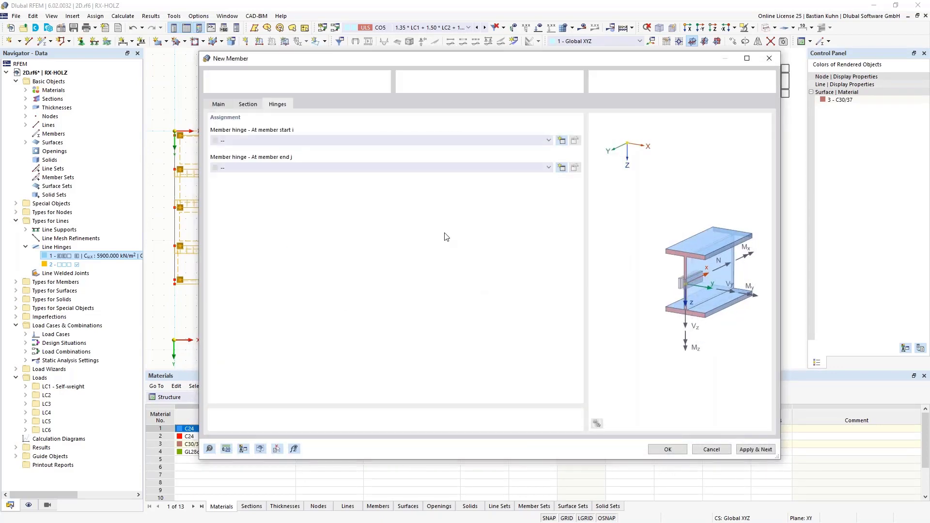
pyautogui.click(426, 168)
pyautogui.click(424, 180)
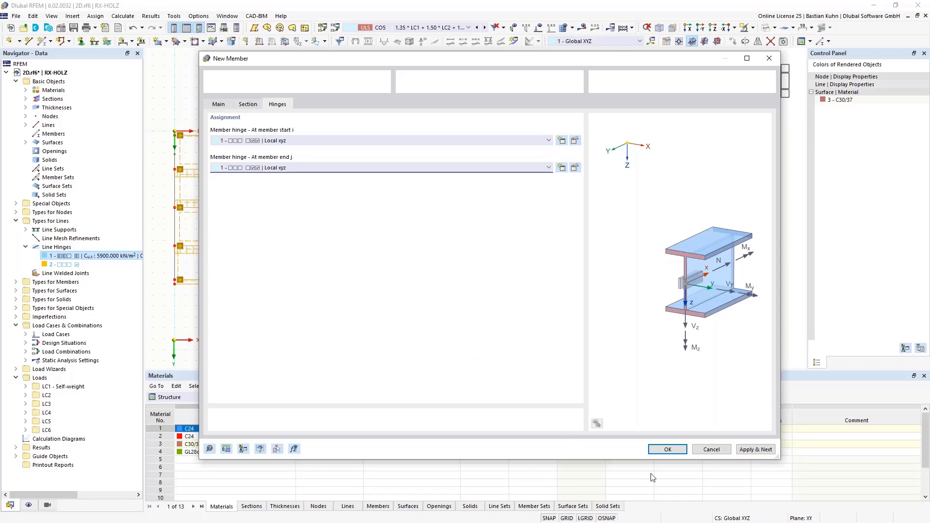
pyautogui.click(671, 450)
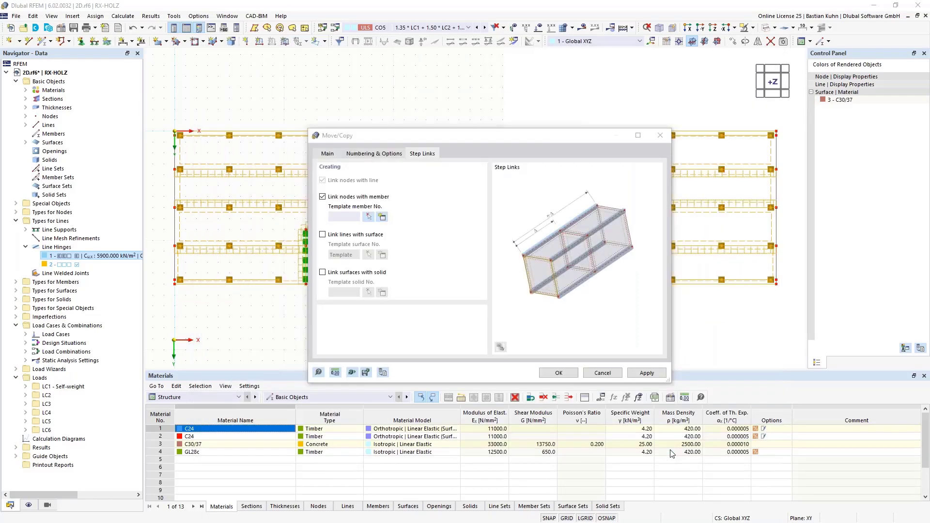
pyautogui.click(558, 372)
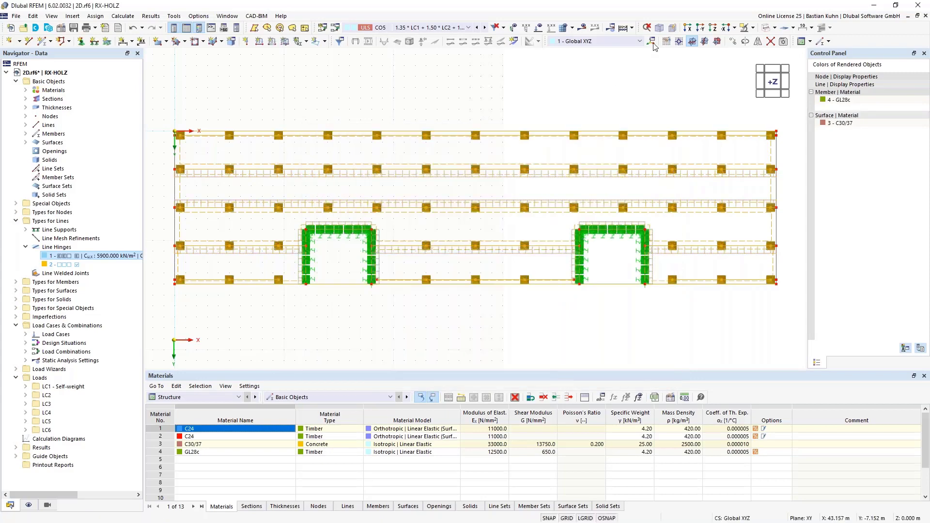
# Delete the uppermost core wall segments that project above the top slab of the multi-storey model
pyautogui.click(660, 28)
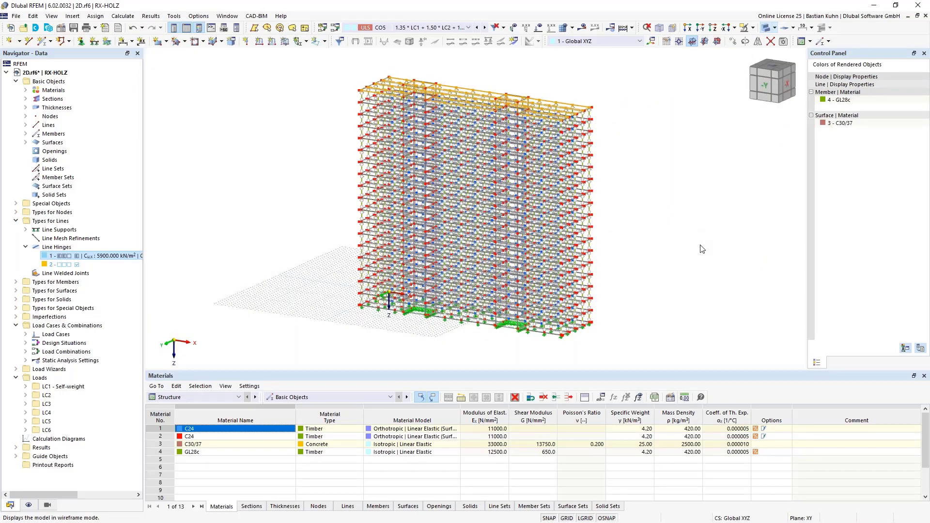
pyautogui.moveTo(688, 299); pyautogui.dragTo(713, 292, button='middle')
pyautogui.moveTo(363, 91); pyautogui.dragTo(521, 106)
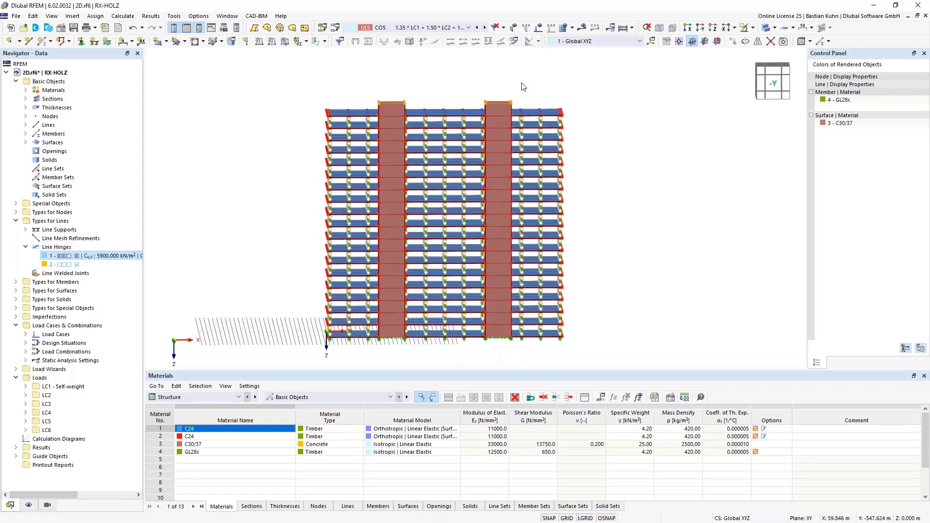
pyautogui.press('Delete')
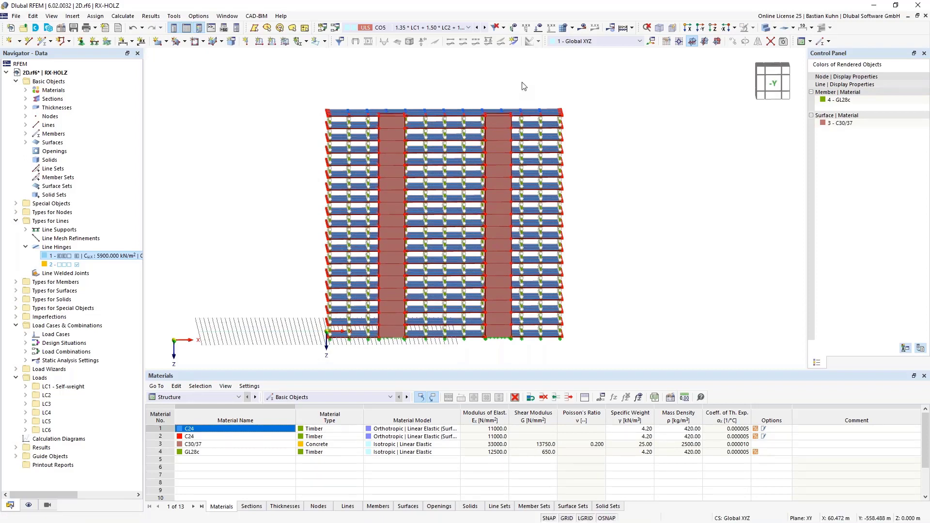
# Select everything above the base level in the side view along Y and remove its nodal support assignment
pyautogui.keyDown('ctrl'); pyautogui.moveTo(615, 278); pyautogui.dragTo(550, 184, button='middle'); pyautogui.keyUp('ctrl')
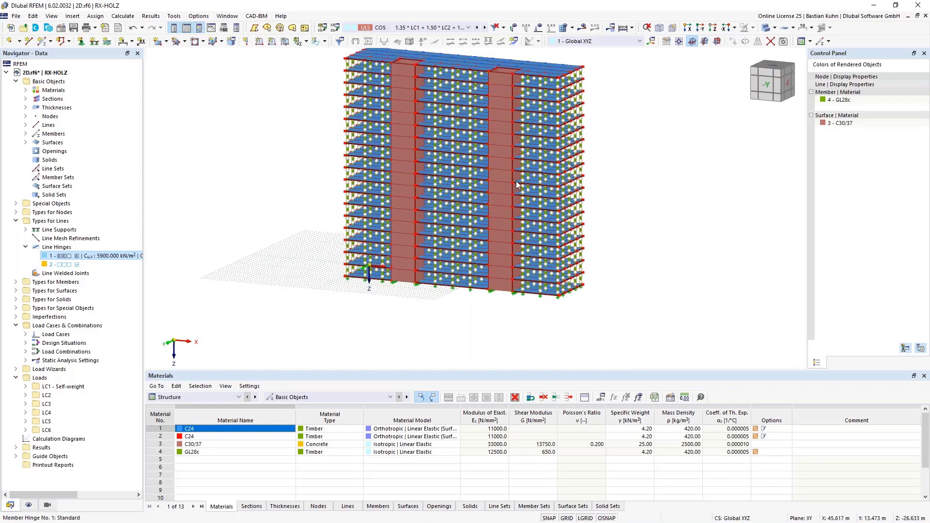
pyautogui.scroll(3, 516, 184)
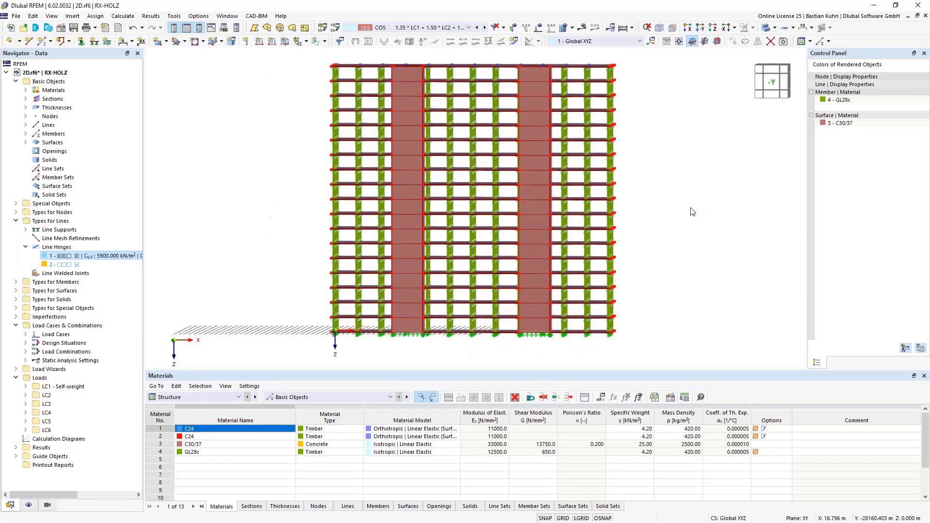
pyautogui.moveTo(322, 68); pyautogui.dragTo(625, 330)
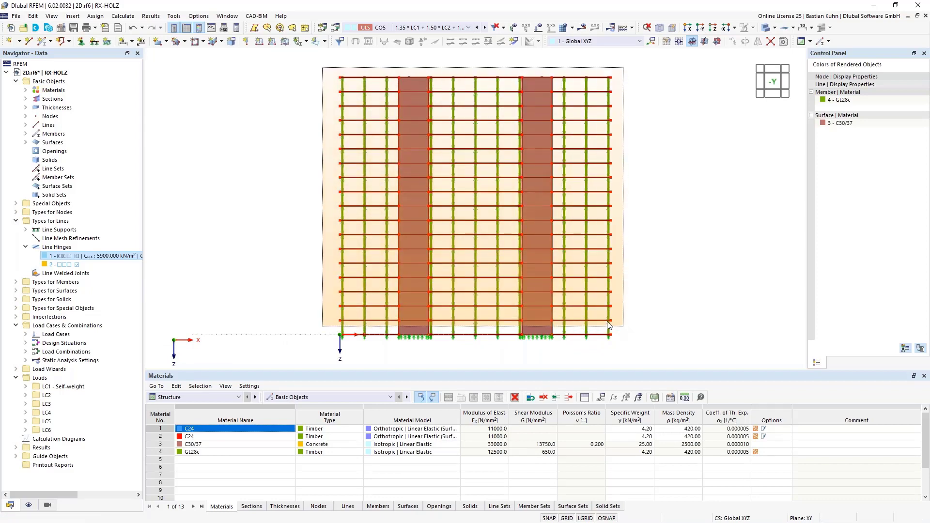
pyautogui.moveTo(608, 324); pyautogui.dragTo(610, 325)
pyautogui.rightClick(609, 325)
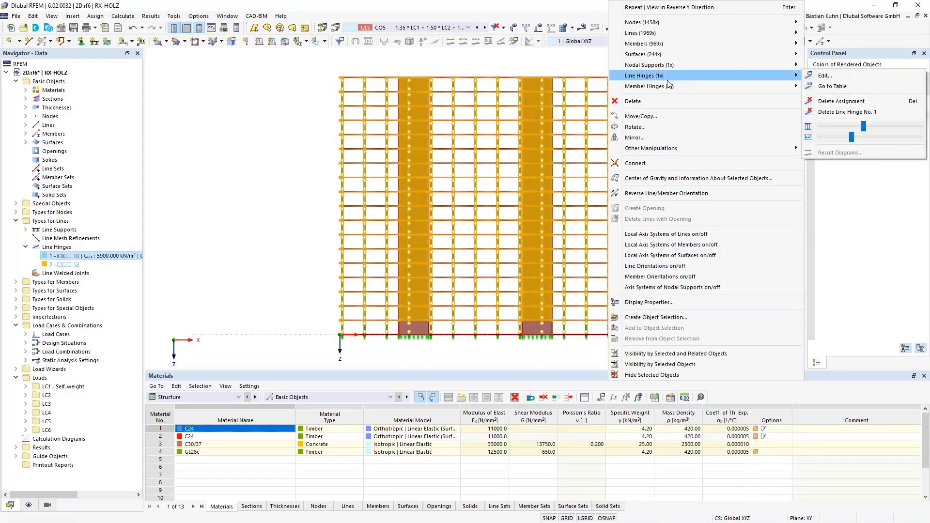
pyautogui.moveTo(663, 71)
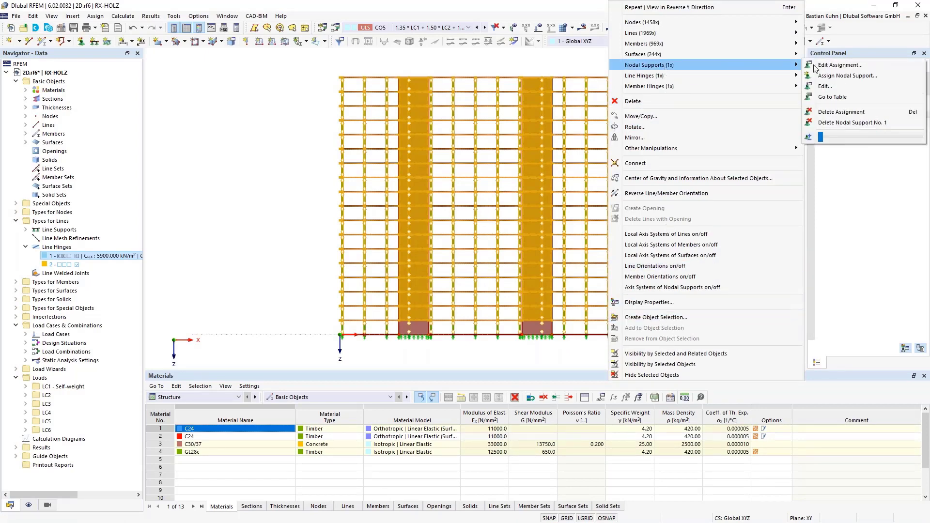
pyautogui.click(845, 113)
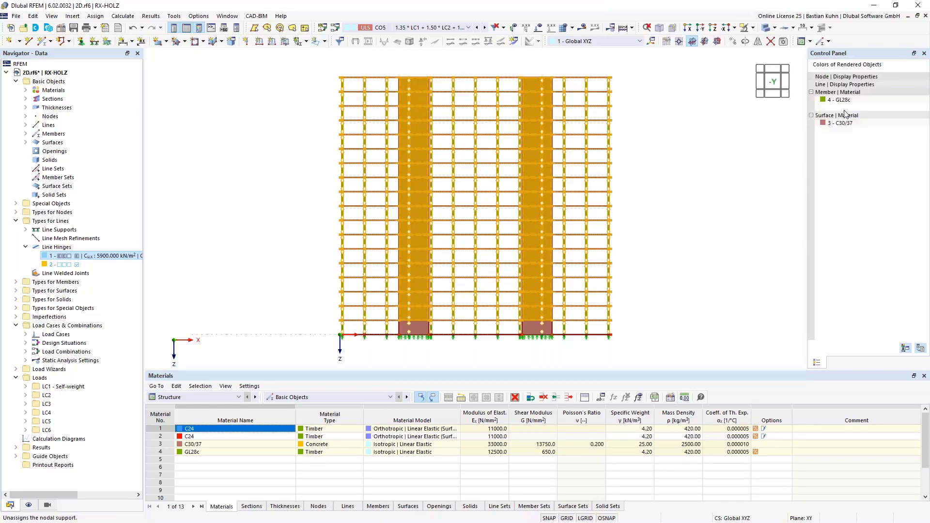
pyautogui.click(678, 284)
# Change the nodal support type of all column base nodes at the lowest level from Hinged to Fixed
pyautogui.keyDown('ctrl'); pyautogui.moveTo(605, 360); pyautogui.dragTo(613, 324, button='middle'); pyautogui.keyUp('ctrl')
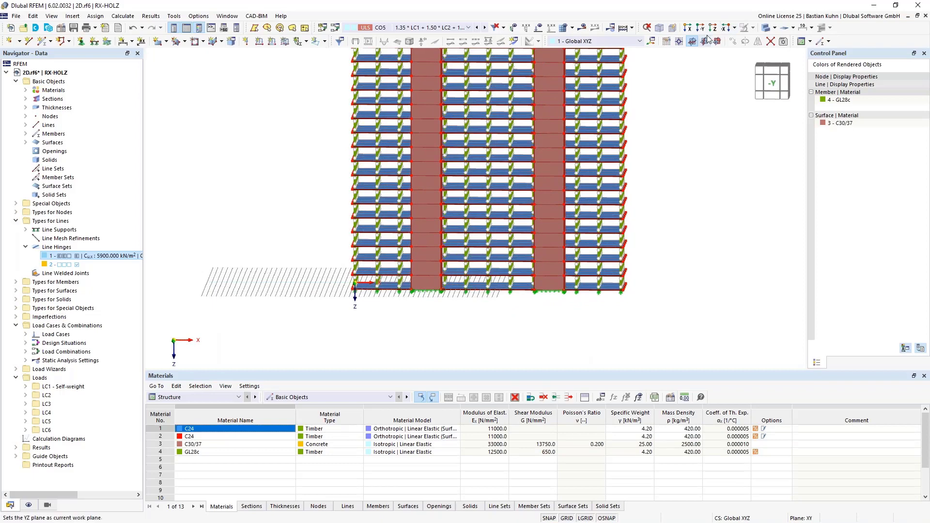
pyautogui.moveTo(627, 160); pyautogui.dragTo(627, 161, button='middle')
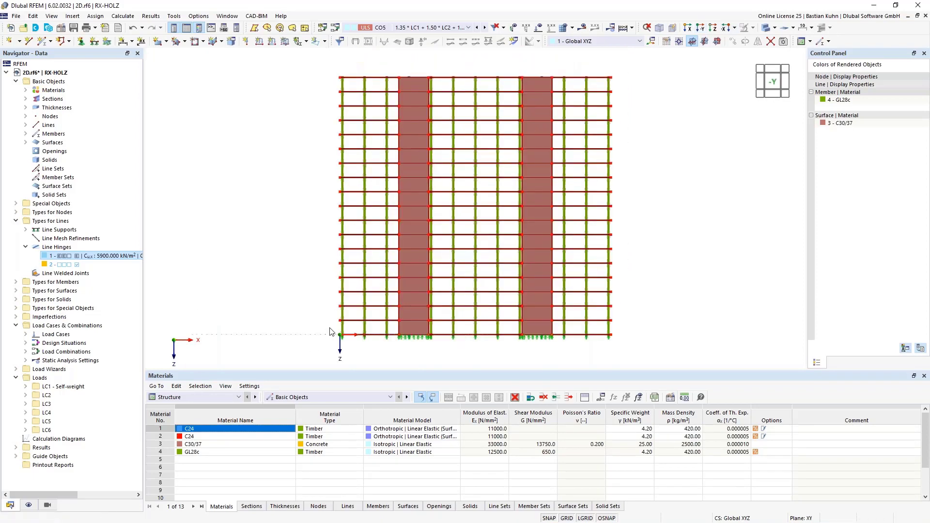
pyautogui.moveTo(329, 328); pyautogui.dragTo(623, 349)
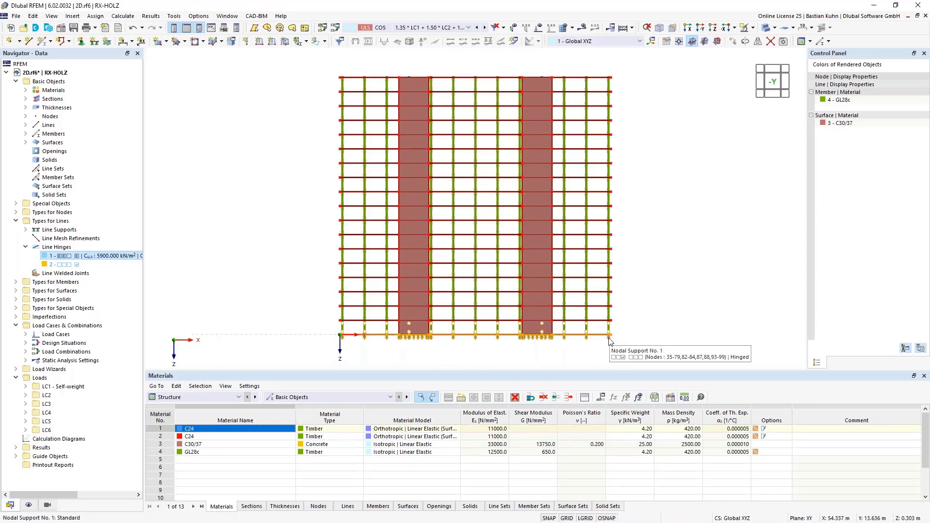
pyautogui.rightClick(609, 341)
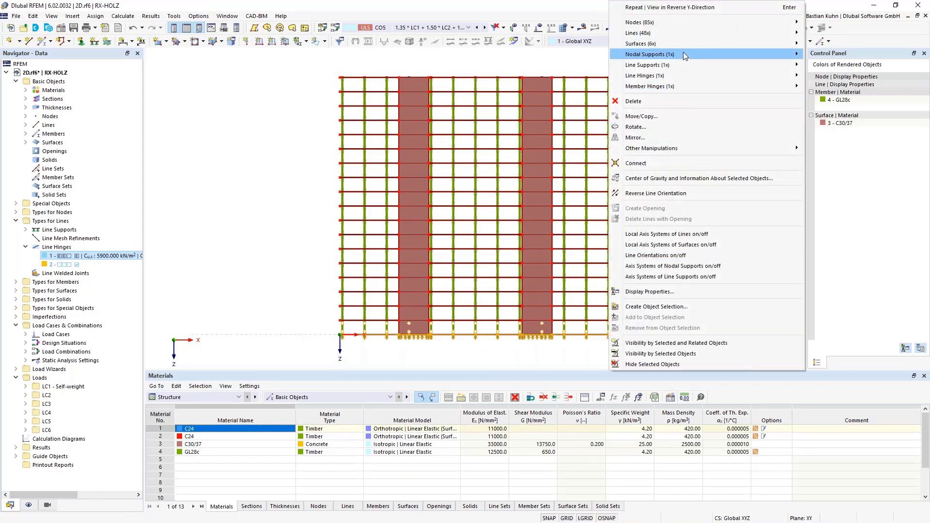
pyautogui.moveTo(682, 53)
pyautogui.click(832, 55)
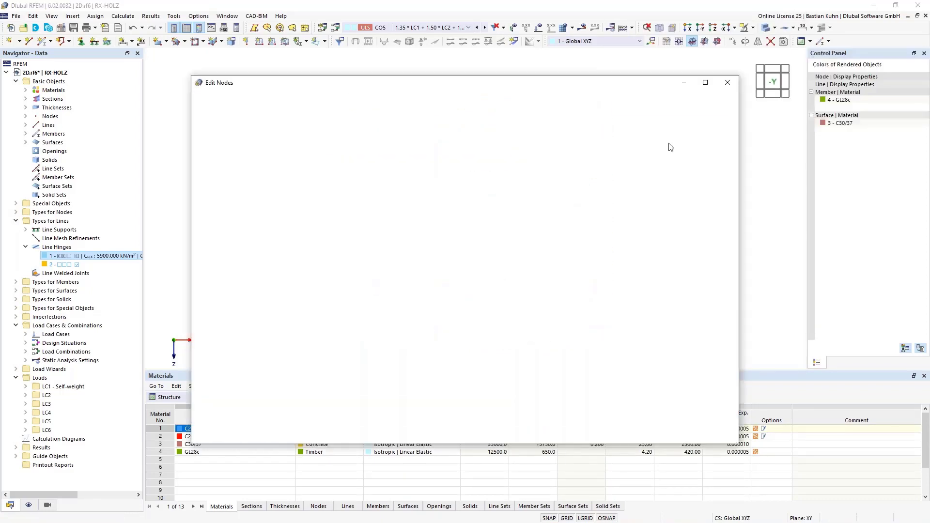
pyautogui.click(419, 166)
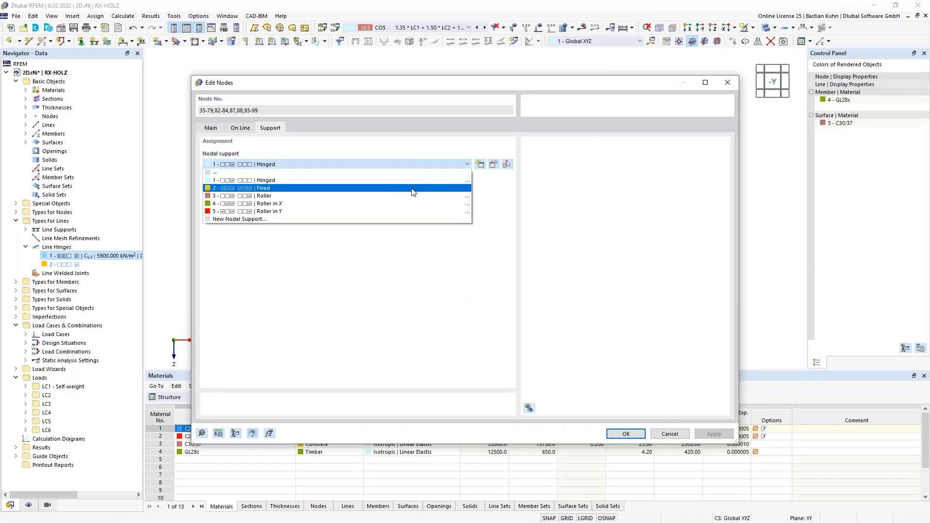
pyautogui.click(414, 187)
pyautogui.click(612, 434)
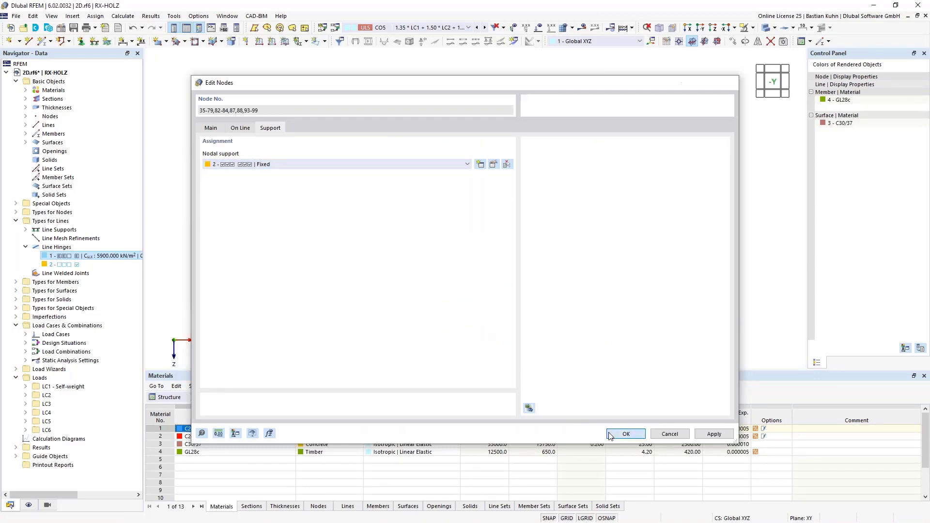
# Display the model in transparent mode and enlarge the symbols of the fixed nodal supports at the column bases
pyautogui.scroll(6, 591, 347)
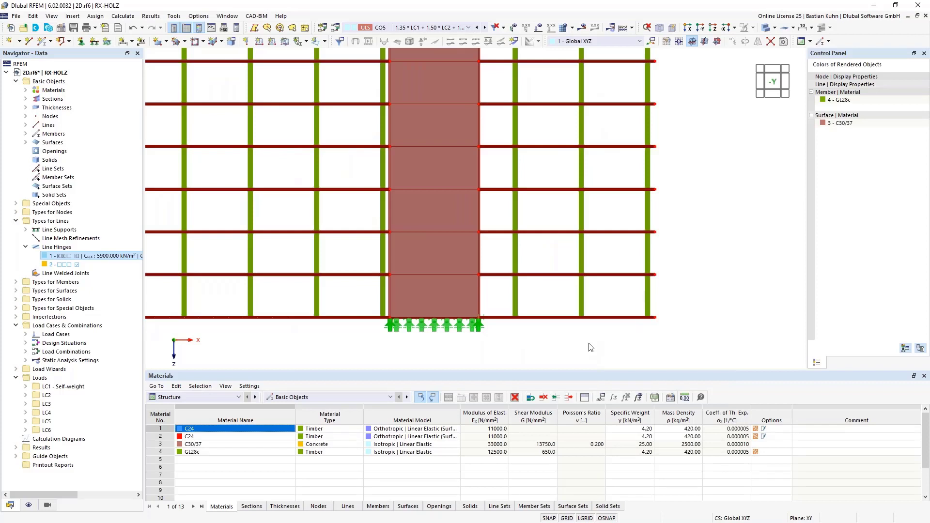
pyautogui.click(765, 30)
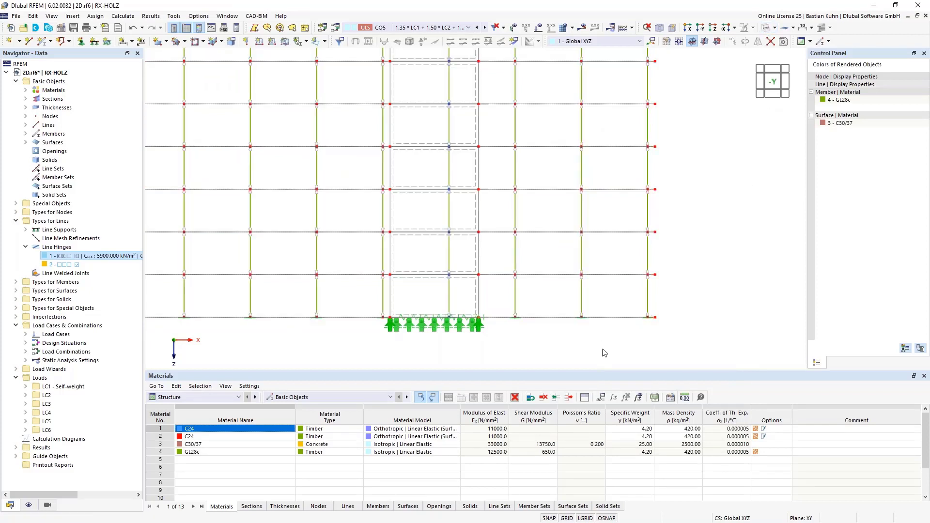
pyautogui.scroll(4, 582, 324)
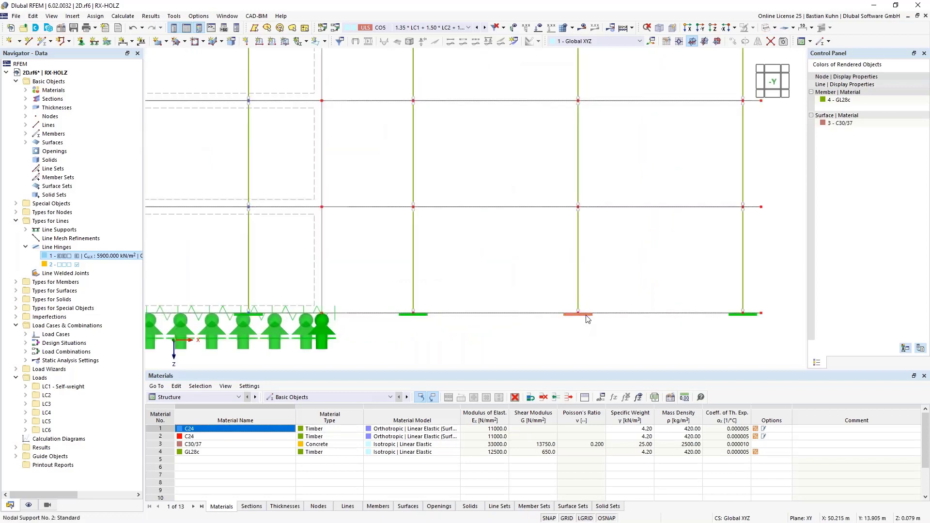
pyautogui.rightClick(588, 319)
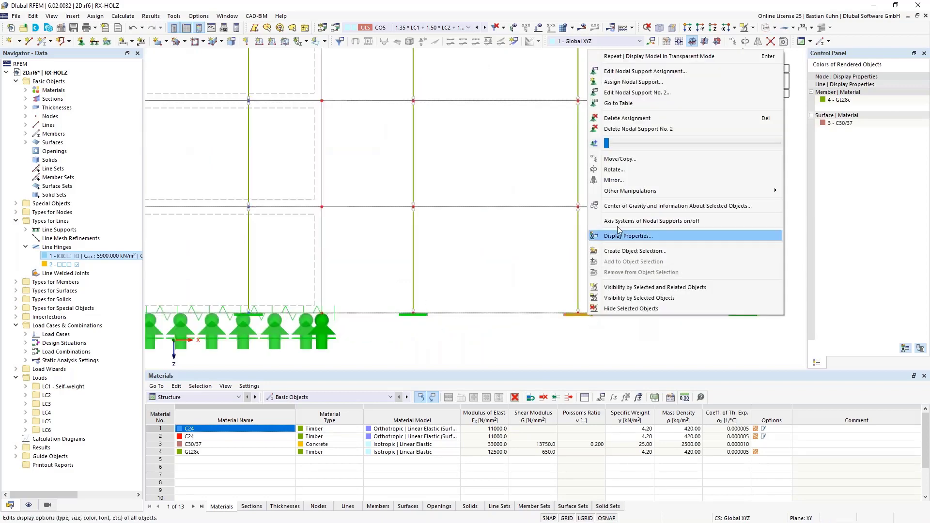
pyautogui.moveTo(607, 146); pyautogui.dragTo(642, 149)
pyautogui.click(549, 341)
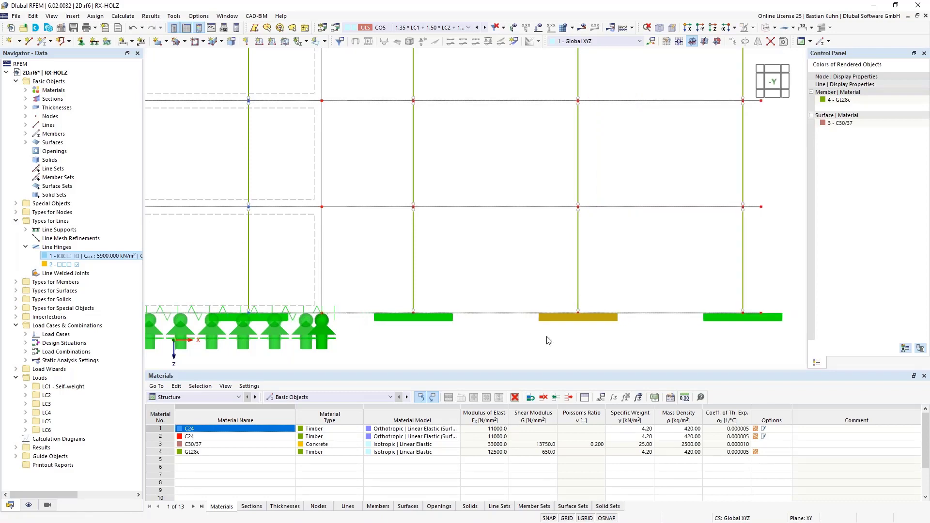
pyautogui.scroll(-4, 549, 334)
pyautogui.keyDown('ctrl'); pyautogui.moveTo(603, 275); pyautogui.dragTo(446, 280, button='middle'); pyautogui.keyUp('ctrl')
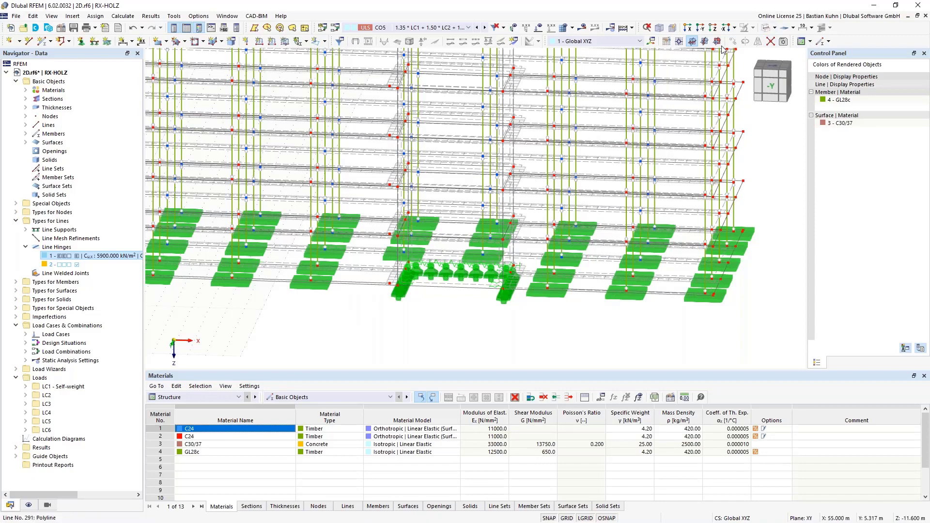
# Select everything at the base level in the side view along Y and delete the slab surfaces there
pyautogui.click(699, 28)
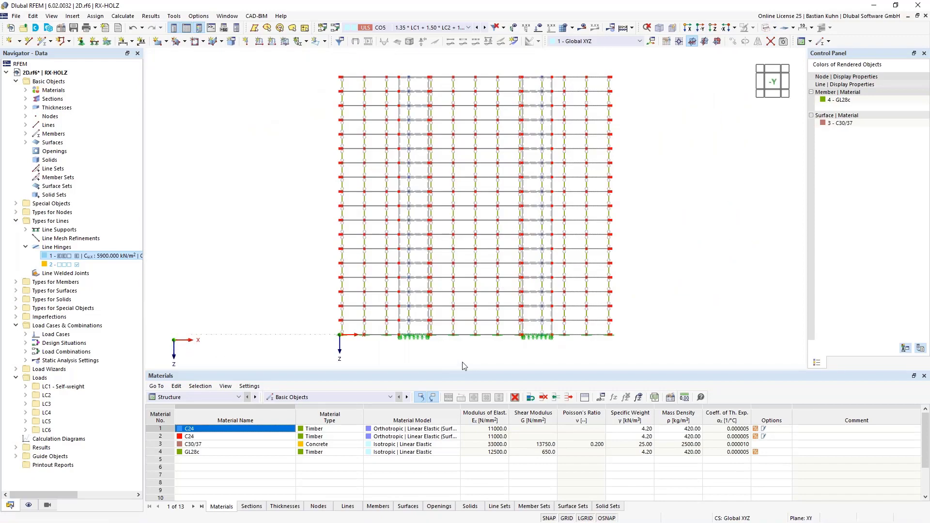
pyautogui.moveTo(465, 355); pyautogui.dragTo(460, 308, button='middle')
pyautogui.moveTo(621, 305); pyautogui.dragTo(640, 314)
pyautogui.click(310, 278)
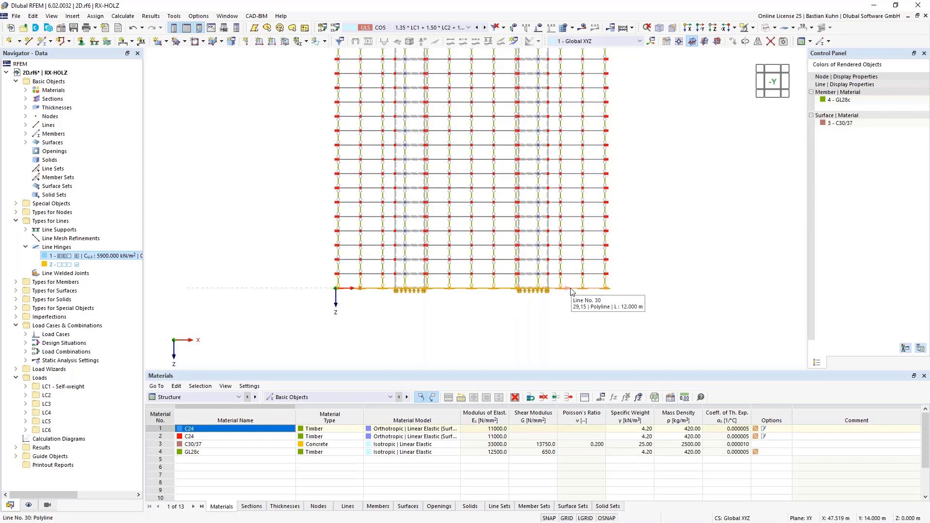
pyautogui.rightClick(570, 291)
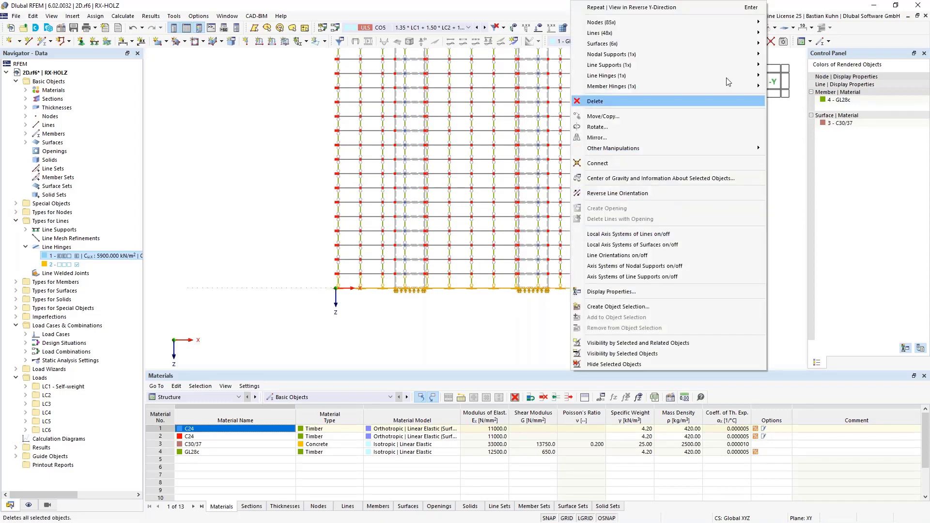
pyautogui.moveTo(725, 43)
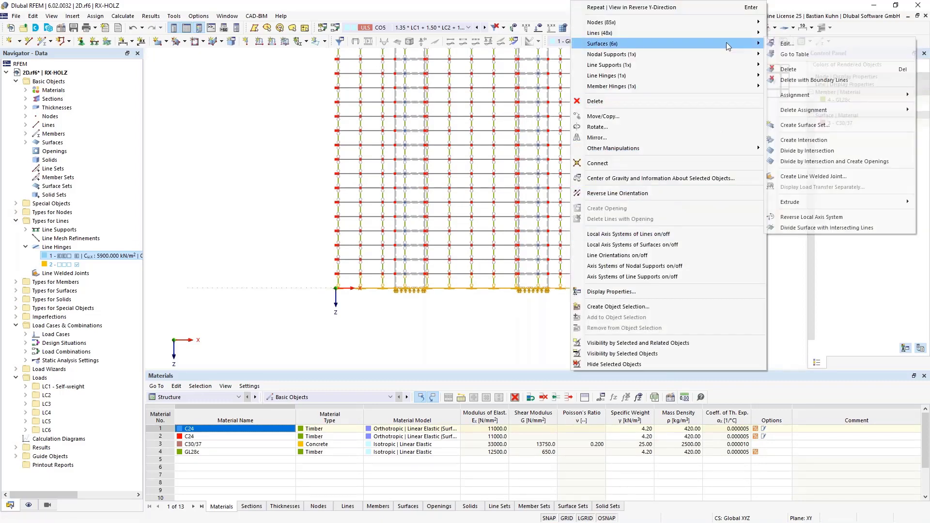
pyautogui.click(812, 73)
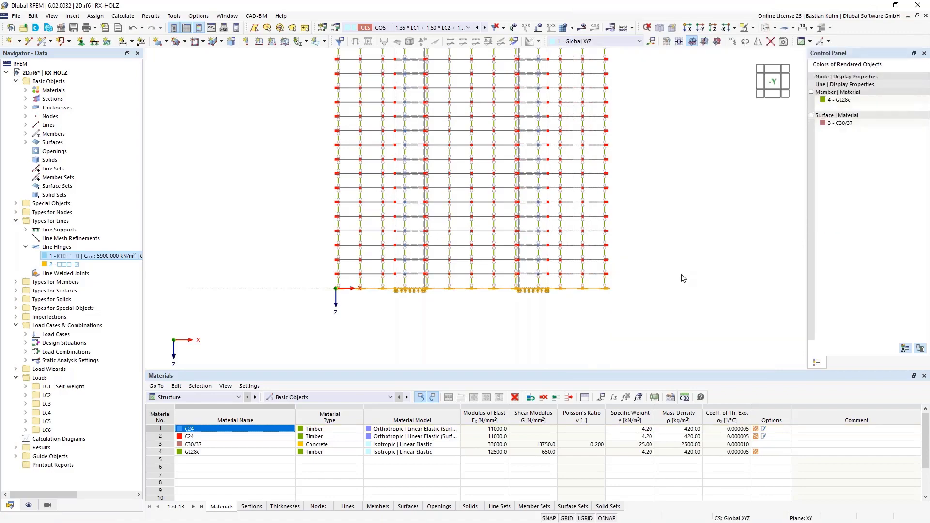
# Make LC6 the active load case and display its loads with values on the building
pyautogui.moveTo(667, 266); pyautogui.dragTo(571, 203, button='middle')
pyautogui.click(468, 28)
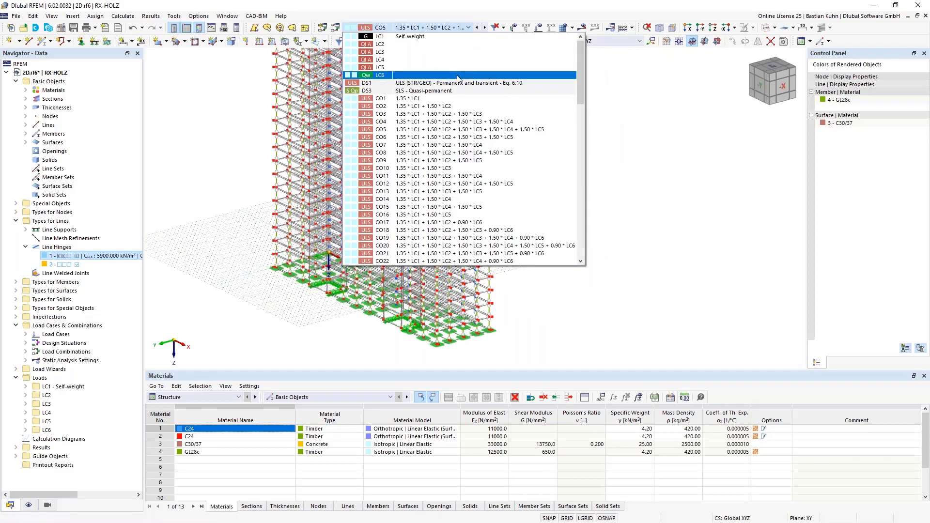
pyautogui.click(436, 83)
pyautogui.click(538, 27)
pyautogui.click(551, 27)
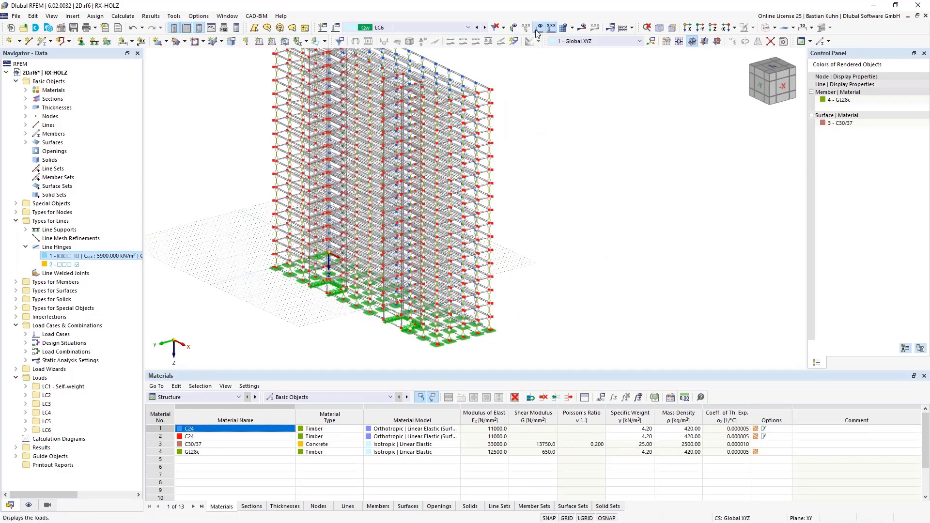
pyautogui.scroll(3, 525, 318)
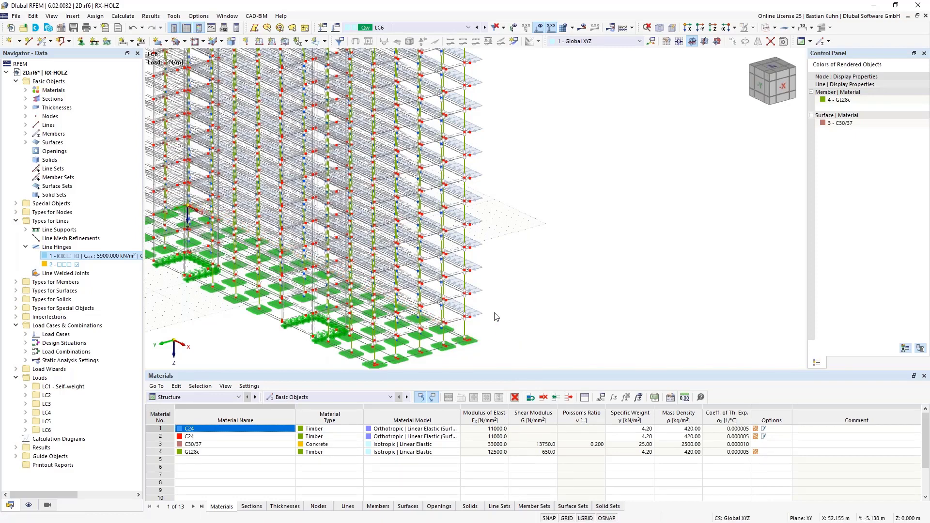
pyautogui.scroll(-3, 498, 313)
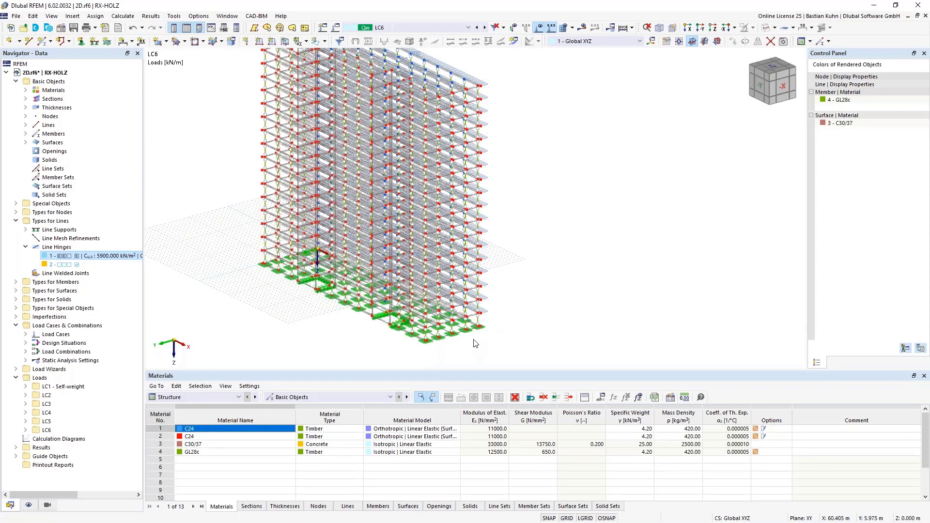
pyautogui.scroll(5, 473, 327)
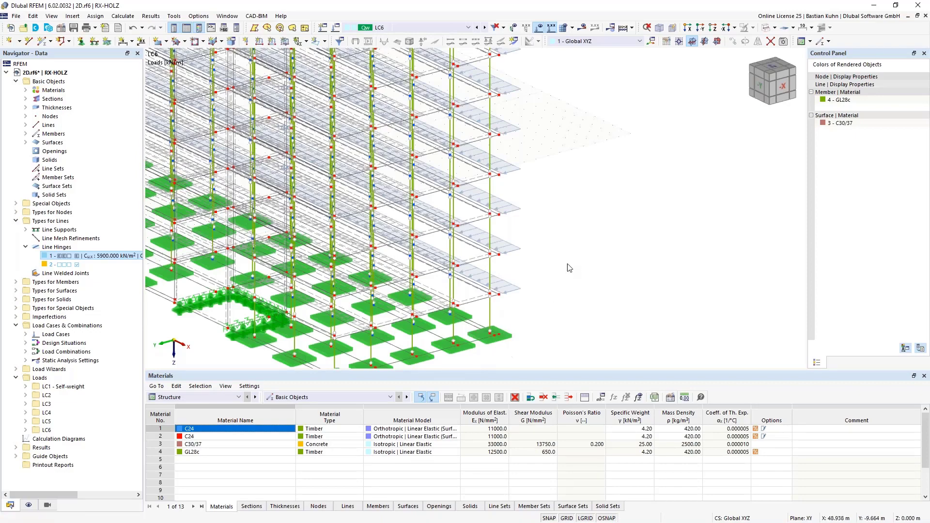
pyautogui.scroll(-5, 568, 266)
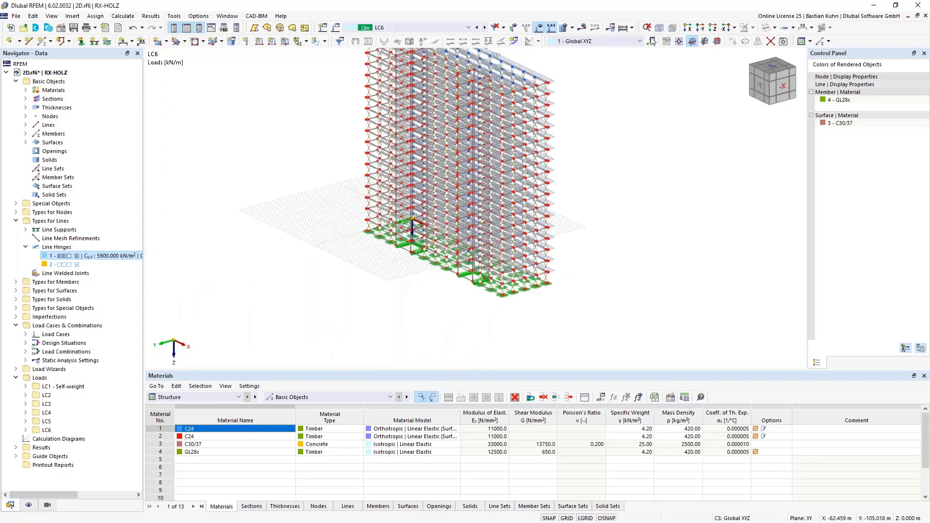
# Select all columns of the lowest storey in the side view along Y and open their member properties
pyautogui.click(699, 27)
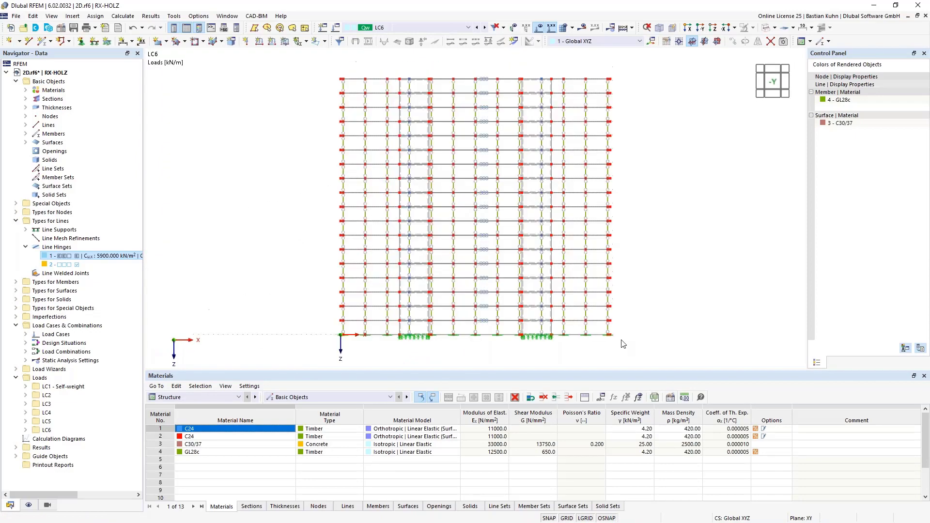
pyautogui.scroll(2, 624, 333)
pyautogui.moveTo(625, 333); pyautogui.dragTo(670, 301, button='middle')
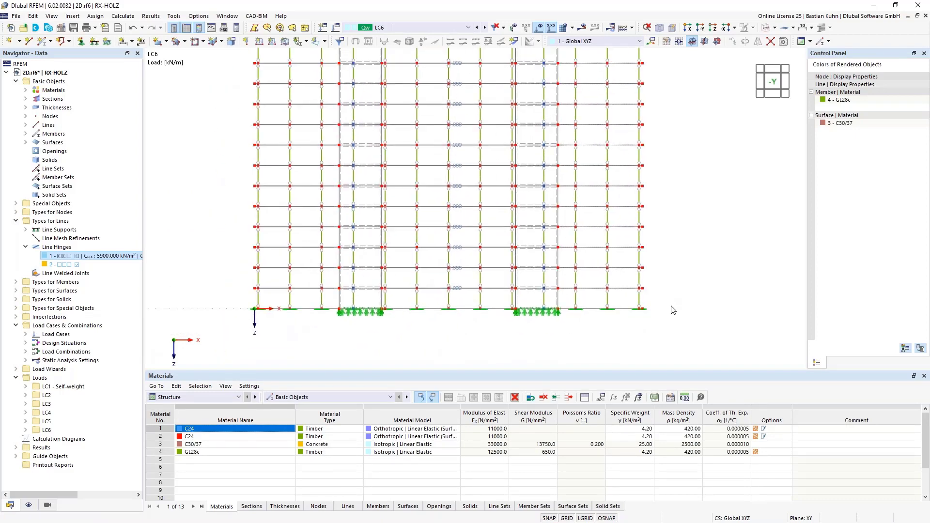
pyautogui.moveTo(671, 306); pyautogui.dragTo(164, 294)
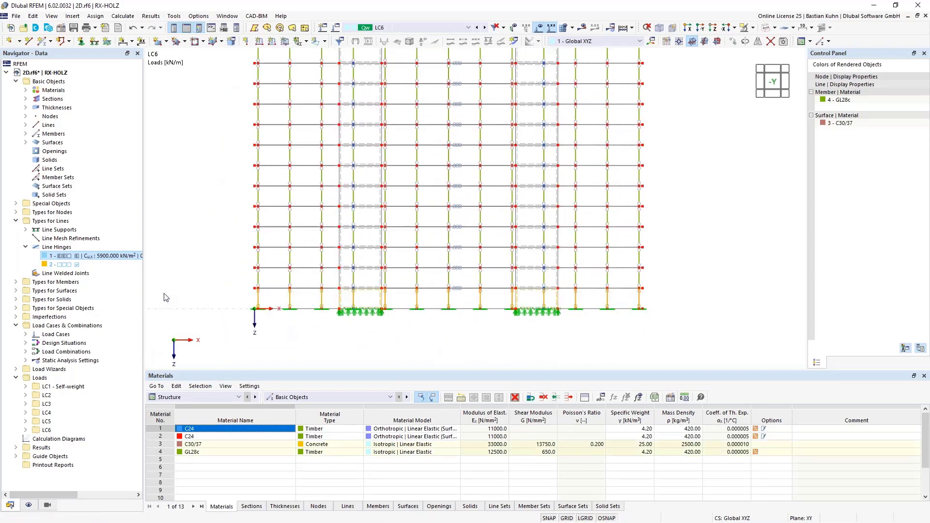
pyautogui.rightClick(258, 303)
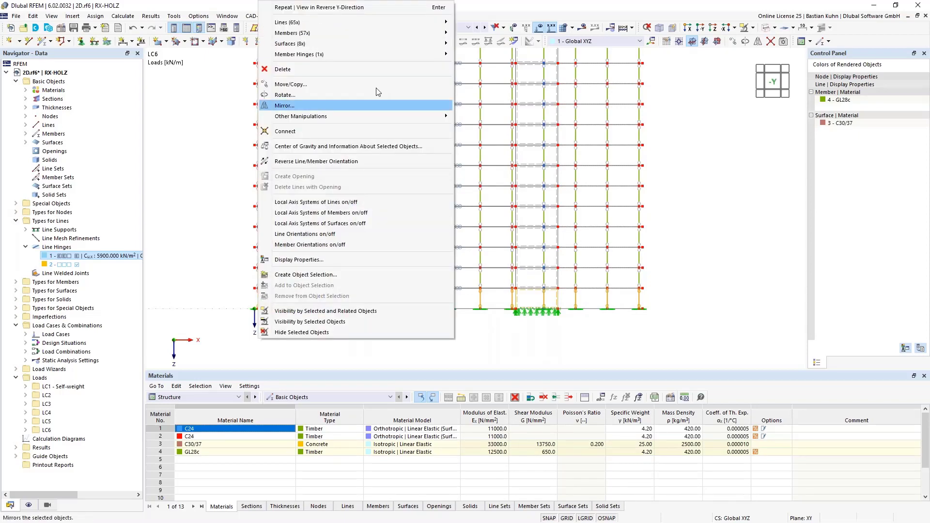
pyautogui.moveTo(404, 34)
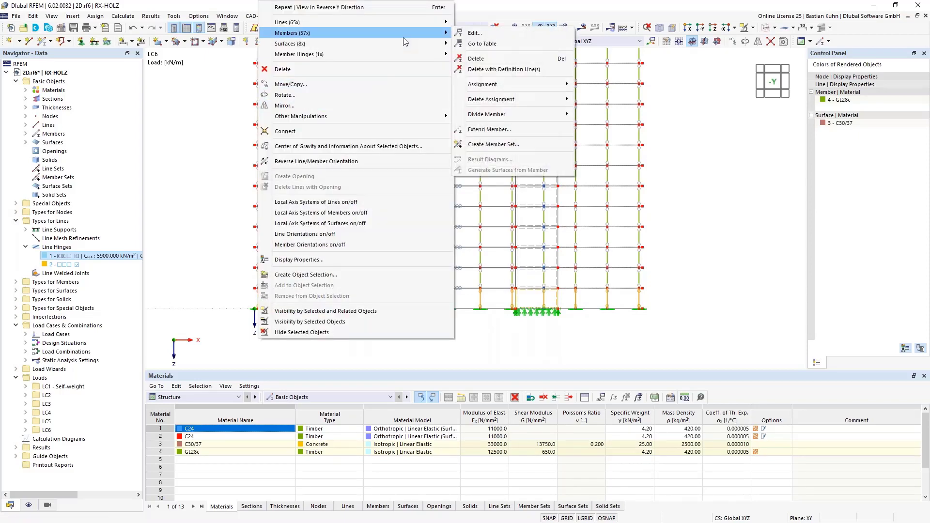
pyautogui.click(473, 33)
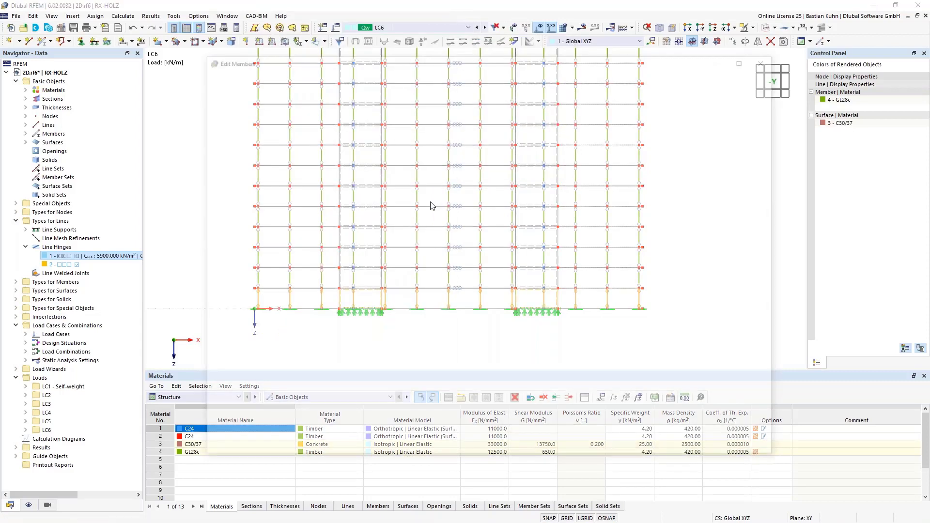
# Create a rectangular R_M1 400/400 section in C30/37 and assign it to the lowest-storey columns
pyautogui.click(250, 104)
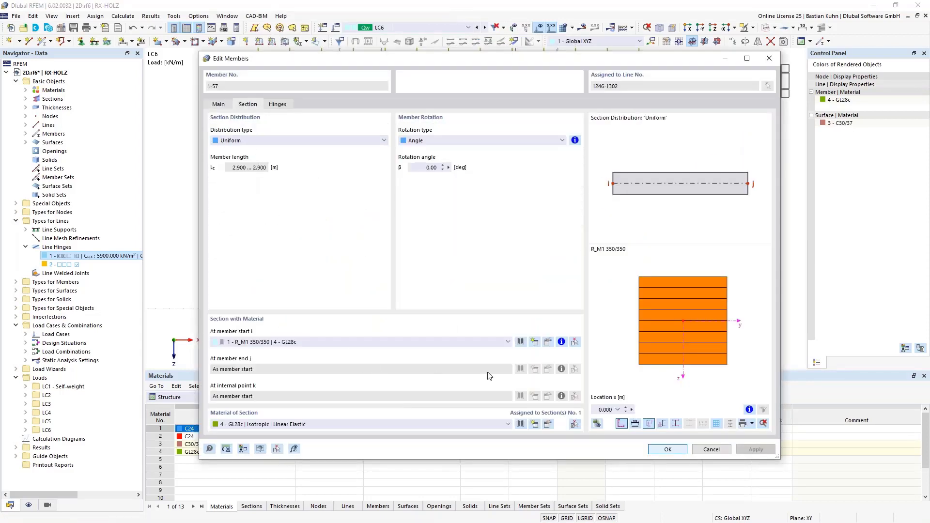
pyautogui.click(520, 342)
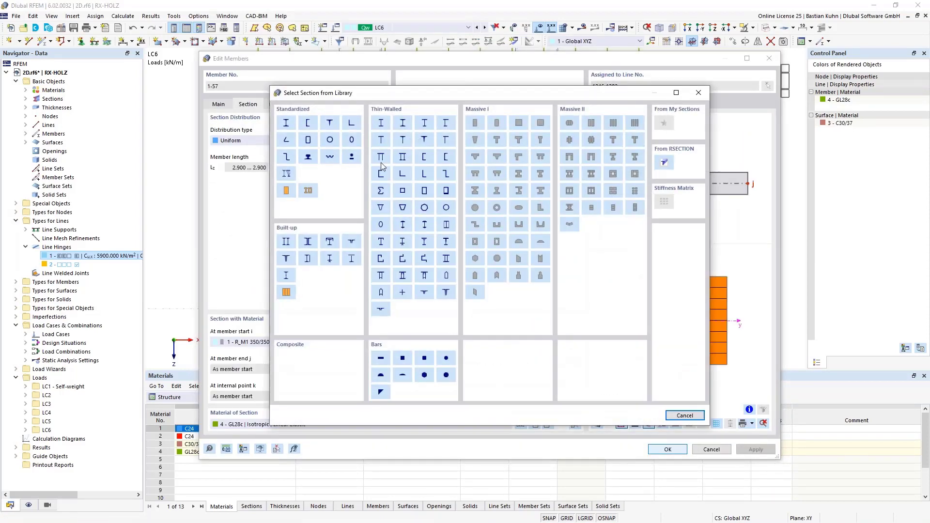
pyautogui.press('Escape')
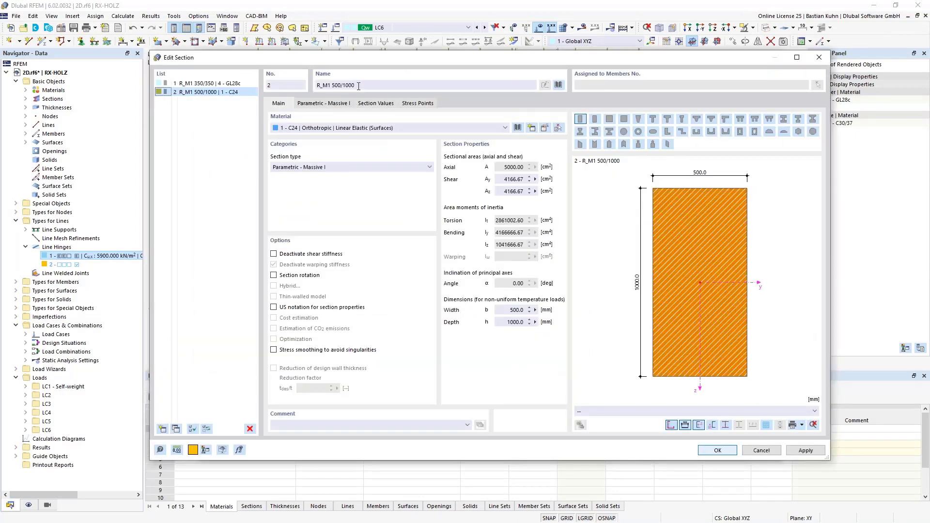
pyautogui.moveTo(358, 86); pyautogui.dragTo(332, 86)
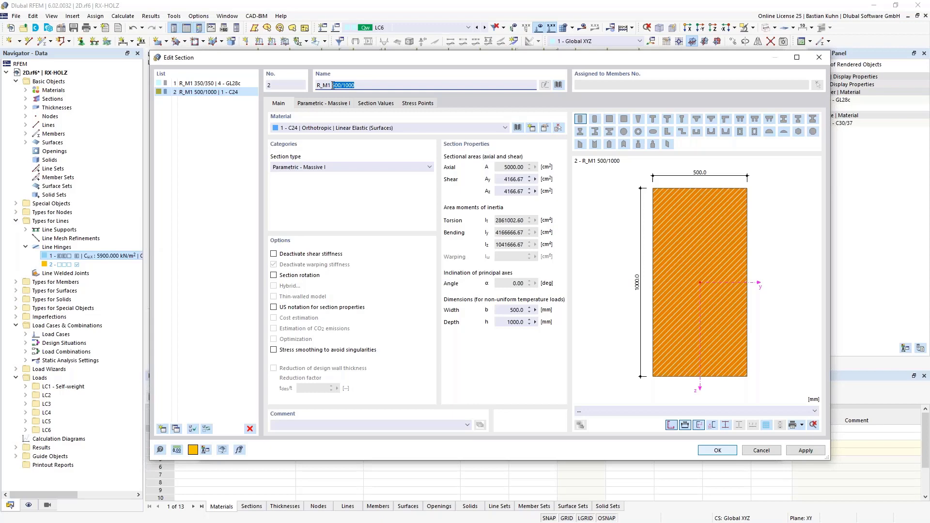
pyautogui.write('400')
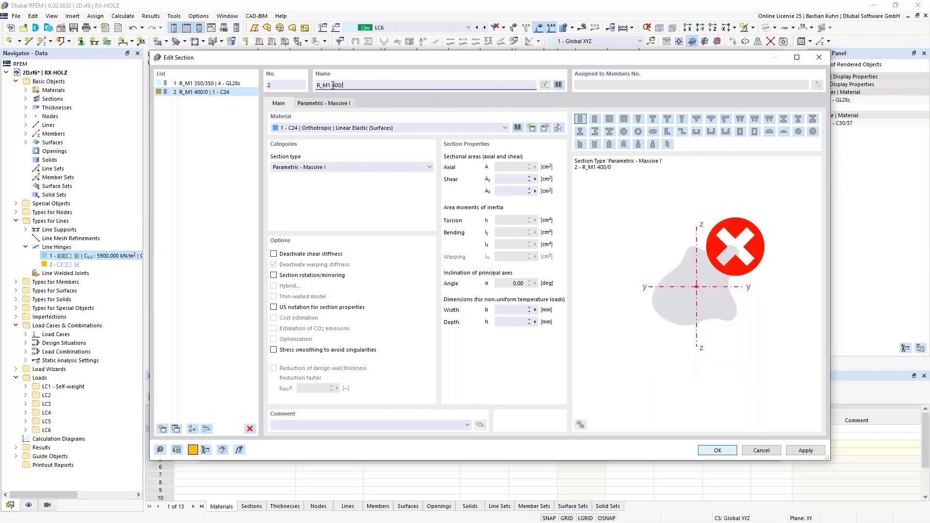
pyautogui.write('/400')
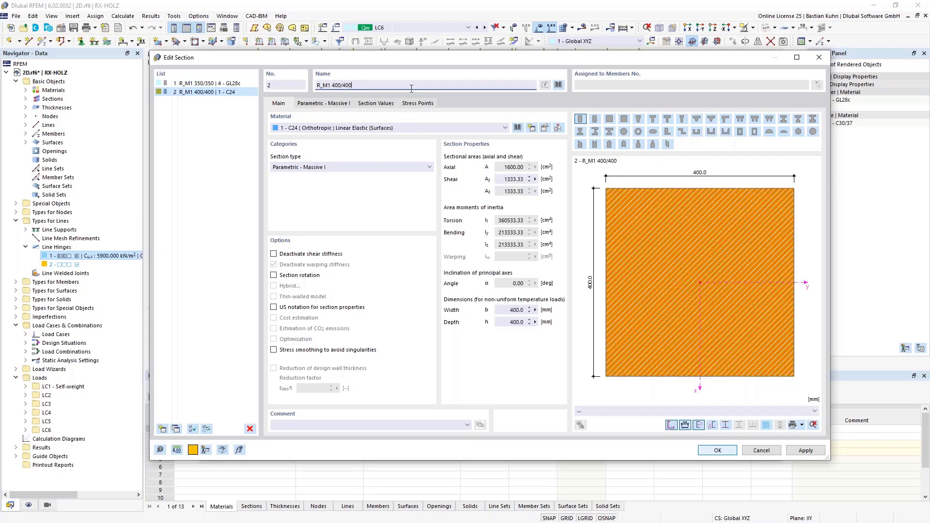
pyautogui.click(504, 128)
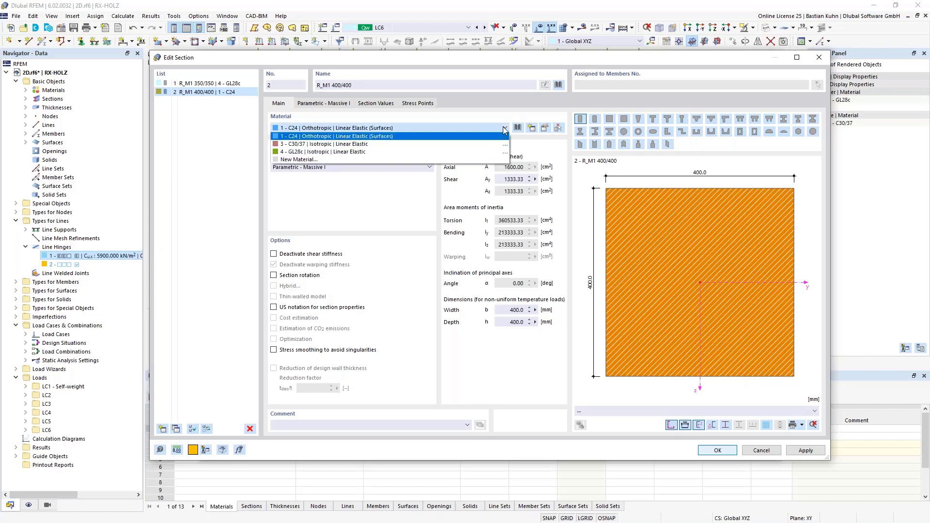
pyautogui.click(499, 144)
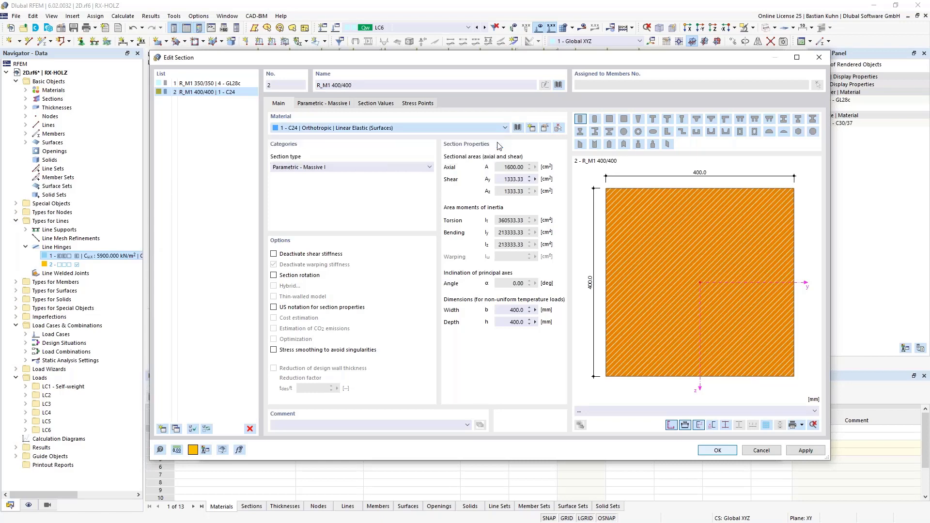
pyautogui.click(718, 450)
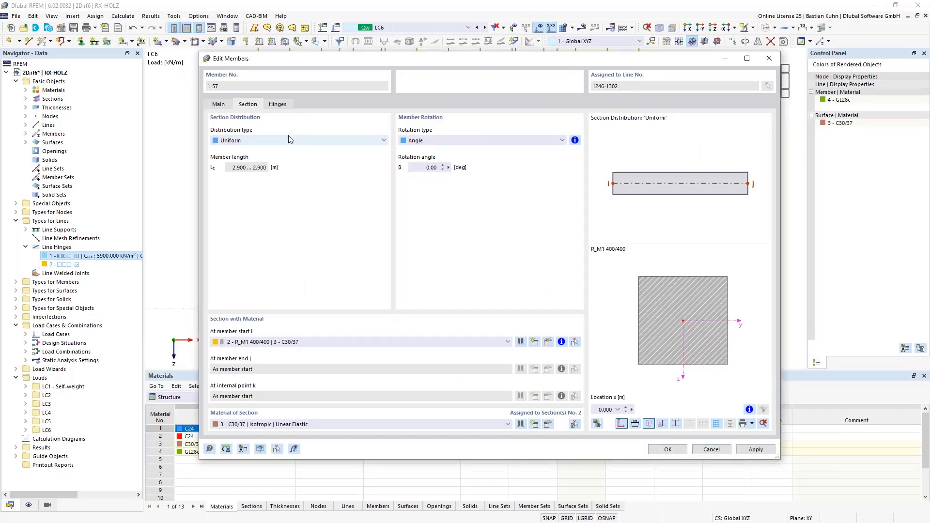
# Remove the member hinge at the start of the lowest-storey columns and apply the member changes
pyautogui.click(283, 104)
pyautogui.click(337, 166)
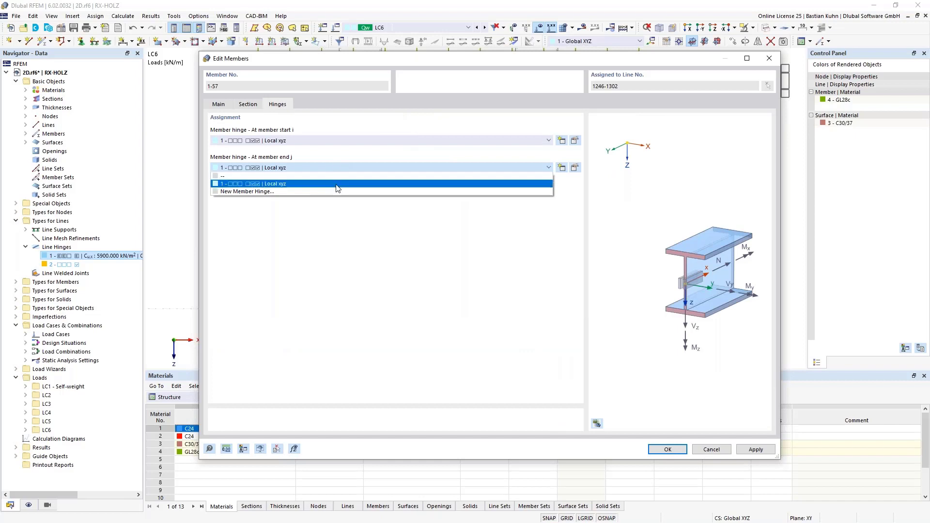
pyautogui.click(326, 136)
pyautogui.click(327, 135)
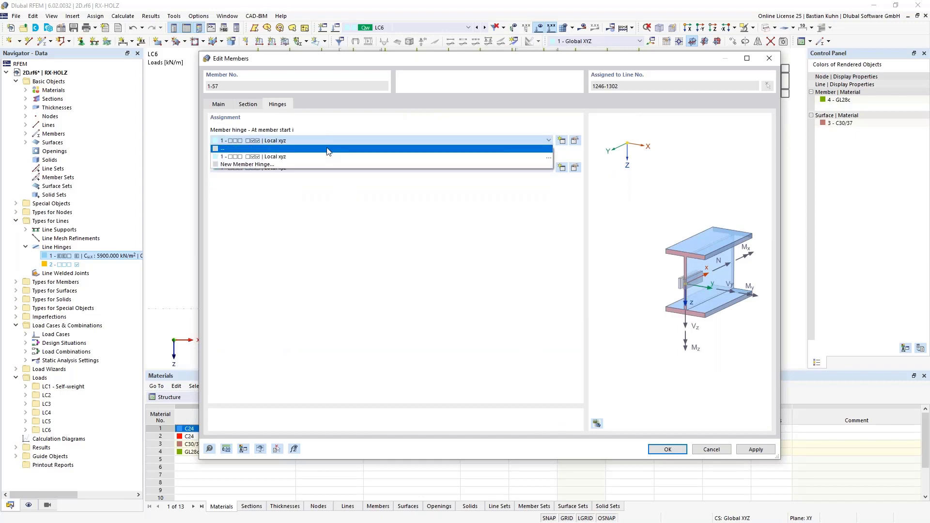
pyautogui.click(327, 151)
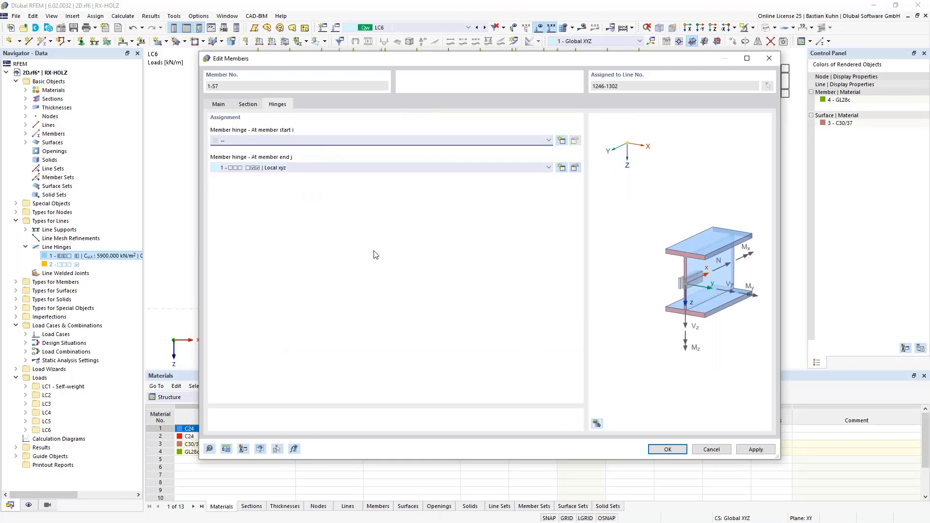
pyautogui.click(666, 449)
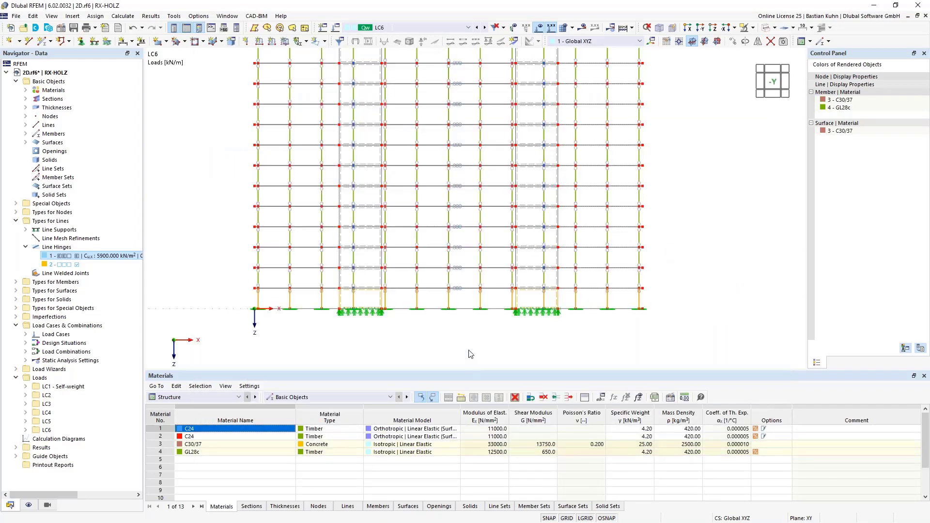
# Calculate load case LC6 for the whole building model
pyautogui.scroll(1, 461, 318)
pyautogui.scroll(3, 461, 318)
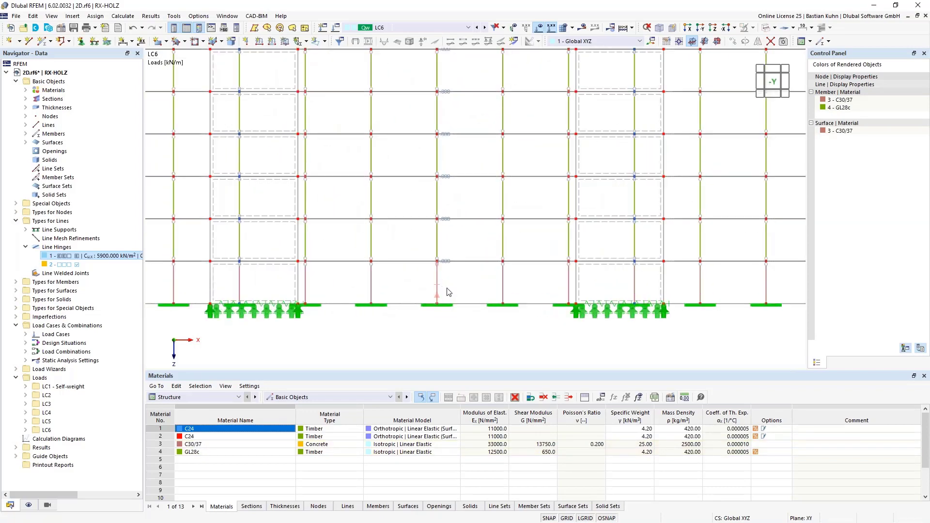
pyautogui.scroll(-5, 493, 311)
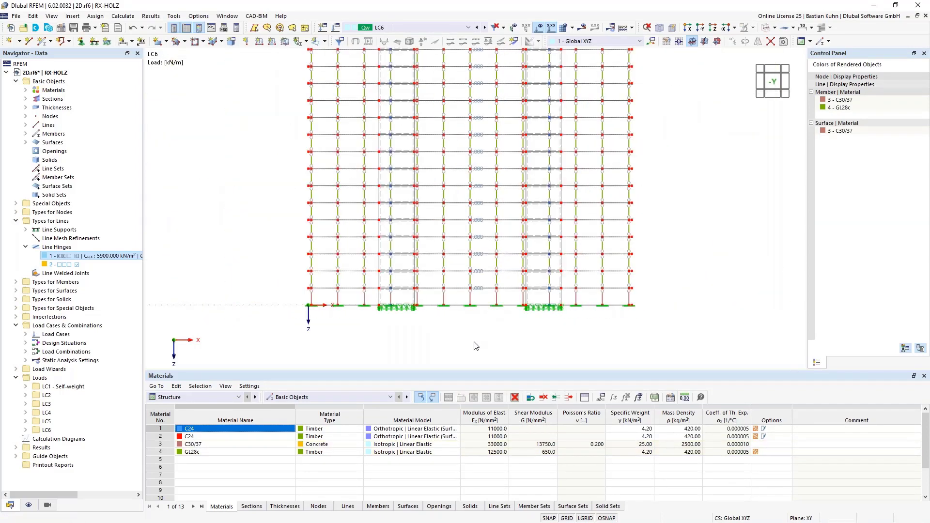
pyautogui.scroll(-2, 476, 345)
pyautogui.keyDown('ctrl'); pyautogui.moveTo(478, 348); pyautogui.dragTo(430, 351, button='middle'); pyautogui.keyUp('ctrl')
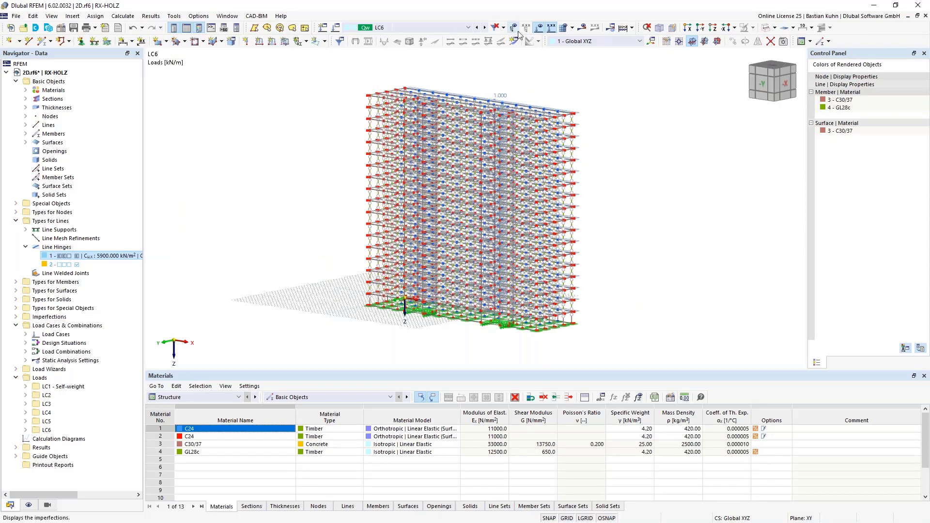
pyautogui.click(582, 27)
pyautogui.click(505, 307)
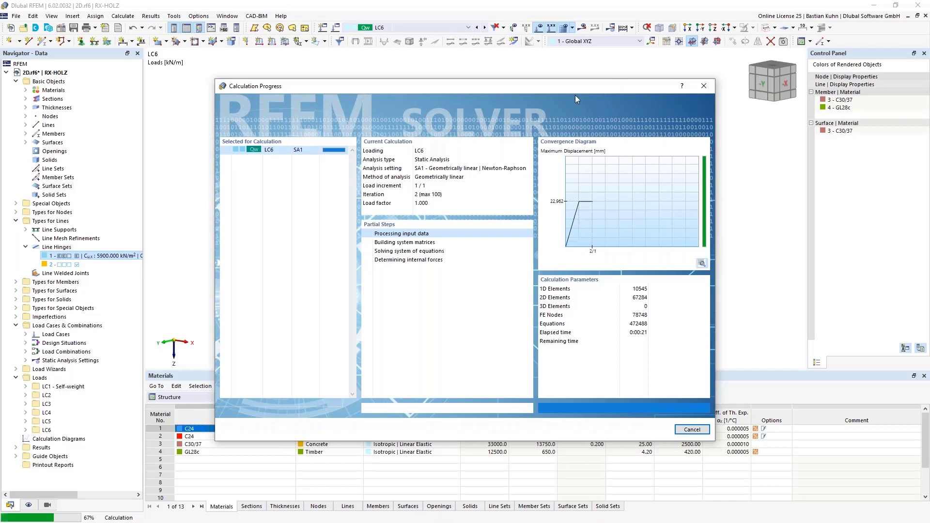
pyautogui.moveTo(574, 87)
pyautogui.mouseDown()
pyautogui.moveTo(311, 206)
pyautogui.moveTo(348, 224)
pyautogui.moveTo(531, 156)
pyautogui.moveTo(576, 111)
pyautogui.moveTo(587, 83)
pyautogui.mouseUp()
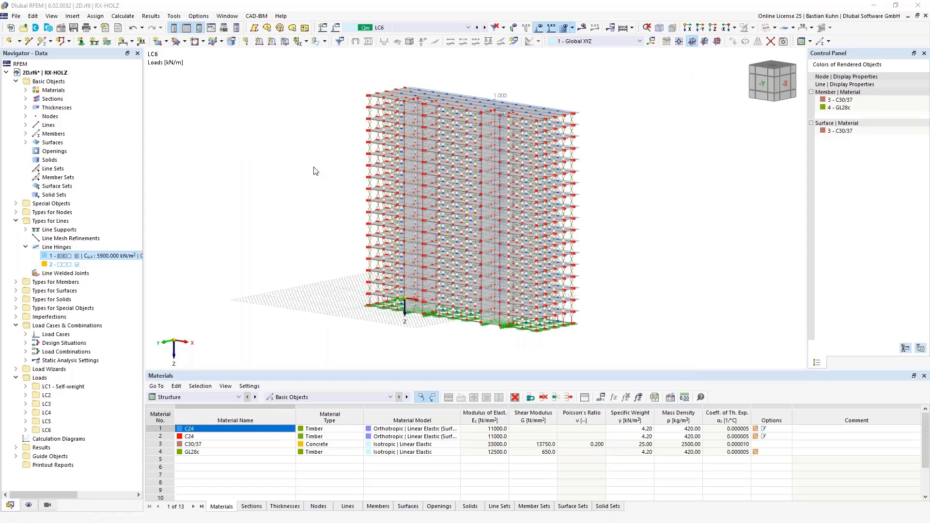
# Display the global deformations |u| of load case LC6 on the whole building and view them from the narrow side
pyautogui.click(583, 28)
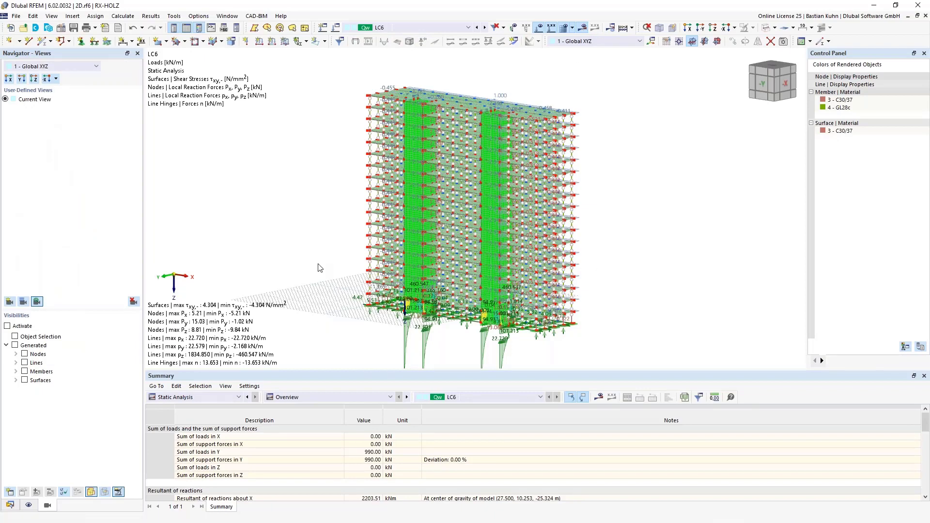
pyautogui.click(583, 29)
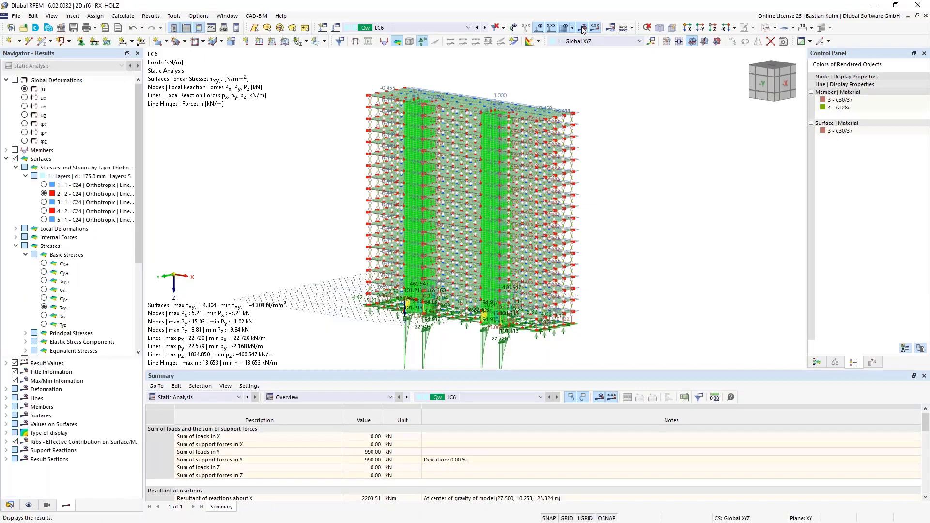
pyautogui.click(16, 80)
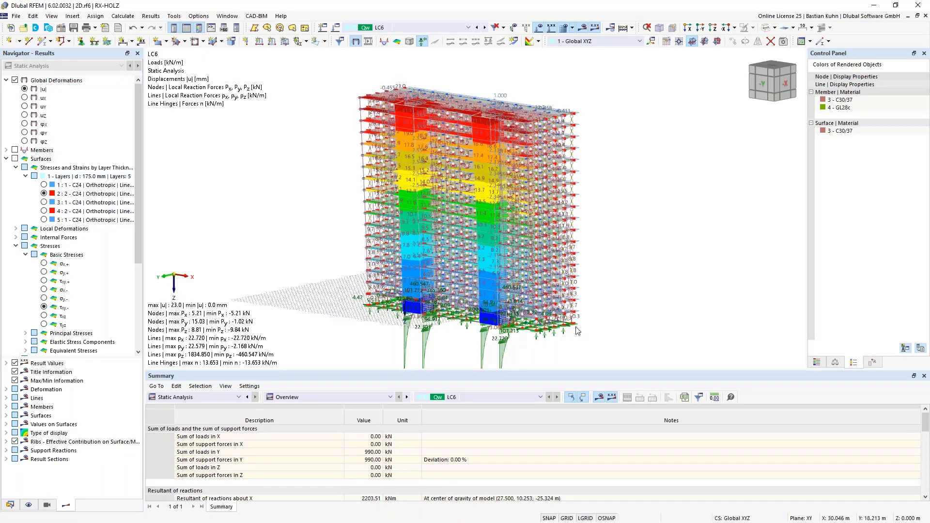
pyautogui.keyDown('ctrl'); pyautogui.moveTo(614, 264); pyautogui.dragTo(582, 265, button='middle'); pyautogui.keyUp('ctrl')
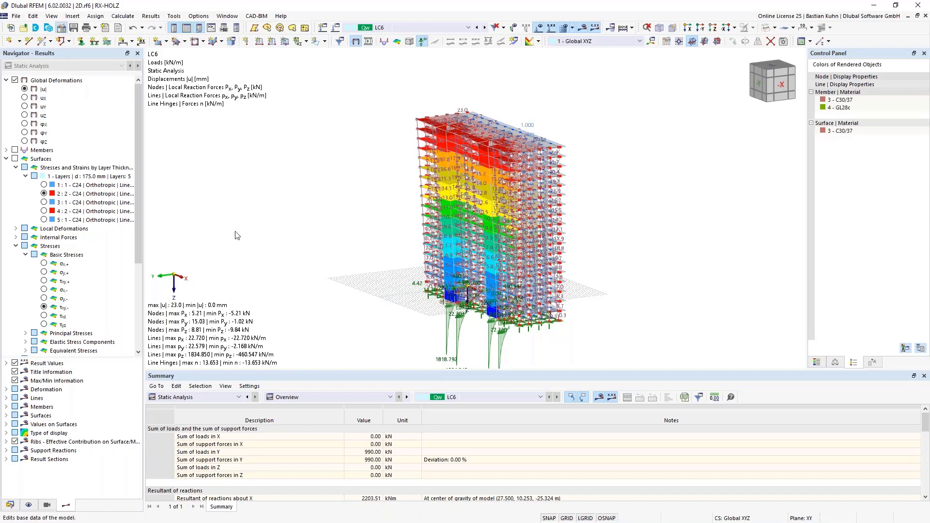
# Activate the Building Model add-on in the model's base data
pyautogui.click(308, 78)
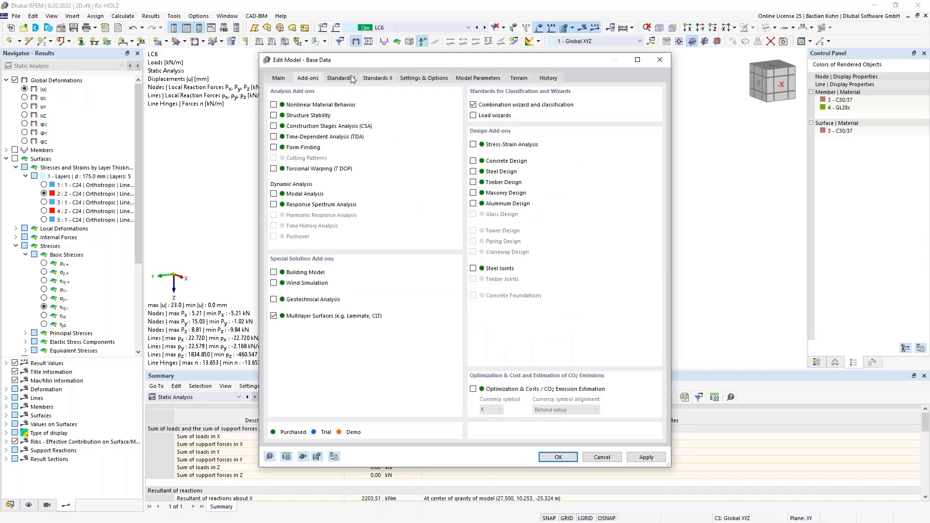
pyautogui.click(273, 272)
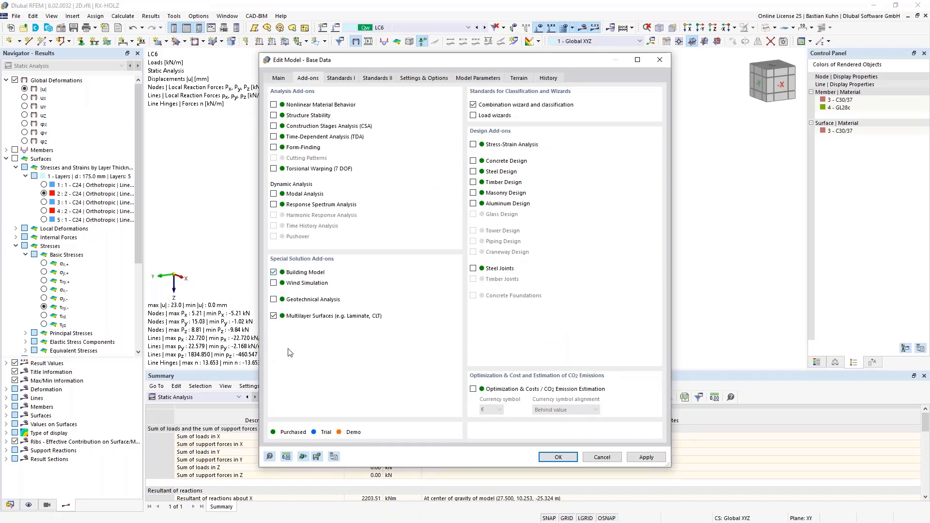
pyautogui.click(557, 457)
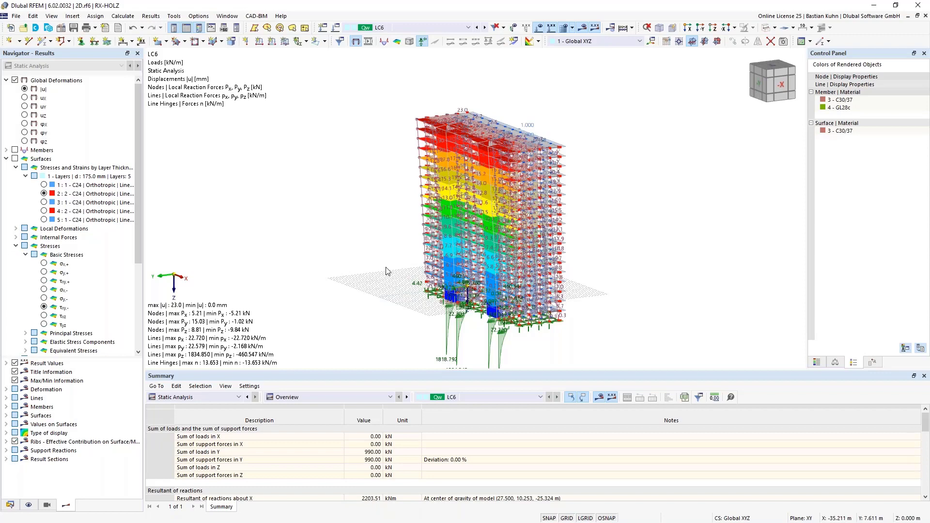
# Create a new building story and set its top elevation to -2.900 m by picking a node on the lowest floor slab
pyautogui.click(10, 505)
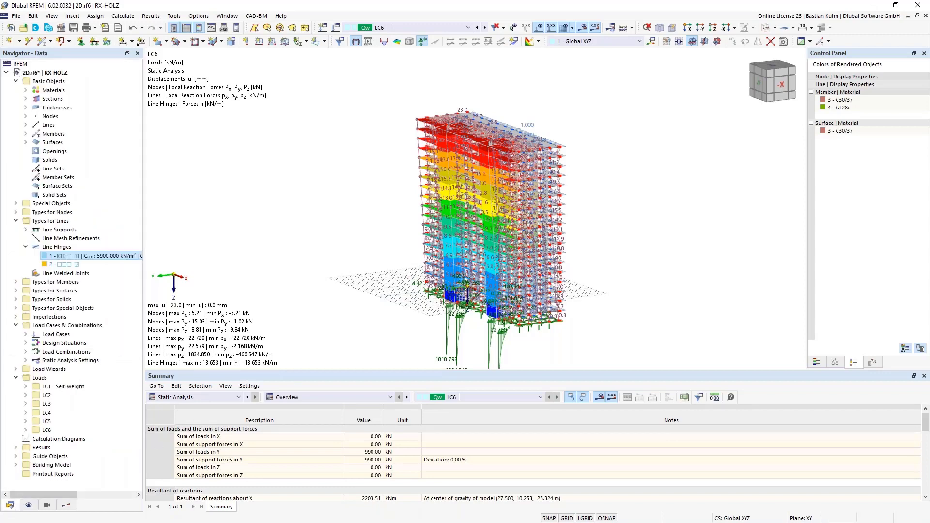
pyautogui.click(16, 465)
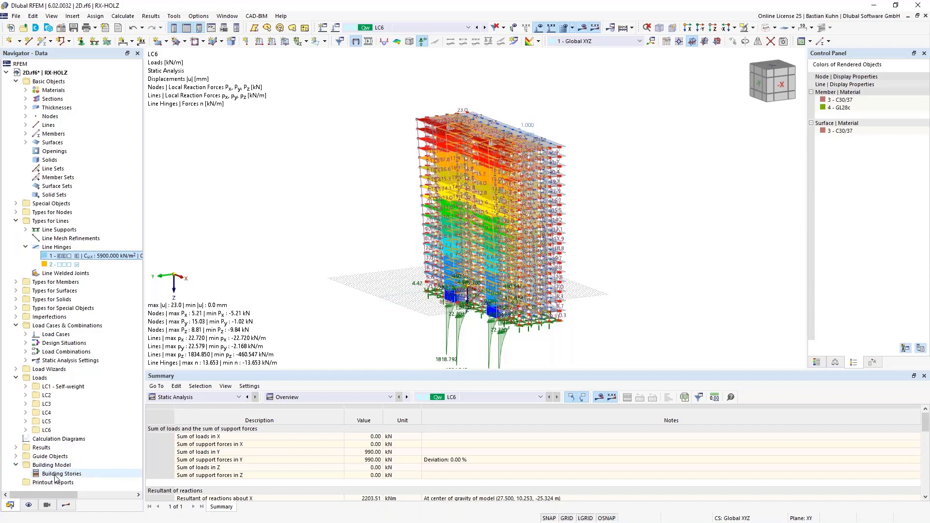
pyautogui.rightClick(56, 475)
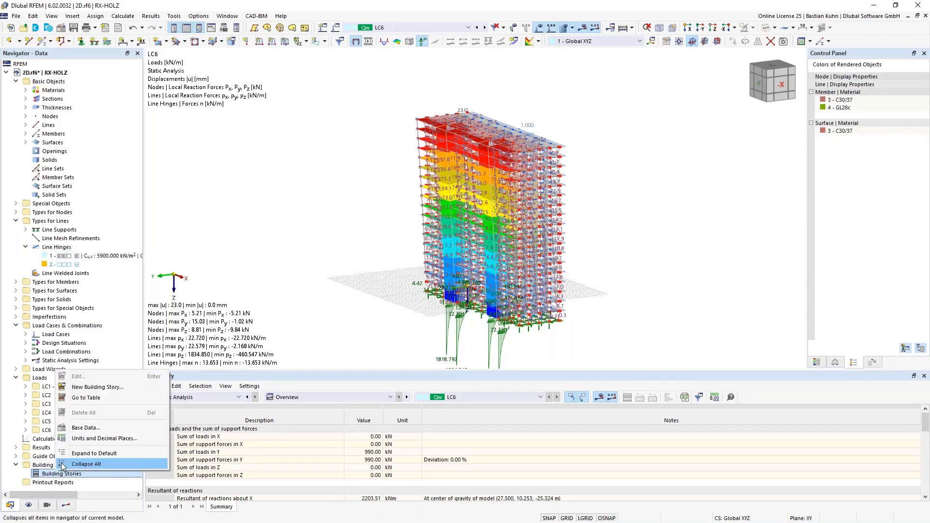
pyautogui.click(96, 389)
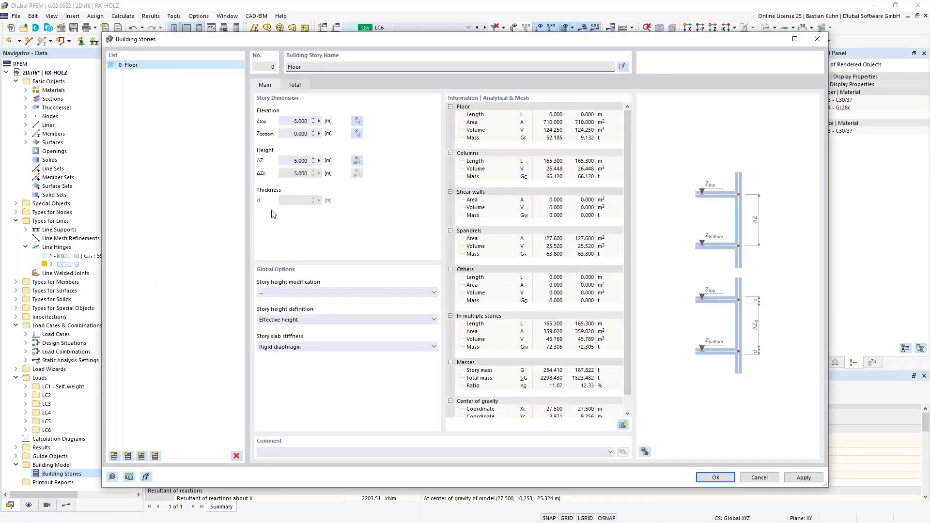
pyautogui.click(357, 121)
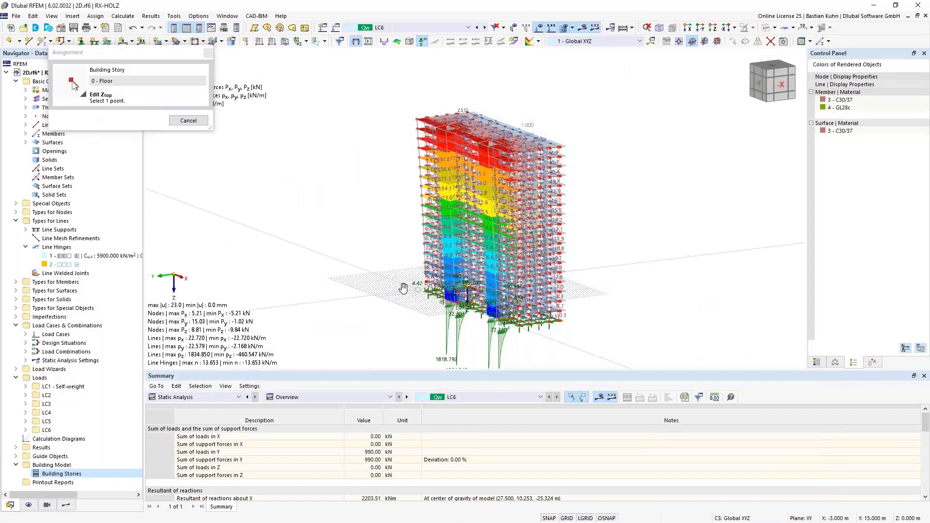
pyautogui.scroll(5, 426, 263)
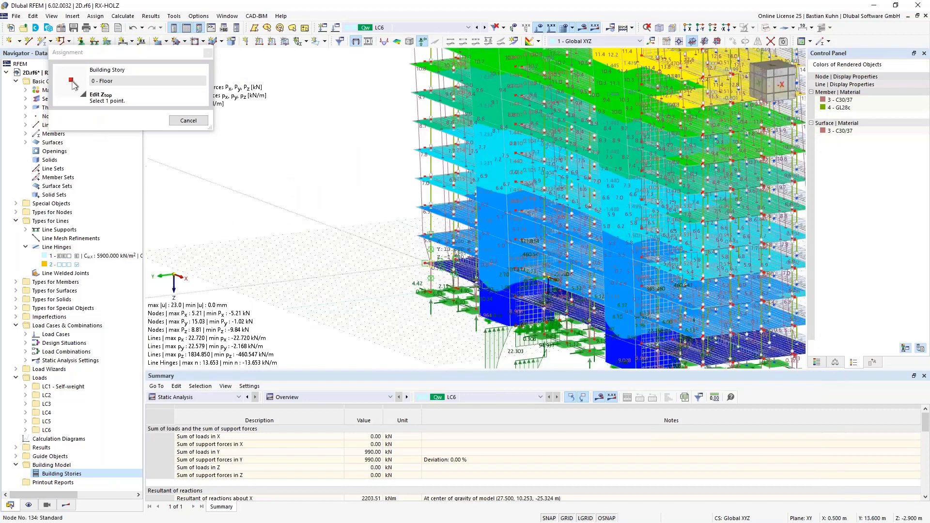
pyautogui.click(427, 263)
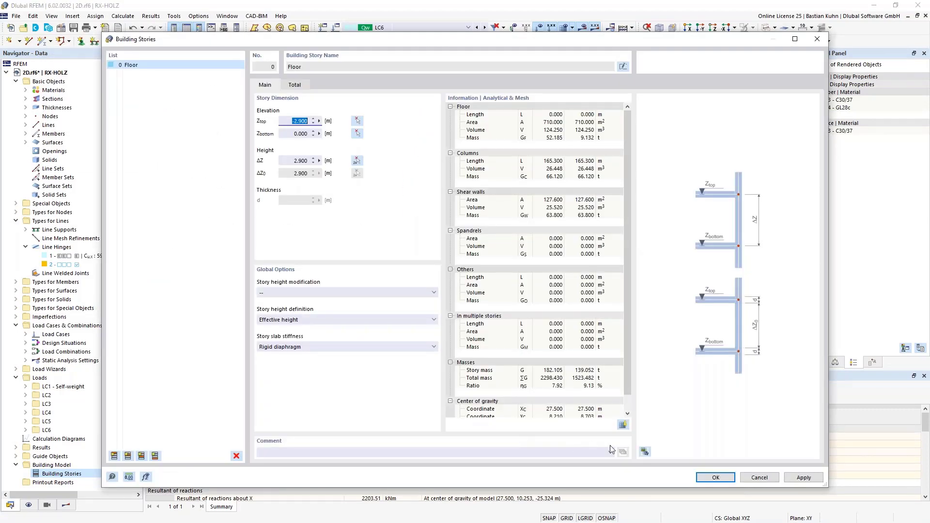
# Check the new building story in the model preview and accept it, allowing the existing results and mesh to be deleted
pyautogui.click(643, 451)
pyautogui.moveTo(652, 34); pyautogui.dragTo(584, 21)
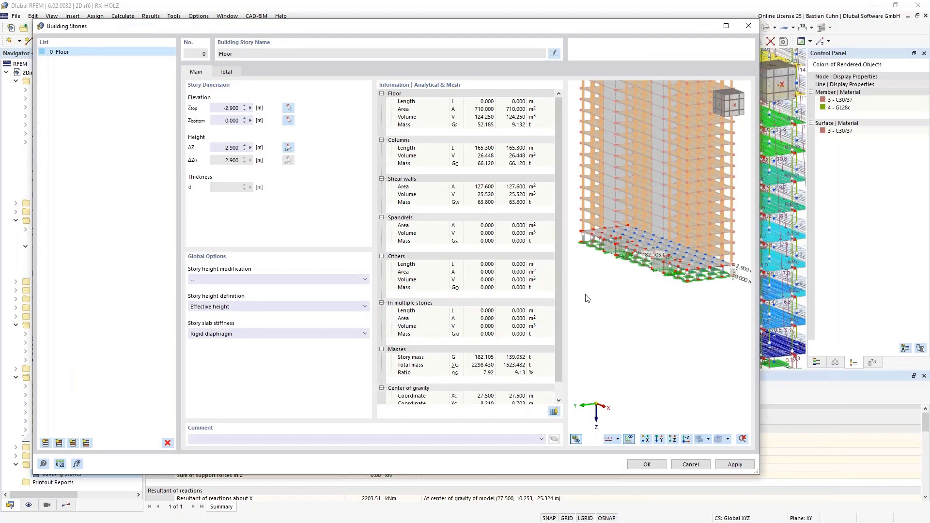
pyautogui.scroll(4, 635, 272)
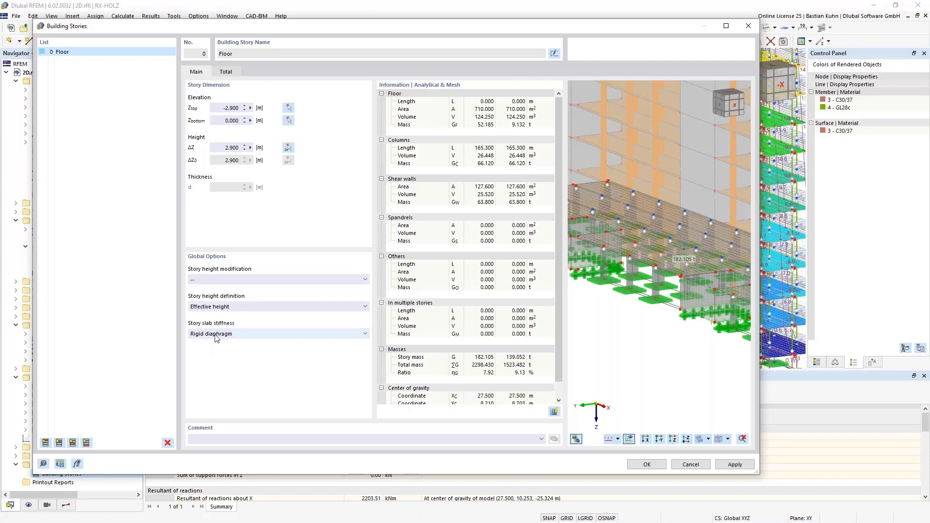
pyautogui.click(645, 464)
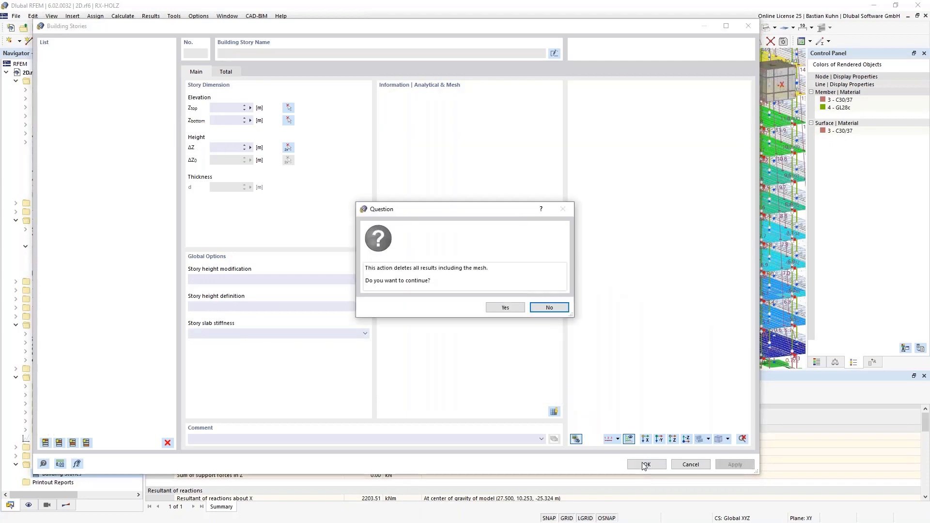
pyautogui.click(511, 309)
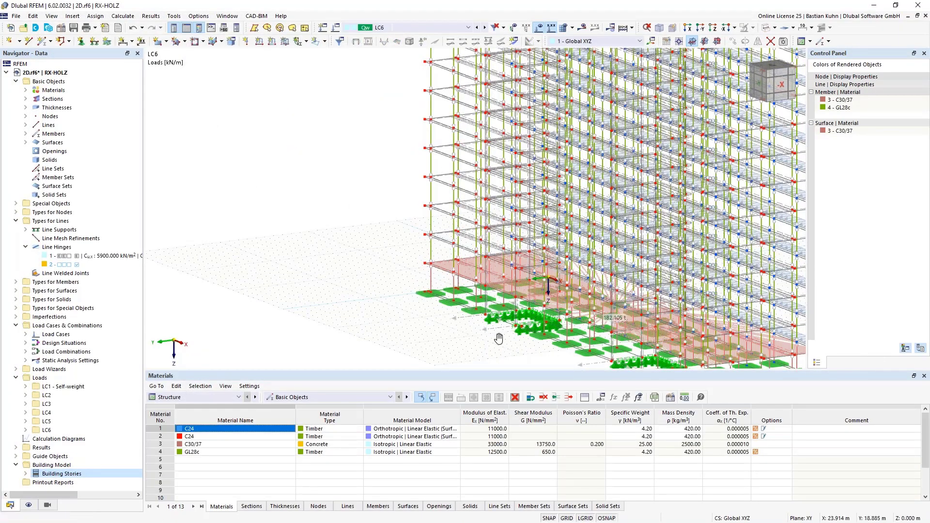
# Inspect the story's rigid diaphragm in the model and set its story slab stiffness to none (--) in the story's properties
pyautogui.moveTo(498, 339); pyautogui.dragTo(493, 241, button='middle')
pyautogui.scroll(5, 472, 201)
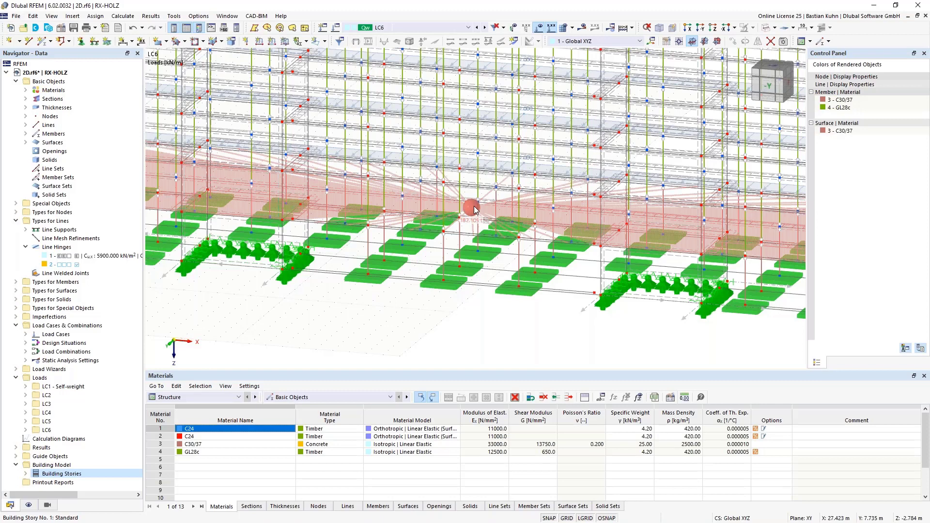
pyautogui.rightClick(42, 474)
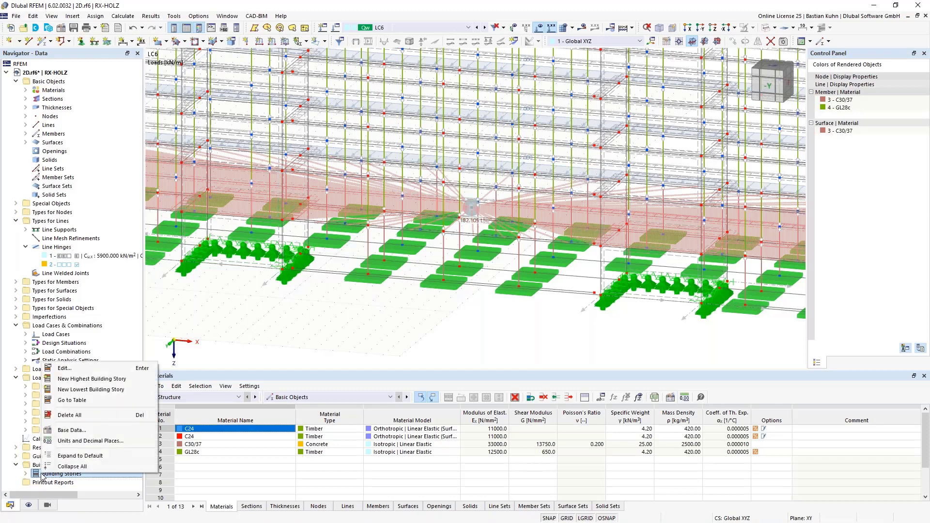
pyautogui.click(75, 371)
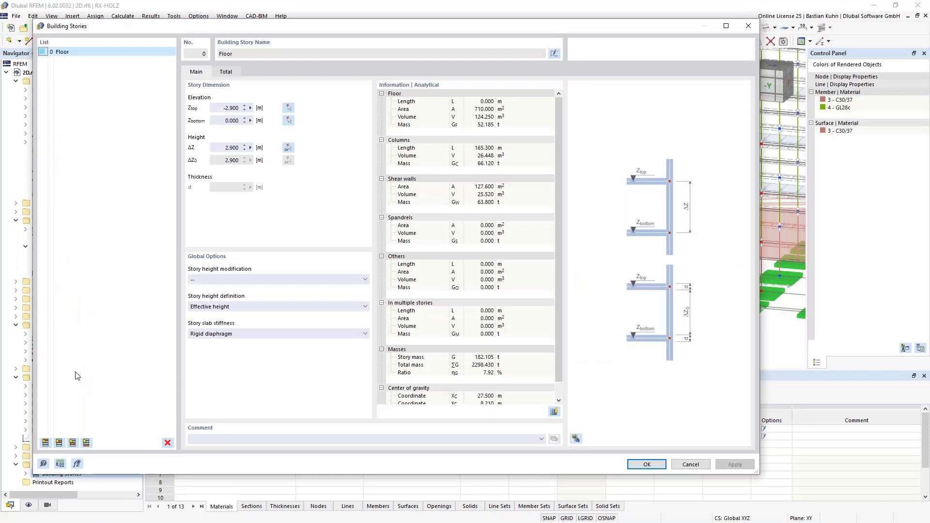
pyautogui.click(213, 334)
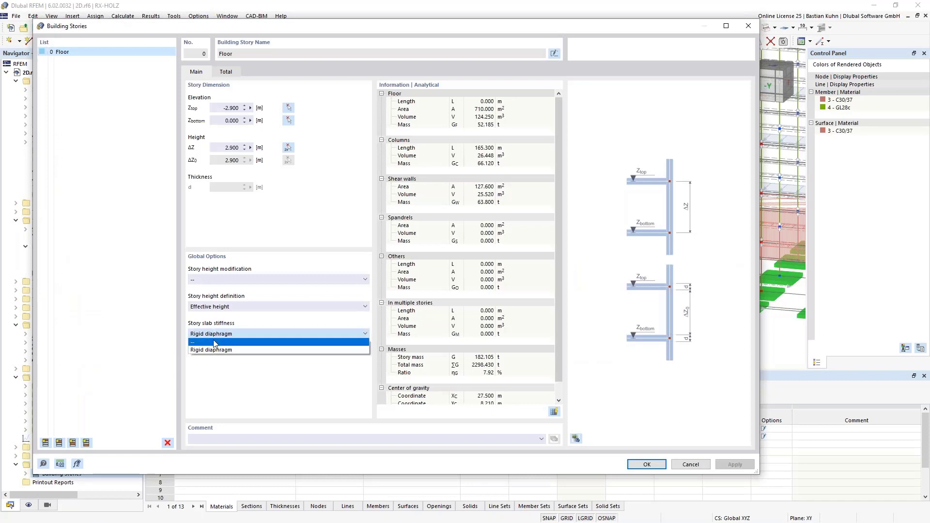
pyautogui.click(214, 341)
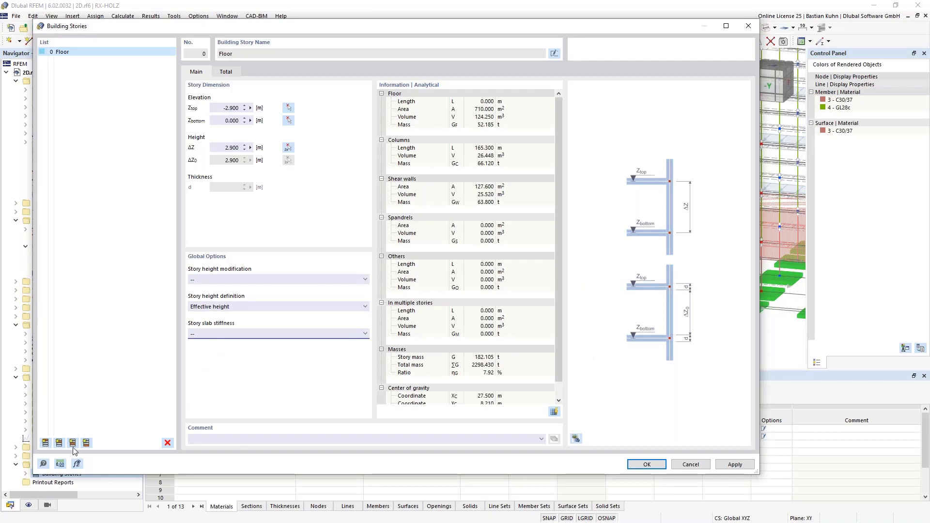
# Add consecutive building stories of 2.900 m height above the ground story, up to story 20
pyautogui.click(59, 442)
pyautogui.click(58, 442)
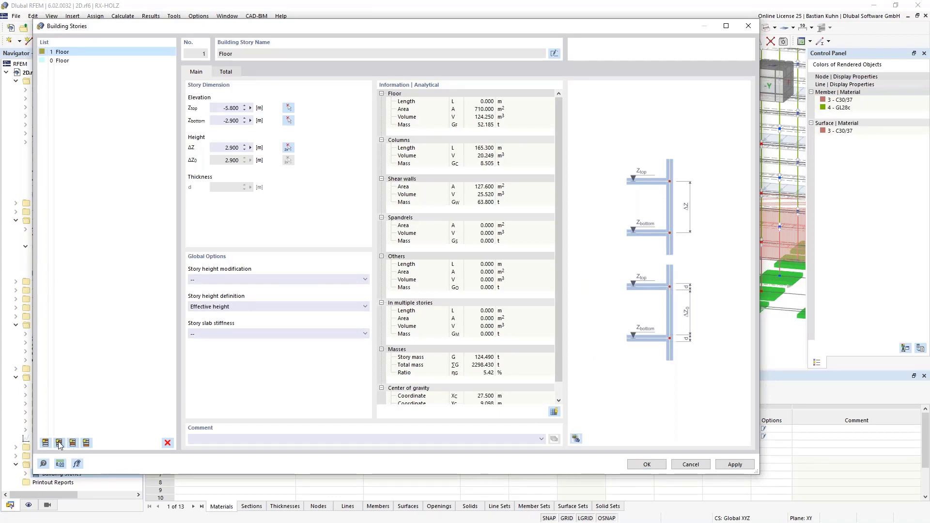
pyautogui.click(59, 443)
pyautogui.click(58, 443)
pyautogui.click(59, 442)
pyautogui.click(59, 443)
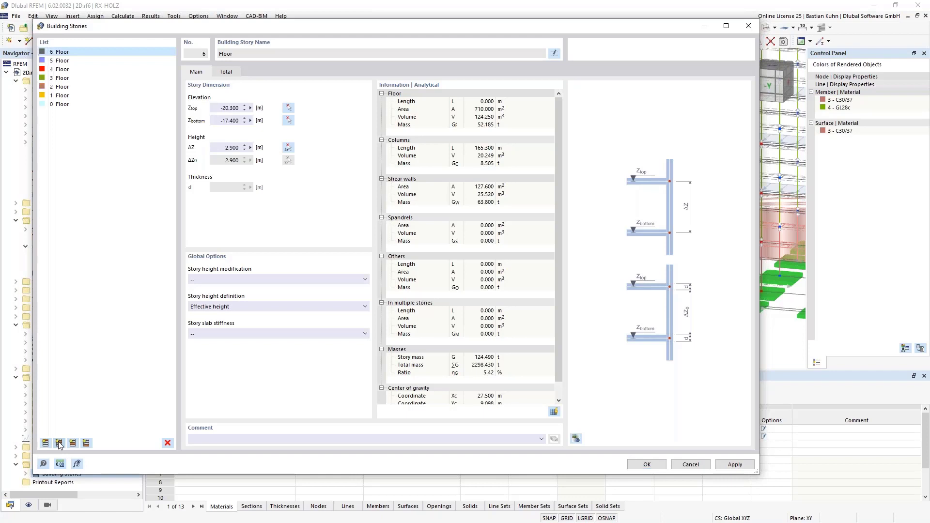
pyautogui.click(59, 443)
pyautogui.click(59, 442)
pyautogui.click(59, 442)
pyautogui.click(59, 442)
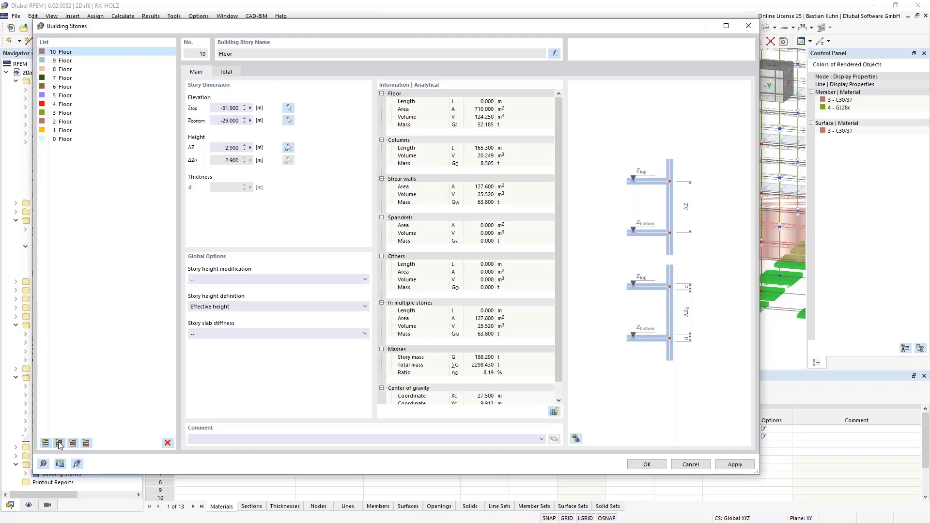
pyautogui.click(59, 442)
pyautogui.click(59, 442)
pyautogui.click(58, 443)
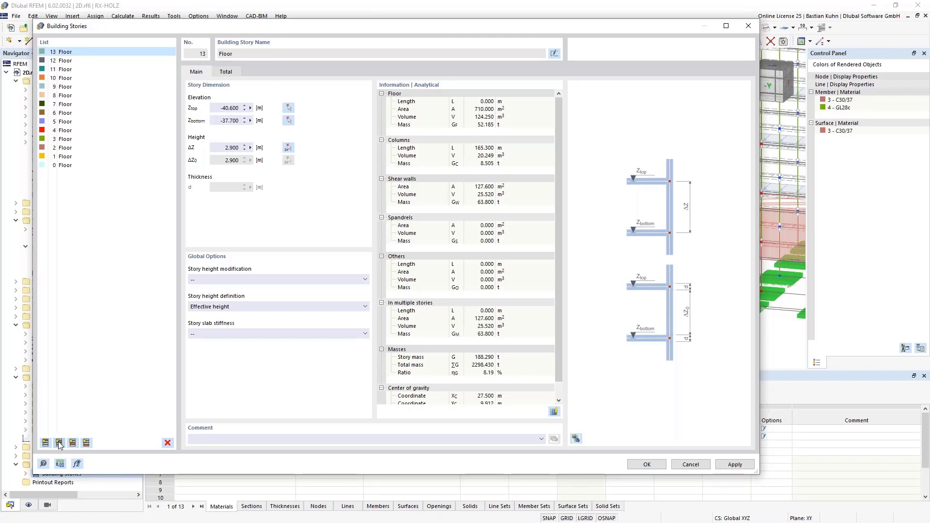
pyautogui.click(58, 443)
pyautogui.click(59, 442)
pyautogui.click(59, 442)
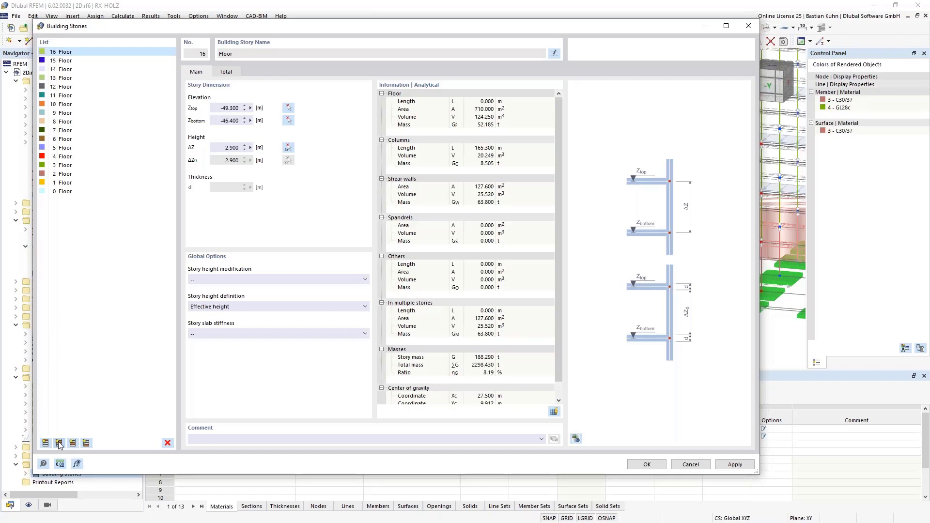
pyautogui.click(58, 442)
pyautogui.click(58, 443)
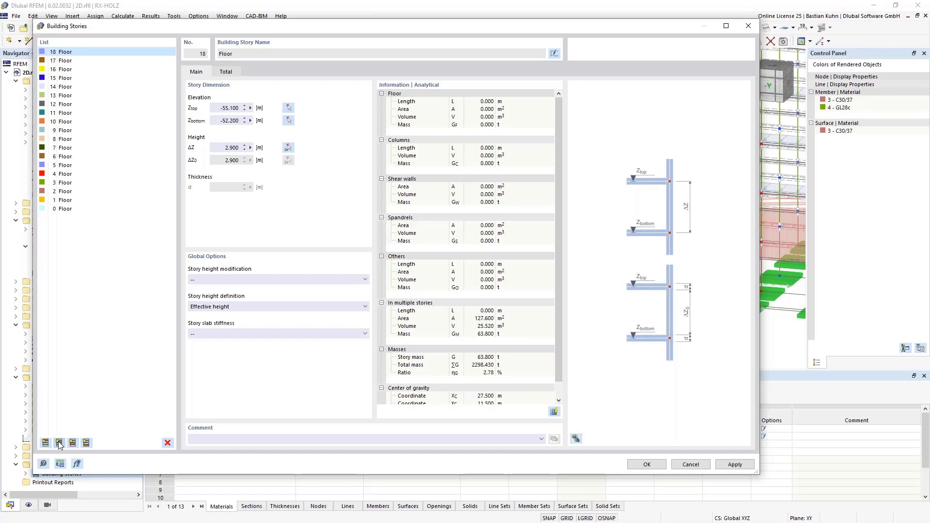
# Check the stories in the model preview, delete the surplus stories 18 to 20, and preview story 6
pyautogui.click(576, 438)
pyautogui.click(576, 439)
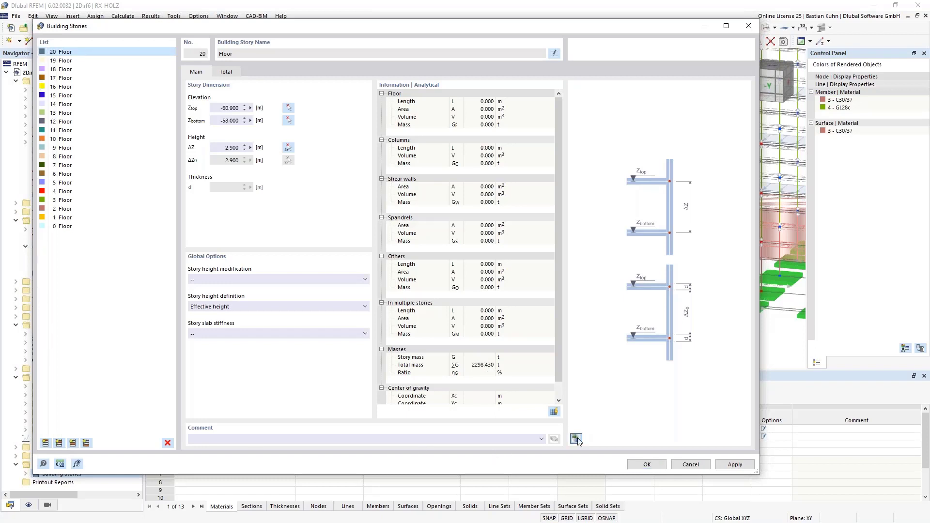
pyautogui.click(575, 438)
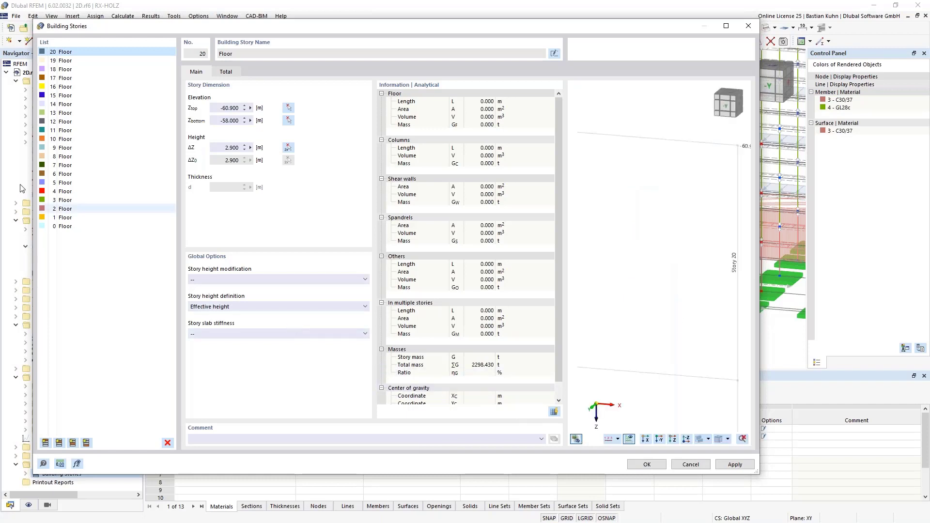
pyautogui.keyDown('shift'); pyautogui.click(65, 69); pyautogui.keyUp('shift')
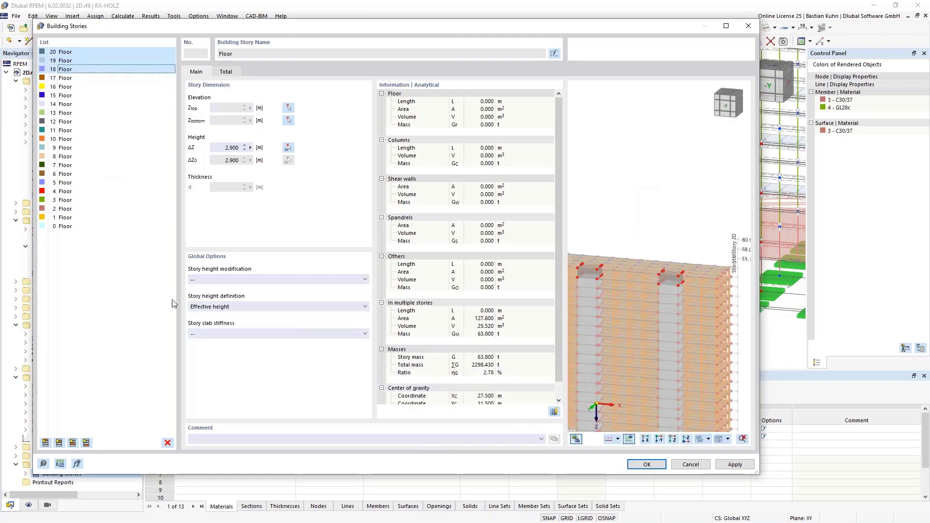
pyautogui.click(168, 443)
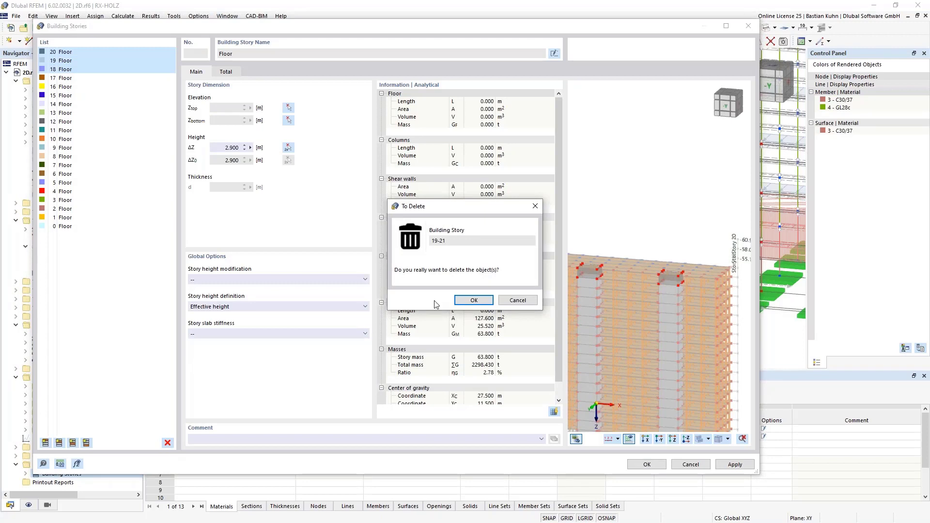
pyautogui.click(472, 300)
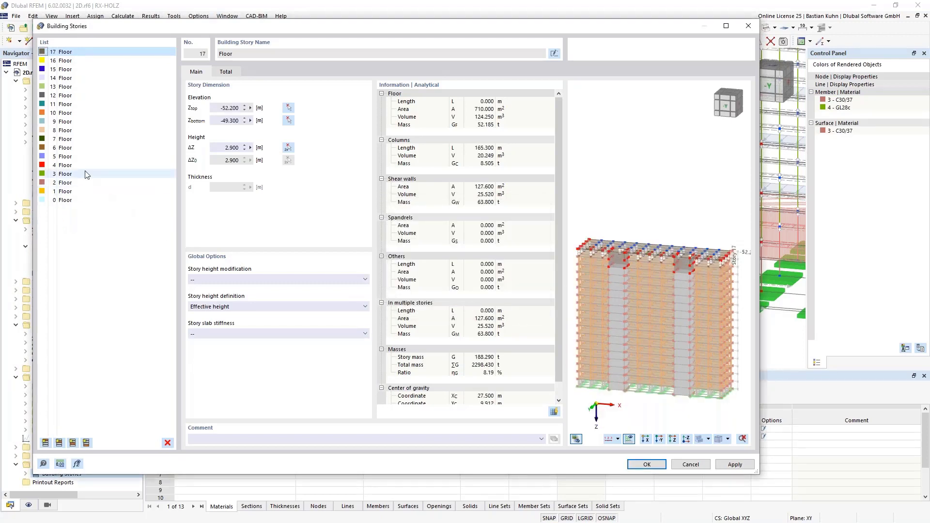
pyautogui.click(65, 147)
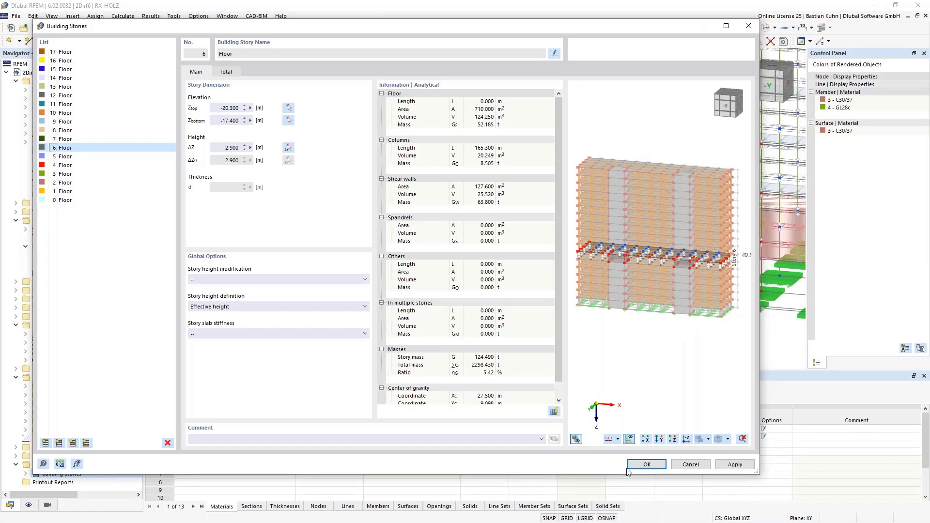
# Accept the building stories and start the calculation of LC6
pyautogui.click(646, 465)
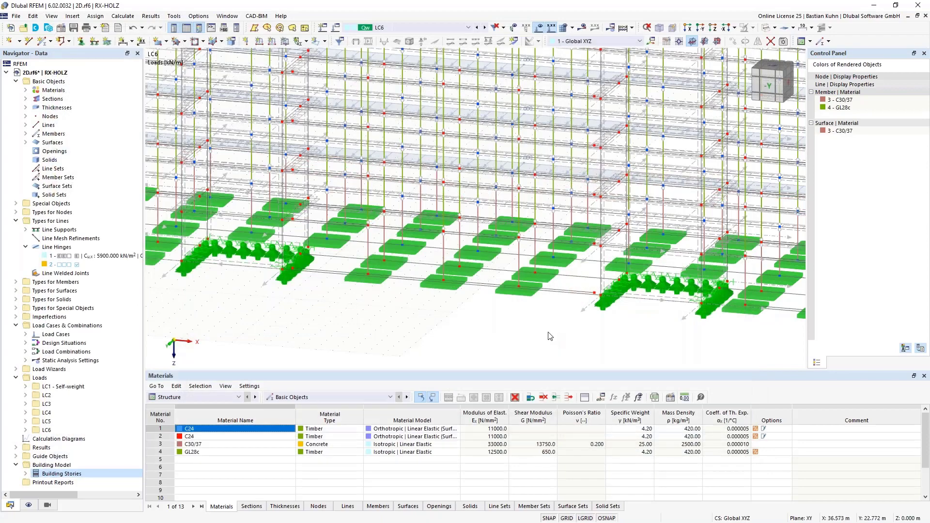
pyautogui.scroll(-5, 549, 334)
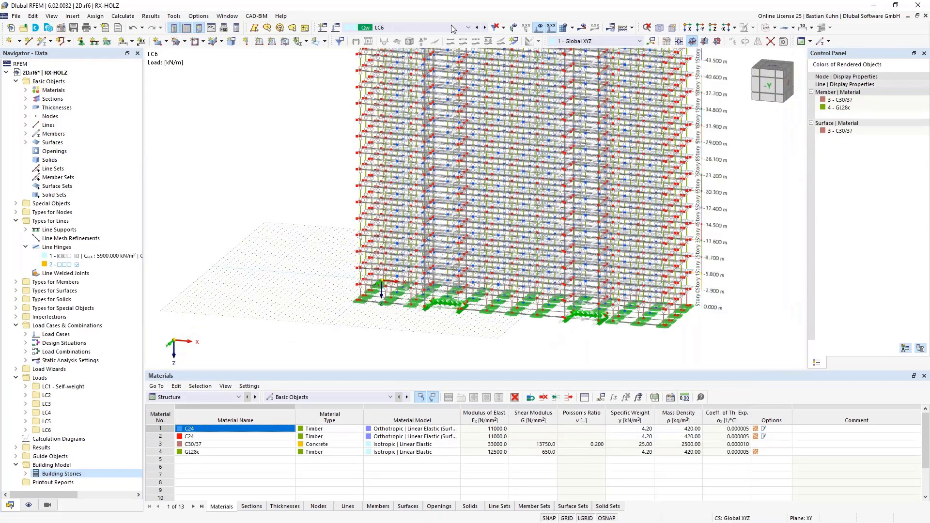
pyautogui.click(582, 27)
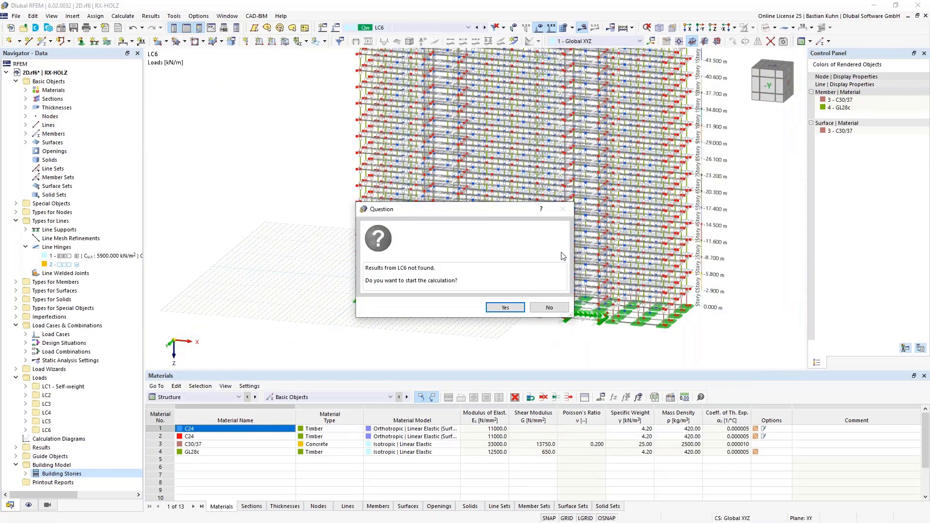
pyautogui.click(499, 308)
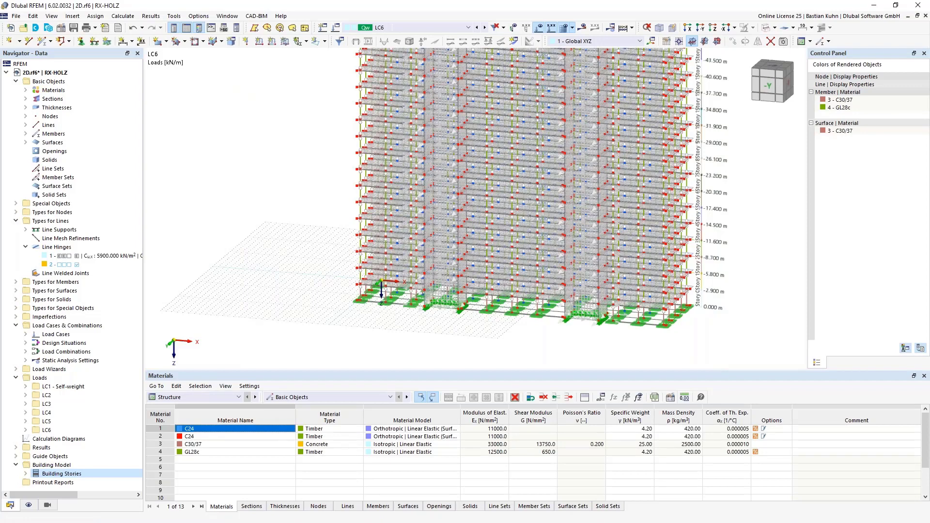
# Show the static analysis results by stories in an enlarged table and inspect the story actions for LC6
pyautogui.click(238, 397)
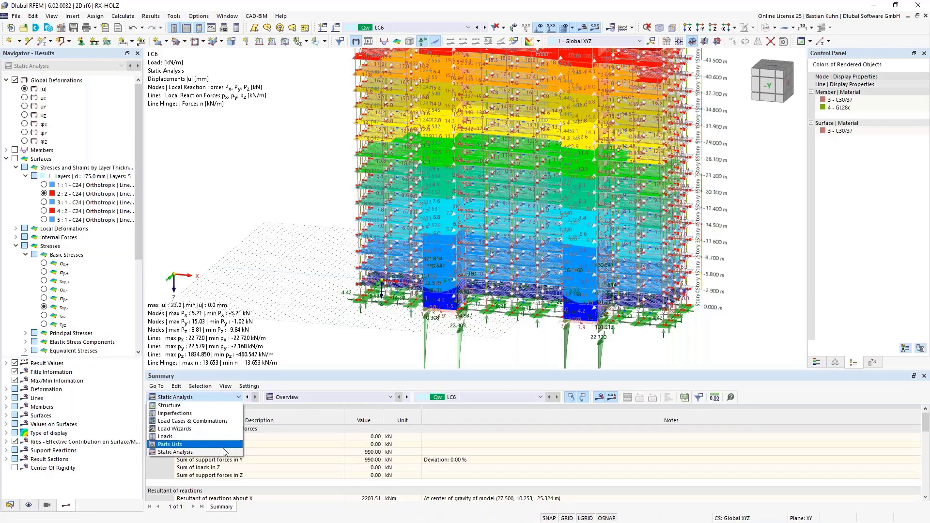
pyautogui.click(224, 451)
pyautogui.click(336, 396)
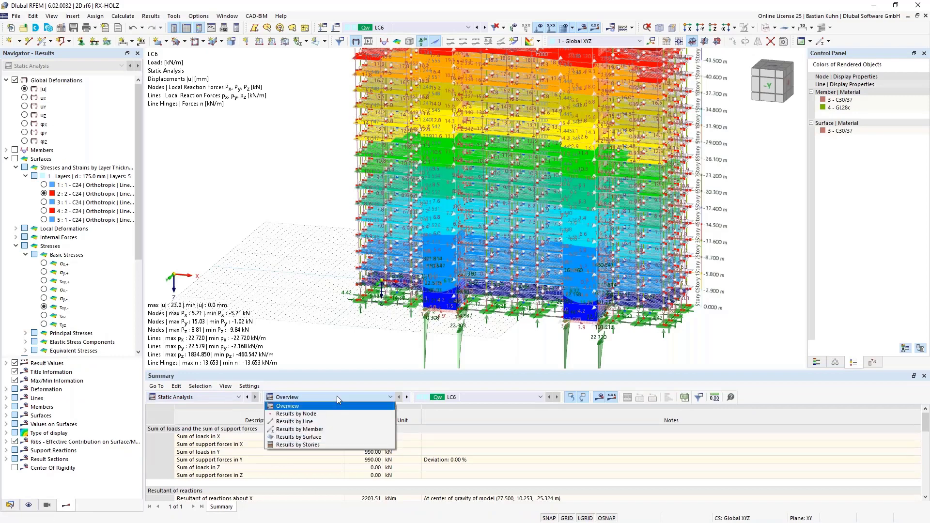
pyautogui.click(331, 445)
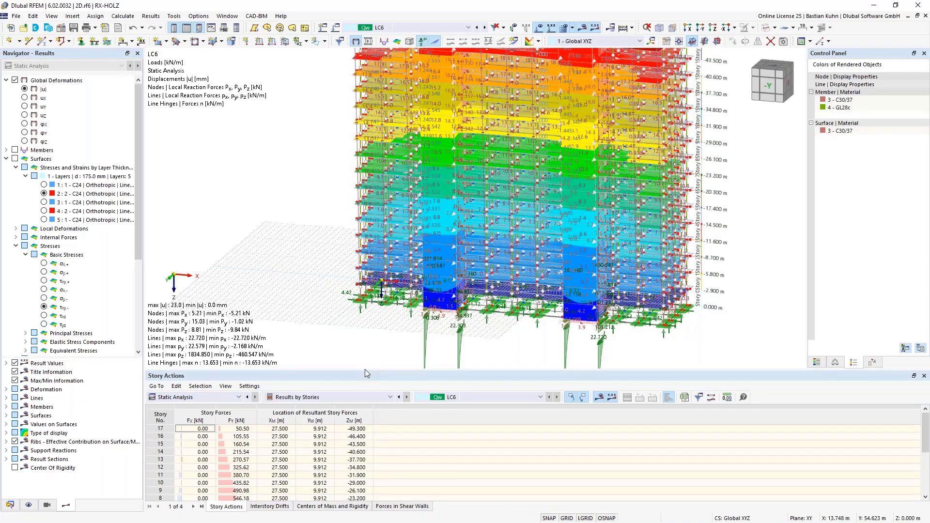
pyautogui.moveTo(366, 371); pyautogui.dragTo(362, 311)
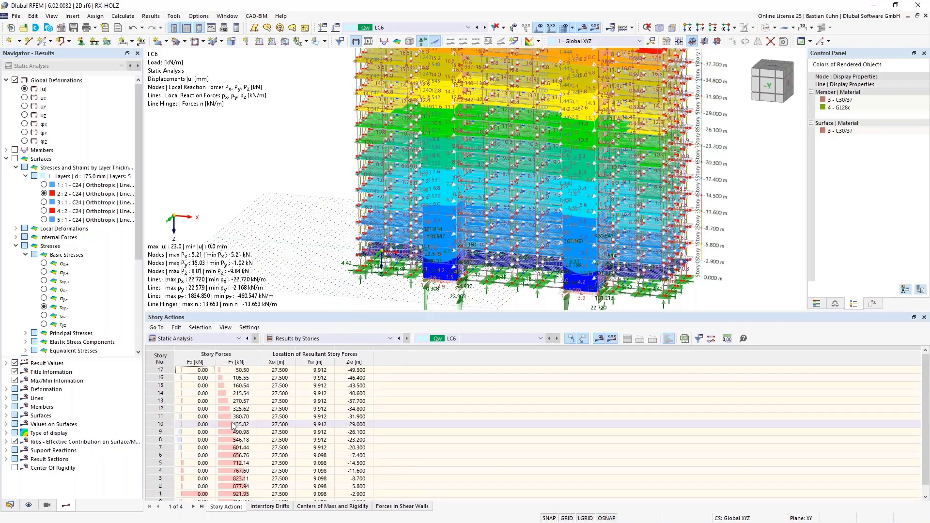
pyautogui.click(237, 377)
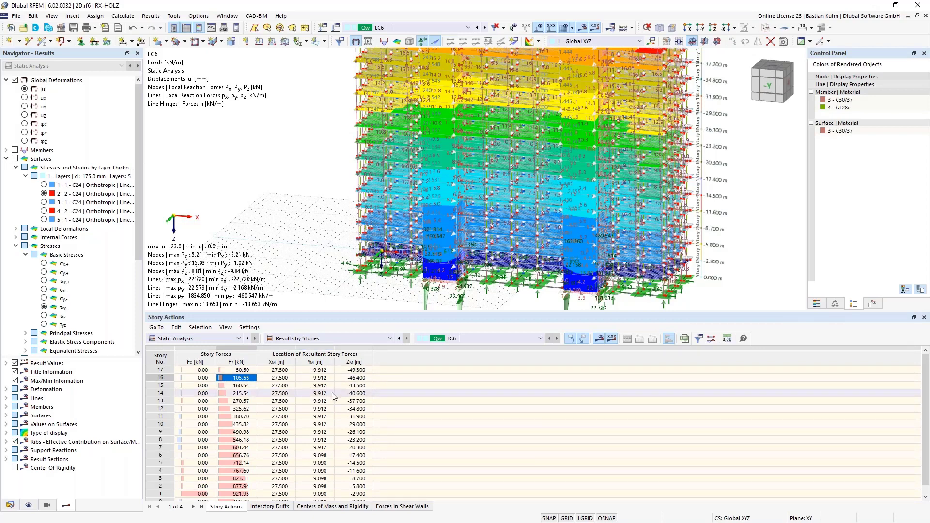
# List the building story visibilities in the Views navigator and choose story 1 - Floor
pyautogui.click(47, 505)
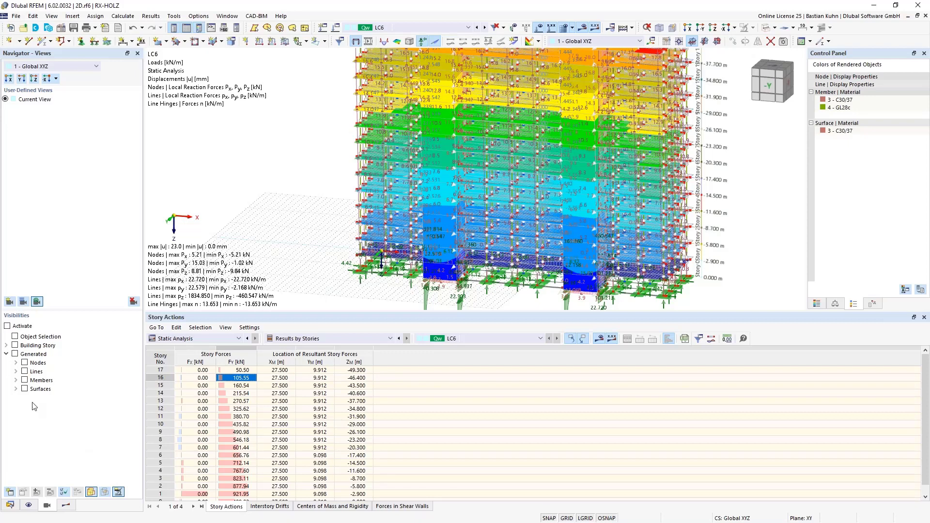
pyautogui.click(6, 345)
pyautogui.moveTo(136, 385); pyautogui.dragTo(137, 455)
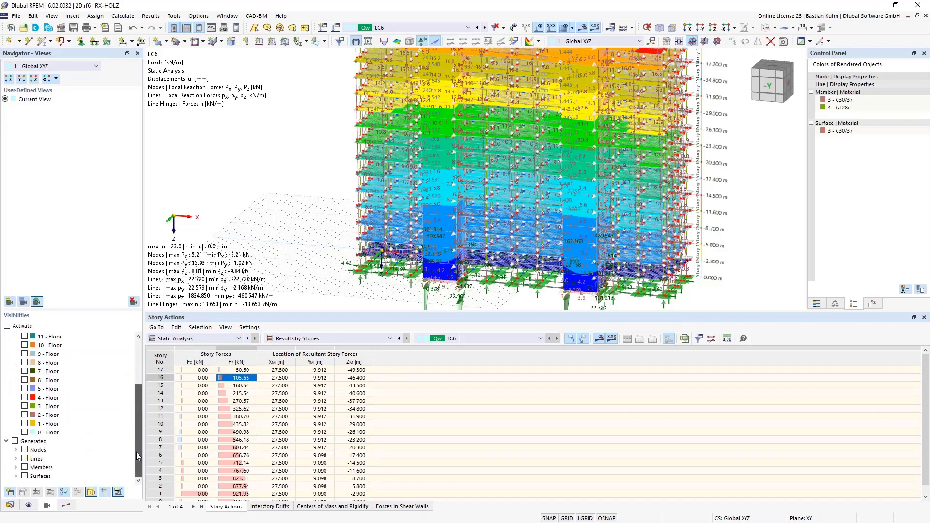
pyautogui.click(24, 423)
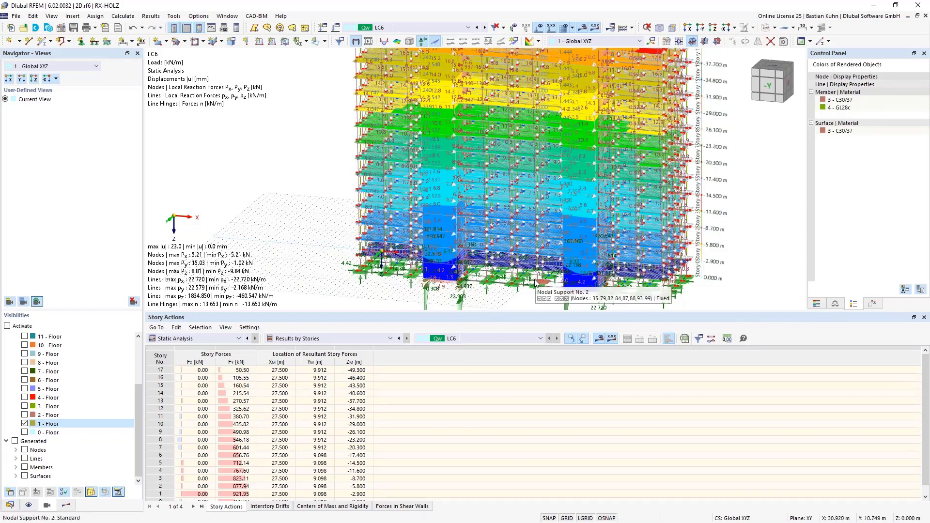
# Review the interstory drifts of all stories and bring up the centers of mass and rigidity
pyautogui.click(269, 507)
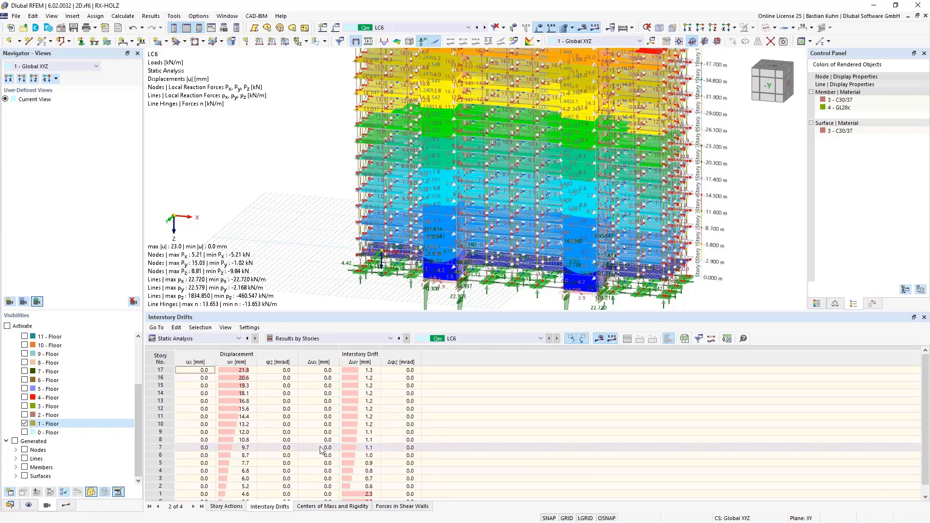
pyautogui.scroll(-1, 313, 428)
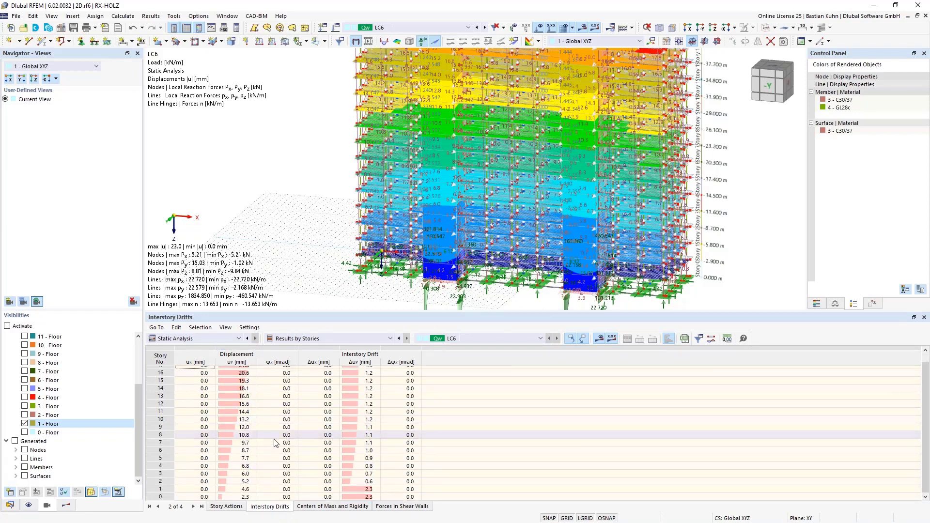
pyautogui.scroll(1, 291, 431)
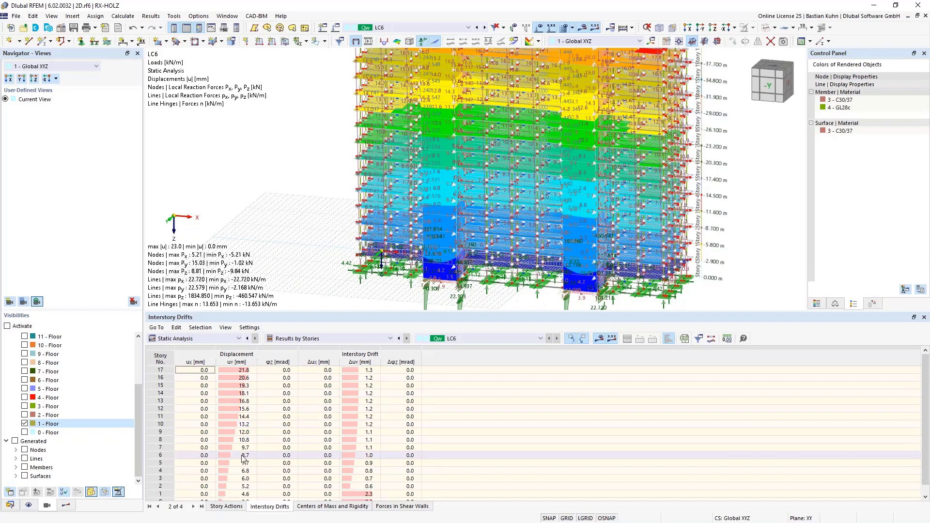
pyautogui.scroll(-1, 245, 453)
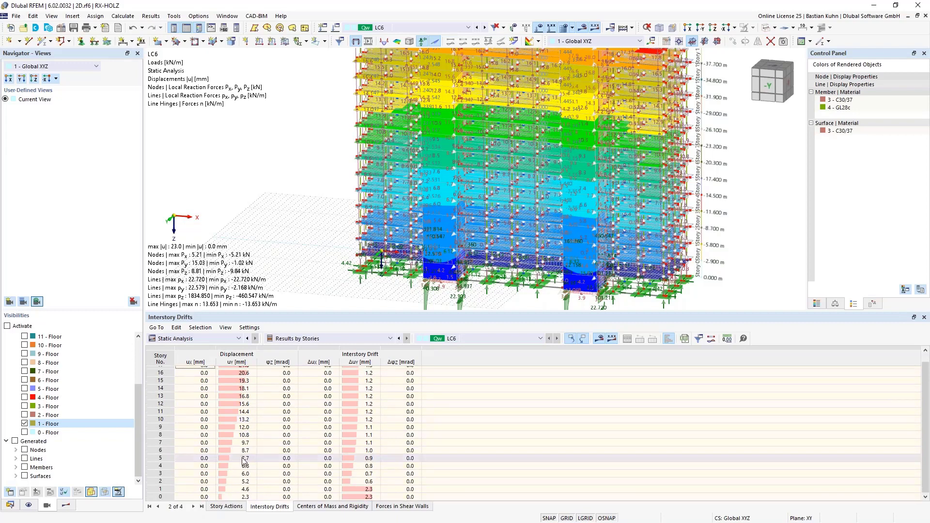
pyautogui.click(334, 507)
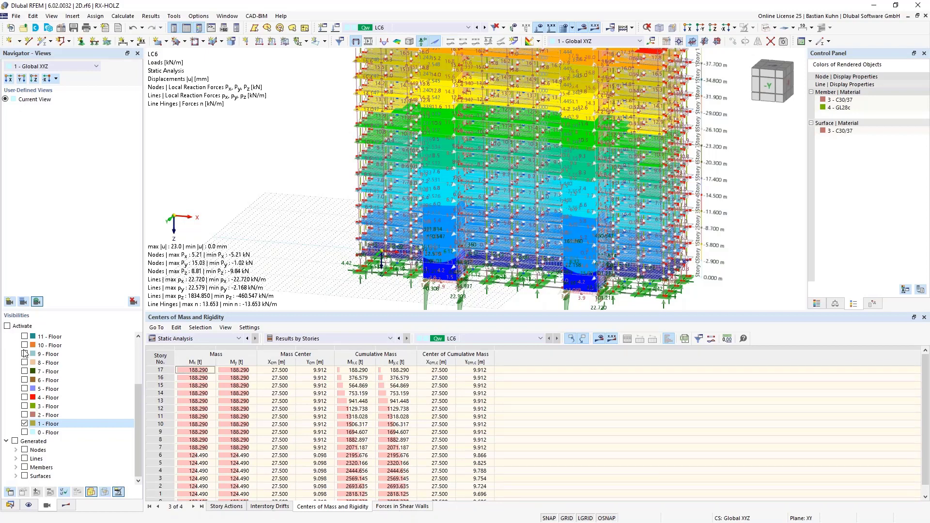
# Activate the story 1 visibility in the model and look up the shear wall forces of story 4, picking shear wall 72's V value
pyautogui.click(13, 328)
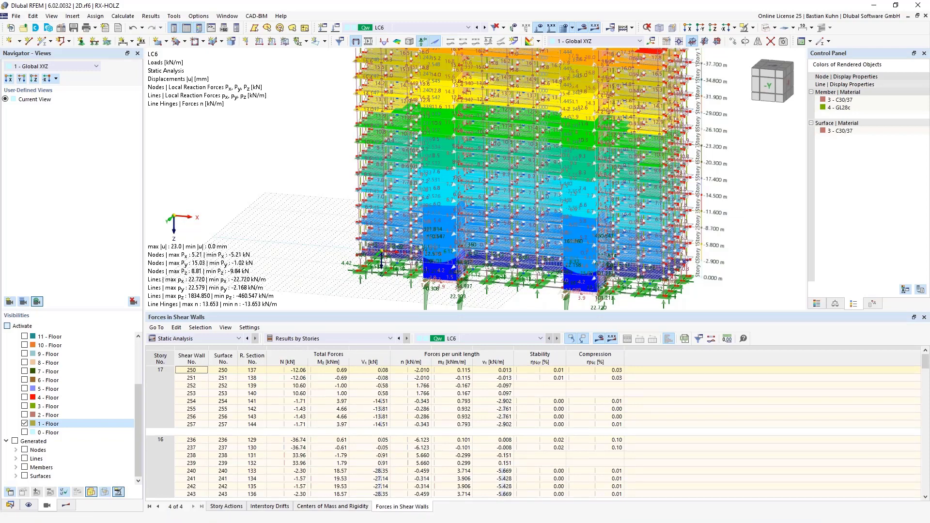
pyautogui.click(7, 326)
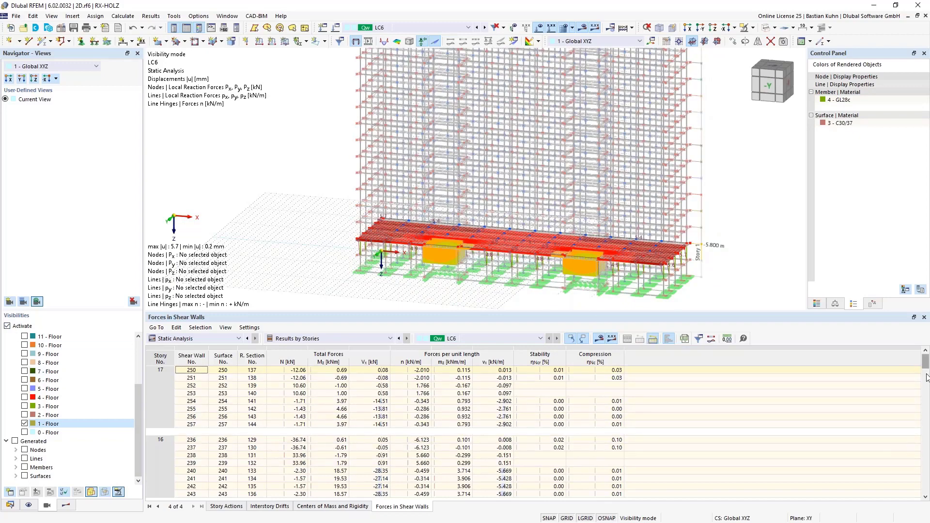
pyautogui.scroll(-1, 925, 426)
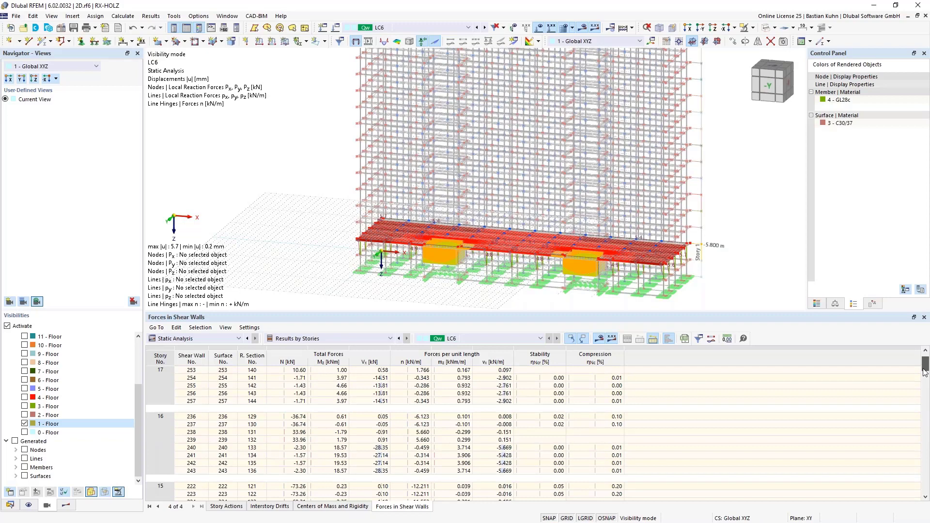
pyautogui.moveTo(925, 372); pyautogui.dragTo(925, 460)
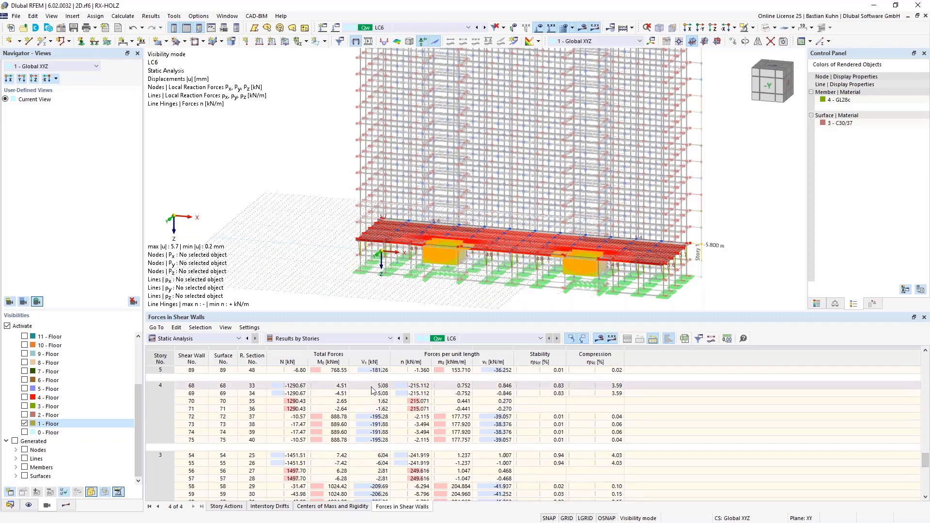
pyautogui.click(374, 417)
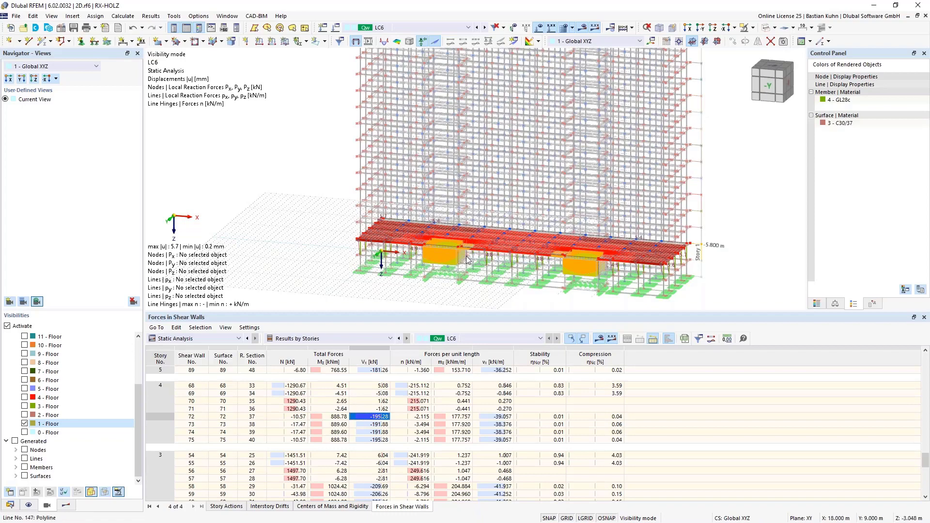
# Inspect the story 1 core walls in the model and find their shear walls in the list of result sections
pyautogui.scroll(4, 467, 260)
pyautogui.scroll(-4, 467, 260)
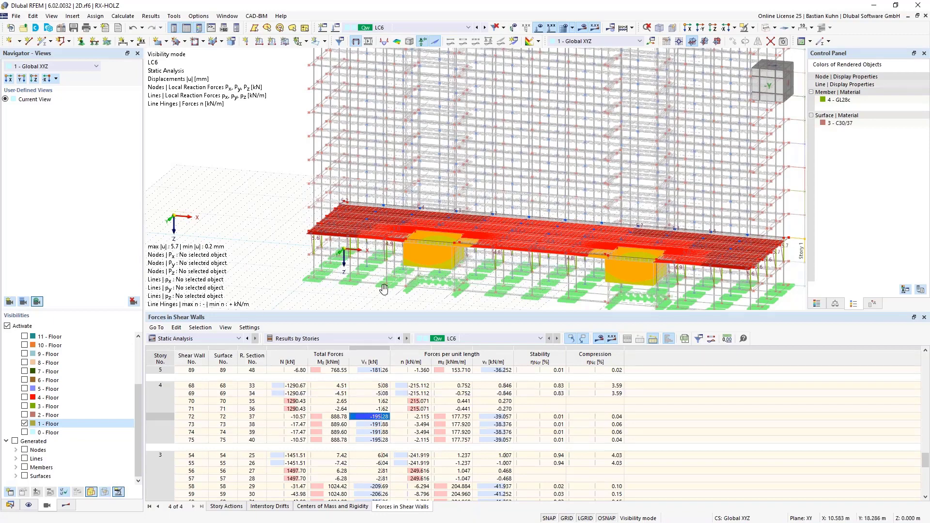
pyautogui.keyDown('ctrl'); pyautogui.moveTo(383, 289); pyautogui.dragTo(432, 188, button='middle'); pyautogui.keyUp('ctrl')
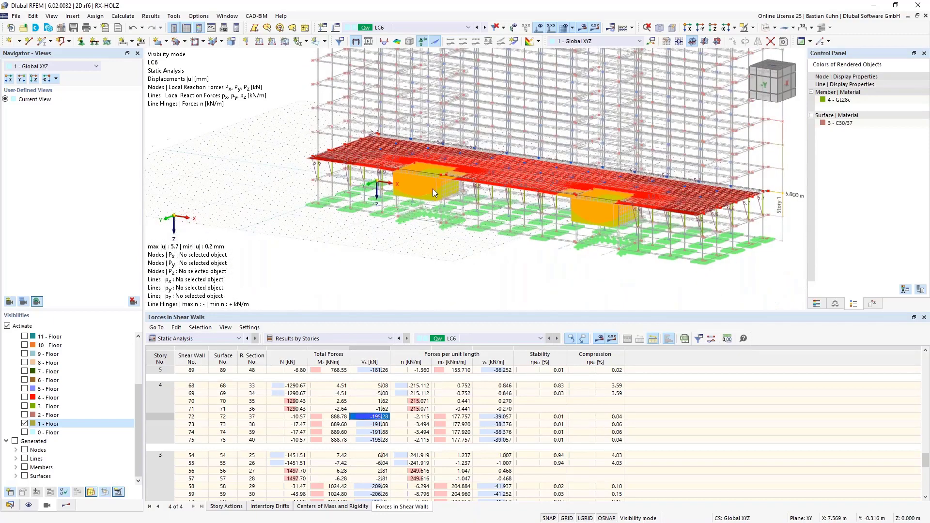
pyautogui.scroll(5, 431, 188)
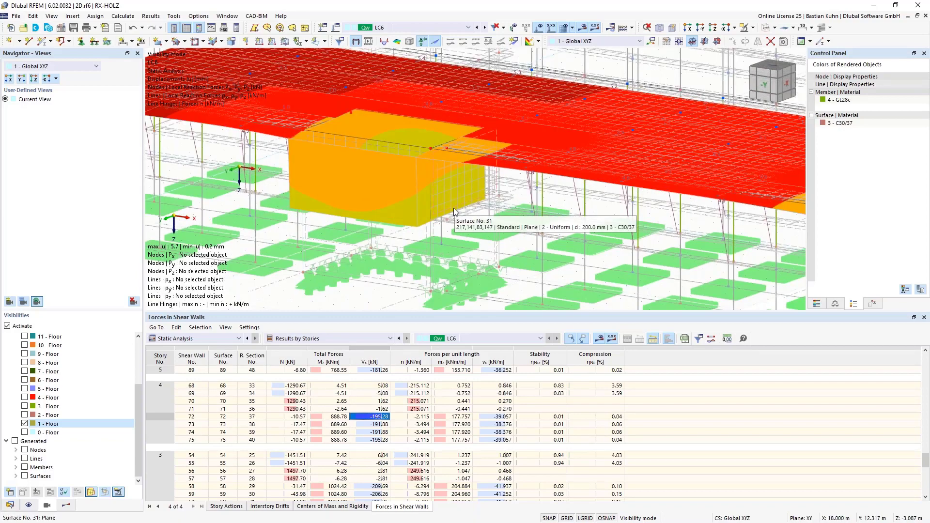
pyautogui.click(67, 505)
pyautogui.moveTo(140, 250); pyautogui.dragTo(151, 358)
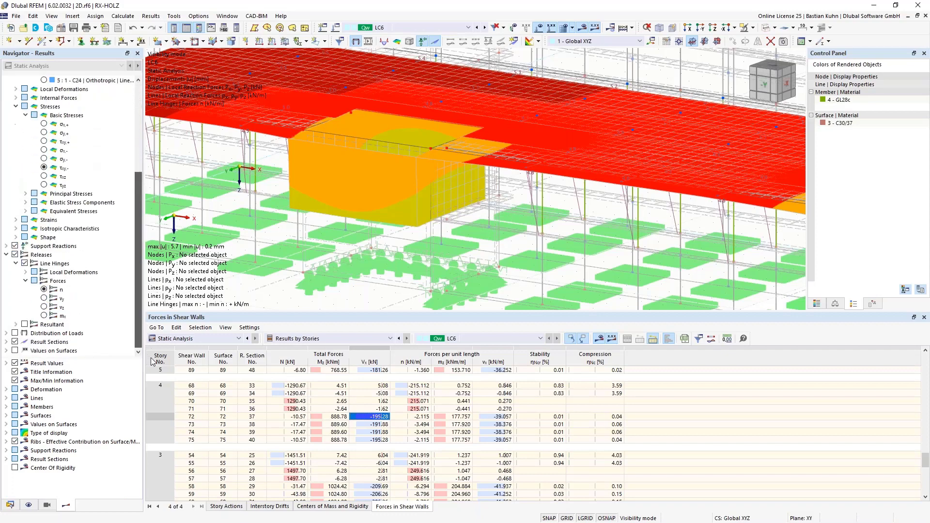
pyautogui.click(6, 342)
pyautogui.scroll(-7, 8, 345)
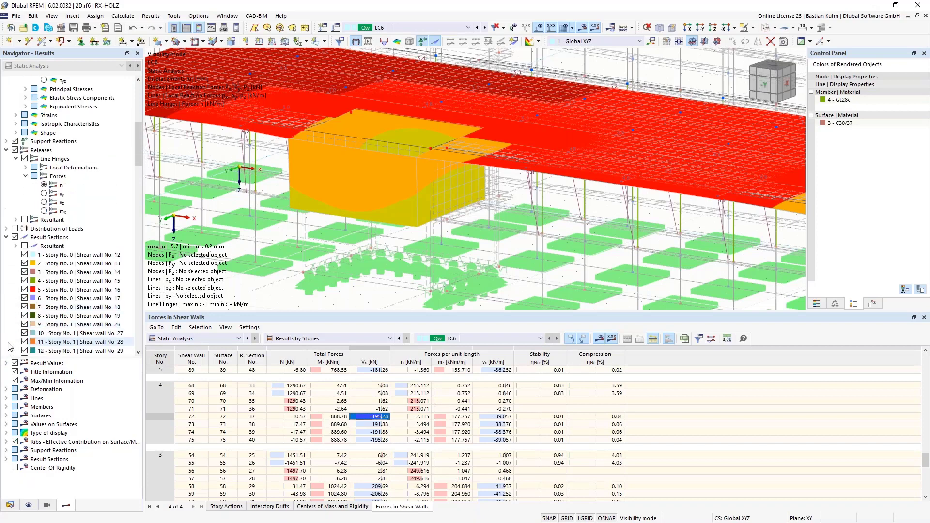
pyautogui.scroll(-2, 7, 346)
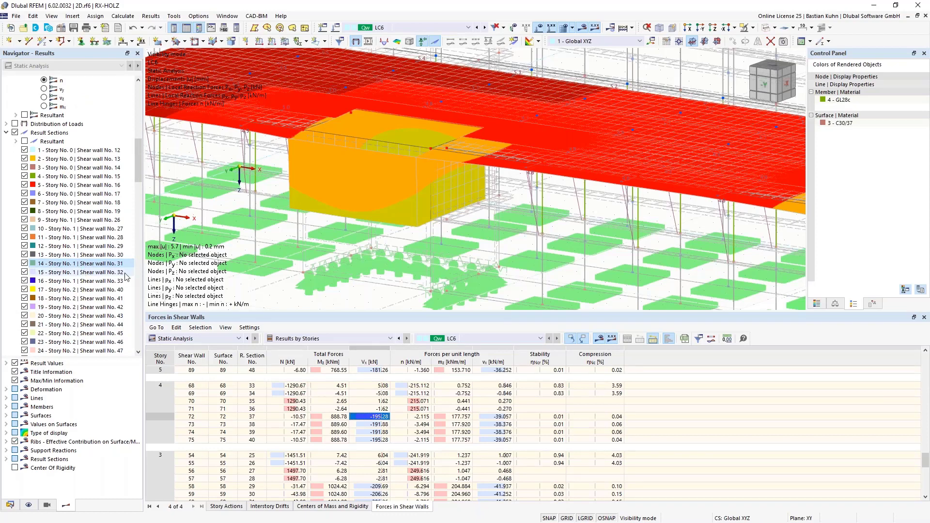
# Isolate shear wall No. 31 of the core, using visibility by selected and related objects
pyautogui.scroll(2, 473, 213)
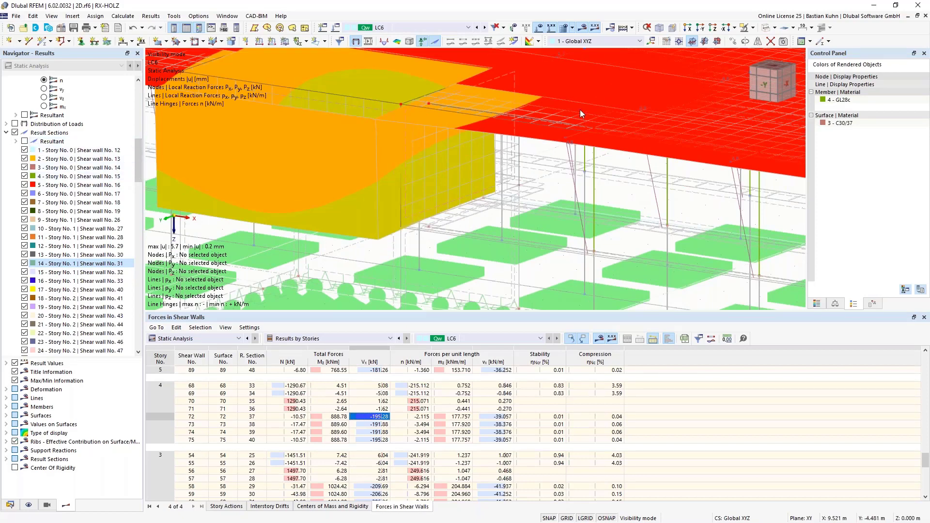
pyautogui.click(753, 28)
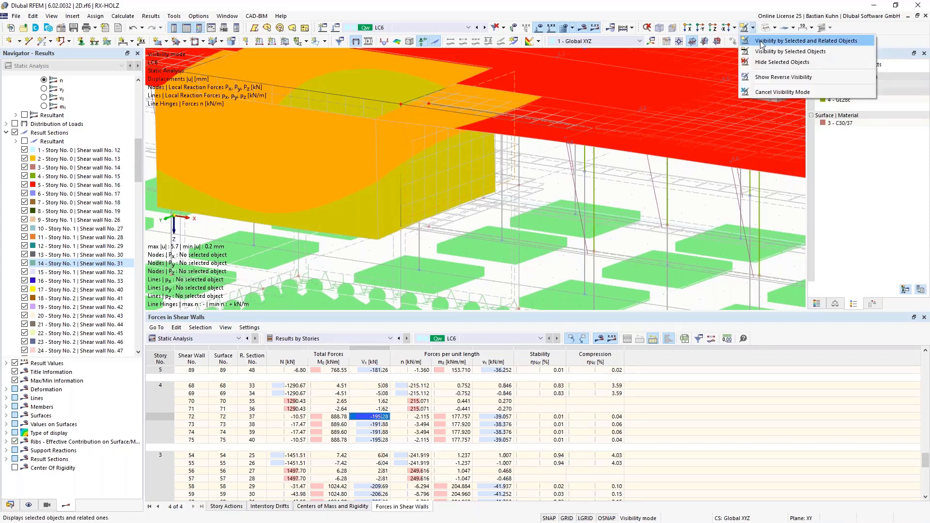
pyautogui.click(761, 43)
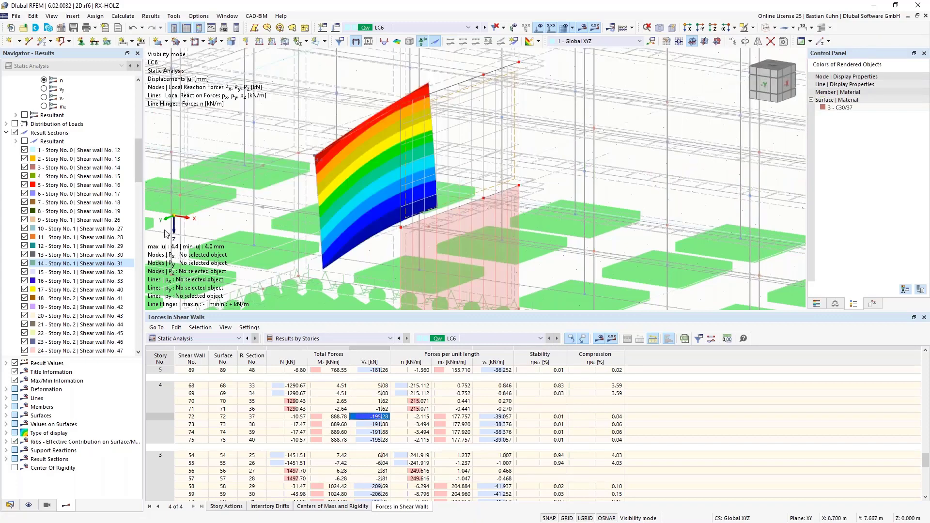
# Turn on the resultant for the result sections, inspect it at the isolated wall, and list its force and moment components
pyautogui.click(25, 140)
pyautogui.scroll(-4, 605, 181)
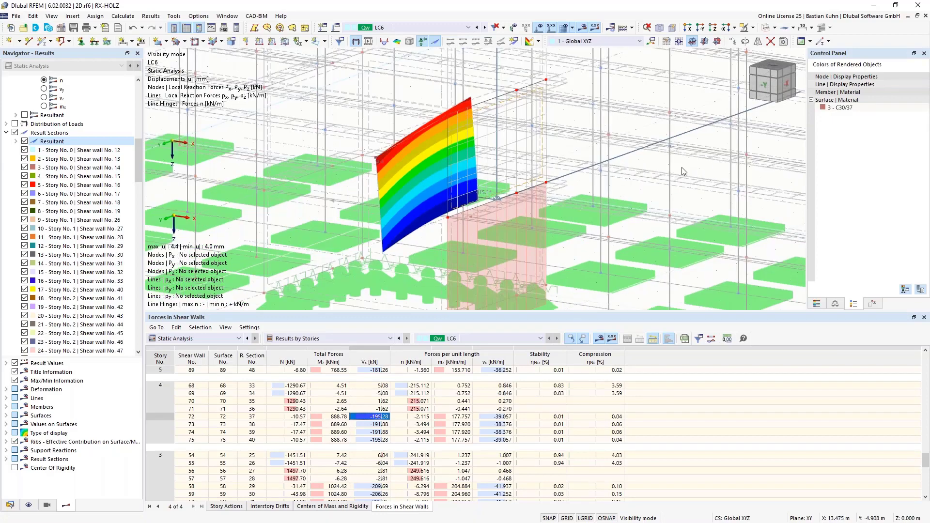
pyautogui.scroll(4, 577, 189)
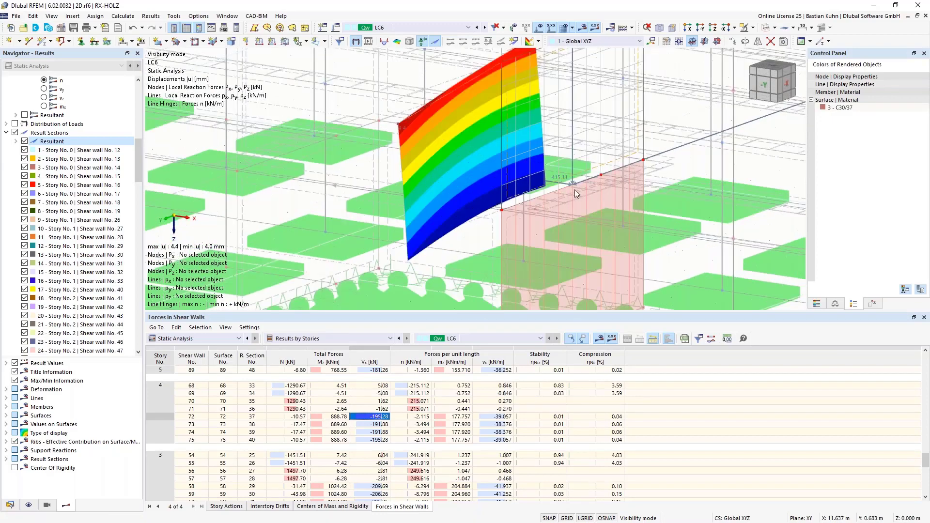
pyautogui.scroll(-3, 593, 190)
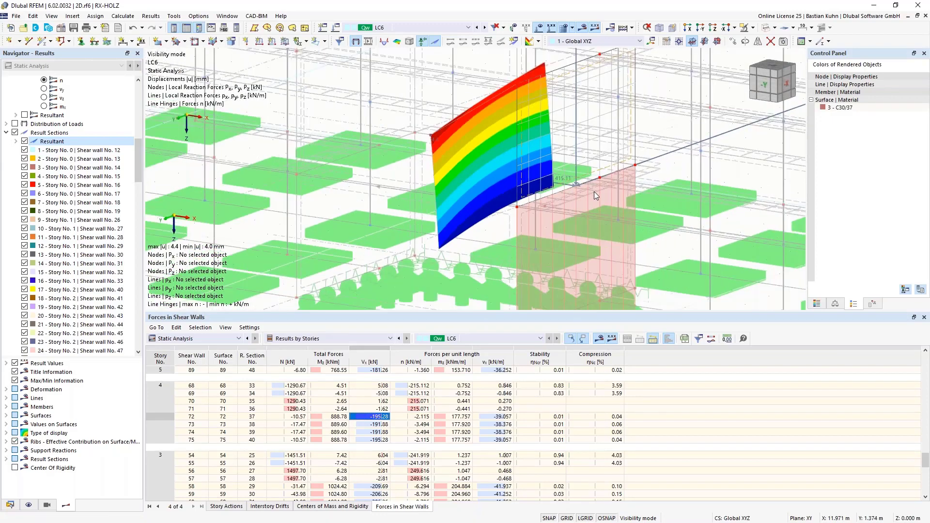
pyautogui.click(16, 141)
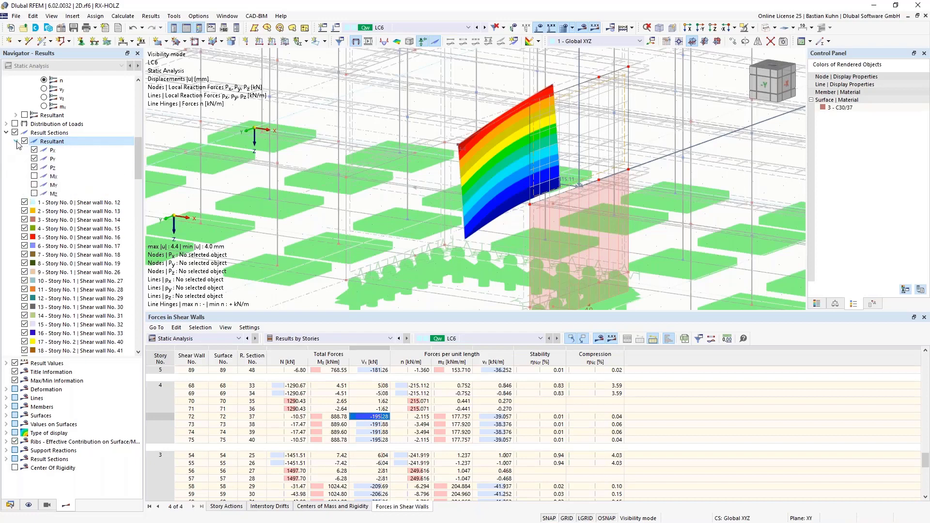
# Reduce the result sections' resultant display to the PY component by turning off PZ and PX
pyautogui.click(34, 167)
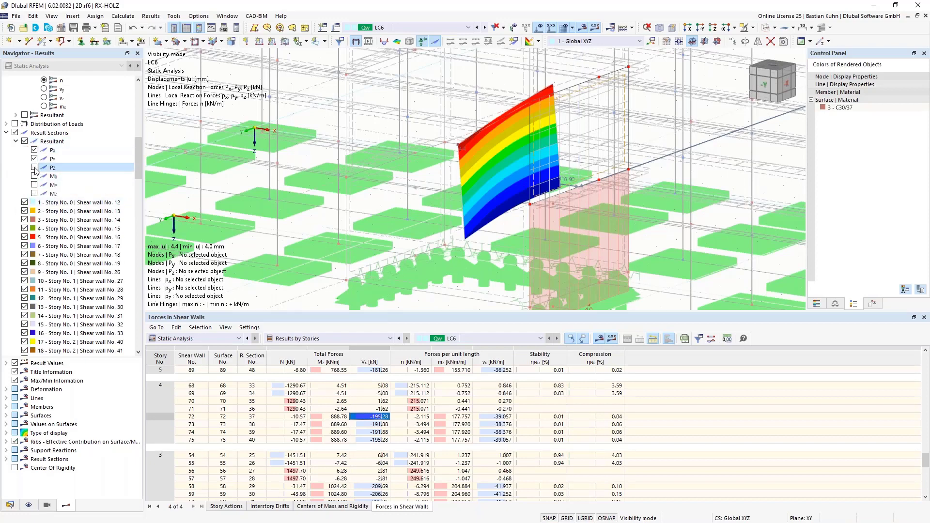
pyautogui.click(34, 151)
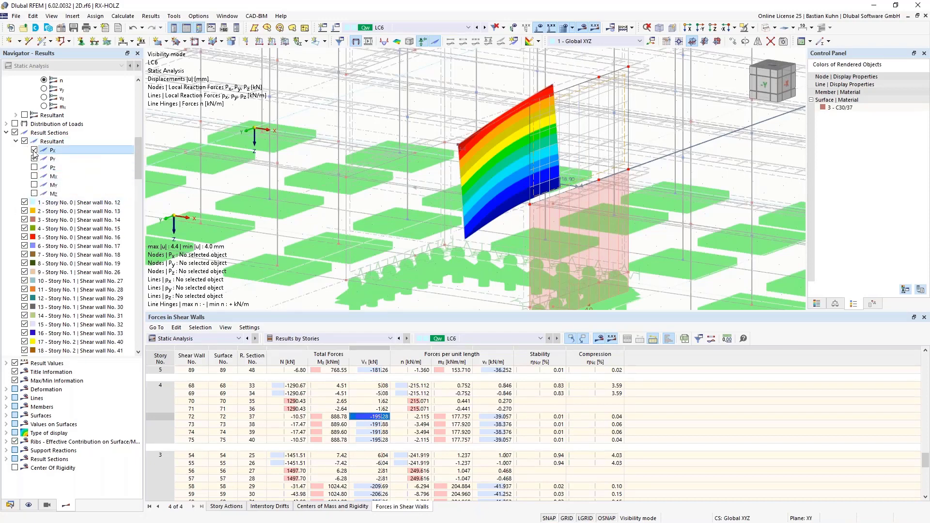
pyautogui.scroll(-3, 473, 190)
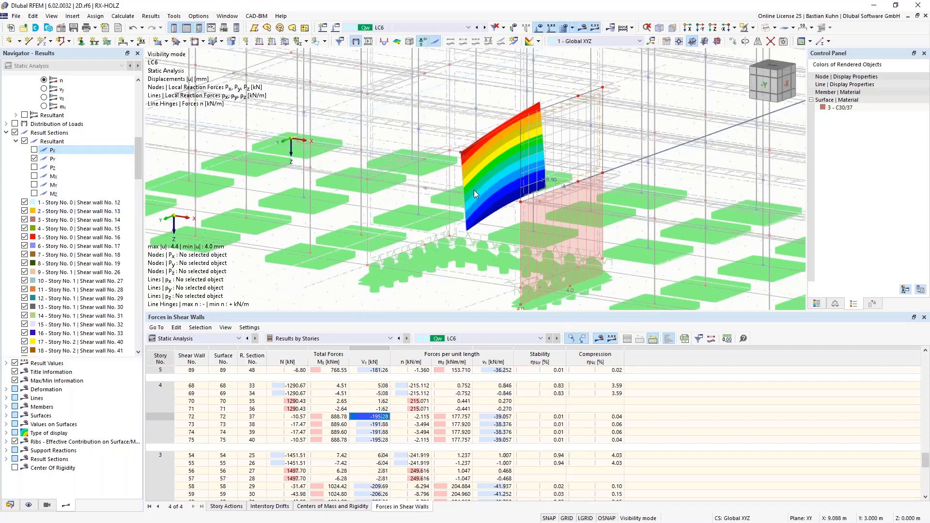
pyautogui.moveTo(138, 159); pyautogui.dragTo(135, 102)
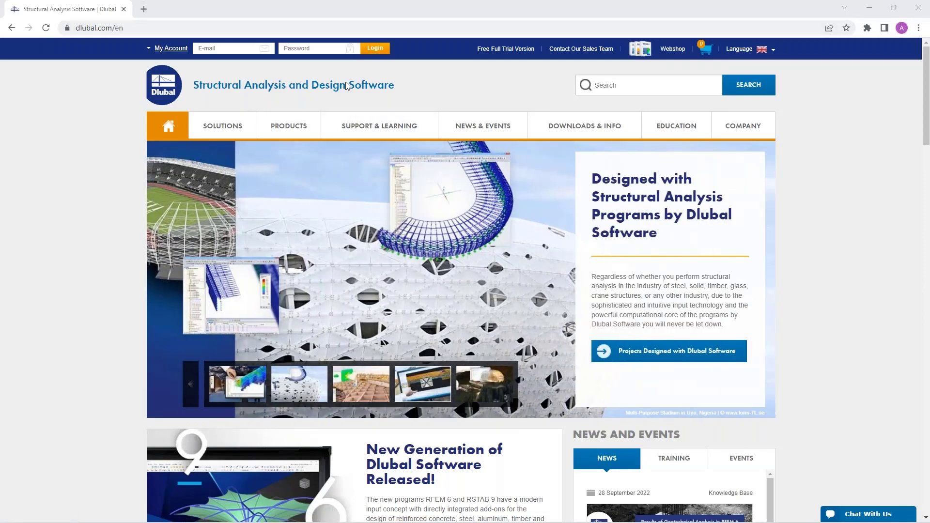
# Switch to the Dlubal website in Chrome and open the webinar page on multilayer surfaces and building models in RFEM 6
pyautogui.moveTo(476, 127)
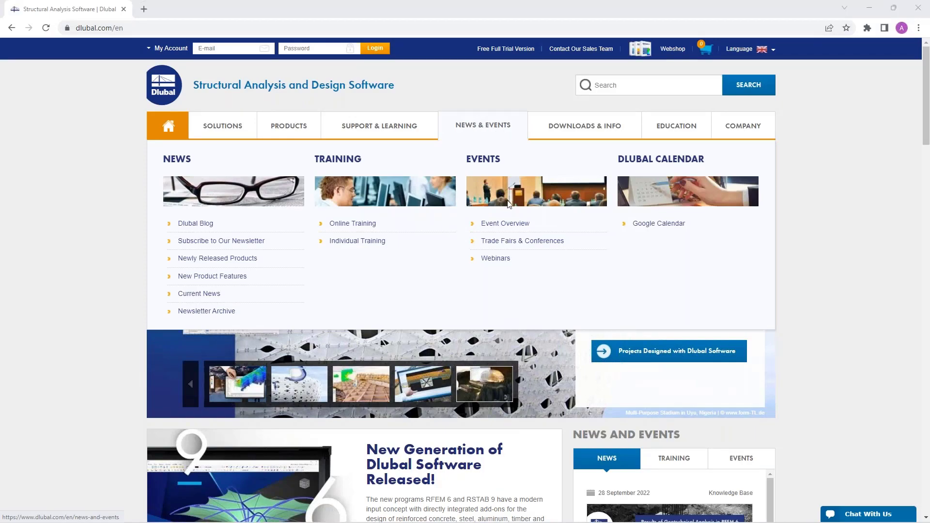
pyautogui.click(496, 259)
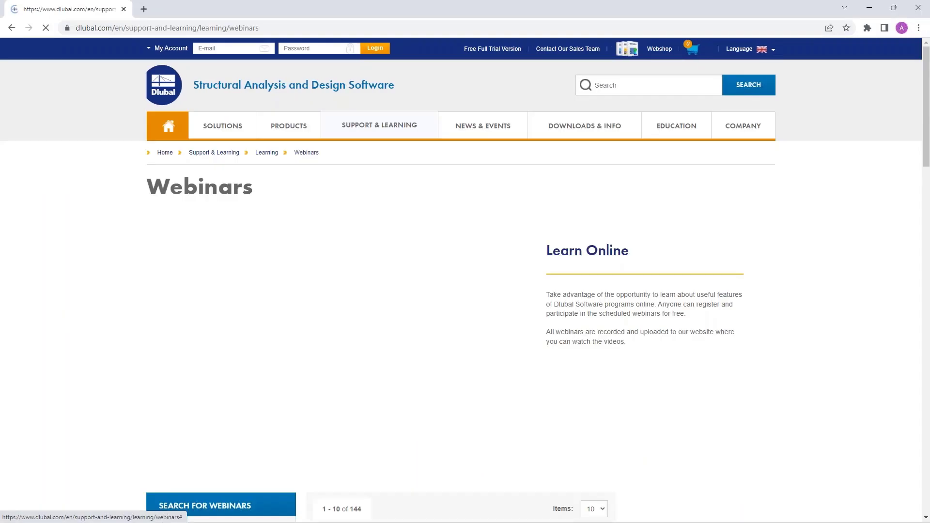
pyautogui.scroll(-7, 493, 268)
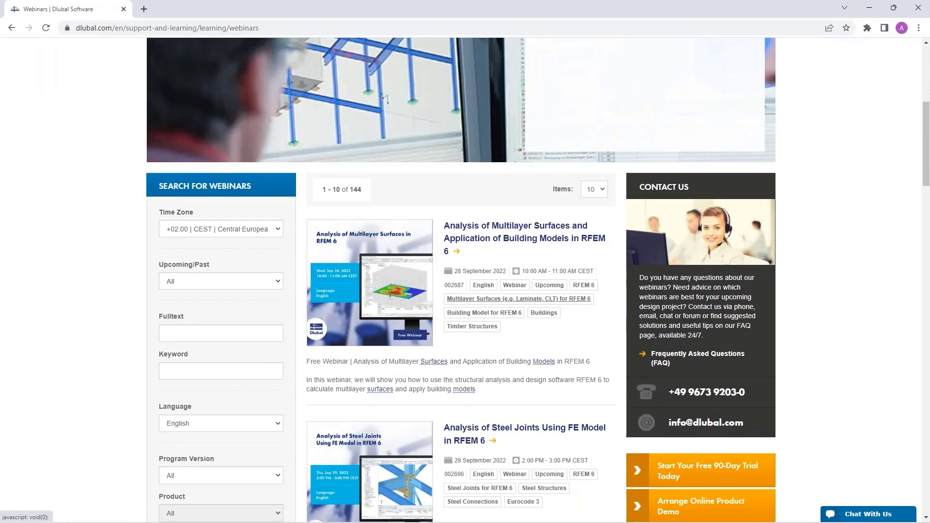
pyautogui.scroll(-3, 518, 299)
pyautogui.scroll(2, 518, 298)
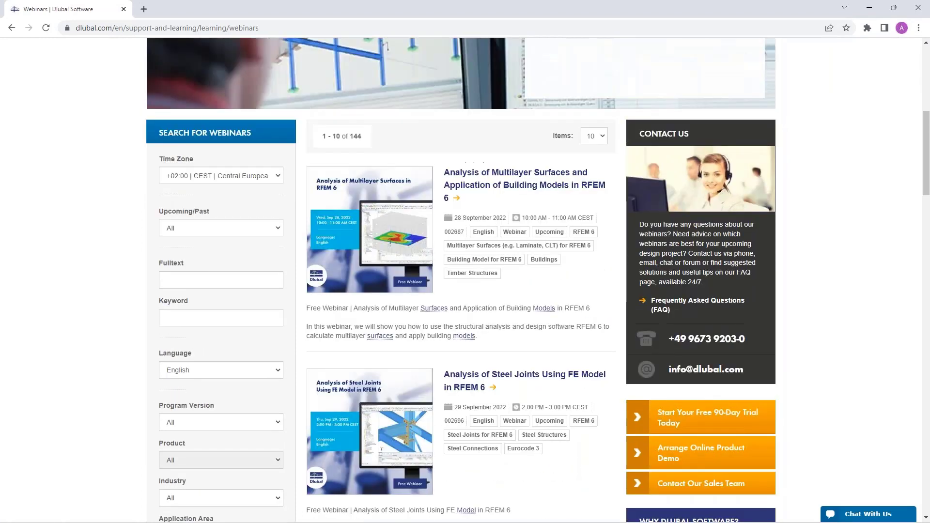
pyautogui.click(492, 184)
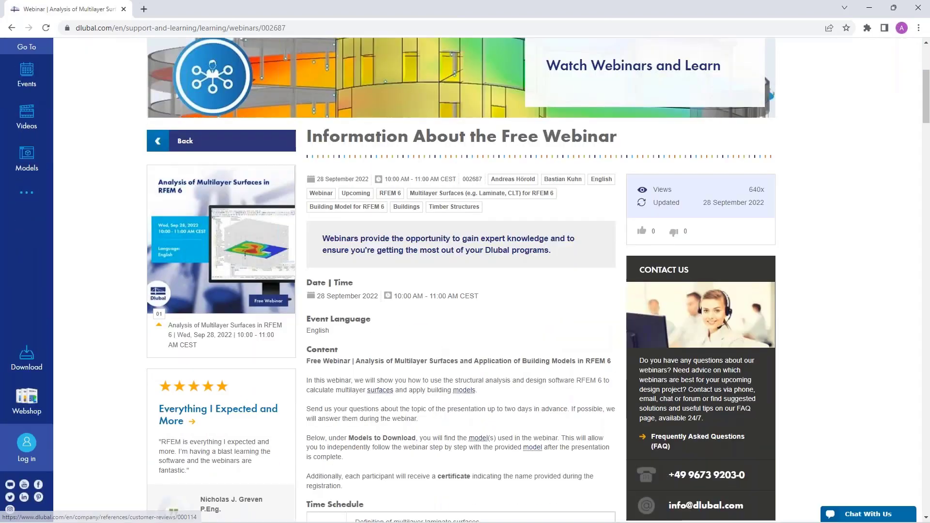
# Look through the webinar page's information and its section of models to download
pyautogui.scroll(-15, 409, 403)
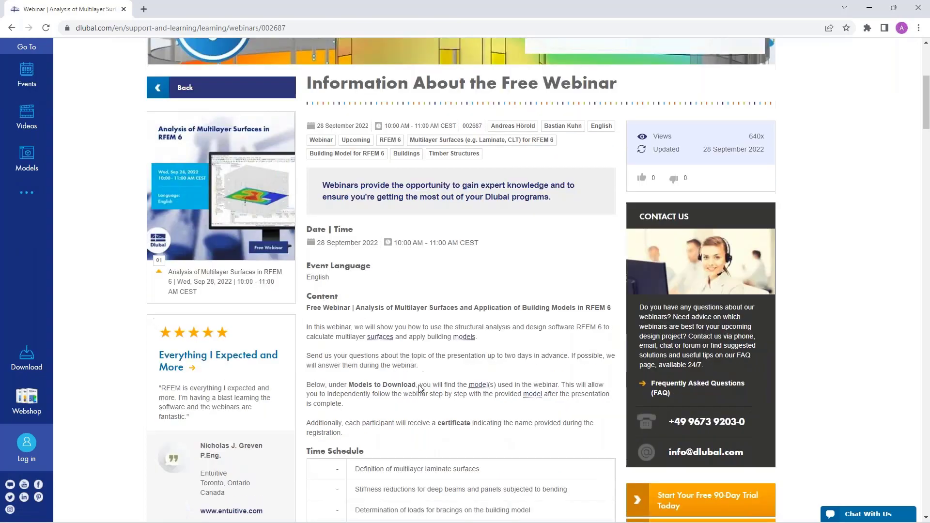
pyautogui.scroll(-17, 420, 385)
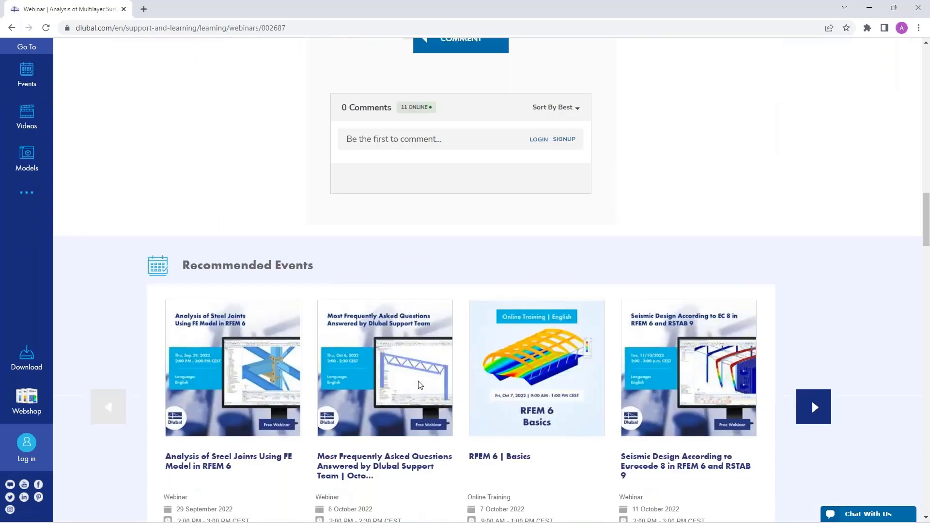
pyautogui.scroll(-1, 239, 325)
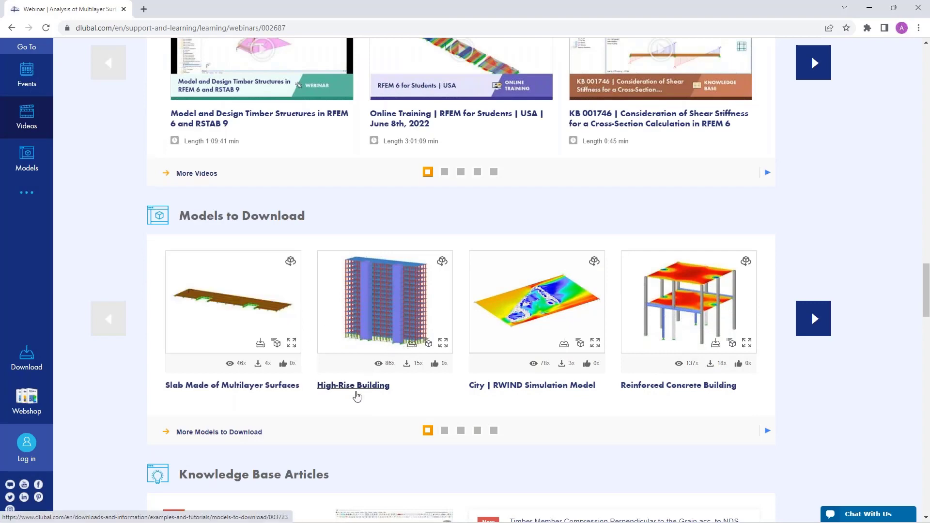
pyautogui.scroll(18, 357, 397)
pyautogui.scroll(15, 357, 392)
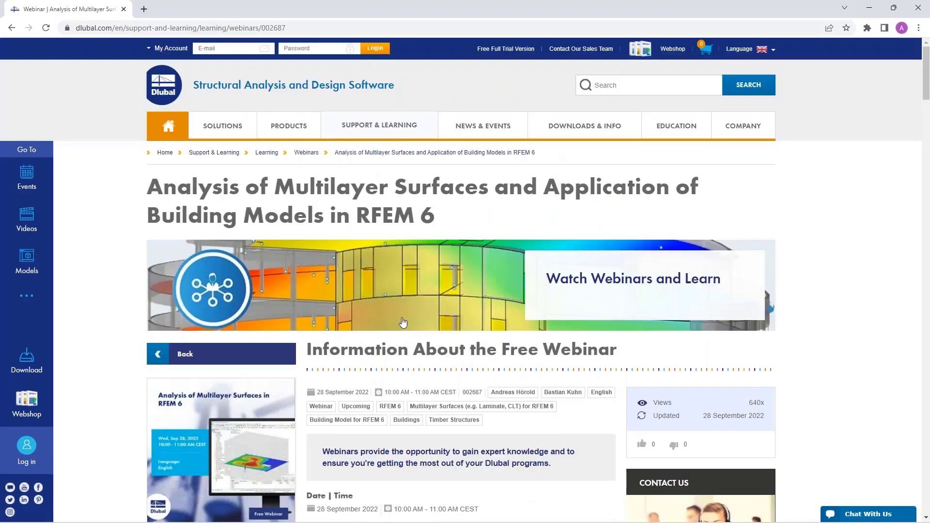
# Open the Free Full Trial Version page and look through the RFEM 6, RSTAB 9, RSECTION 1 and RWIND 2 trial downloads
pyautogui.click(499, 53)
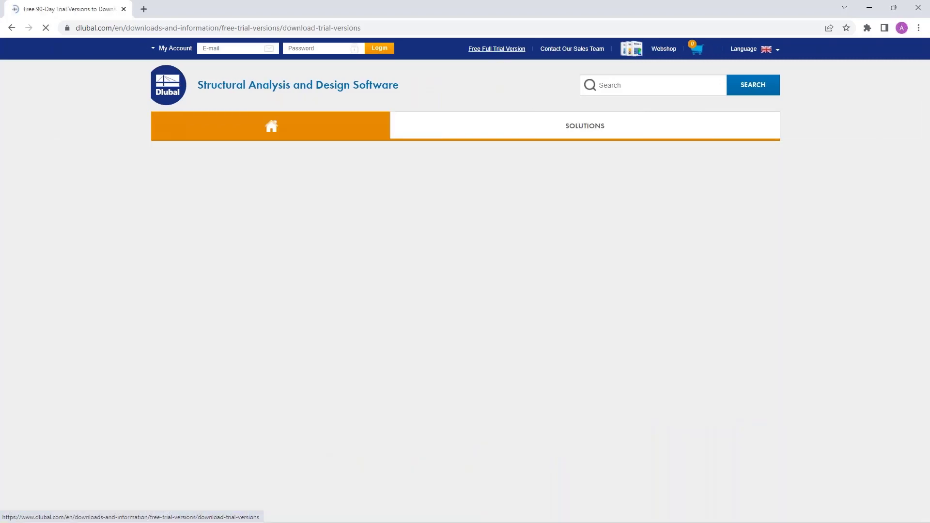
pyautogui.scroll(-1, 188, 246)
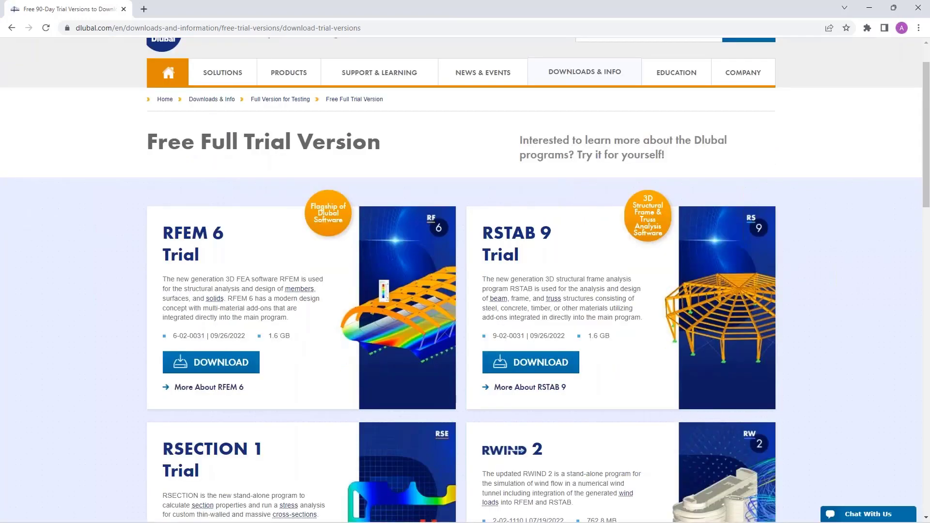
pyautogui.scroll(-1, 170, 220)
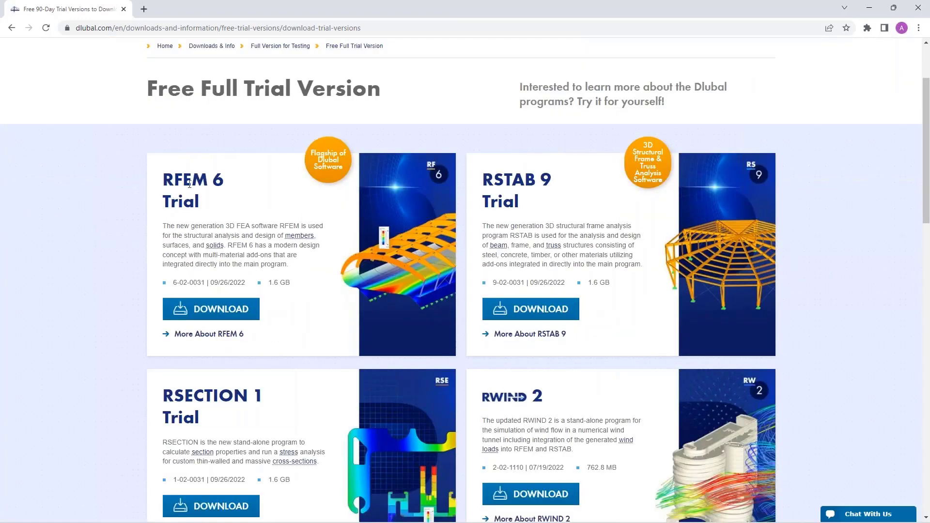
pyautogui.scroll(-1, 536, 229)
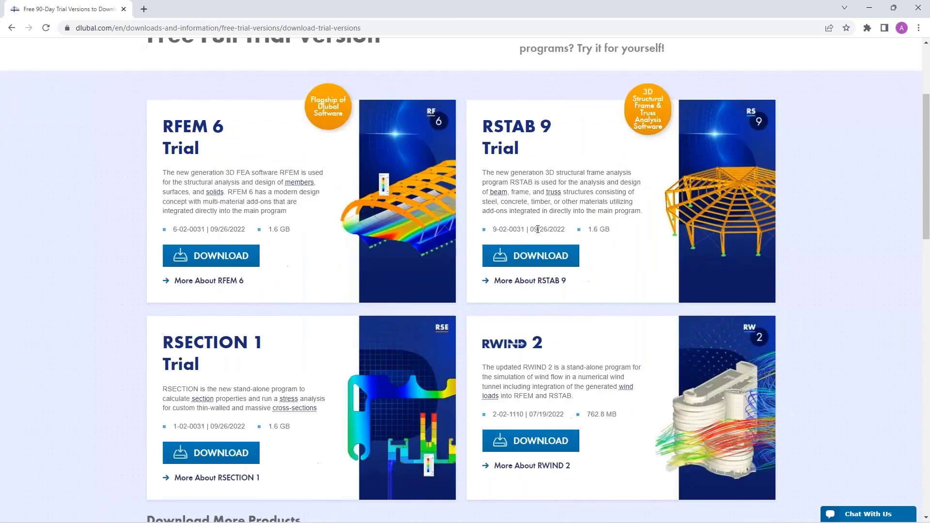
pyautogui.scroll(-1, 537, 229)
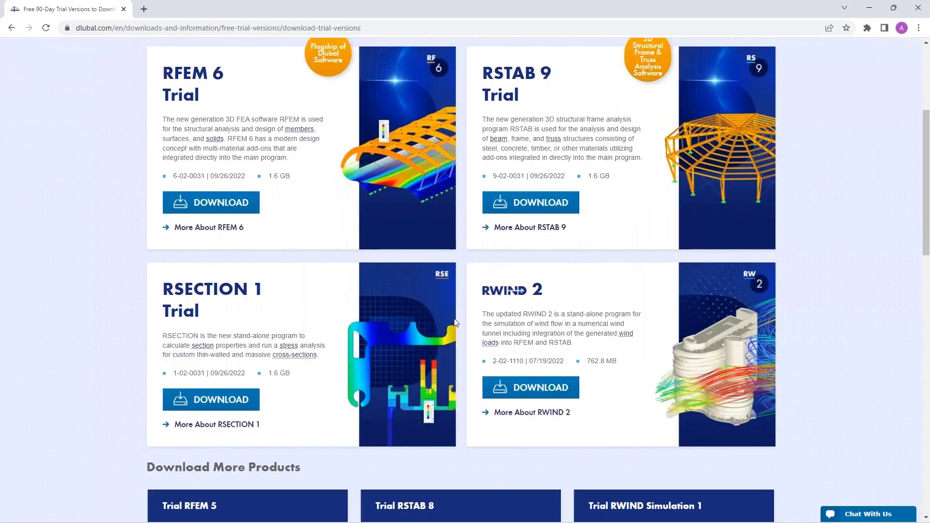
pyautogui.scroll(5, 334, 328)
pyautogui.scroll(-3, 334, 327)
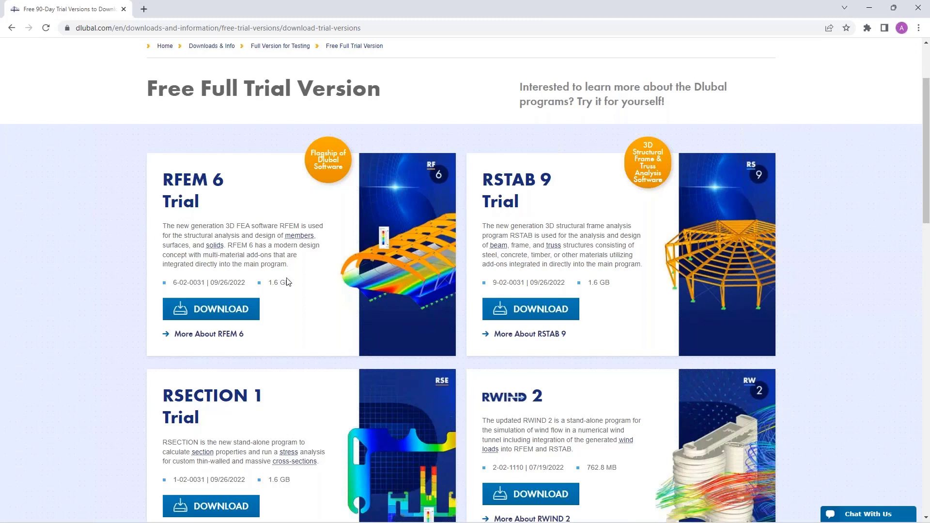
pyautogui.scroll(1, 288, 283)
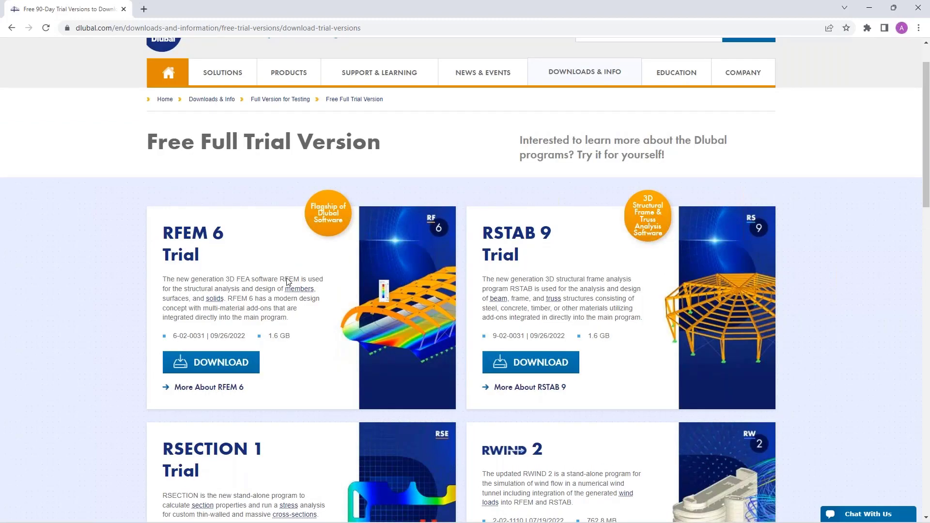